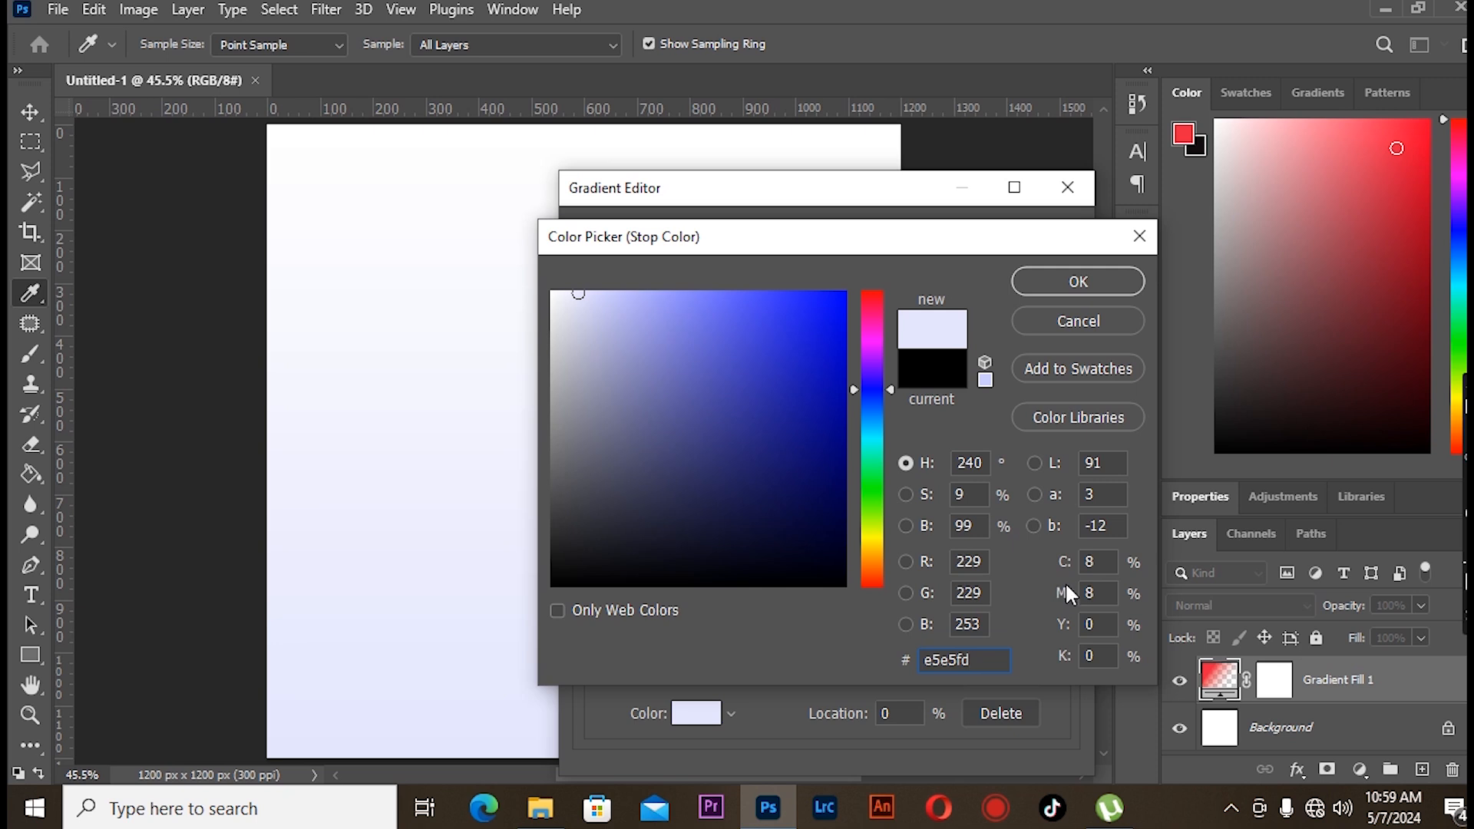
# - Set the gradient's first stop colour to e5e5fd and the end stop's colour, then close the Gradient Editor
pyautogui.click(1062, 284)
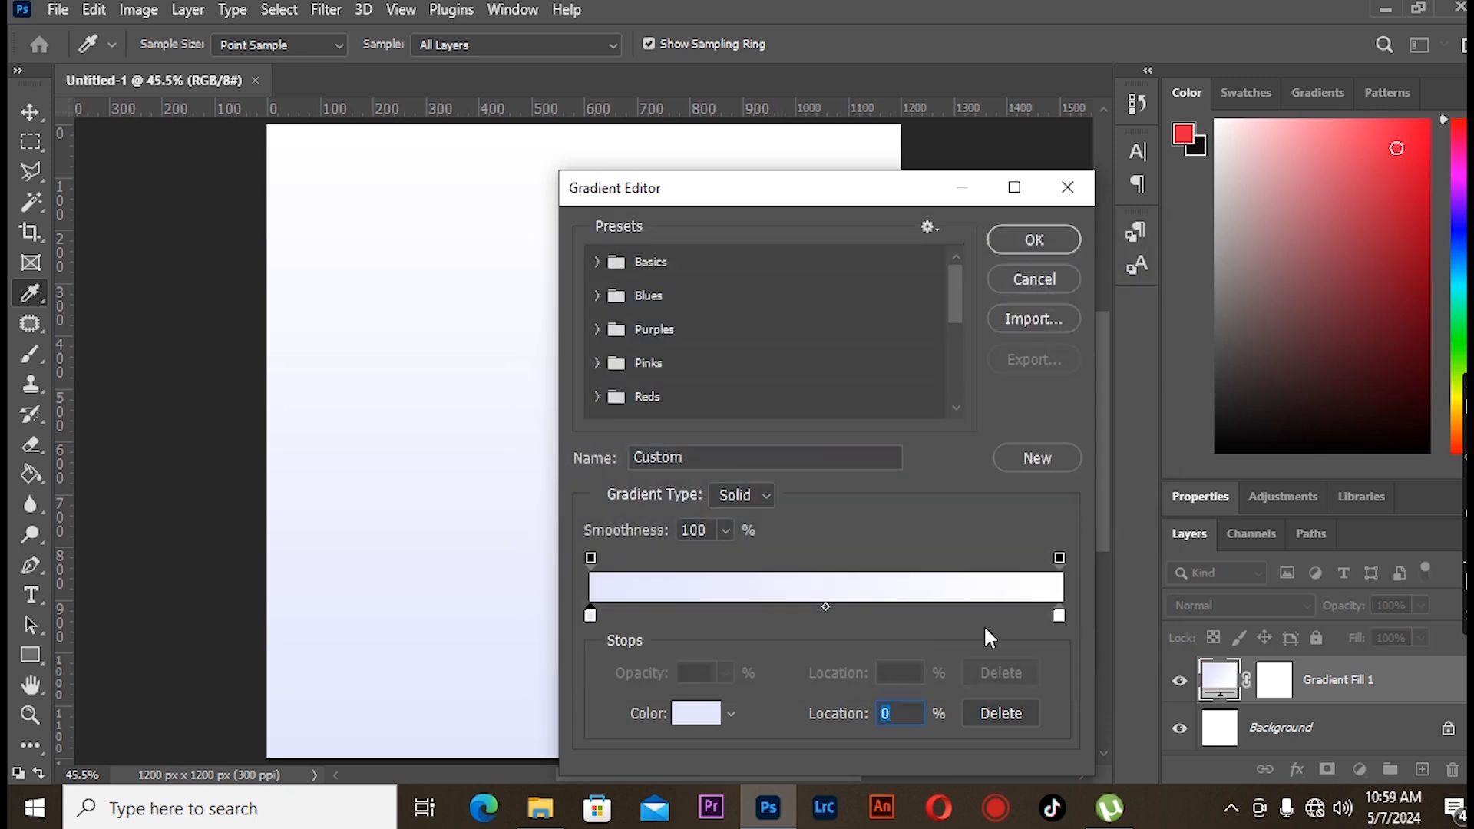
pyautogui.click(1058, 615)
pyautogui.click(702, 714)
pyautogui.click(1081, 285)
pyautogui.press('Return')
# - Reverse the gradient fill, switch its style to Radial, move its centre toward the upper left and confirm
pyautogui.click(751, 410)
pyautogui.click(789, 296)
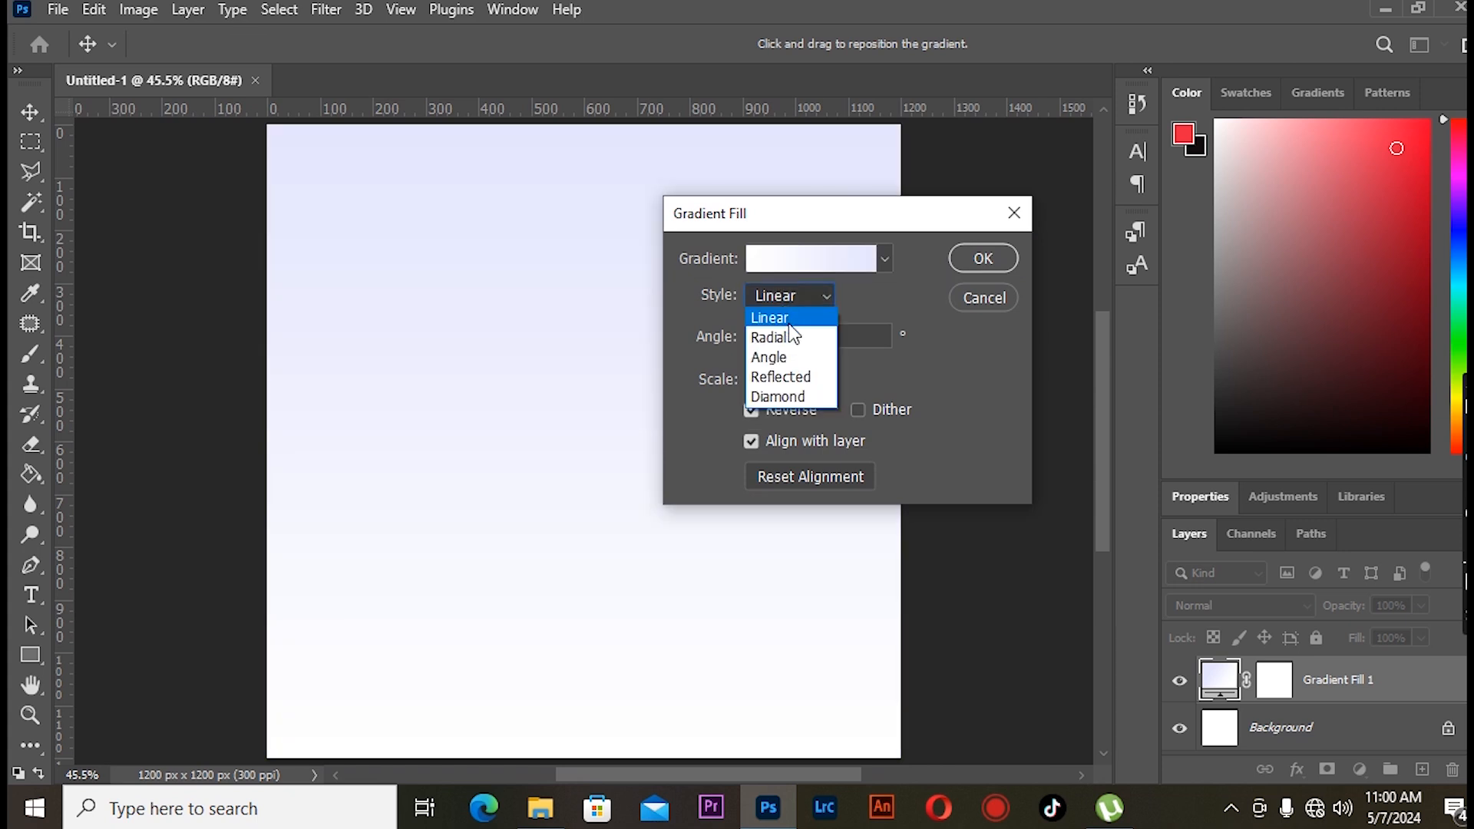
pyautogui.click(787, 335)
pyautogui.moveTo(623, 412); pyautogui.dragTo(429, 306)
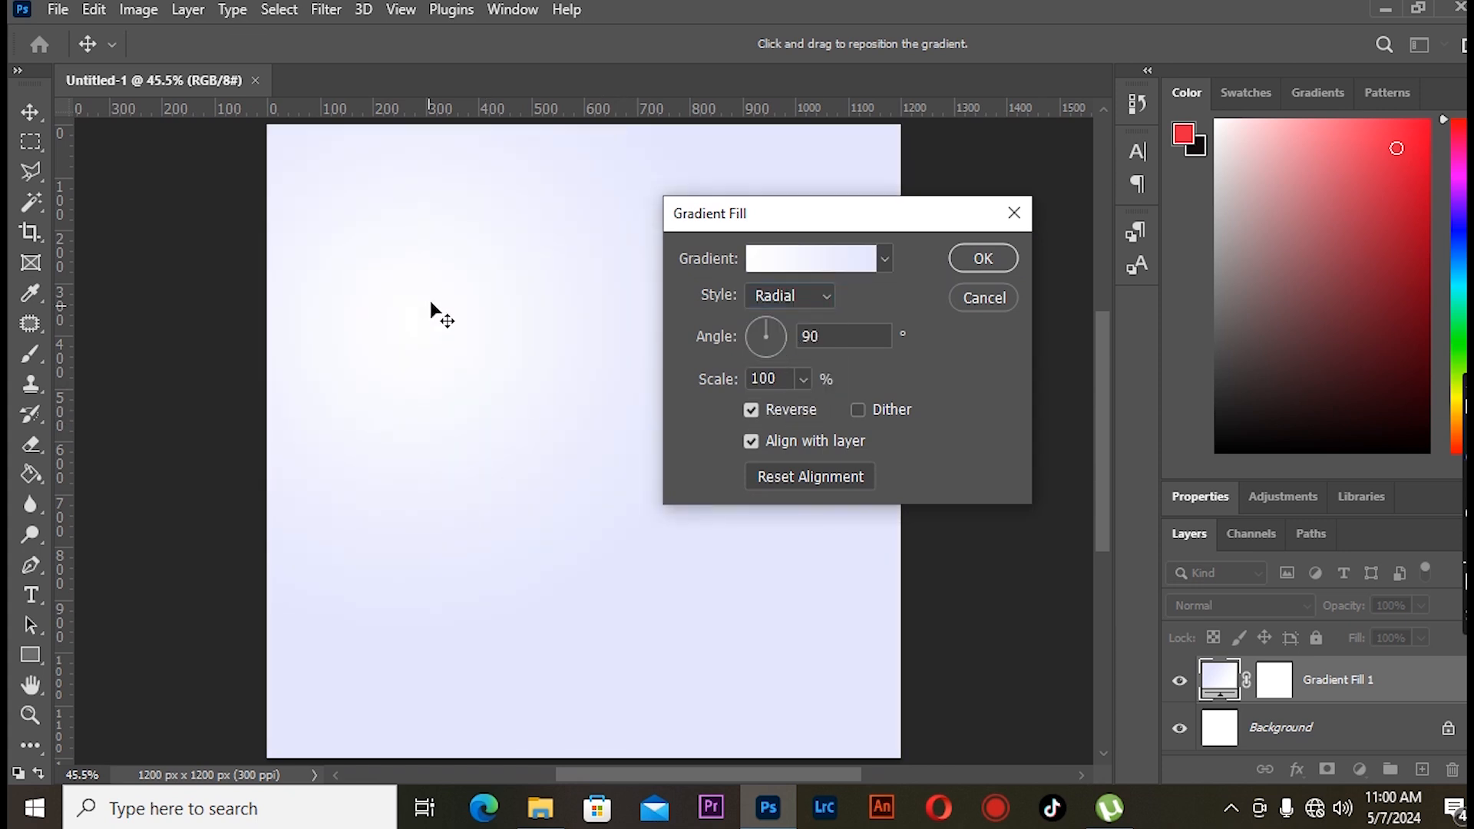
pyautogui.click(983, 258)
# - Place the light-rays sky image as an embedded file, scale it to the canvas width at the top and commit
pyautogui.click(58, 9)
pyautogui.click(164, 493)
pyautogui.click(601, 199)
pyautogui.click(541, 601)
pyautogui.moveTo(719, 346); pyautogui.dragTo(931, 257)
pyautogui.moveTo(615, 356); pyautogui.dragTo(601, 262)
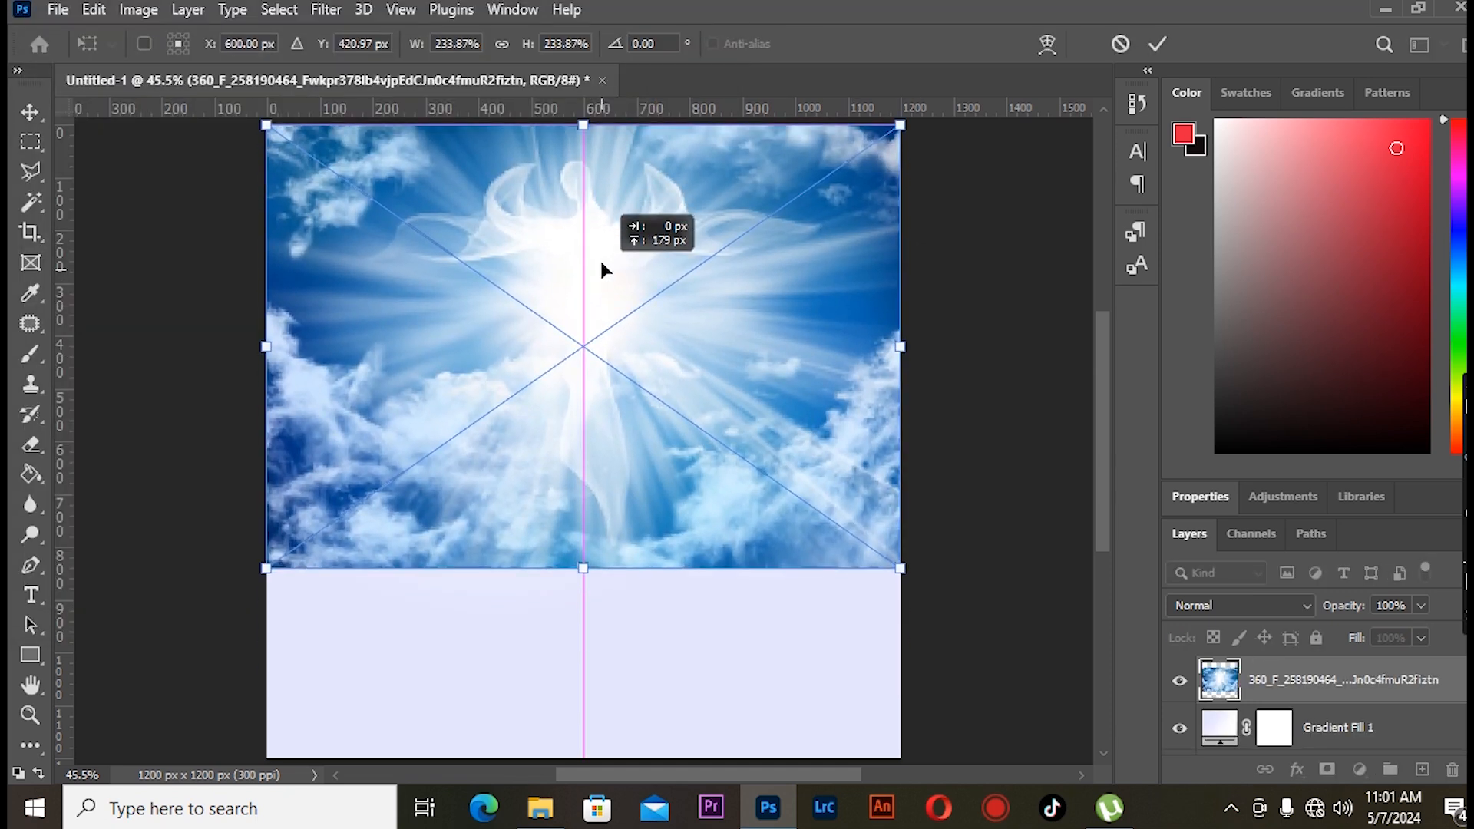
pyautogui.click(29, 113)
pyautogui.click(135, 217)
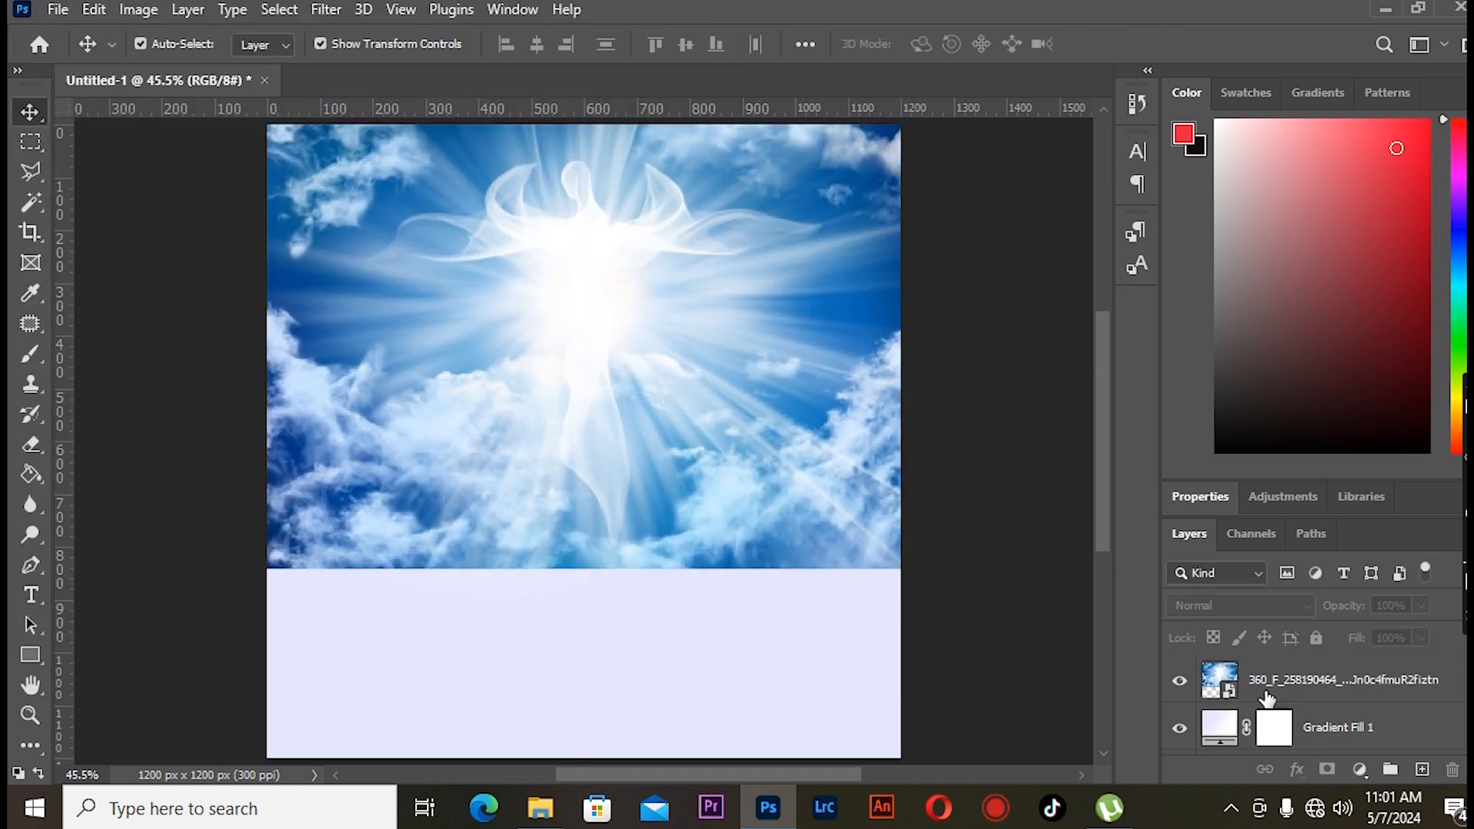
# - Rasterize the sky image layer and desaturate it
pyautogui.click(1290, 691)
pyautogui.rightClick(1290, 691)
pyautogui.click(1012, 449)
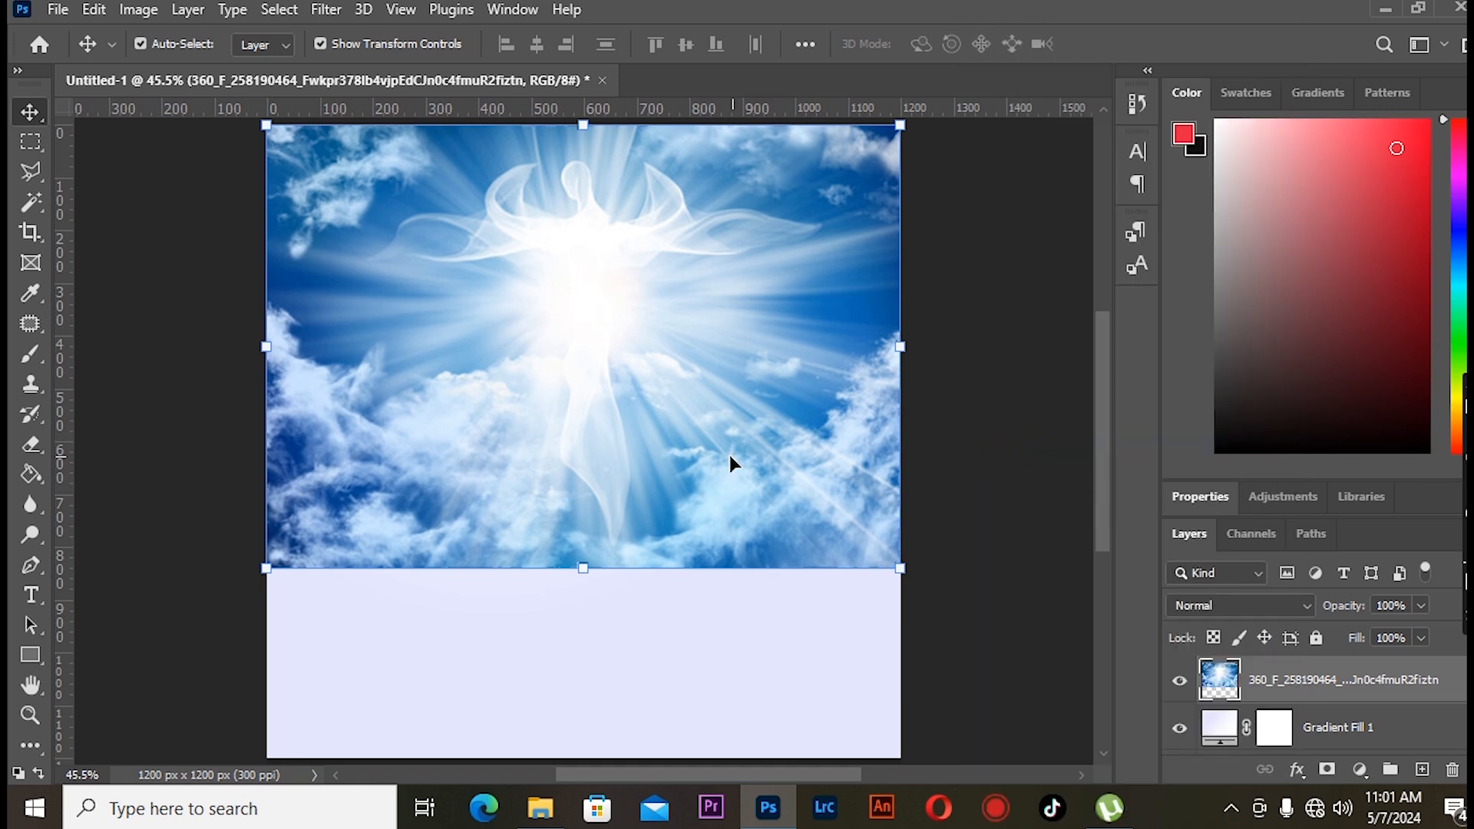
pyautogui.hotkey('ctrl', 'shift', 'u')
# - Set the sky layer's blend mode to Overlay, add a layer mask and brush on it to fade areas
pyautogui.click(1240, 606)
pyautogui.click(1221, 496)
pyautogui.click(1327, 769)
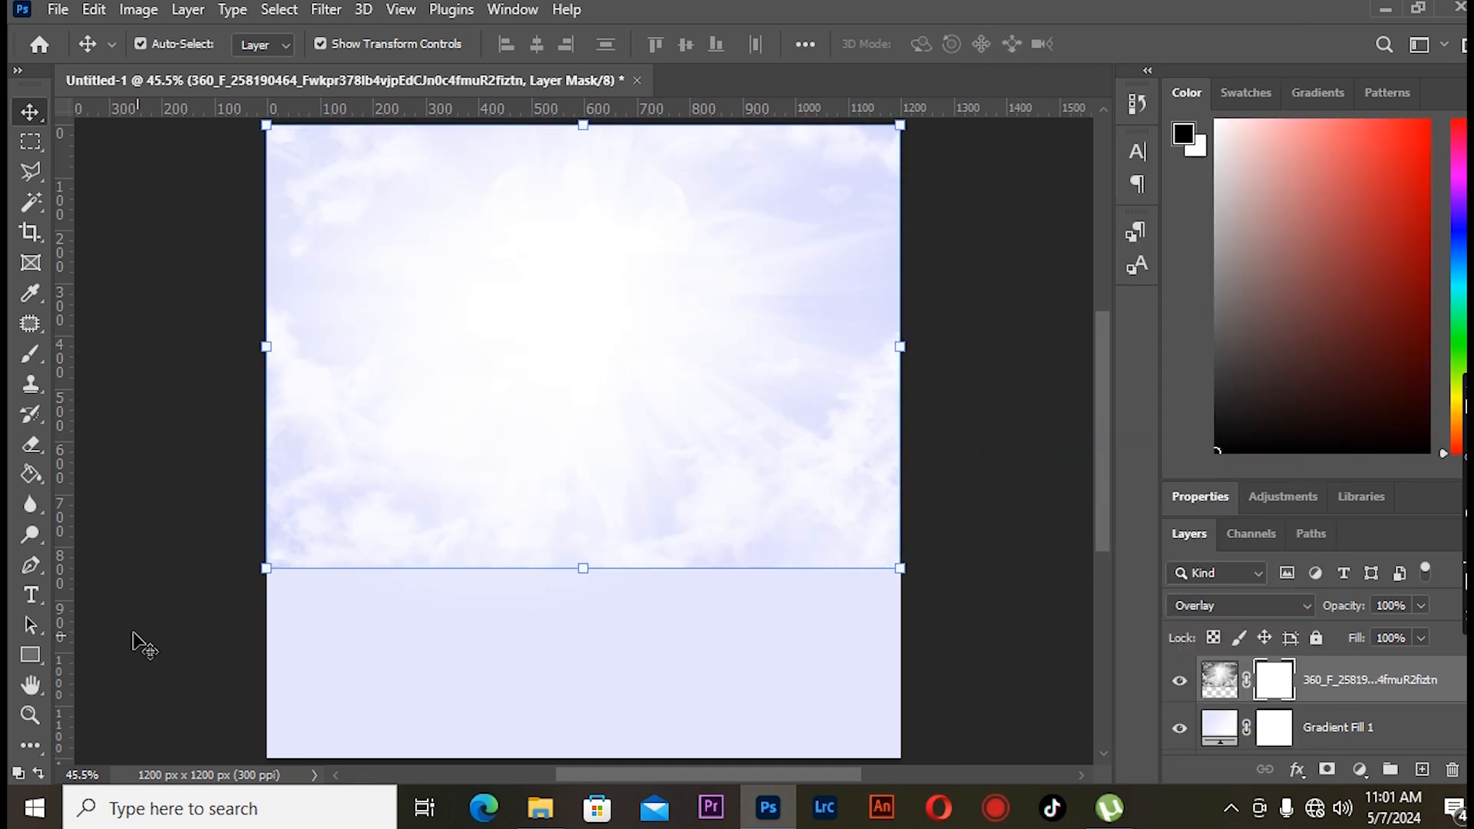
pyautogui.click(31, 354)
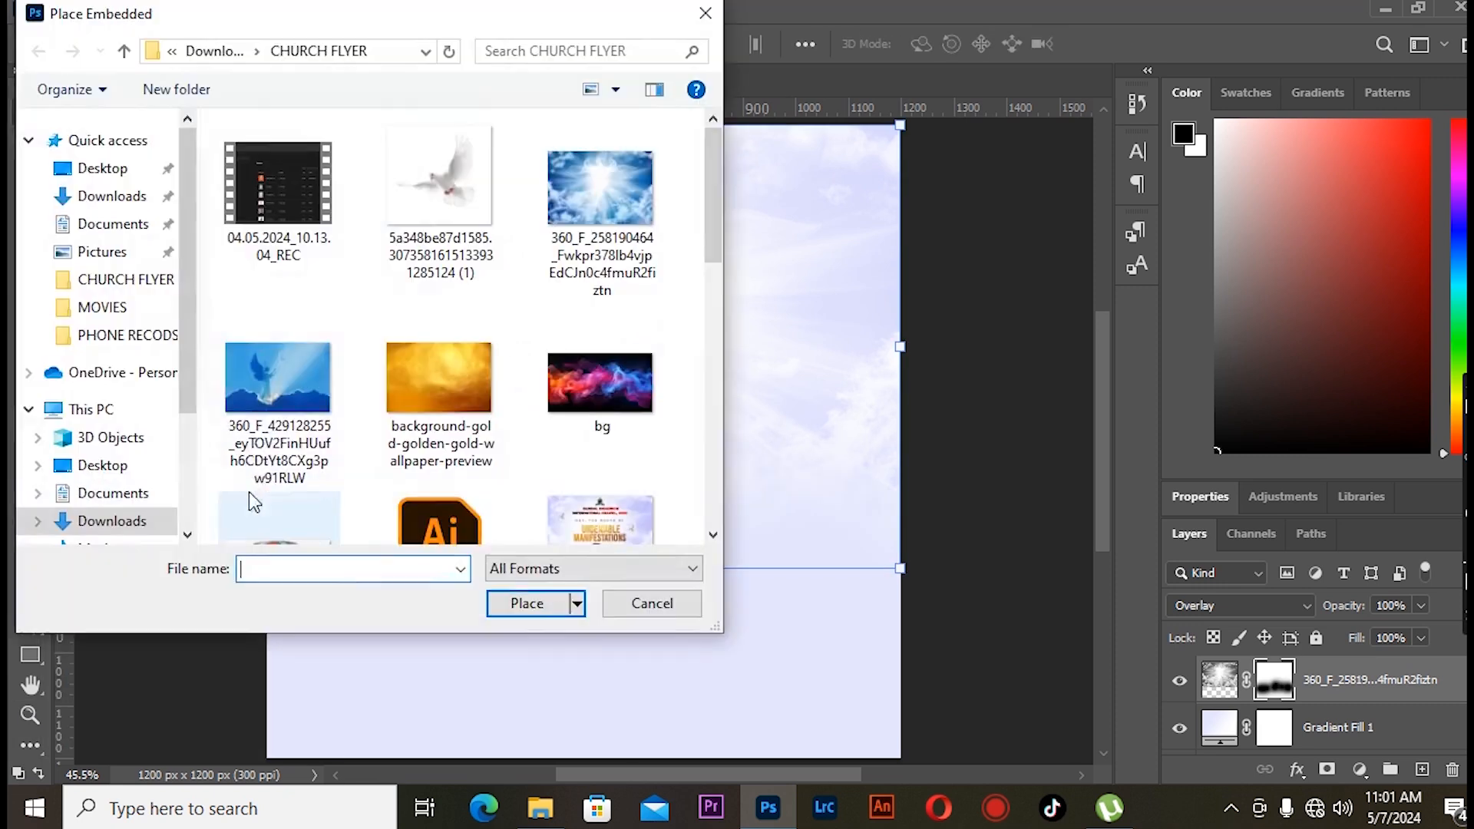
pyautogui.click(289, 369)
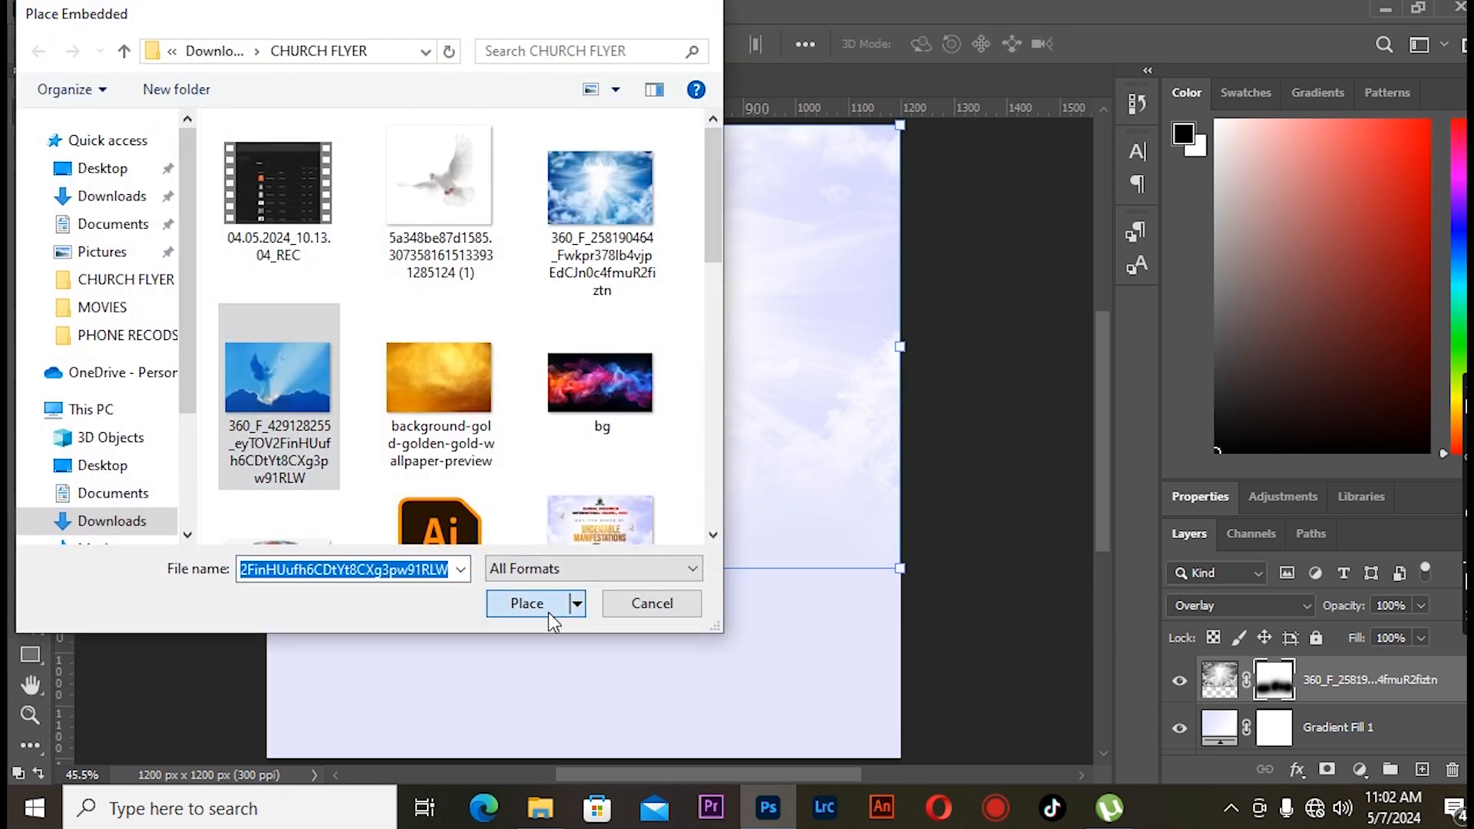
# - Place the angel-and-dove image embedded, then scale and position it over the lower part of the canvas
pyautogui.click(530, 604)
pyautogui.moveTo(720, 340); pyautogui.dragTo(898, 237)
pyautogui.moveTo(536, 438); pyautogui.dragTo(489, 507)
pyautogui.click(1157, 44)
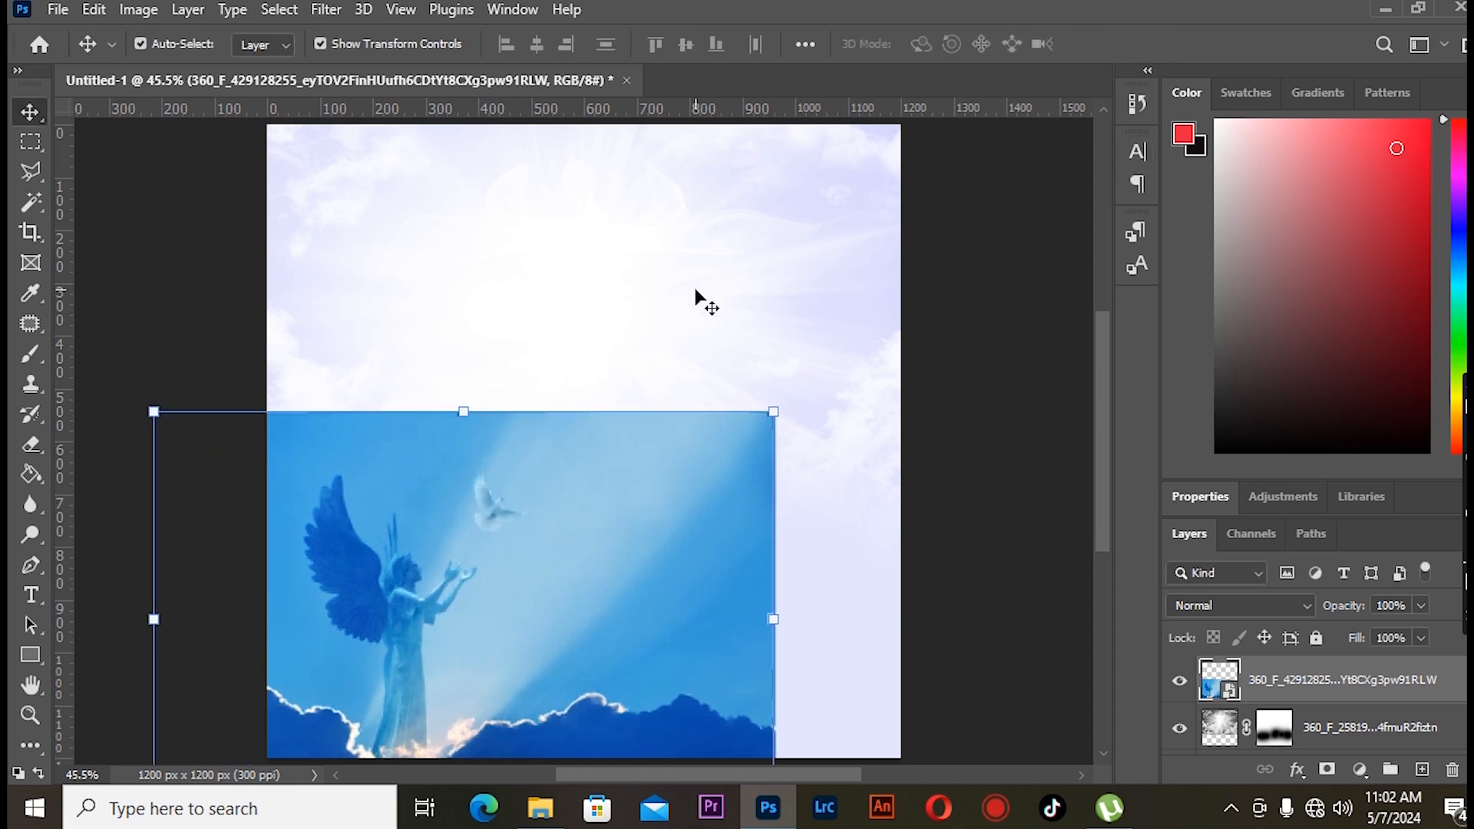
# - Rasterize the angel image layer and desaturate it
pyautogui.rightClick(1297, 680)
pyautogui.click(1044, 447)
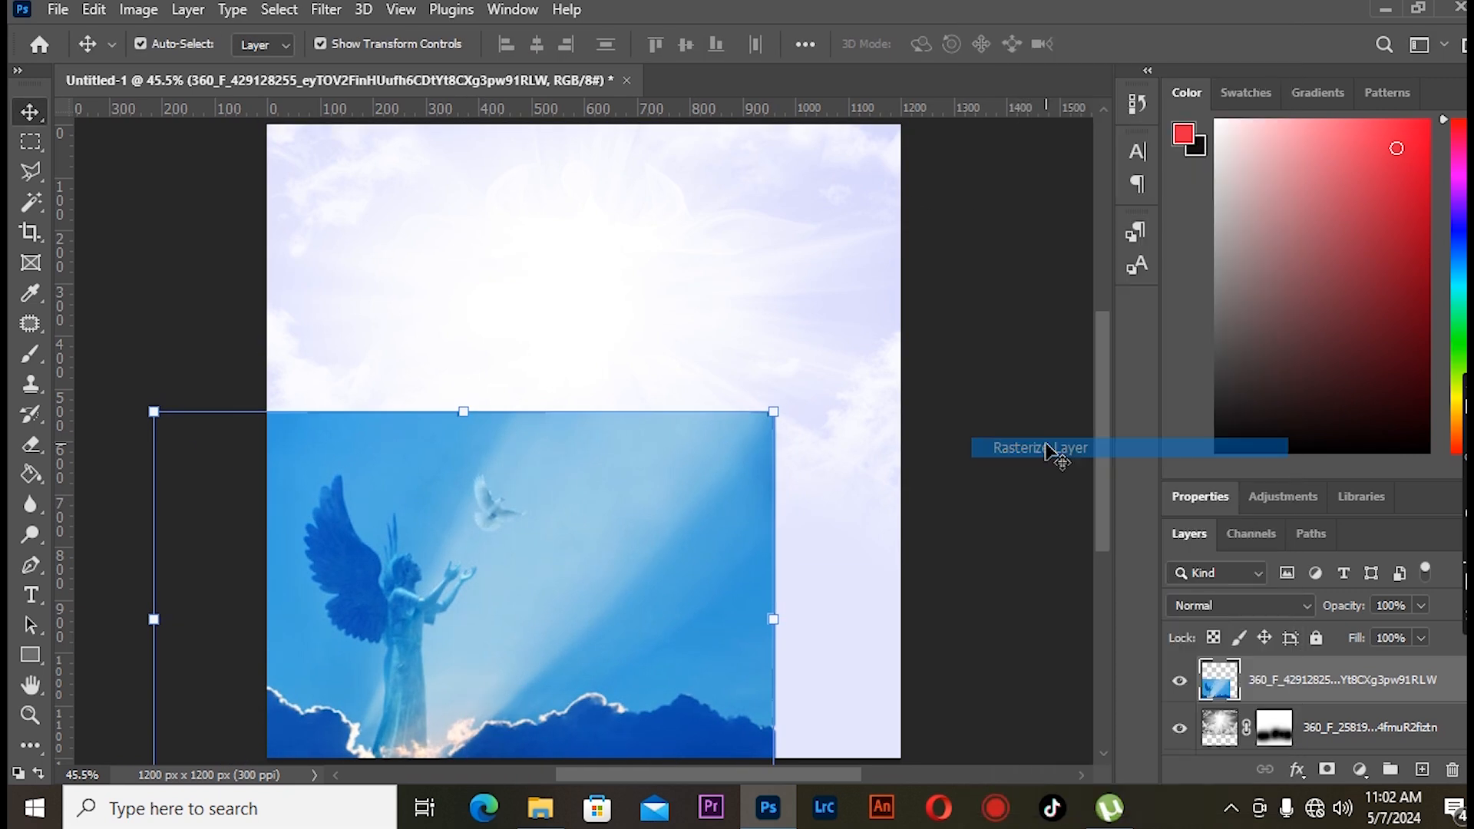
pyautogui.hotkey('ctrl', 'shift', 'u')
# - Set the angel layer's blend mode to Overlay, add a layer mask and brush away its hard edges
pyautogui.click(1240, 606)
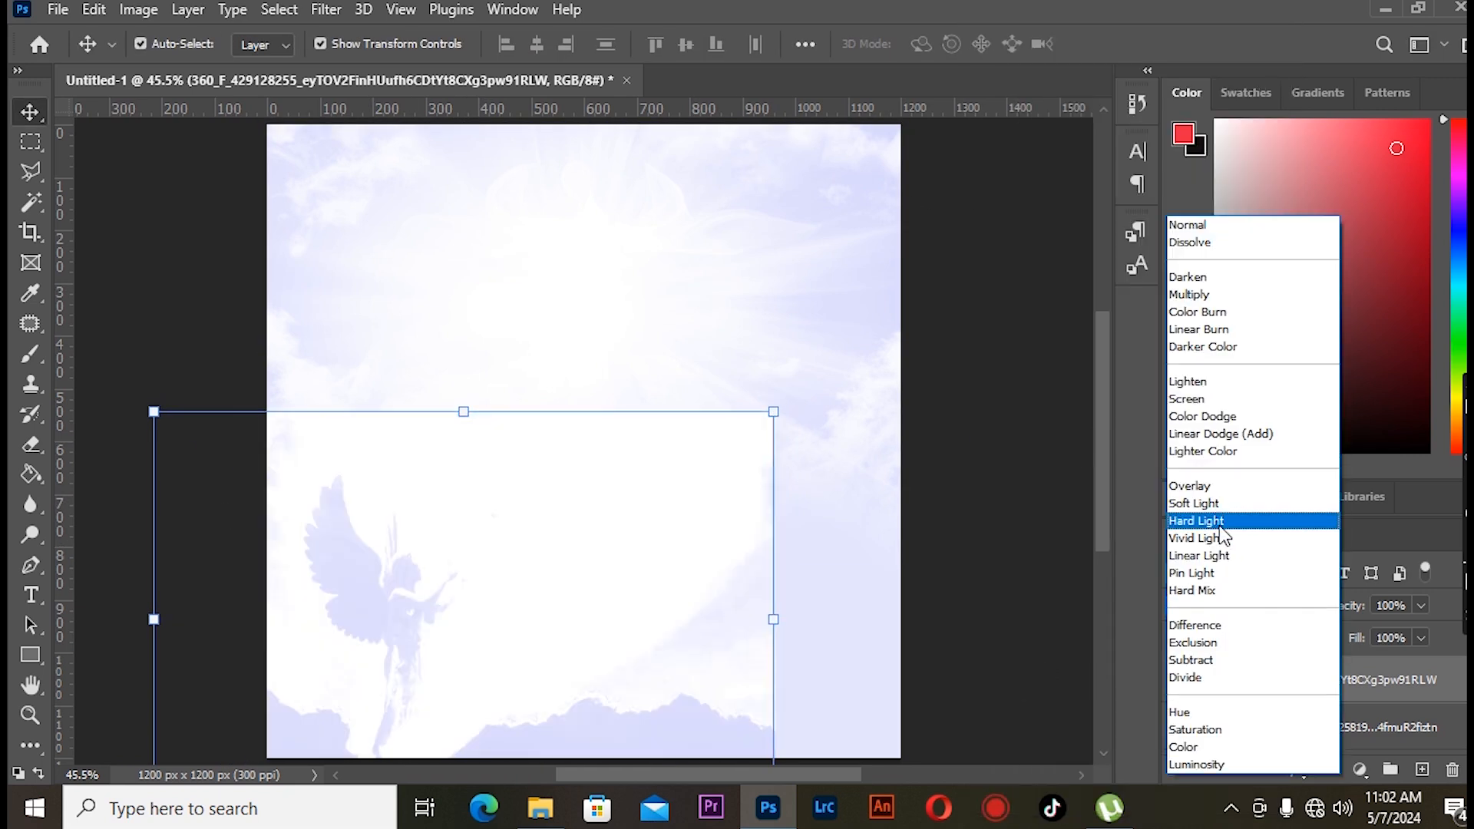
pyautogui.click(1201, 481)
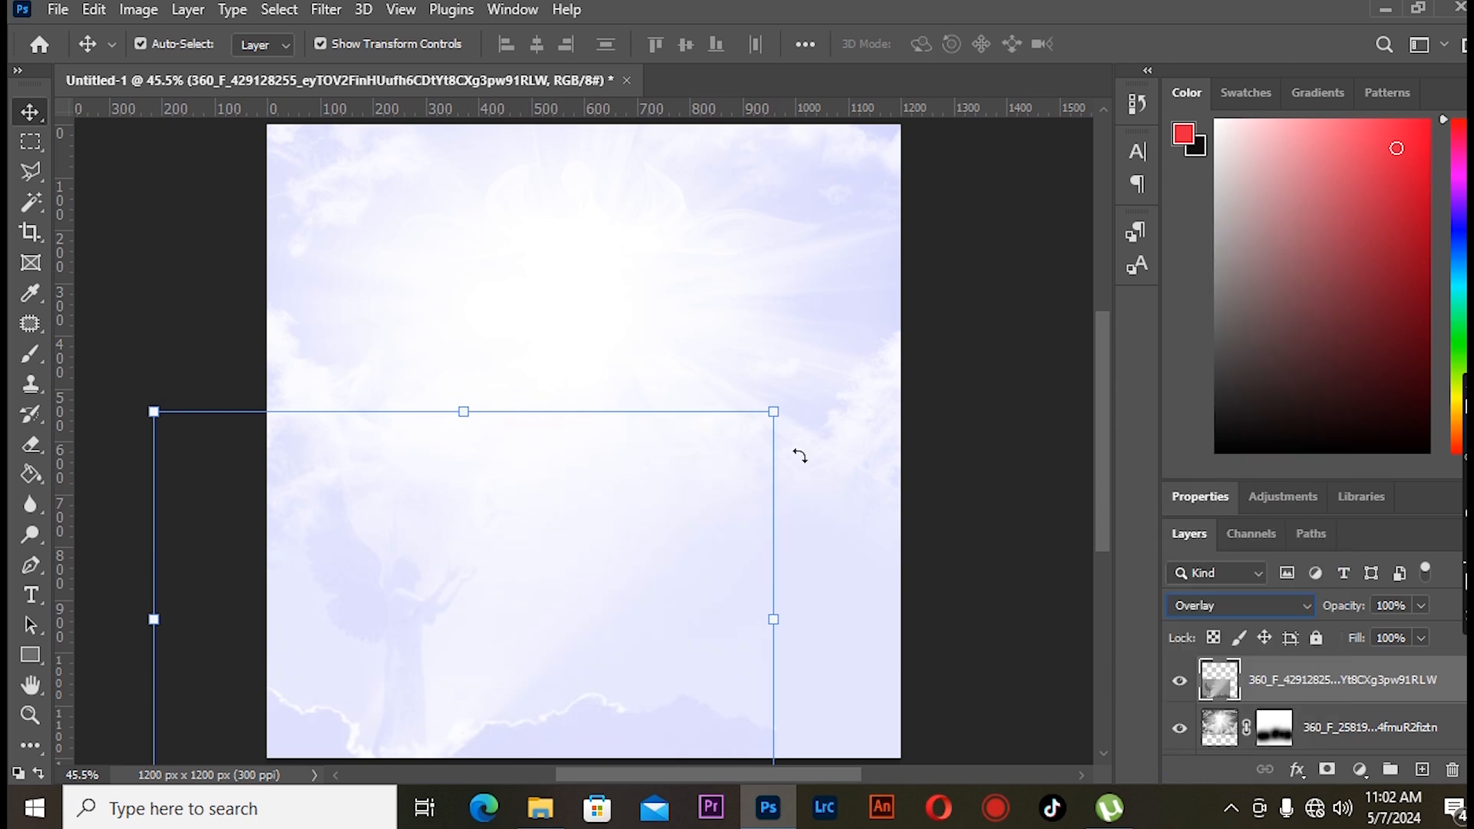
pyautogui.click(1327, 770)
pyautogui.press('b')
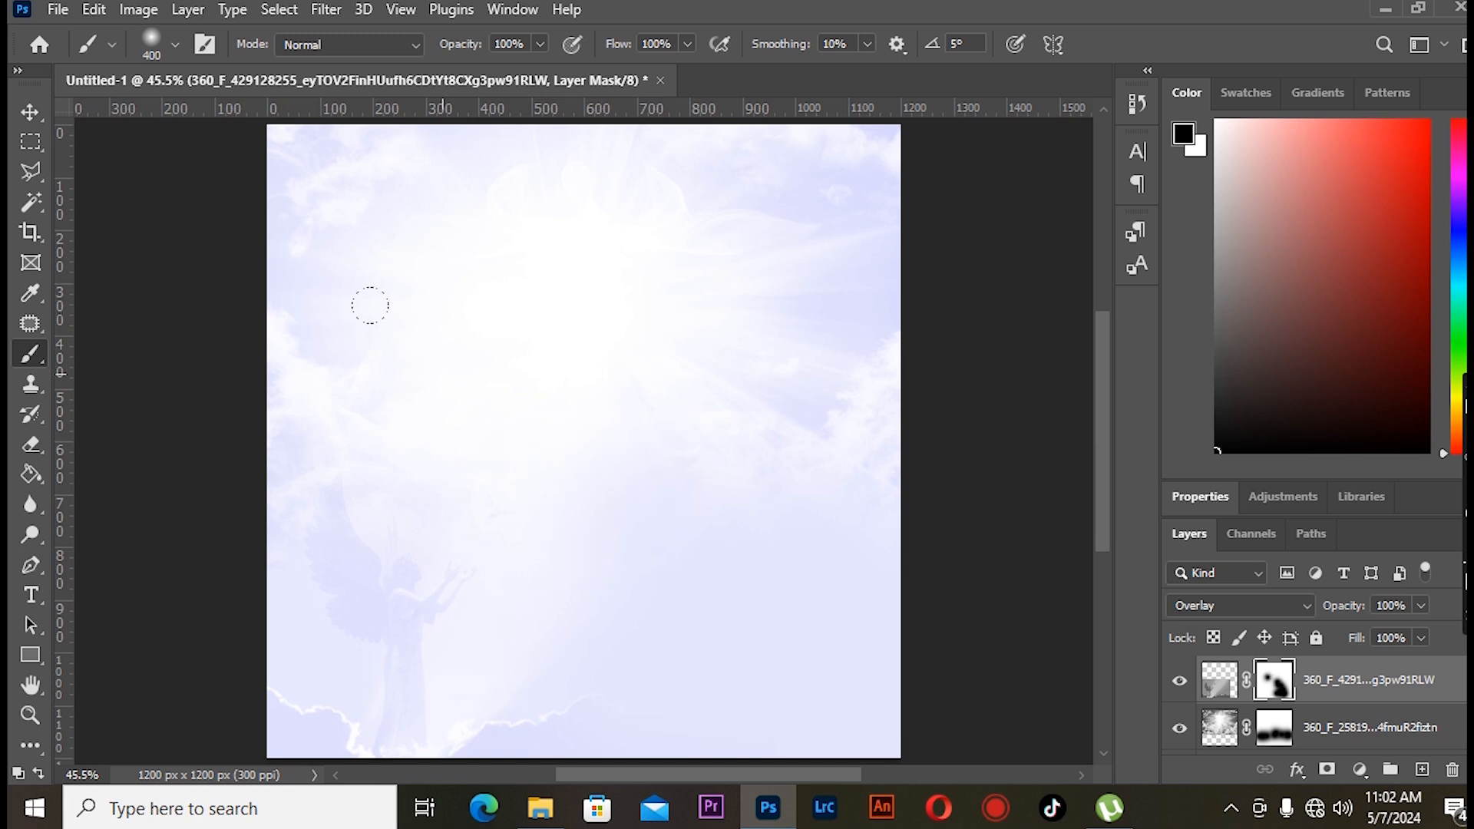
pyautogui.click(30, 111)
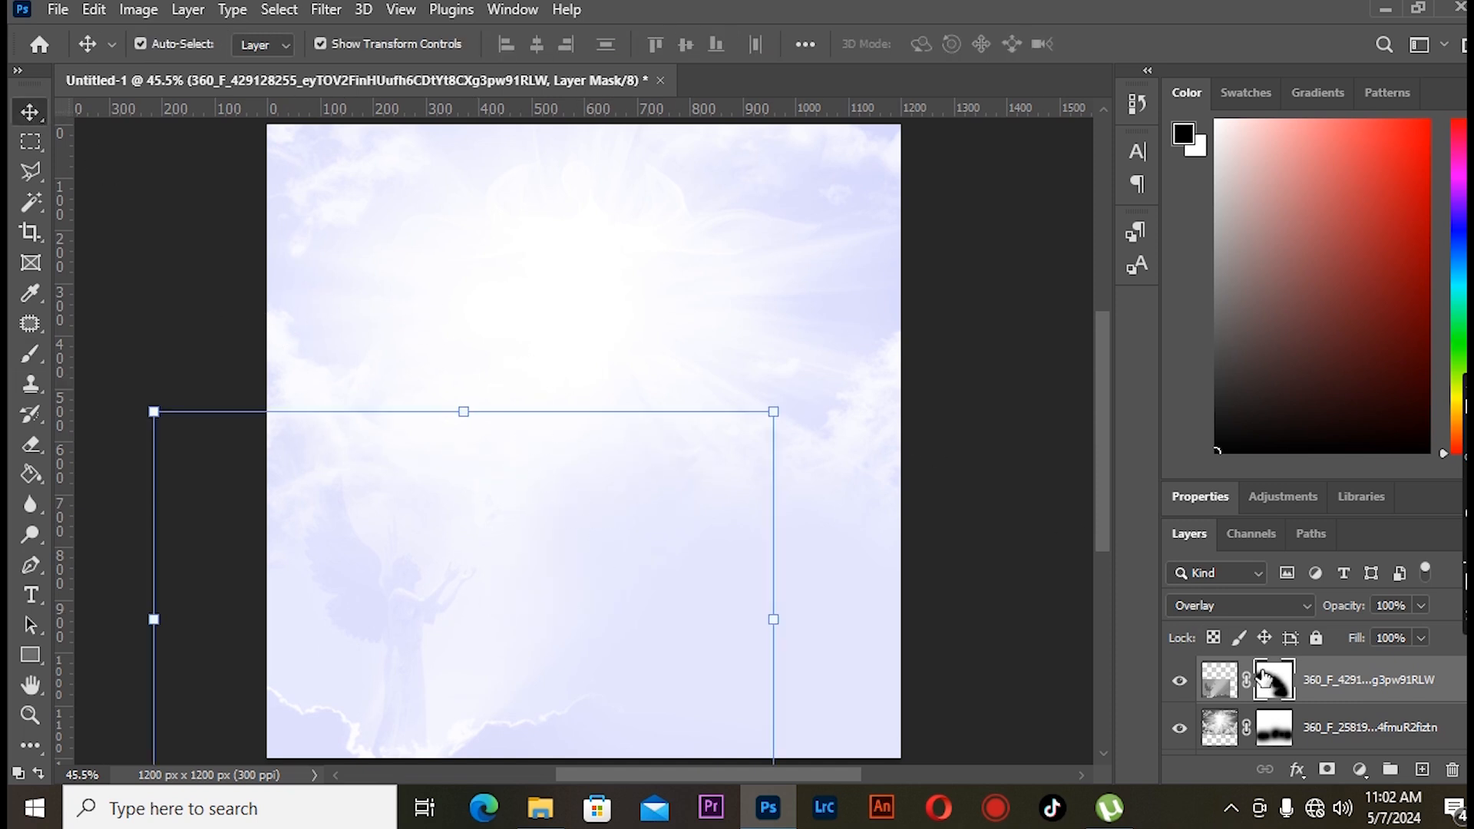
# - Add a Levels adjustment layer and raise the black input level to 70
pyautogui.click(1360, 772)
pyautogui.click(1348, 465)
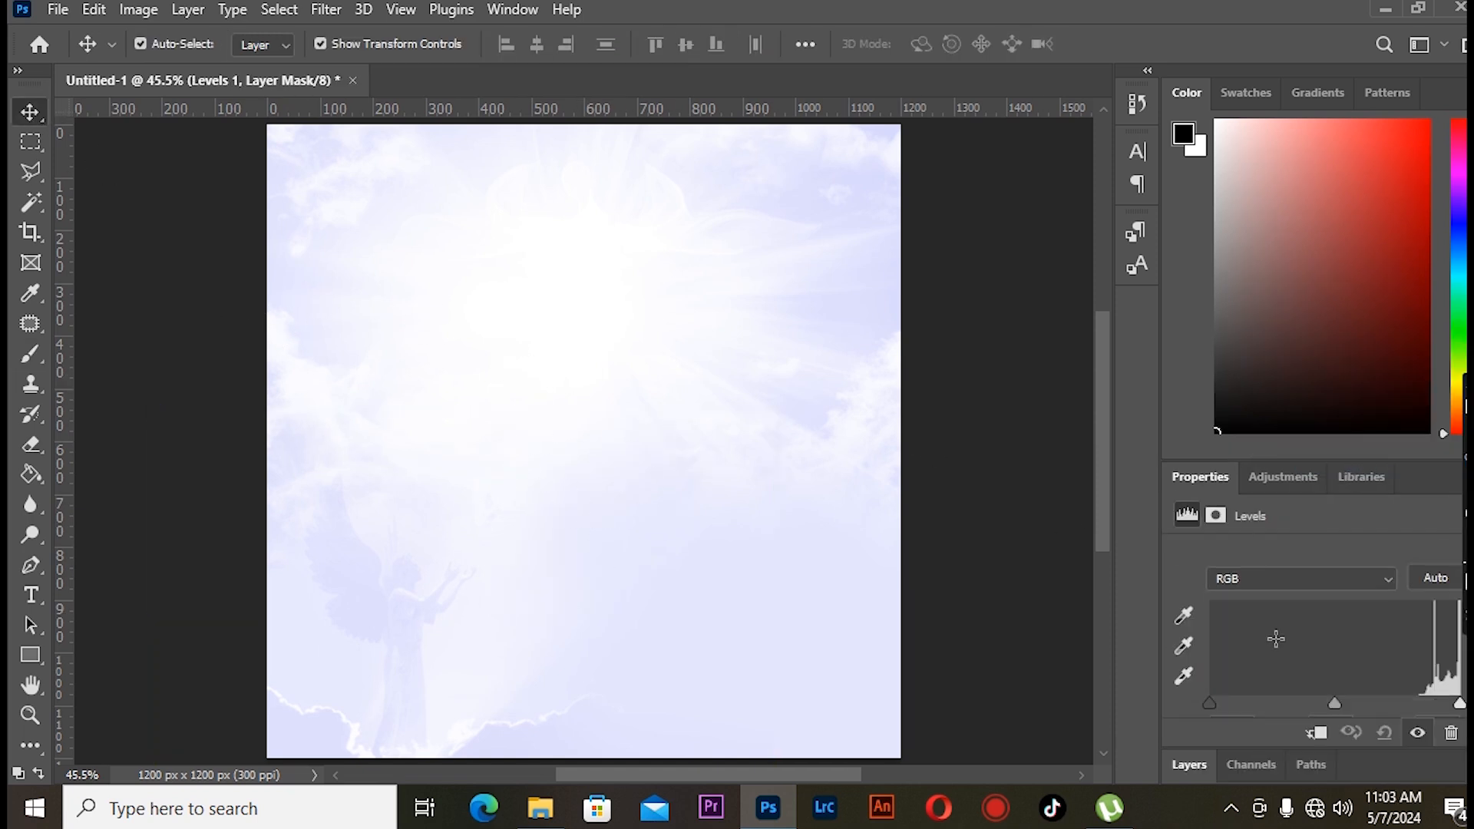
pyautogui.moveTo(1207, 649); pyautogui.dragTo(1279, 652)
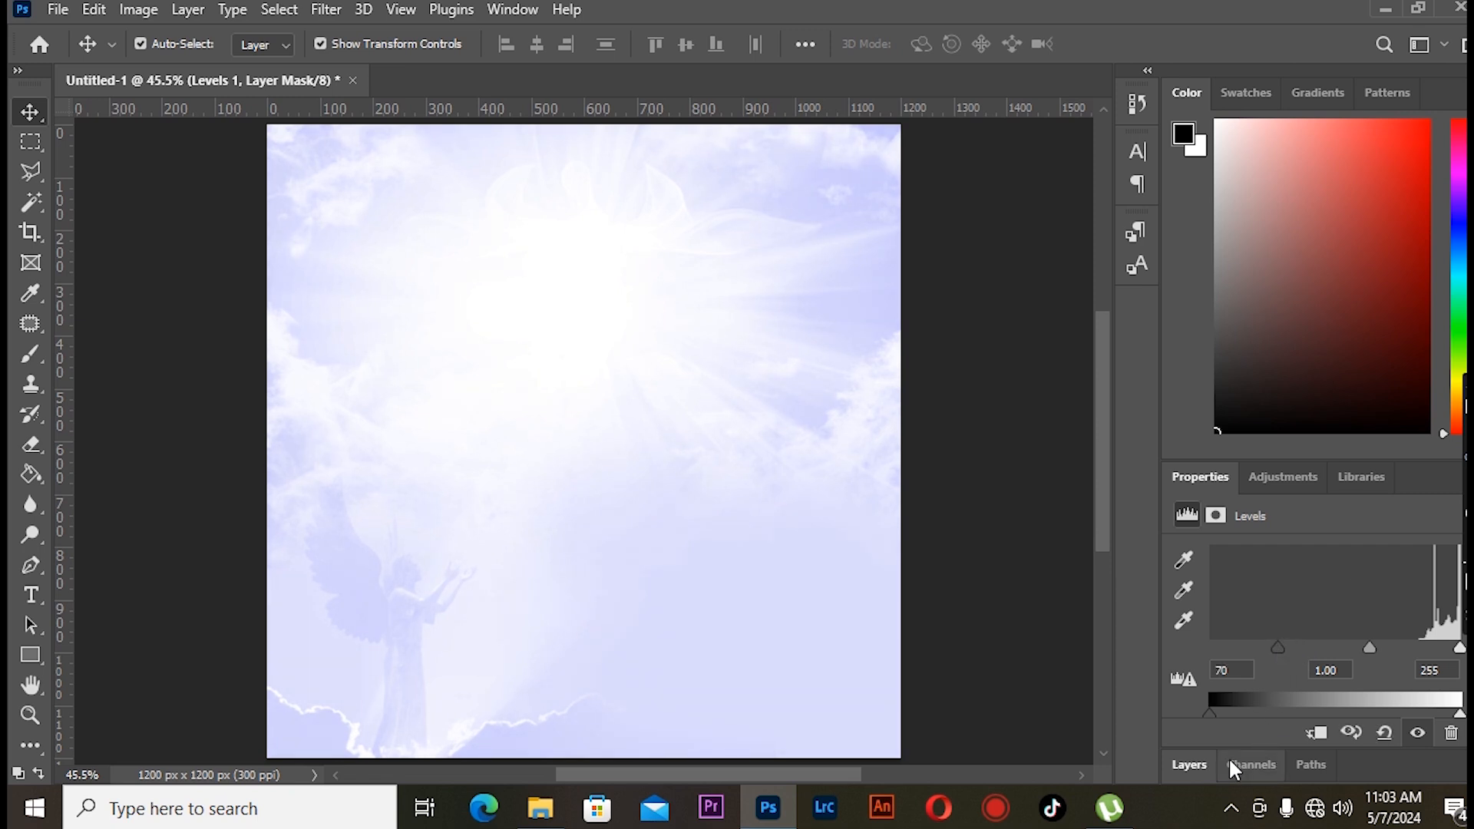
# - Unlock the Background layer and select all the background layers together
pyautogui.click(1233, 768)
pyautogui.click(1194, 643)
pyautogui.scroll(-5, 1372, 723)
pyautogui.click(1447, 734)
pyautogui.scroll(5, 1381, 734)
pyautogui.click(1375, 691)
pyautogui.click(1372, 718)
pyautogui.click(1372, 679)
pyautogui.scroll(-5, 1372, 684)
pyautogui.keyDown('shift'); pyautogui.click(1369, 734); pyautogui.keyUp('shift')
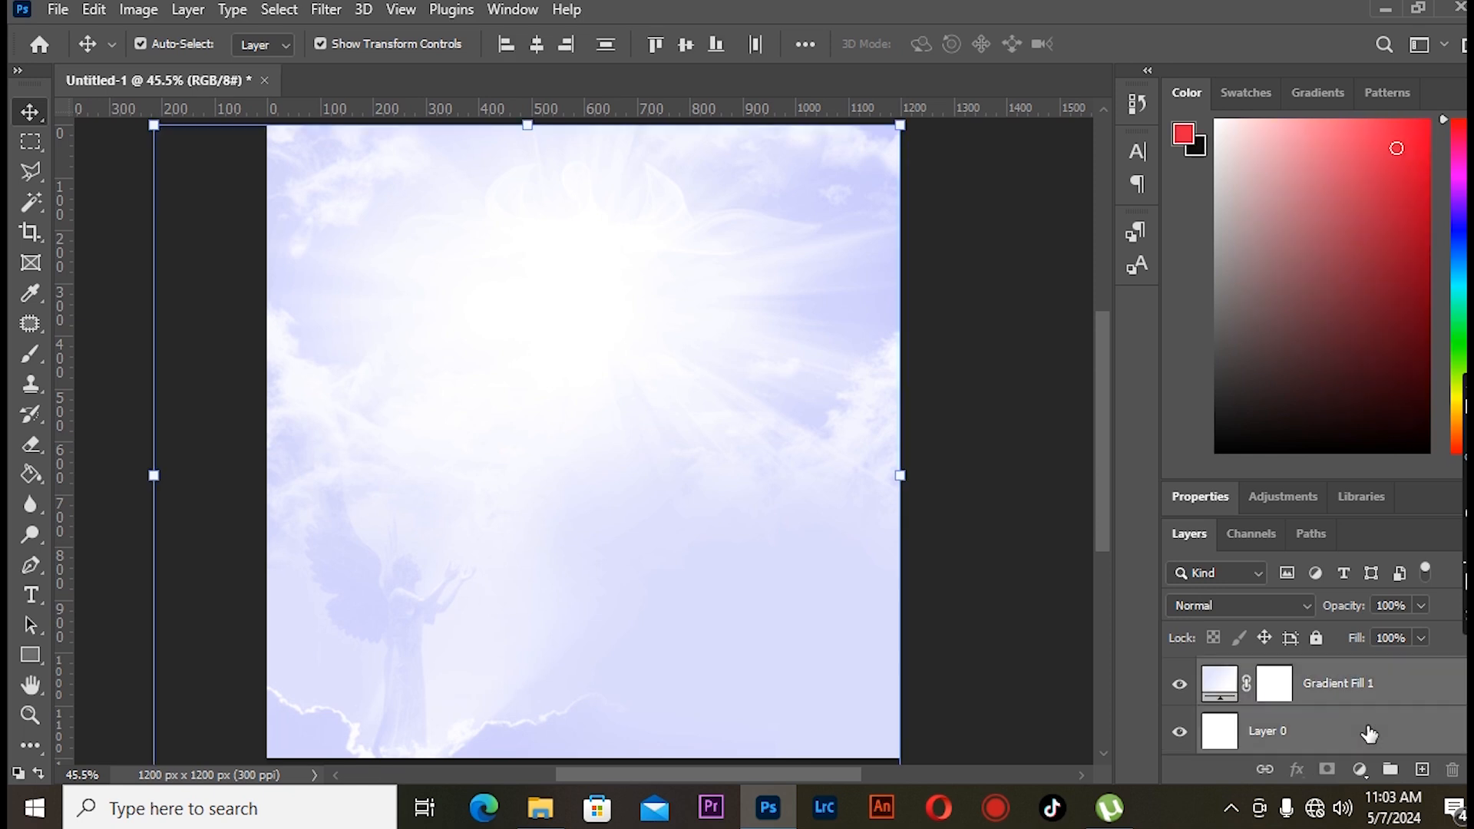
# - Group the selected layers and name the group BG
pyautogui.hotkey('ctrl', 'g')
pyautogui.doubleClick(1267, 672)
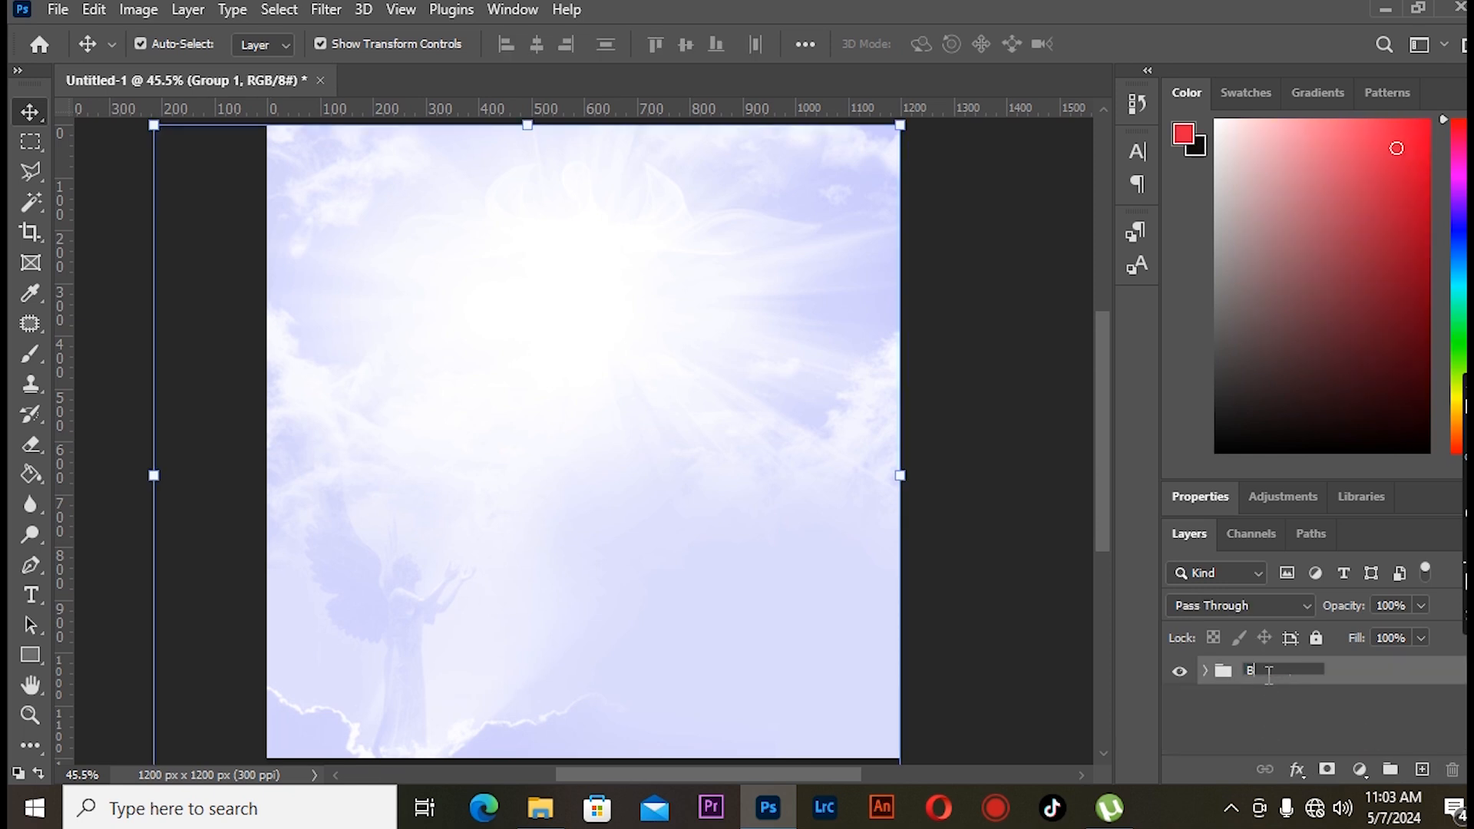
pyautogui.write('BG')
pyautogui.press('Return')
# - Place the pastor's portrait photo as an embedded file and scale it down on the canvas
pyautogui.click(58, 9)
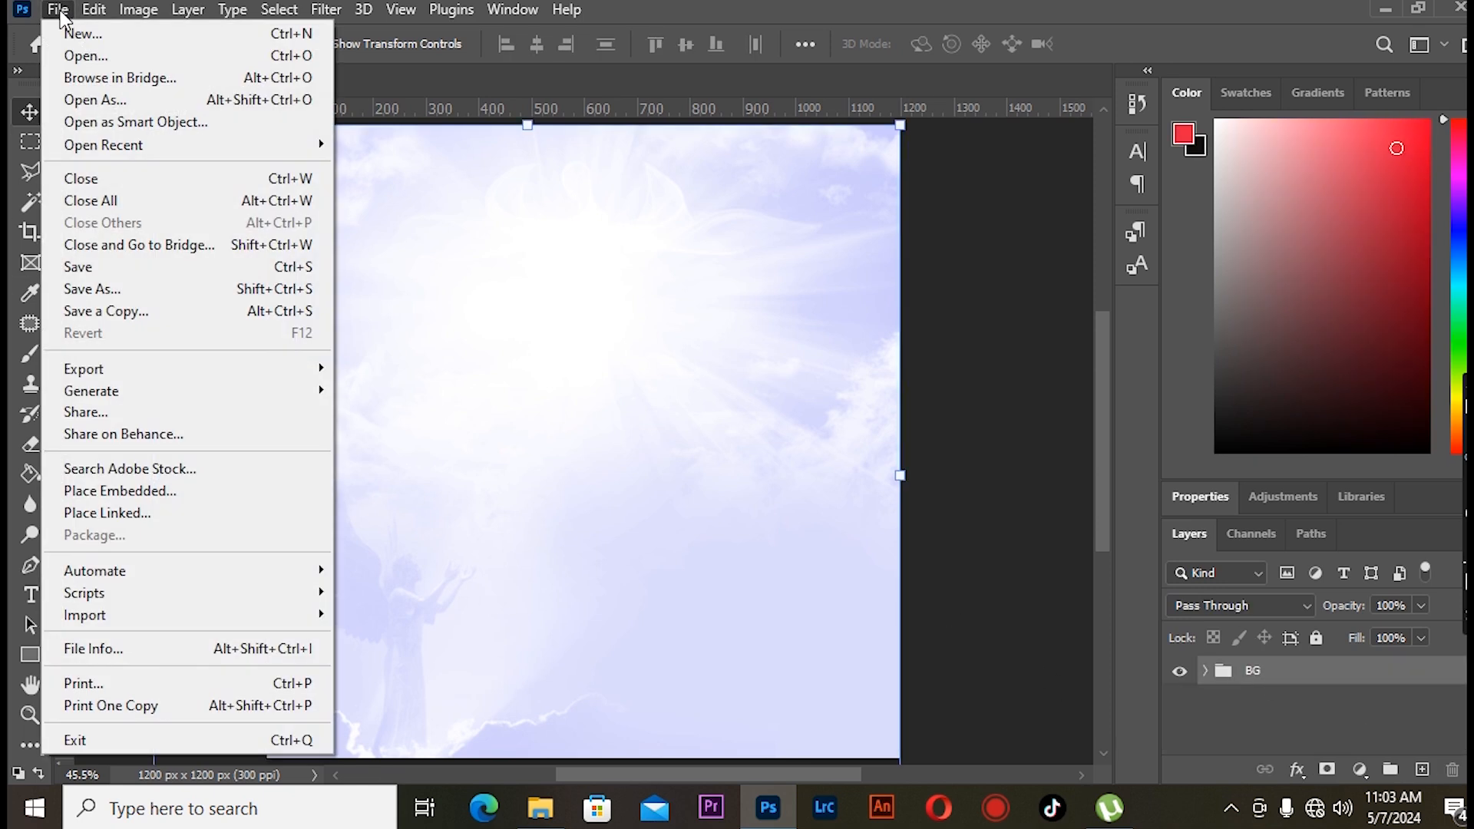
pyautogui.click(184, 491)
pyautogui.scroll(-5, 614, 472)
pyautogui.doubleClick(614, 445)
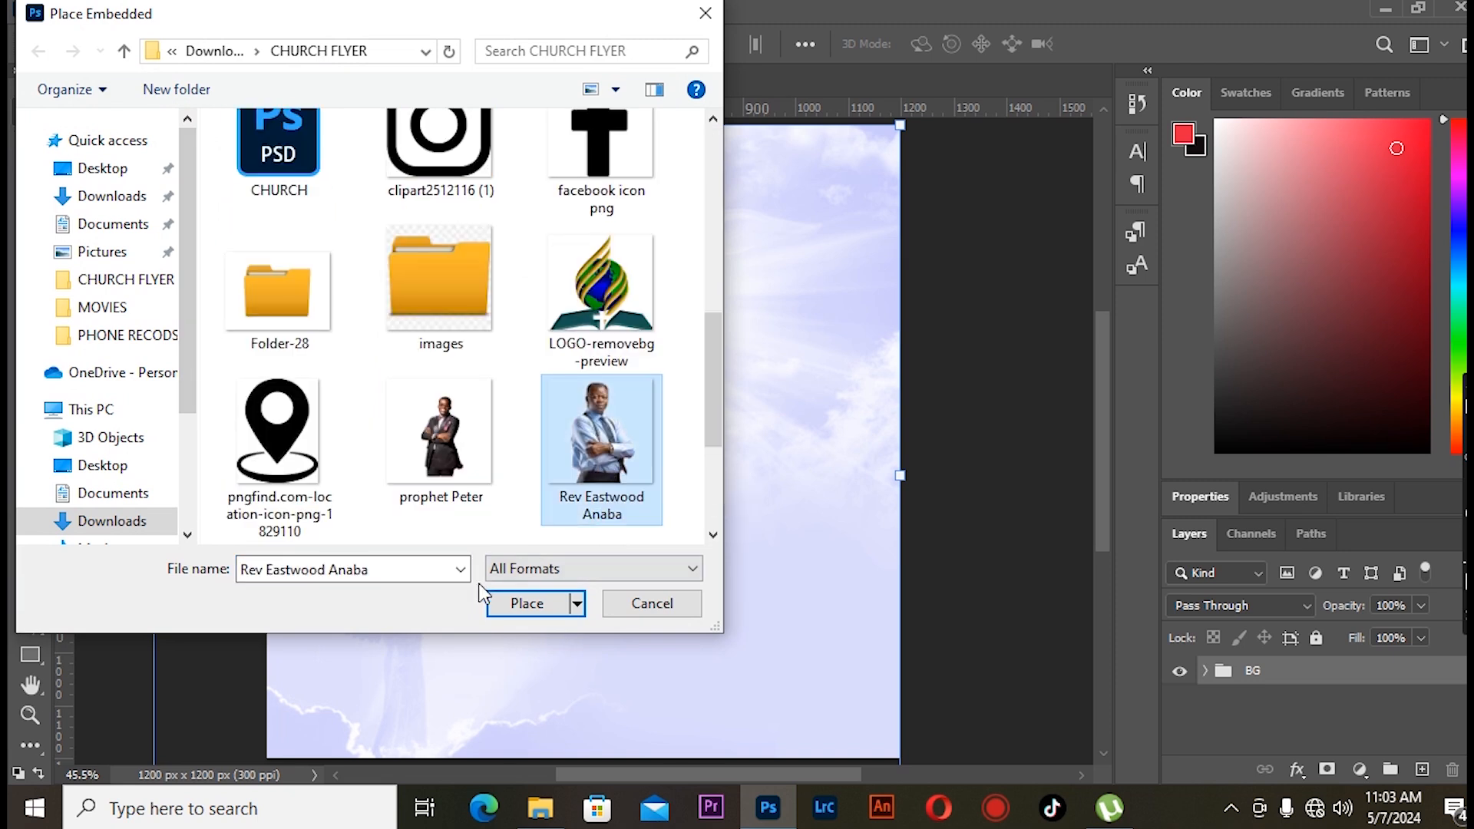
pyautogui.moveTo(901, 125); pyautogui.dragTo(803, 220)
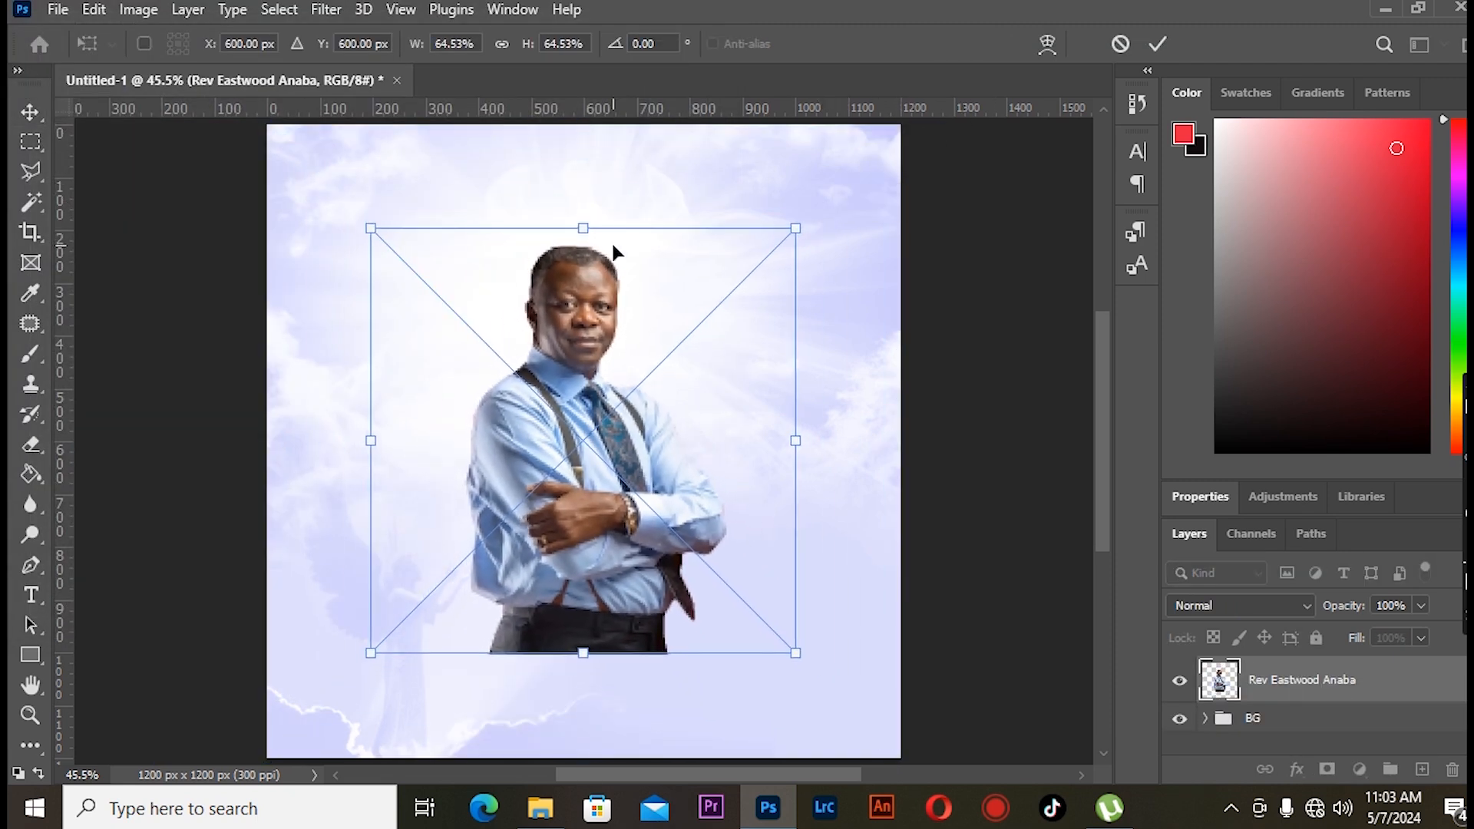
pyautogui.click(139, 204)
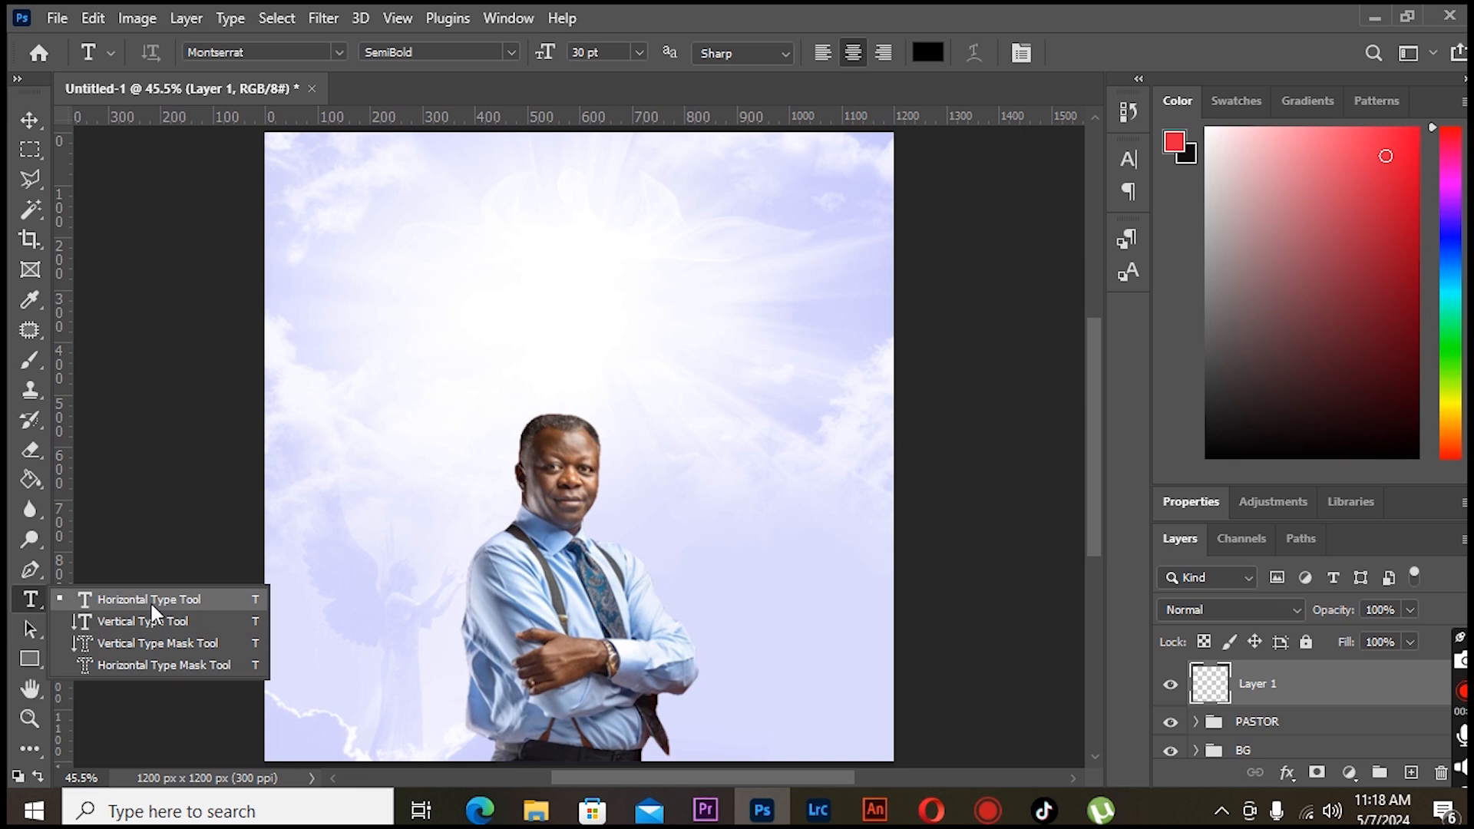
# - Add centred heading text "GLOBAL DOMINION" over "INTERNATIONAL CHAPEL, GDIC" near the top of the flyer
pyautogui.click(150, 600)
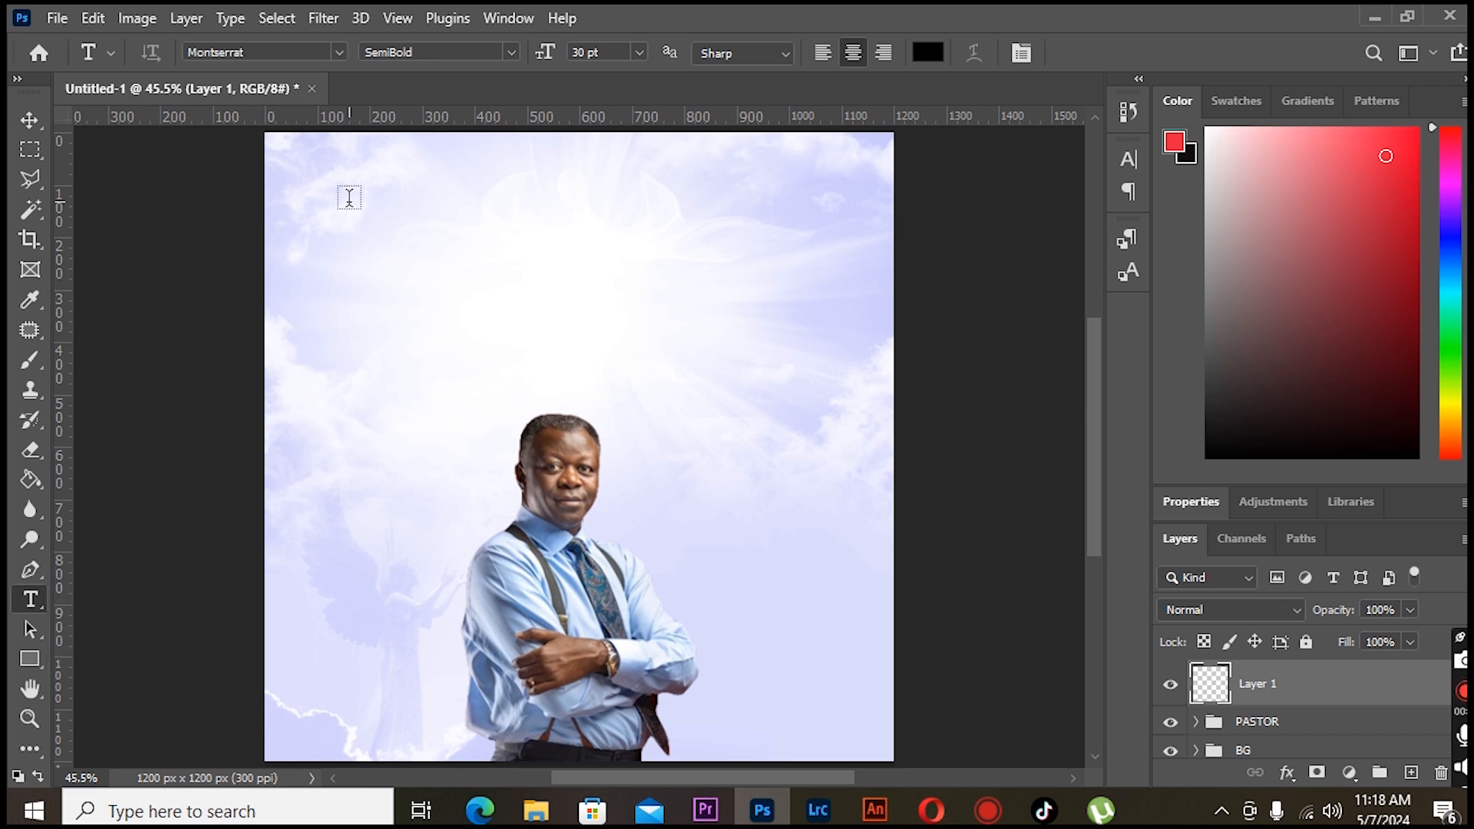
pyautogui.click(415, 204)
pyautogui.write('GLOBAL DOMINION')
pyautogui.press('Return')
pyautogui.write('INTERNATIONAL CHAPEL')
pyautogui.click(30, 121)
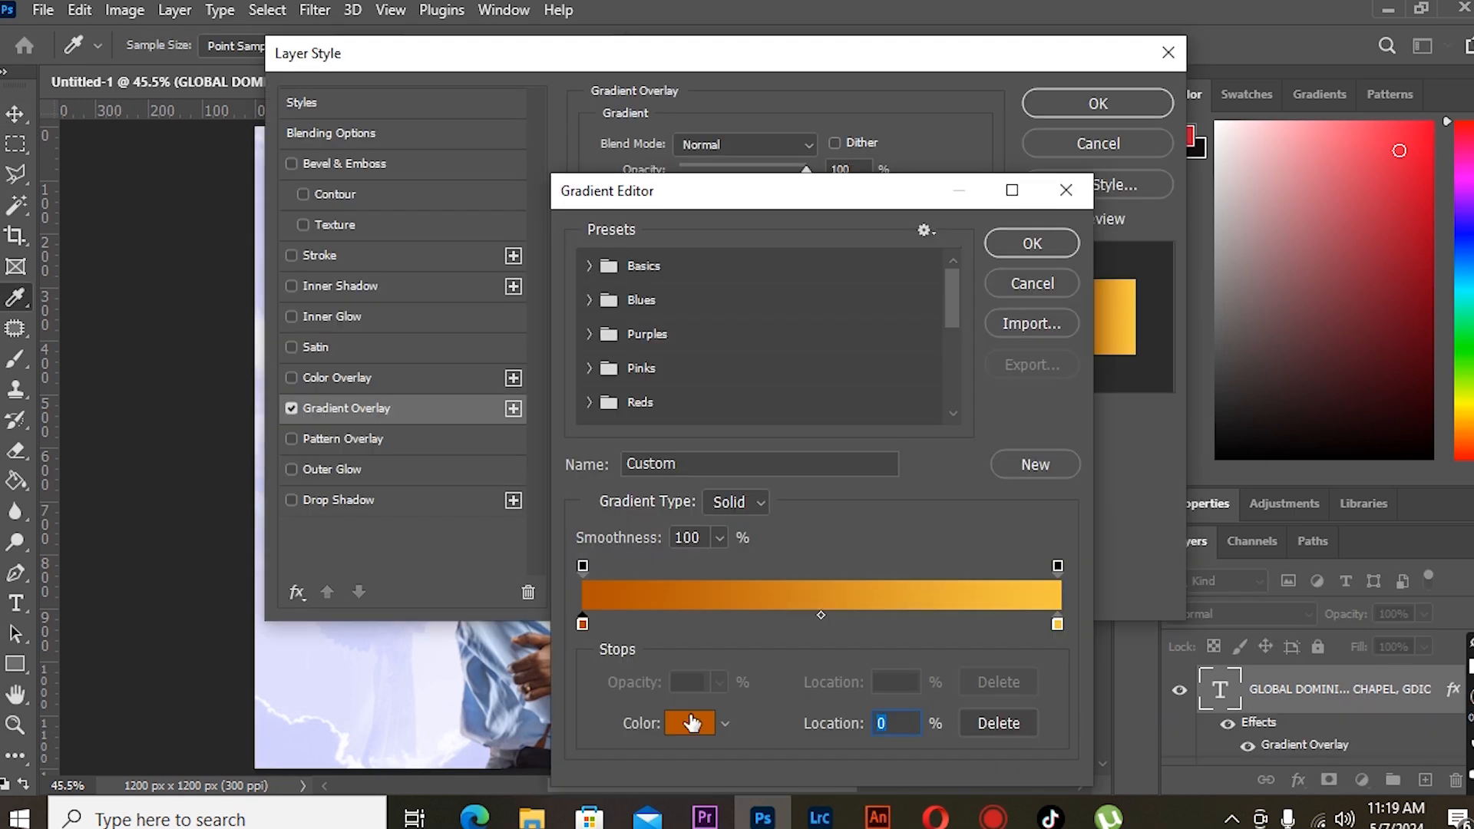
# - Apply a Gradient Overlay to the heading text running from colour 250000 to ff0018
pyautogui.click(691, 719)
pyautogui.write('250000')
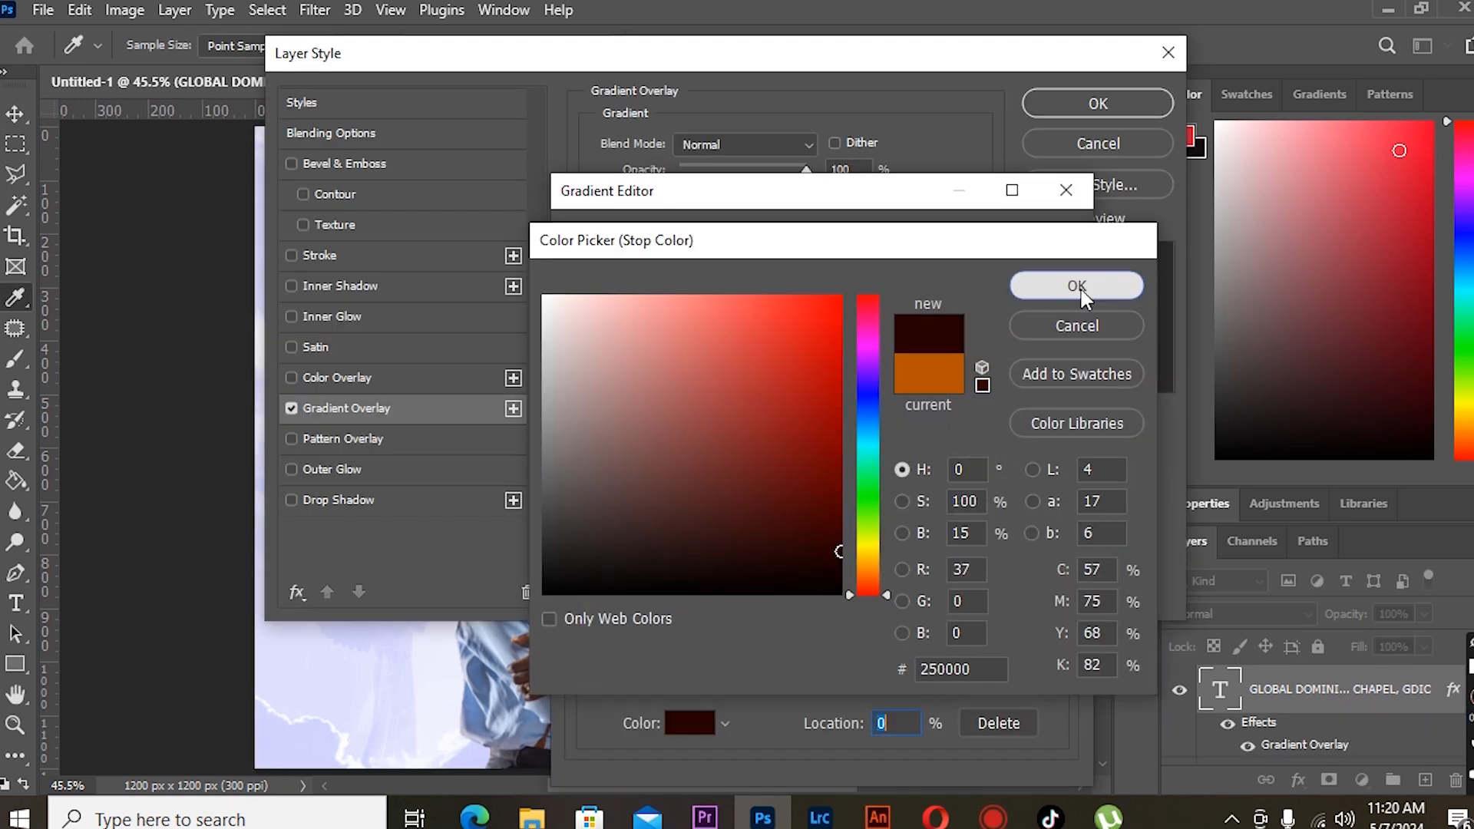
pyautogui.click(1077, 286)
pyautogui.click(1057, 624)
pyautogui.click(705, 728)
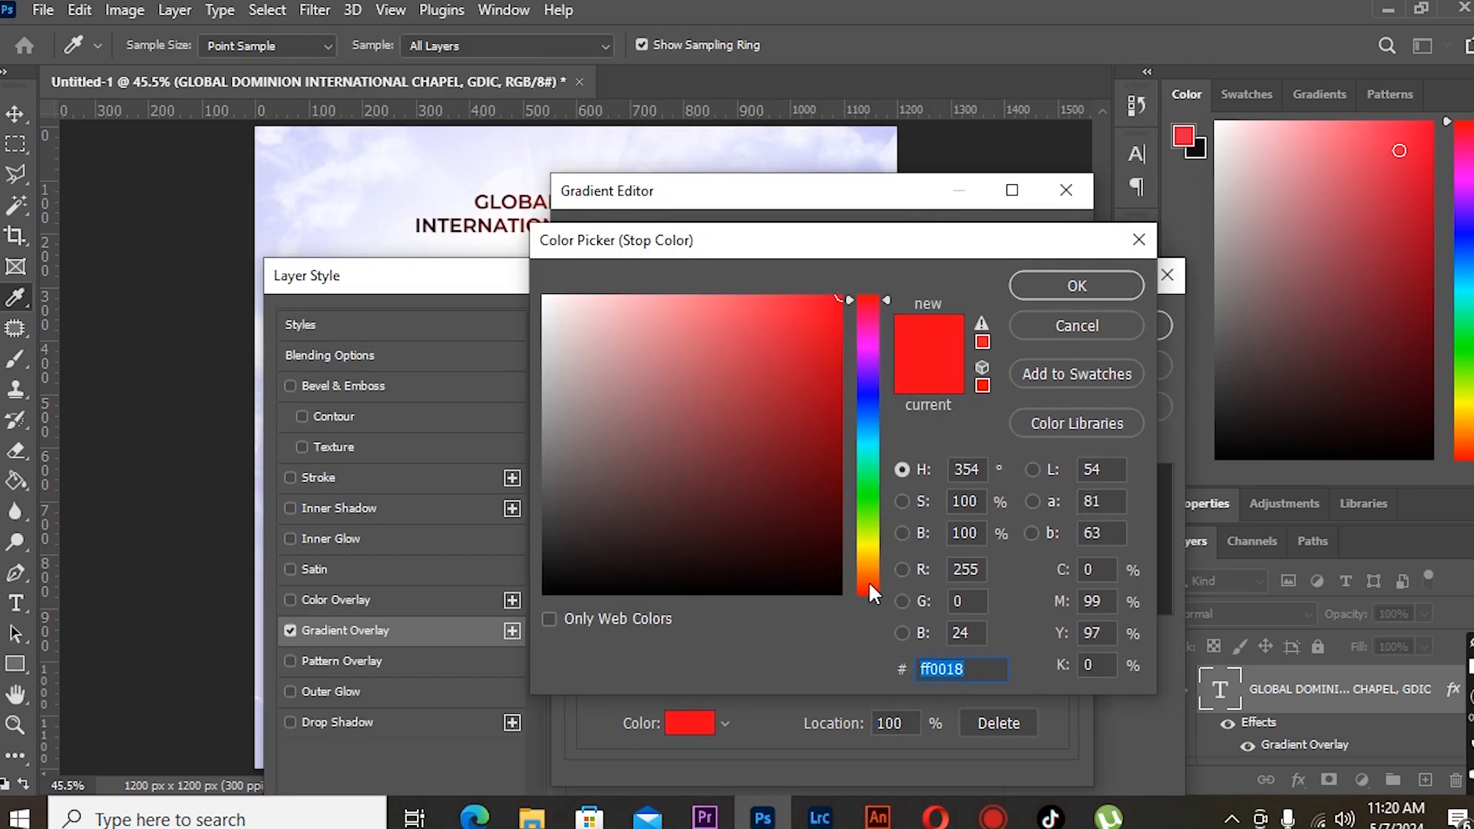
pyautogui.click(1073, 283)
pyautogui.click(1033, 244)
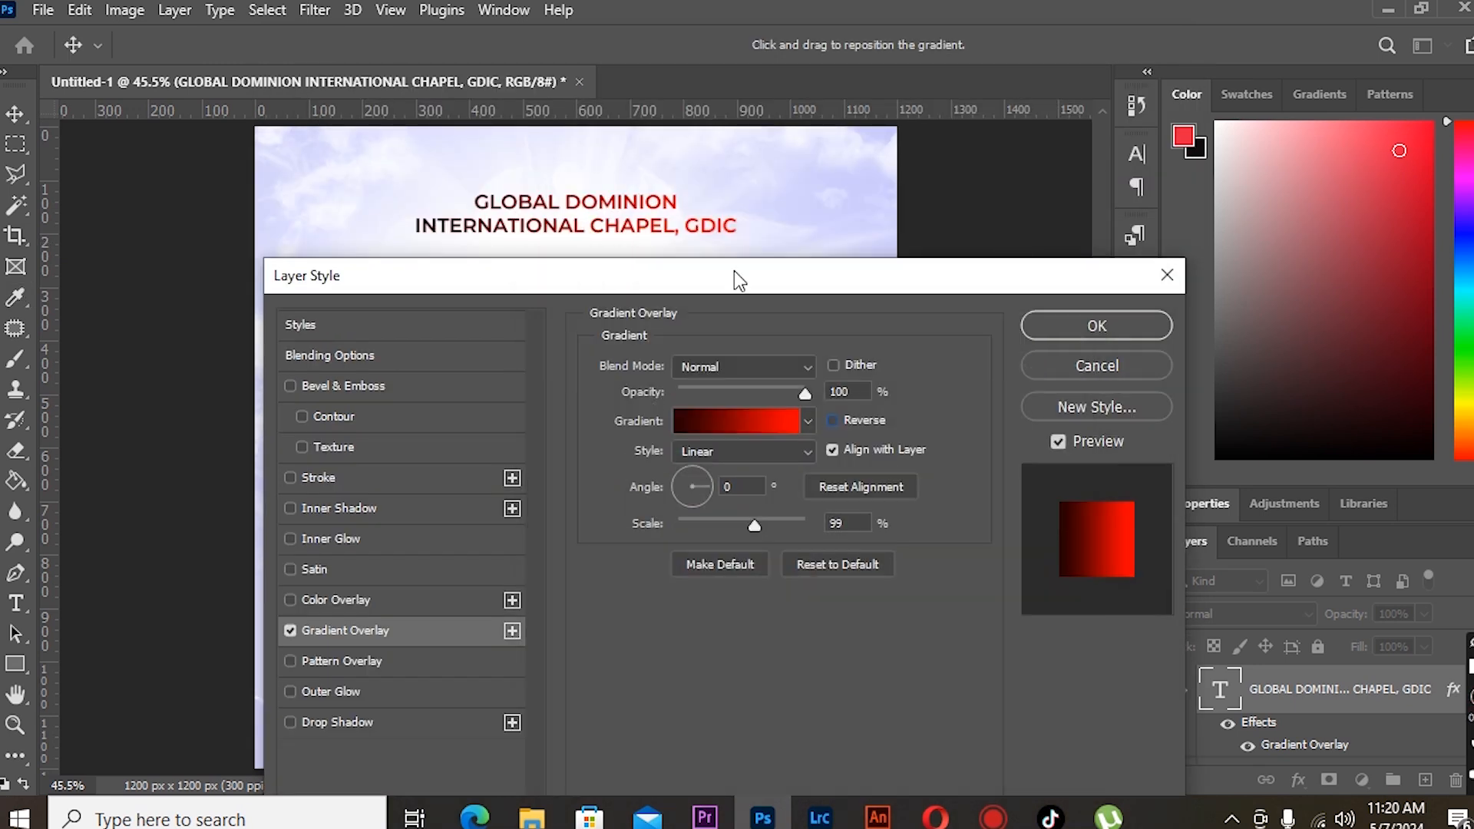
pyautogui.press('Return')
pyautogui.click(1326, 731)
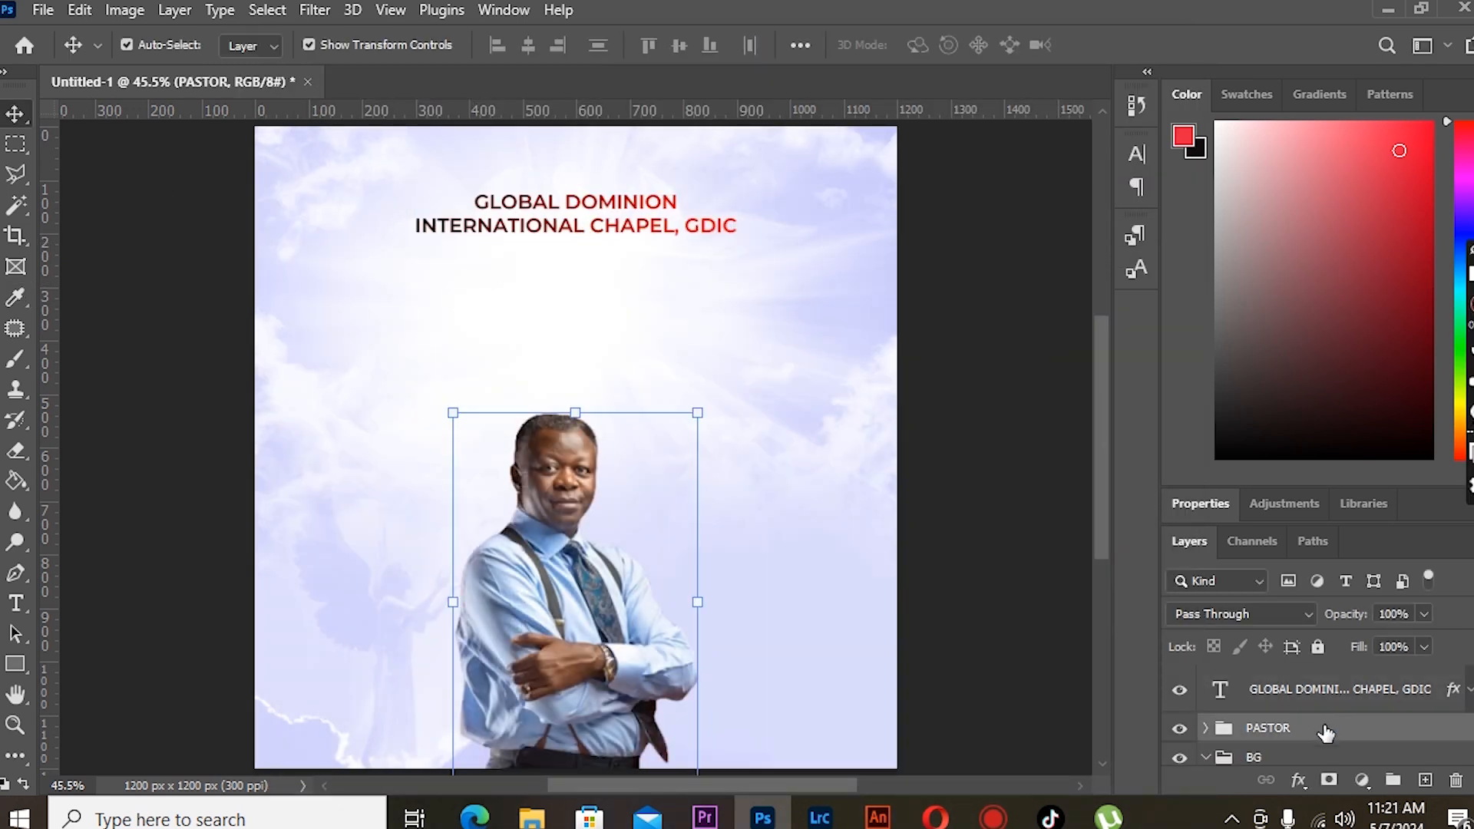
pyautogui.click(42, 10)
pyautogui.click(168, 517)
pyautogui.press('Escape')
# - Place the LOGO-removebg-preview image embedded and scale it down to a small size
pyautogui.click(44, 9)
pyautogui.click(161, 500)
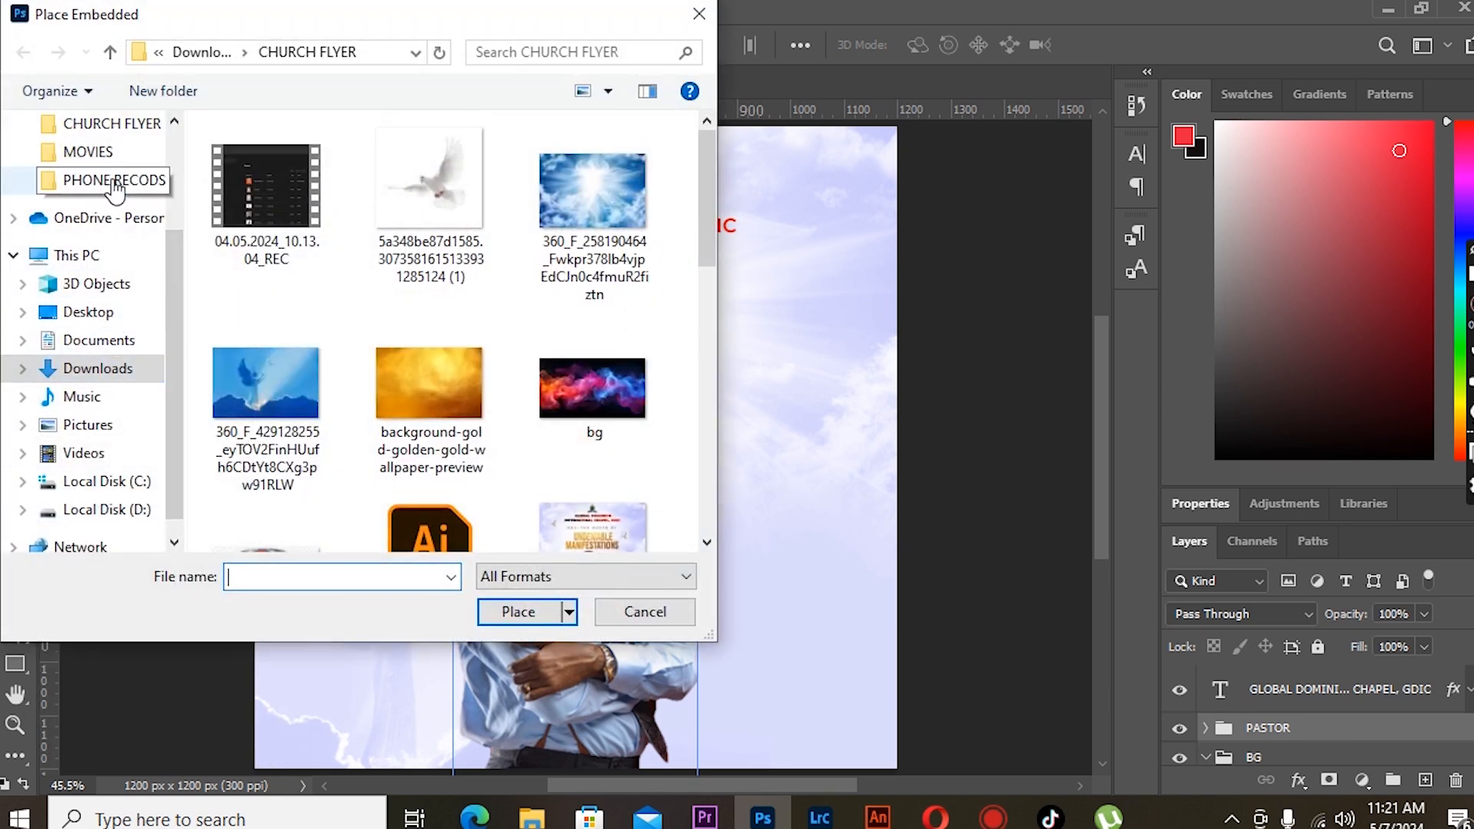
pyautogui.scroll(-5, 430, 346)
pyautogui.click(592, 457)
pyautogui.click(506, 612)
pyautogui.moveTo(906, 151); pyautogui.dragTo(642, 437)
pyautogui.click(14, 113)
# - Nudge the logo upward so it sits above the heading
pyautogui.hotkey('shift', 'Up')
pyautogui.hotkey('shift', 'Up')
pyautogui.hotkey('shift', 'Up')
pyautogui.hotkey('shift', 'Up')
pyautogui.hotkey('shift', 'Up')
pyautogui.hotkey('shift', 'Up')
pyautogui.hotkey('shift', 'Up')
pyautogui.hotkey('shift', 'Up')
pyautogui.hotkey('shift', 'Up')
pyautogui.hotkey('shift', 'Up')
pyautogui.hotkey('shift', 'Up')
pyautogui.hotkey('shift', 'Up')
pyautogui.hotkey('shift', 'Up')
pyautogui.hotkey('shift', 'Up')
pyautogui.hotkey('shift', 'Up')
pyautogui.hotkey('shift', 'Up')
pyautogui.hotkey('shift', 'Up')
pyautogui.hotkey('shift', 'Up')
pyautogui.hotkey('shift', 'Up')
pyautogui.hotkey('shift', 'Up')
pyautogui.hotkey('shift', 'Up')
pyautogui.hotkey('shift', 'Up')
pyautogui.hotkey('shift', 'Up')
pyautogui.hotkey('shift', 'Up')
pyautogui.hotkey('shift', 'Up')
pyautogui.hotkey('shift', 'Up')
pyautogui.hotkey('shift', 'Up')
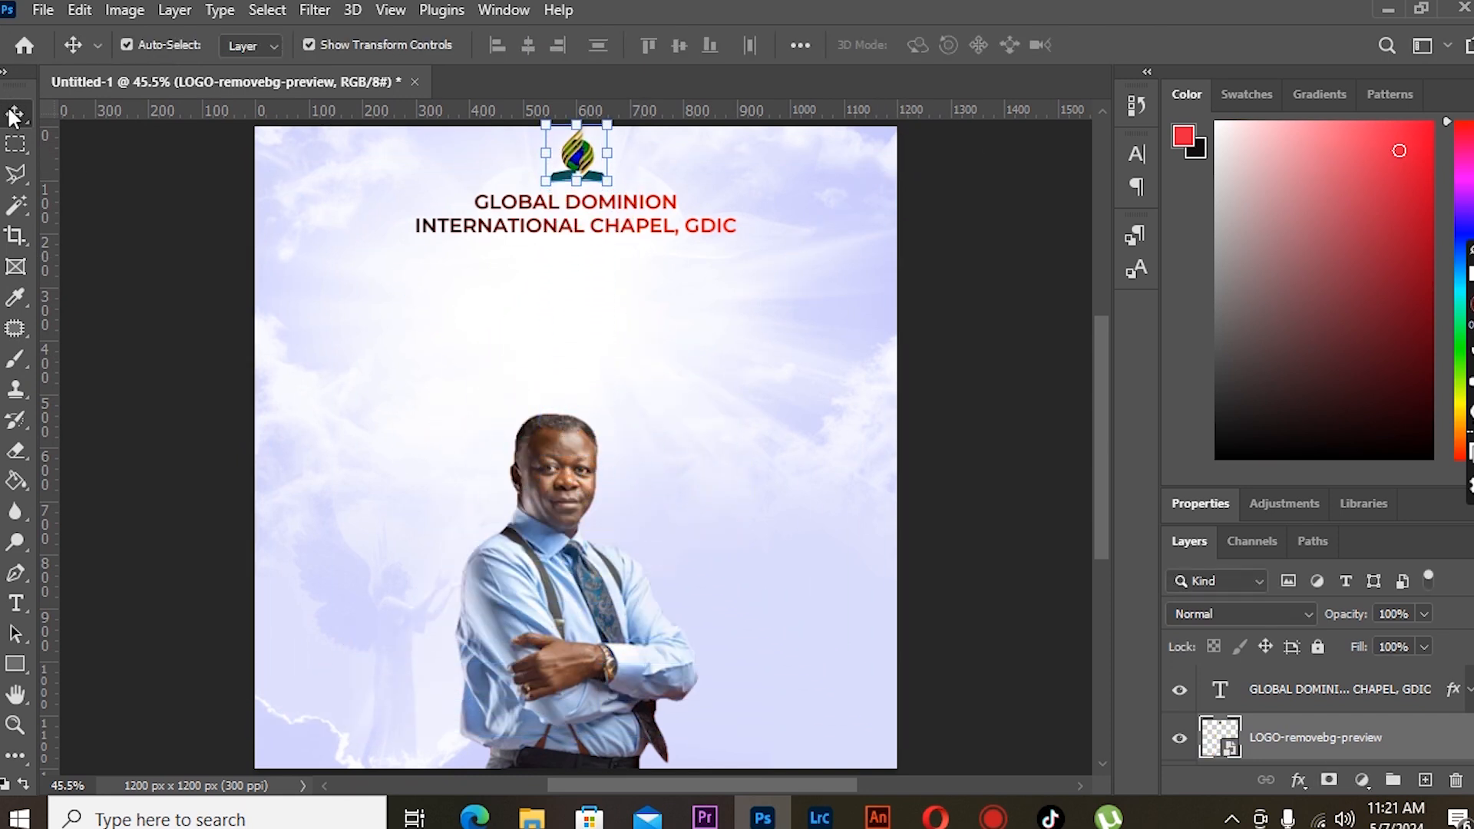
# - Select the heading text and nudge it down slightly below the logo
pyautogui.click(116, 204)
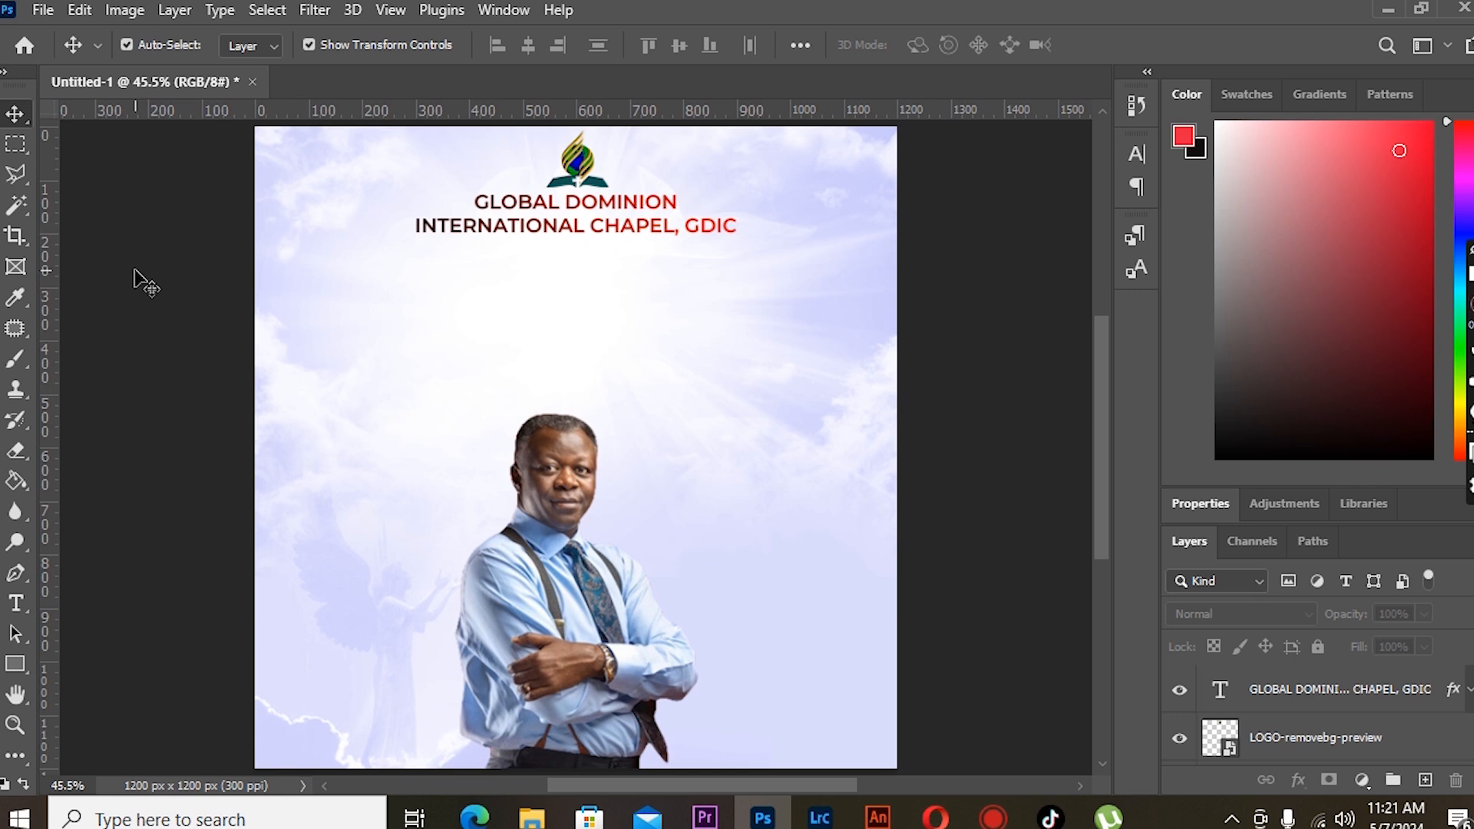
pyautogui.click(458, 228)
pyautogui.press('Down')
pyautogui.press('Down')
pyautogui.press('Down')
pyautogui.press('Down')
pyautogui.press('Down')
pyautogui.press('Down')
pyautogui.press('Down')
pyautogui.press('Down')
pyautogui.press('Down')
pyautogui.press('Down')
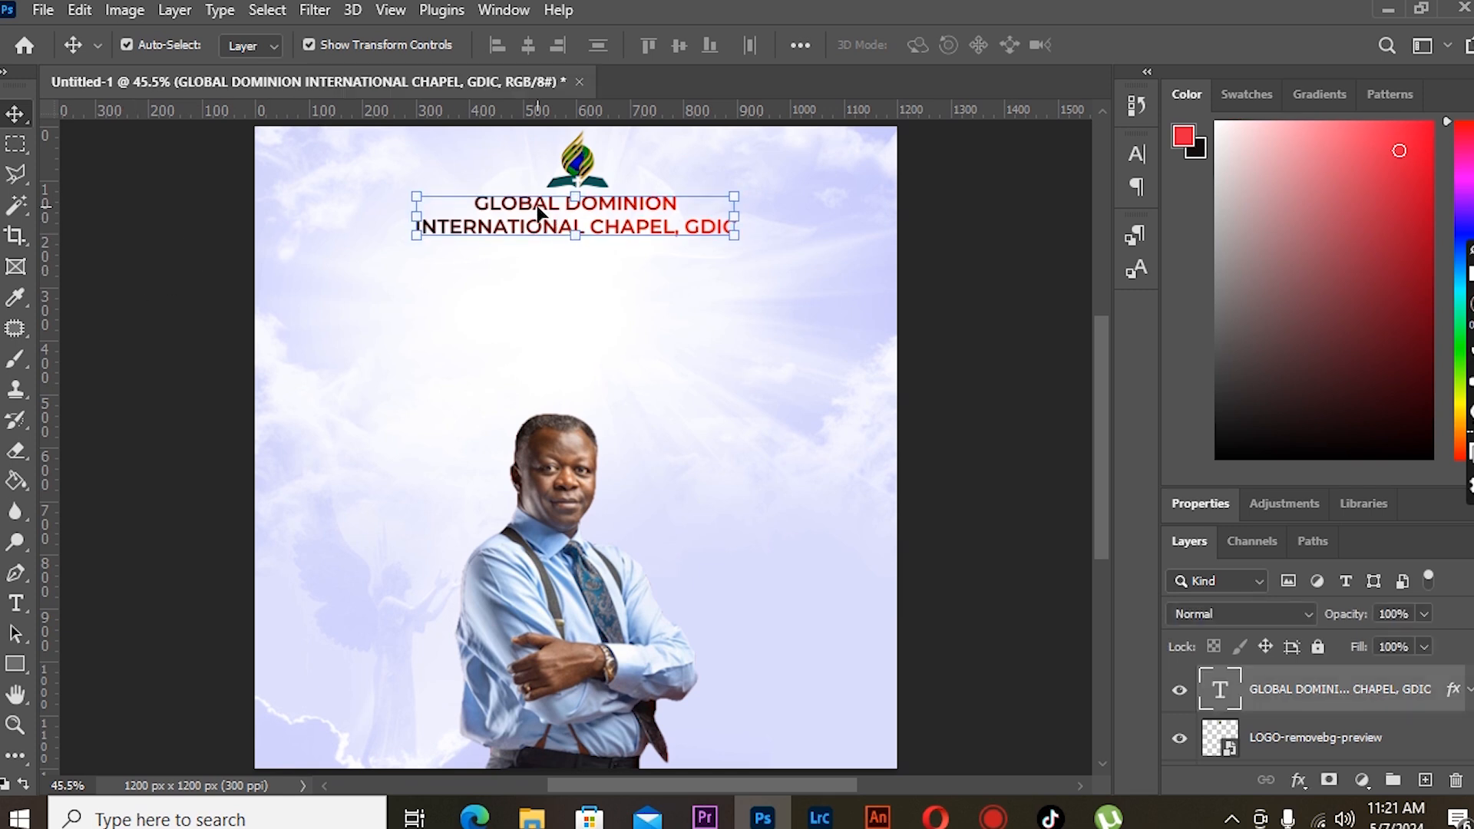
# - Select all the heading text and enlarge its font size
pyautogui.moveTo(734, 198); pyautogui.dragTo(752, 192)
pyautogui.click(16, 604)
pyautogui.moveTo(465, 203); pyautogui.dragTo(751, 242)
pyautogui.click(430, 45)
pyautogui.click(432, 182)
pyautogui.click(15, 113)
# - Select the heading text and logo layers and group them
pyautogui.click(680, 401)
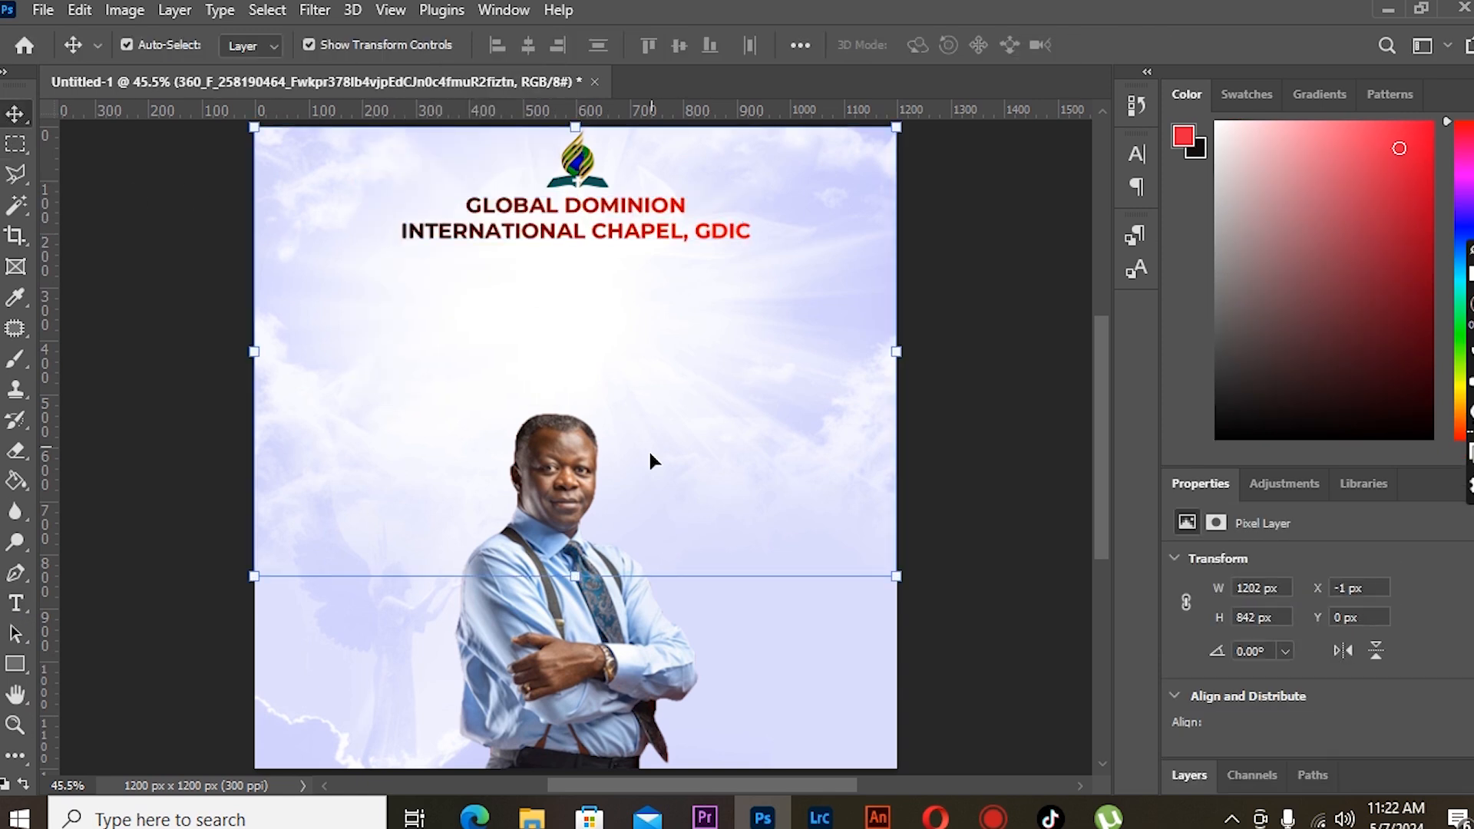
pyautogui.click(486, 665)
pyautogui.click(1252, 775)
pyautogui.press('F7')
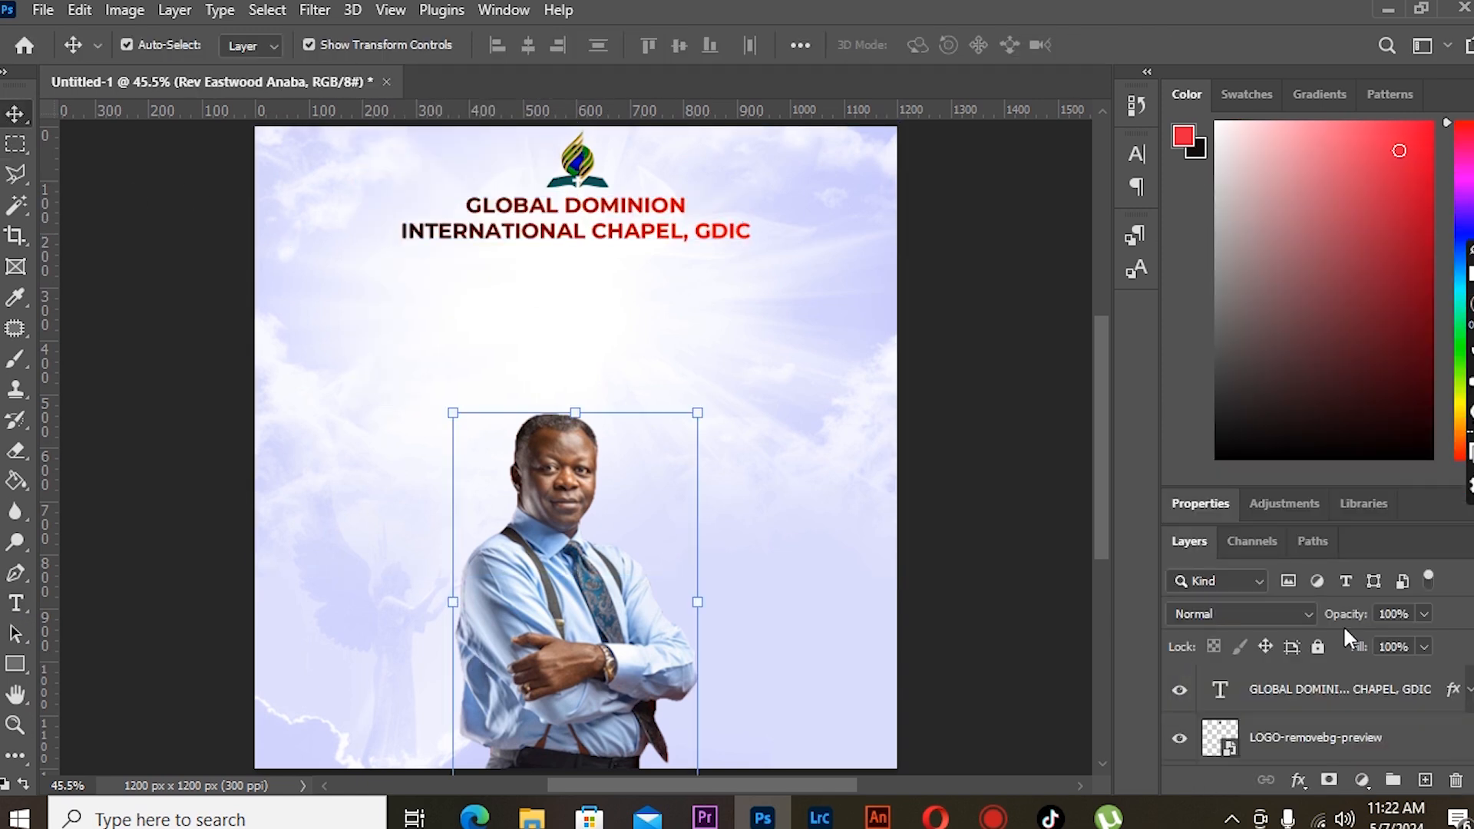
pyautogui.click(1324, 691)
pyautogui.hotkey('ctrl', 'g')
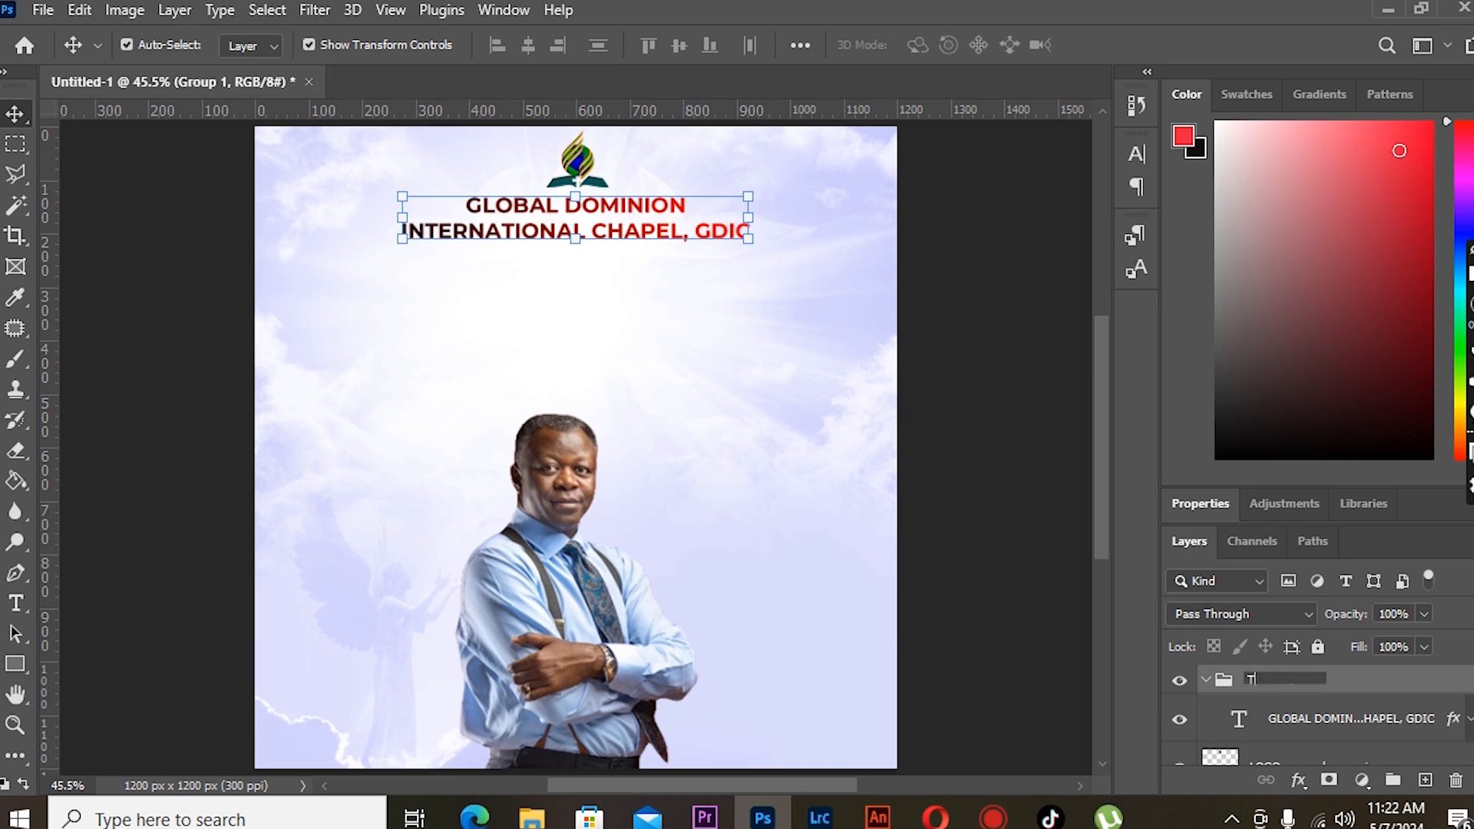
# - Duplicate the heading text layer inside the TEXT group and nudge the copy down below the original
pyautogui.click(1206, 681)
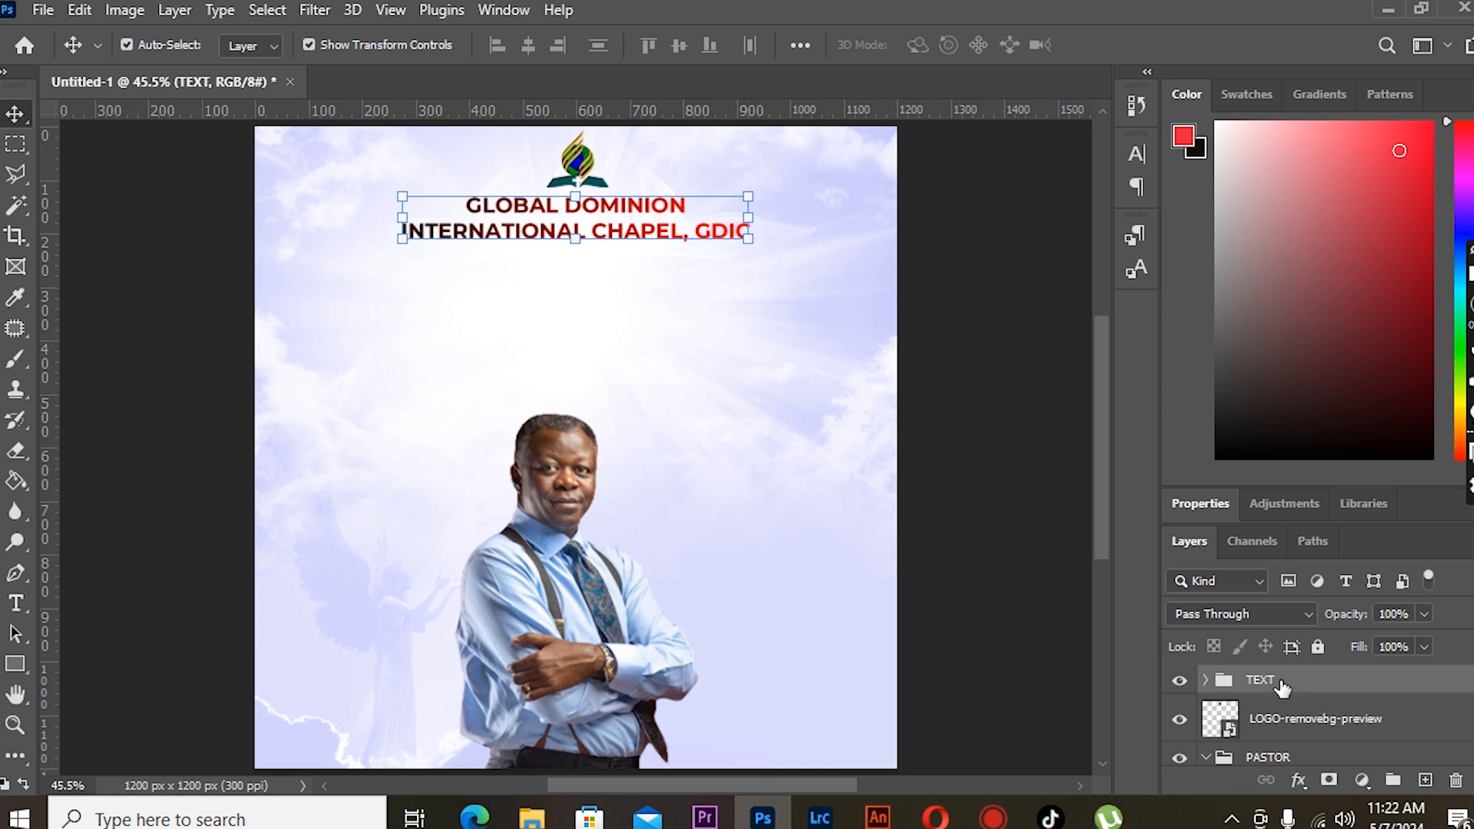
pyautogui.click(1204, 681)
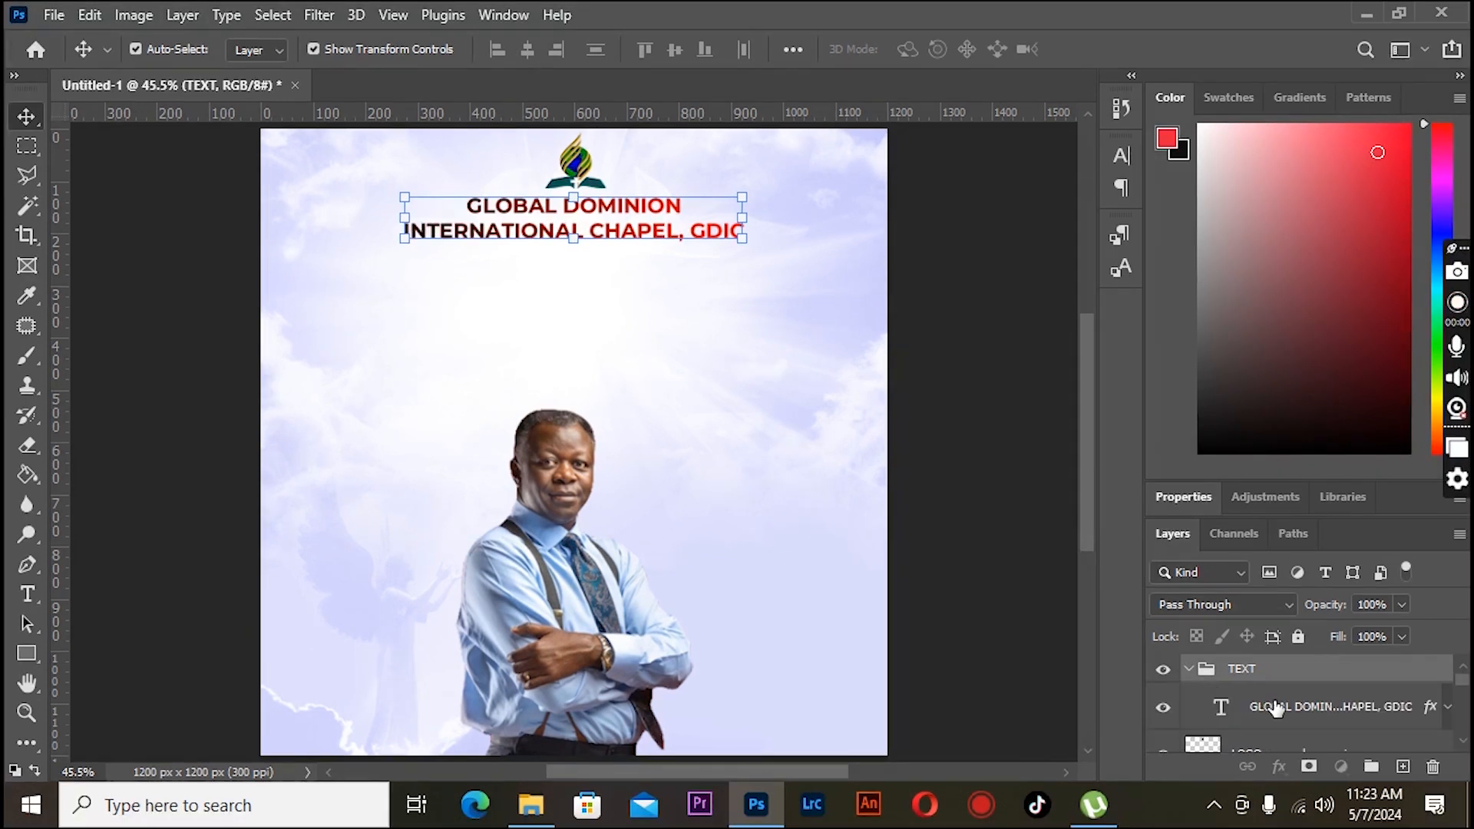
pyautogui.click(1295, 719)
pyautogui.hotkey('shift', 'Down')
pyautogui.hotkey('shift', 'Down')
pyautogui.hotkey('shift', 'Down')
pyautogui.hotkey('shift', 'Down')
pyautogui.hotkey('shift', 'Down')
pyautogui.hotkey('shift', 'Down')
pyautogui.hotkey('shift', 'Down')
pyautogui.hotkey('shift', 'Down')
pyautogui.hotkey('shift', 'Down')
pyautogui.hotkey('shift', 'Down')
pyautogui.hotkey('shift', 'Down')
pyautogui.hotkey('shift', 'Down')
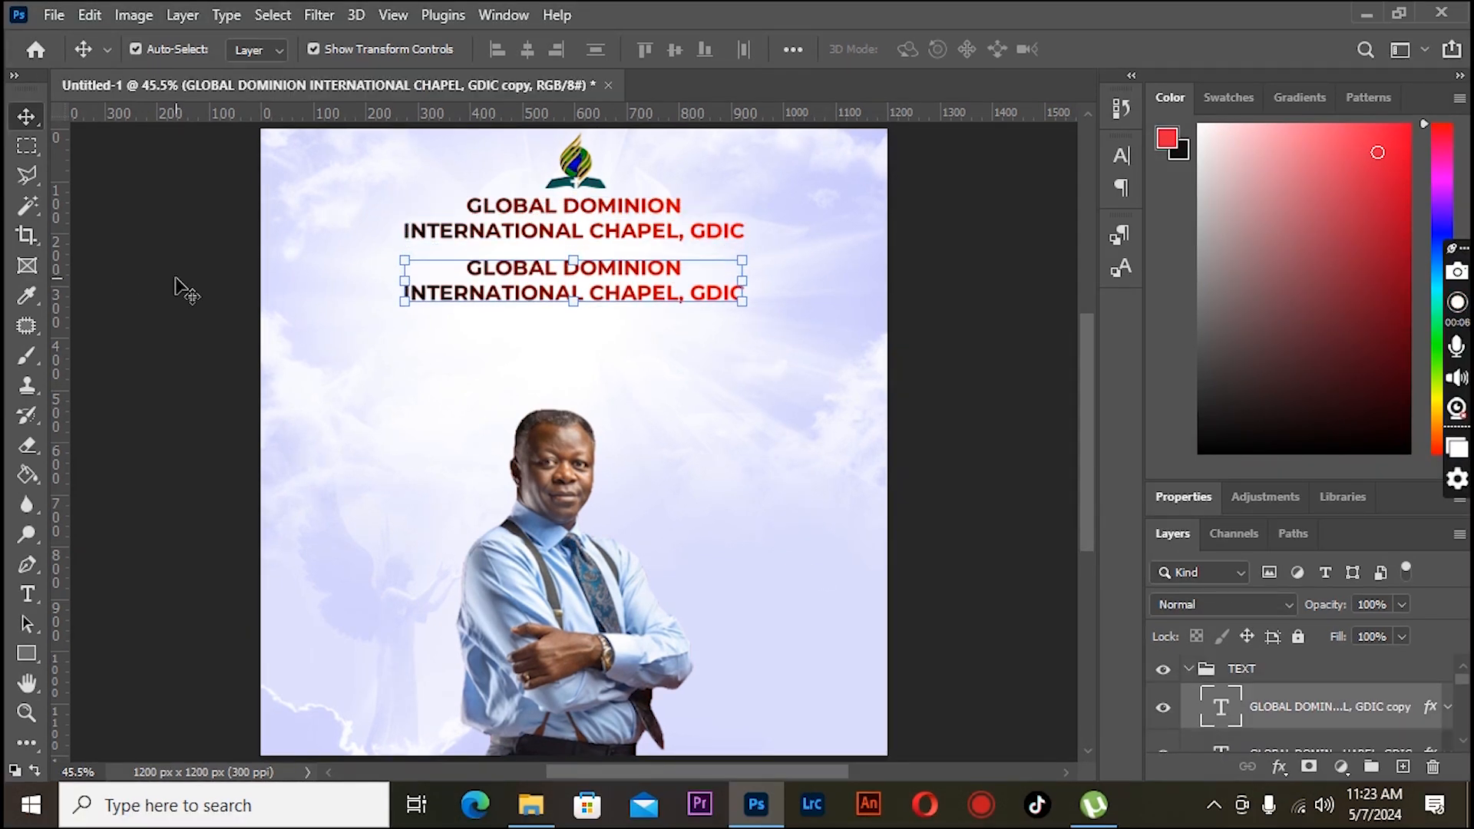
# - Replace the copied heading's text with "MAY, THE MONTH OF"
pyautogui.press('t')
pyautogui.moveTo(466, 267); pyautogui.dragTo(748, 311)
pyautogui.write('M')
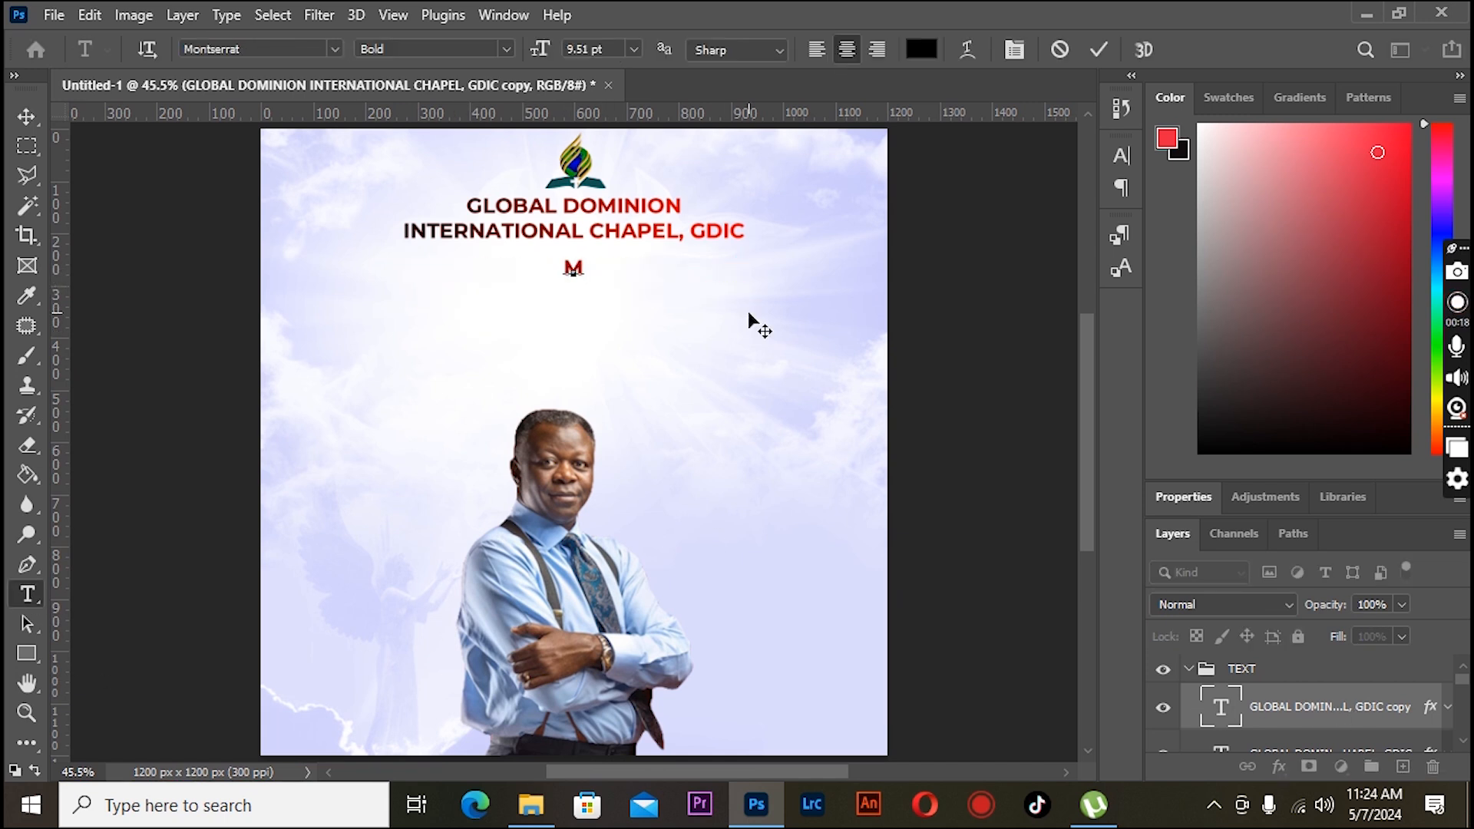
pyautogui.write('AY, THE MONTH OFD')
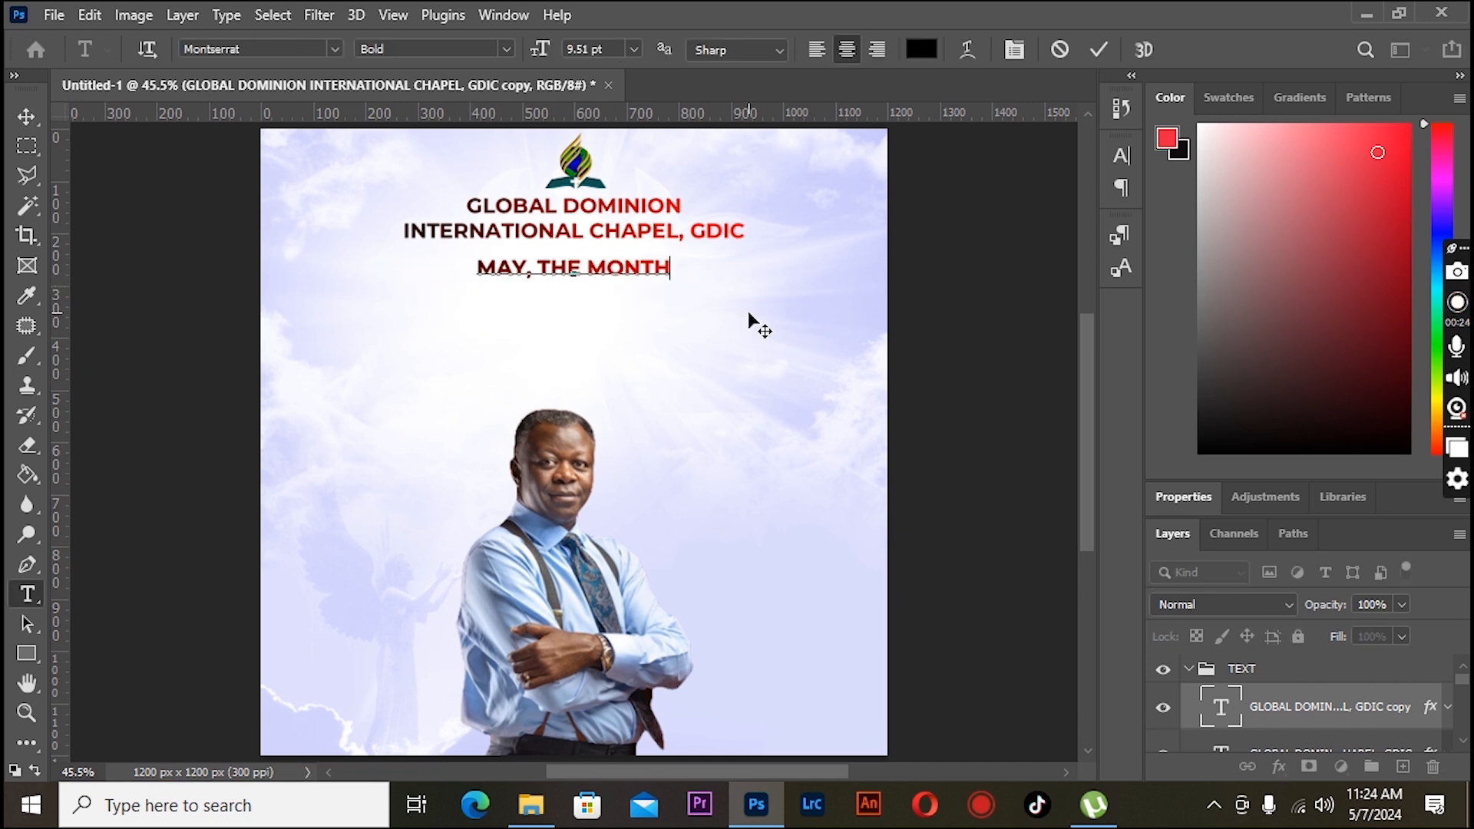
pyautogui.press('BackSpace')
pyautogui.click(28, 117)
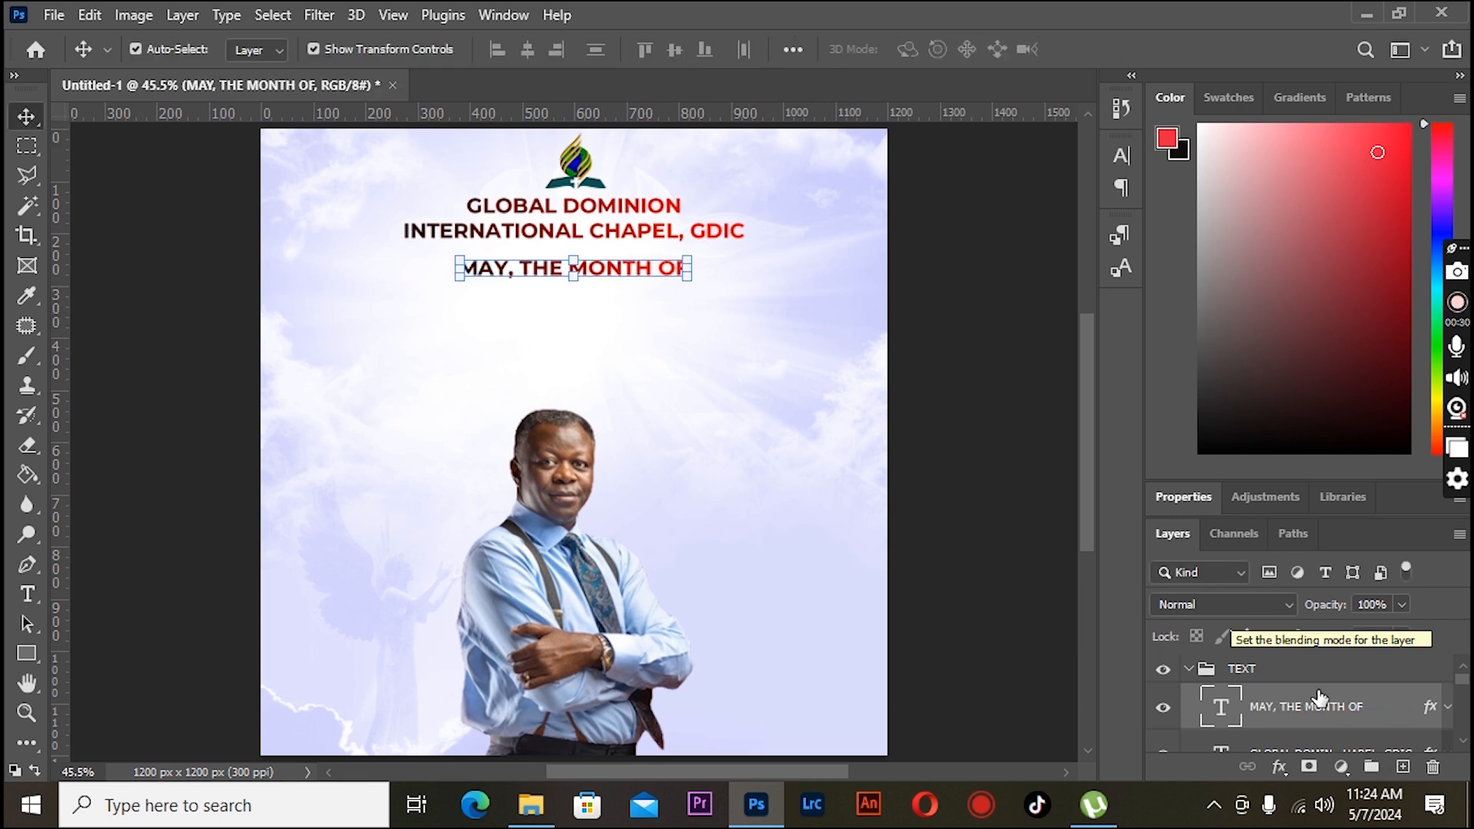
# - Clear the layer style from the "MAY, THE MONTH OF" text
pyautogui.rightClick(1191, 703)
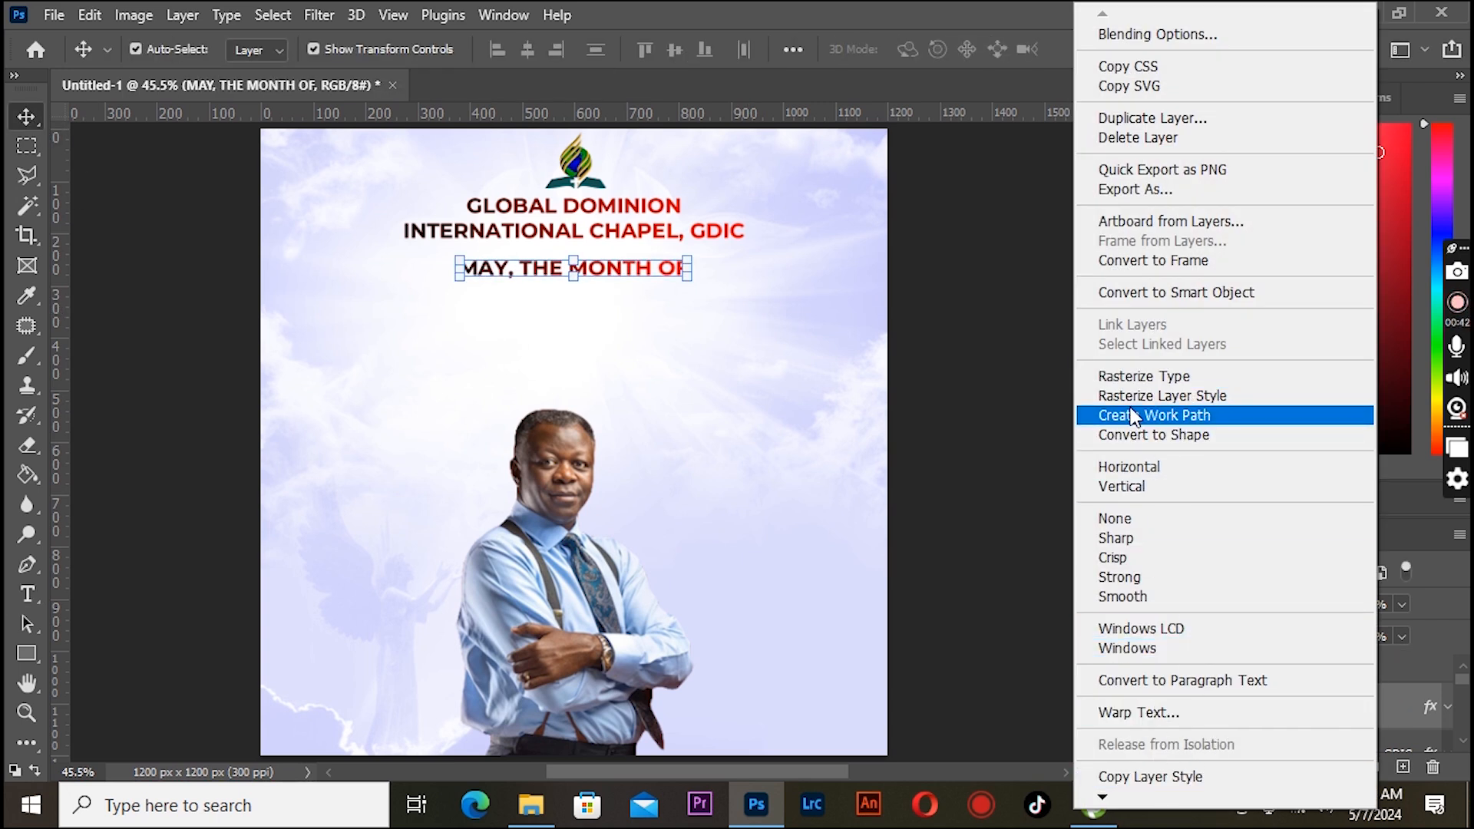
pyautogui.click(1019, 456)
pyautogui.scroll(-1, 1375, 697)
pyautogui.rightClick(1408, 680)
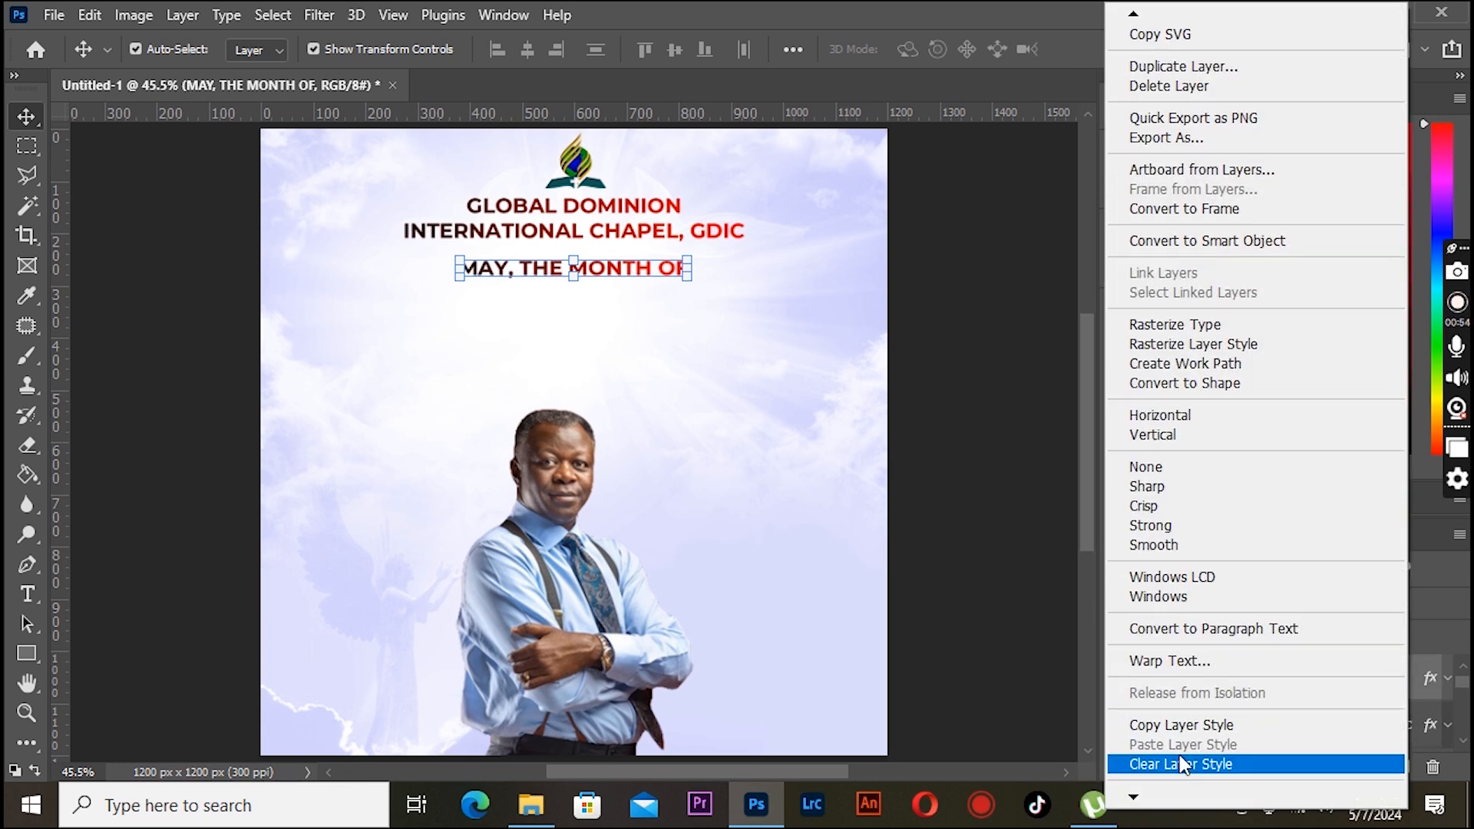
pyautogui.click(1179, 761)
# - Set the tracking of the "MAY, THE MONTH OF" text to 900
pyautogui.press('t')
pyautogui.moveTo(459, 268); pyautogui.dragTo(694, 268)
pyautogui.click(1121, 156)
pyautogui.moveTo(1008, 231); pyautogui.dragTo(1044, 240)
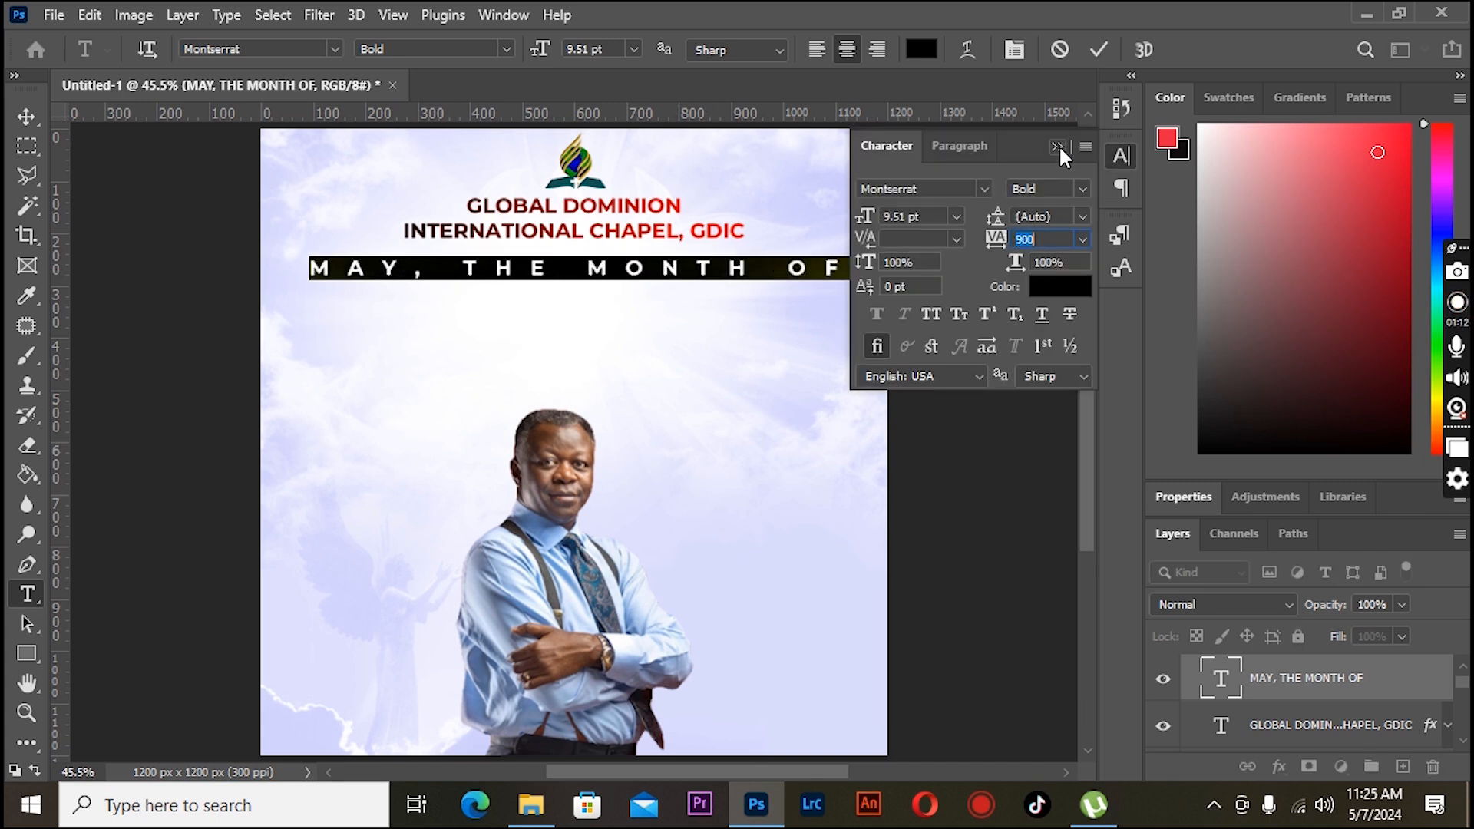
pyautogui.click(1057, 146)
# - Center the "MAY, THE MONTH OF" line horizontally on the canvas
pyautogui.click(27, 116)
pyautogui.moveTo(307, 252); pyautogui.dragTo(431, 269)
pyautogui.click(26, 116)
pyautogui.hotkey('ctrl', 'a')
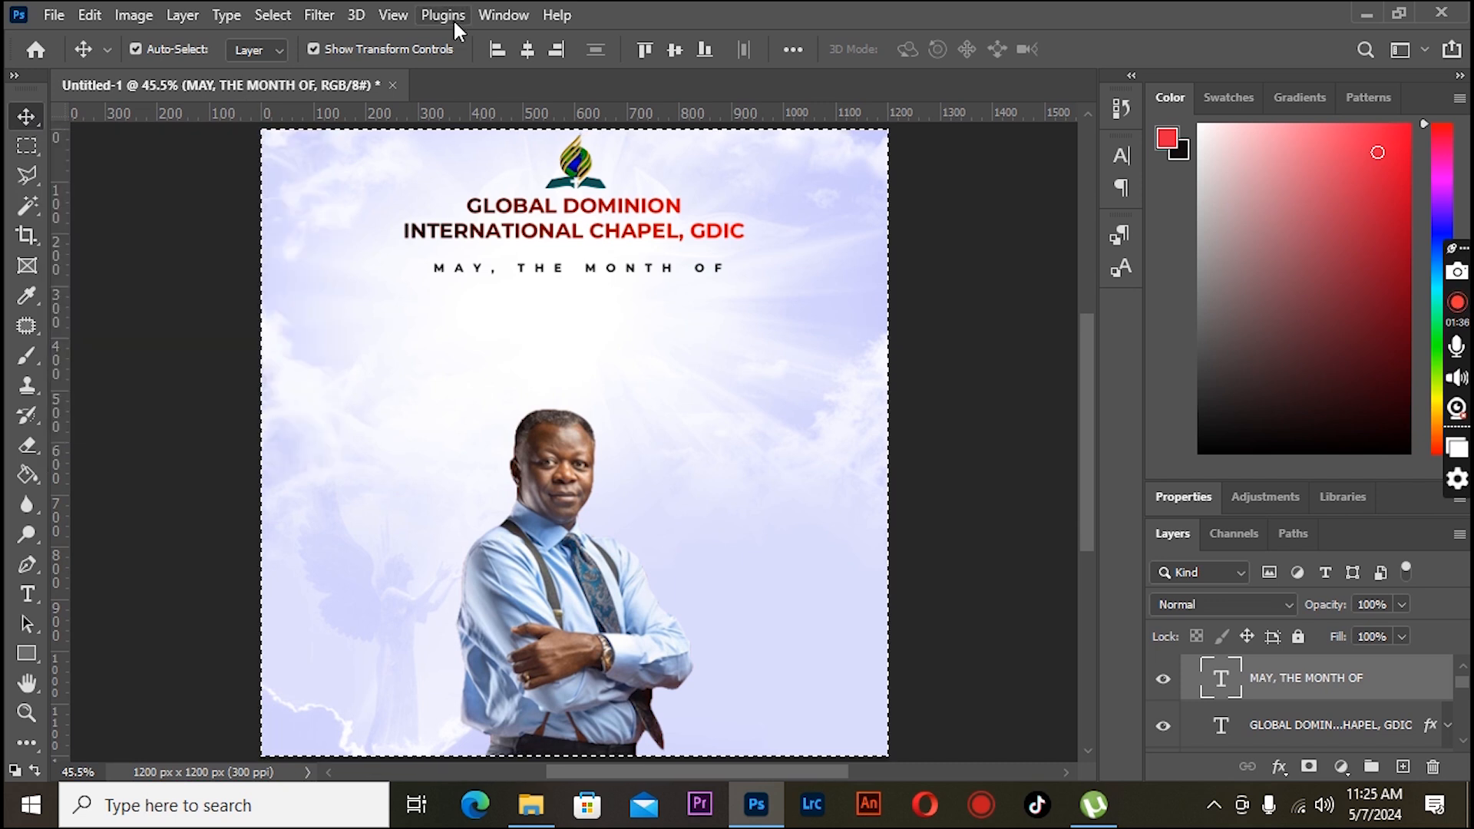
pyautogui.hotkey('ctrl', 'd')
# - Duplicate the heading and drag the copy below the "MAY, THE MONTH OF" line
pyautogui.click(563, 218)
pyautogui.moveTo(563, 217); pyautogui.dragTo(563, 311)
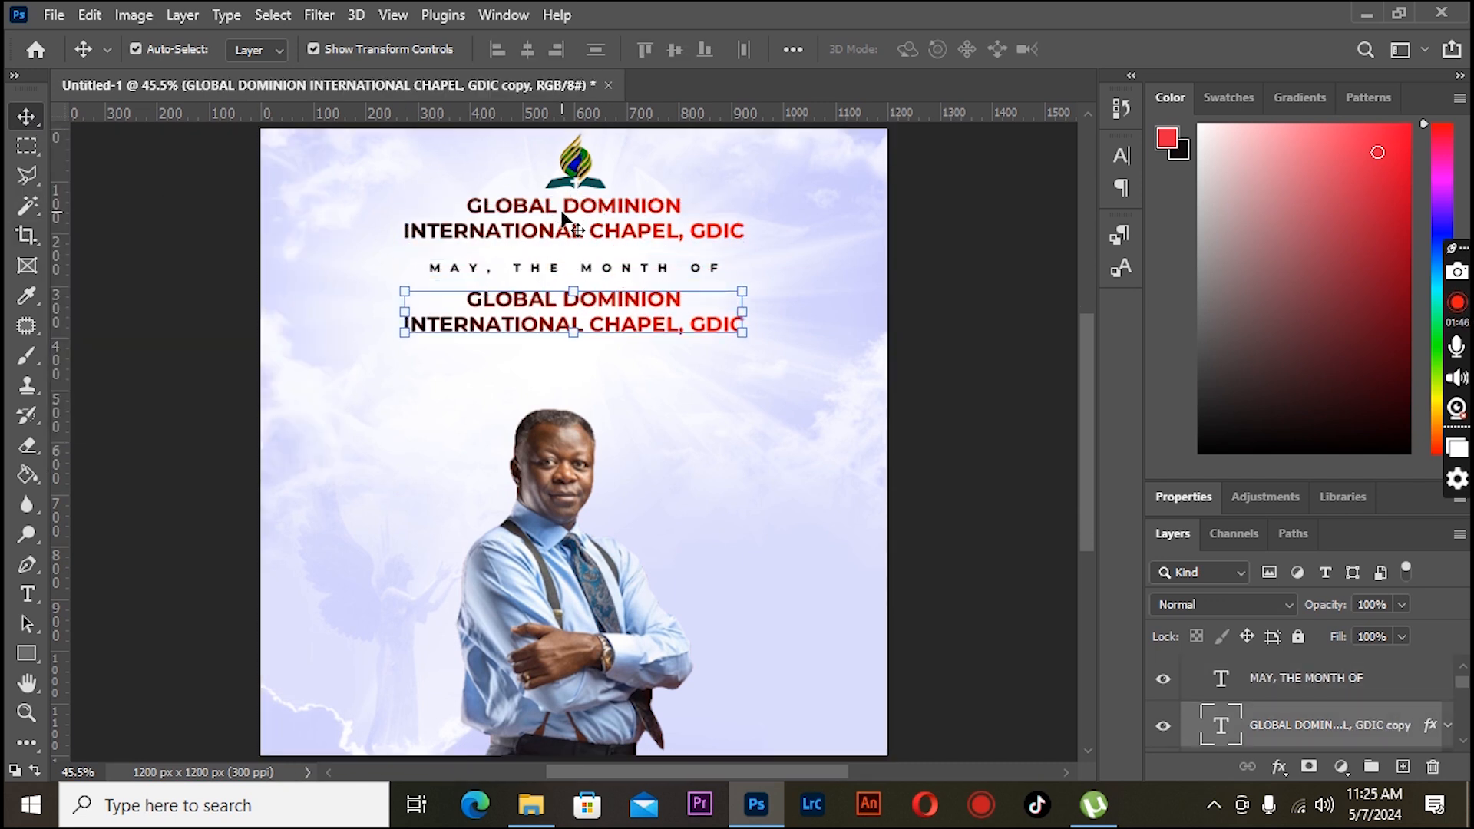
# - Set the new copy's font to Bebas Neue and replace its text with "UNDENIABLE MANIFESTATIONS"
pyautogui.click(28, 599)
pyautogui.click(446, 338)
pyautogui.hotkey('ctrl', 'a')
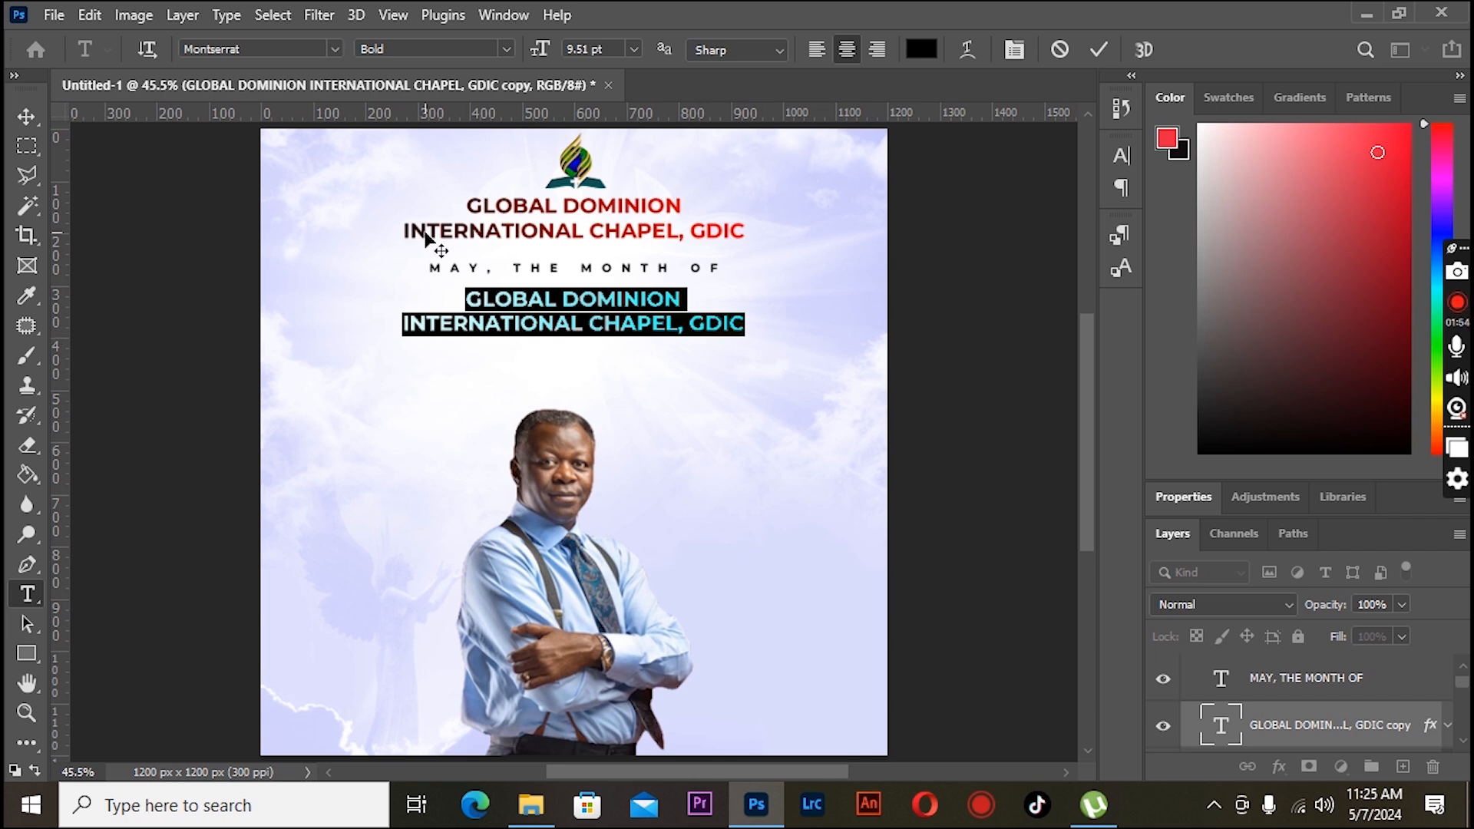
pyautogui.write('BEBAS')
pyautogui.click(335, 48)
pyautogui.write('BEBAS')
pyautogui.click(348, 122)
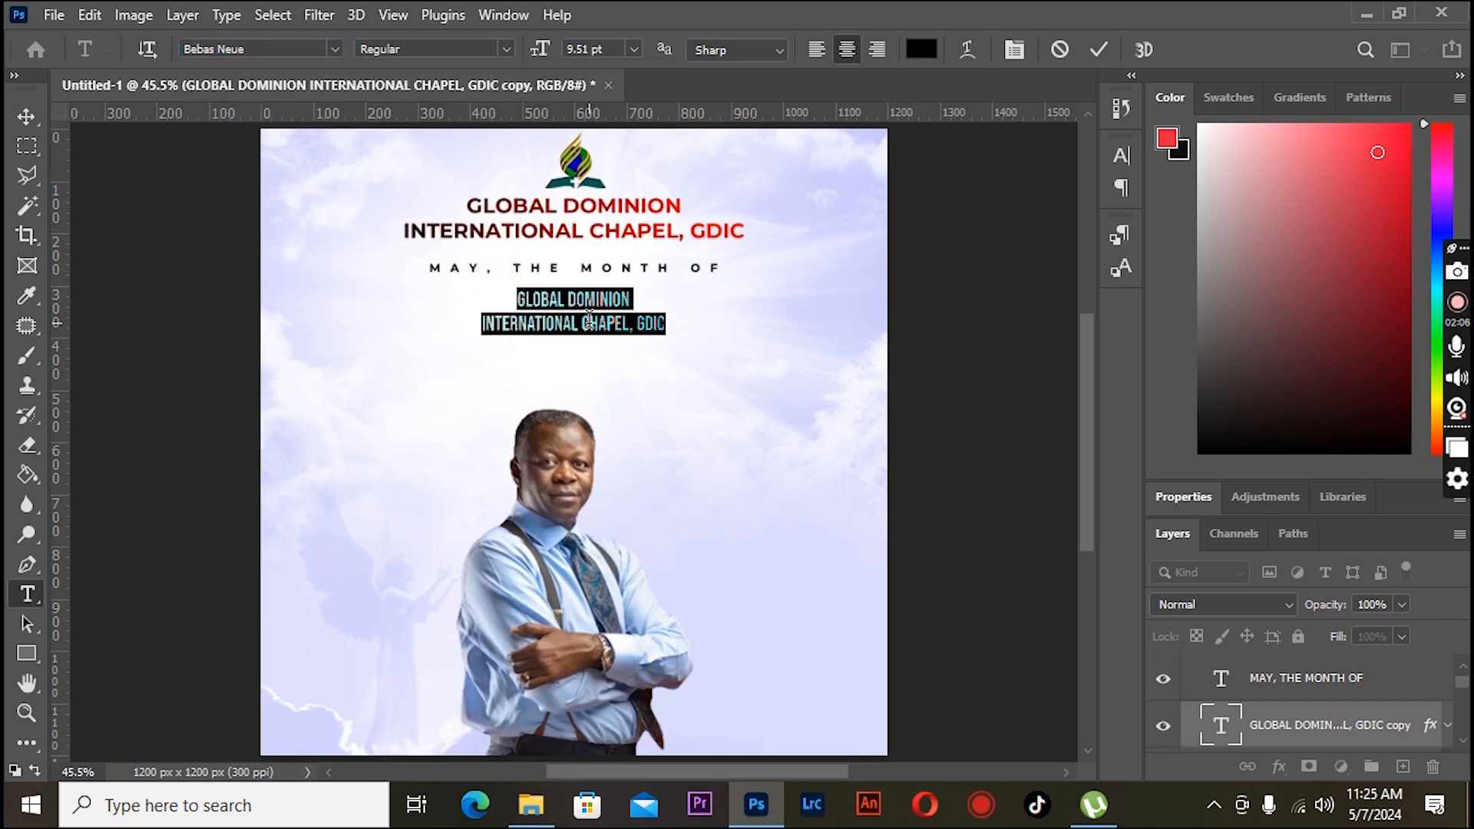
pyautogui.write('UN')
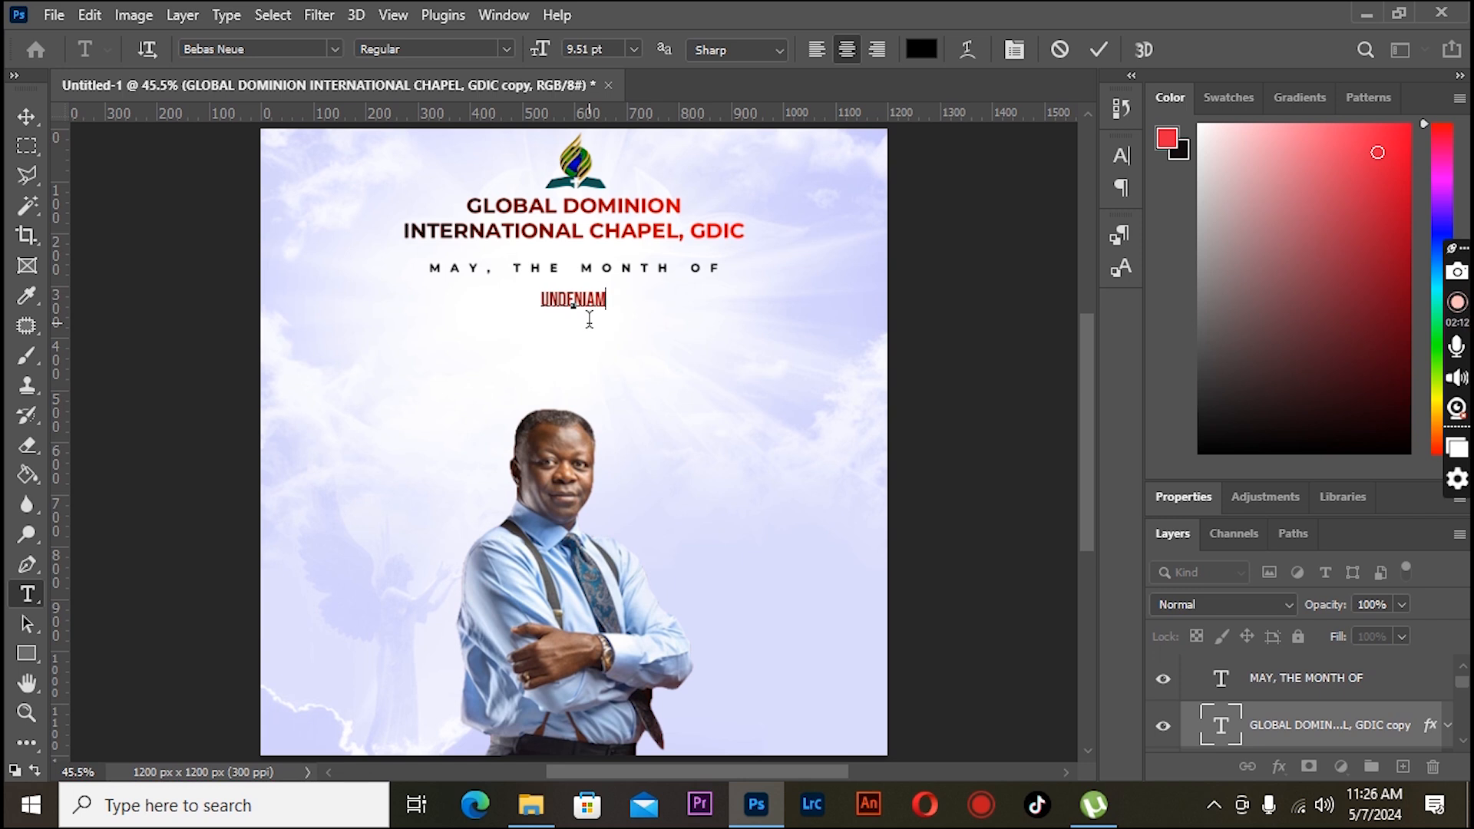
pyautogui.write('DENIABLE MANIFESTATIONS')
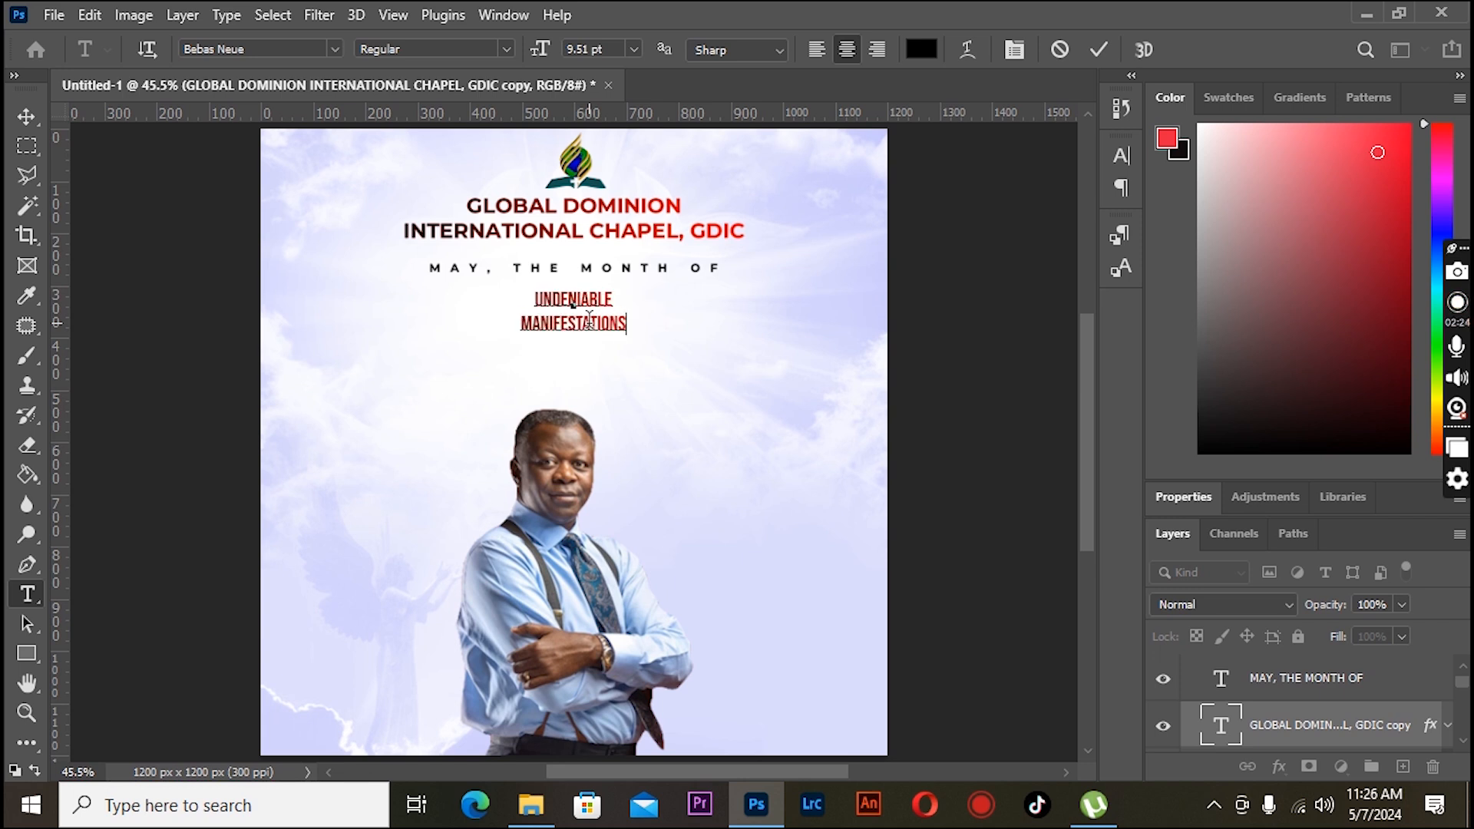
pyautogui.click(27, 116)
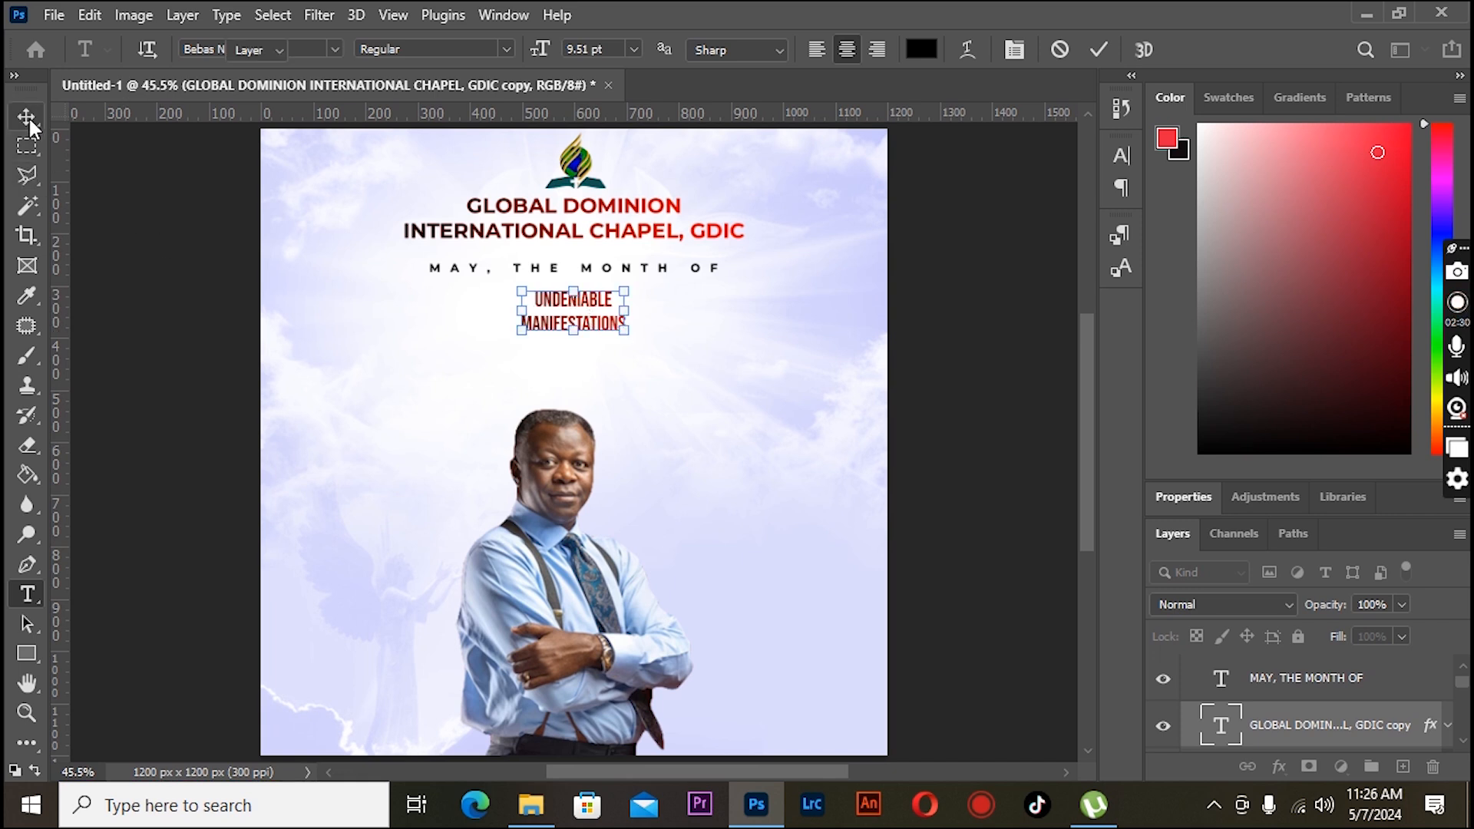
# - Scale up the "UNDENIABLE MANIFESTATIONS" title and set its leading to 21 pt with a 2 pt baseline shift
pyautogui.moveTo(521, 331); pyautogui.dragTo(440, 391)
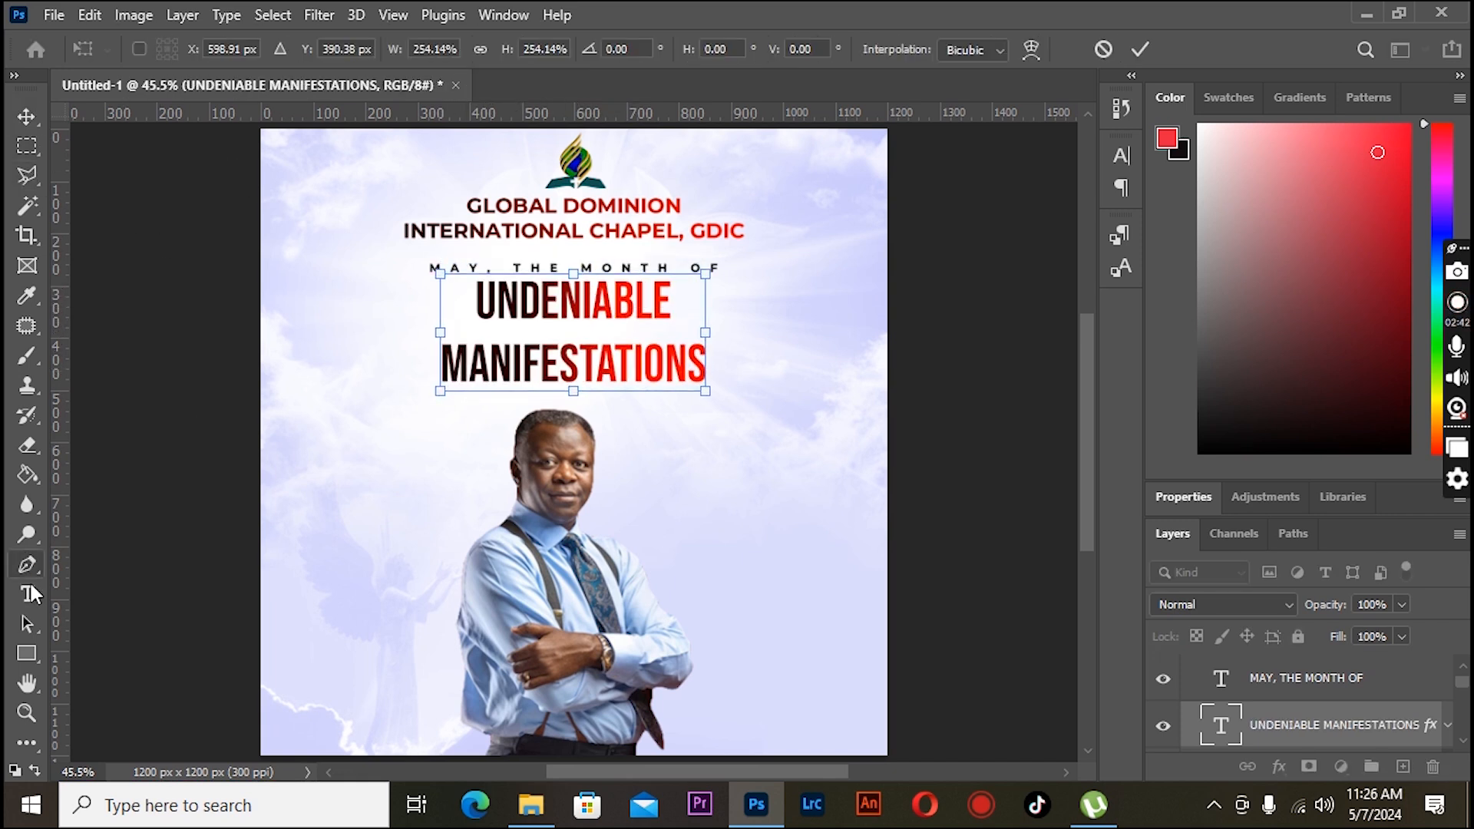
pyautogui.click(28, 593)
pyautogui.moveTo(479, 300); pyautogui.dragTo(708, 367)
pyautogui.click(1122, 156)
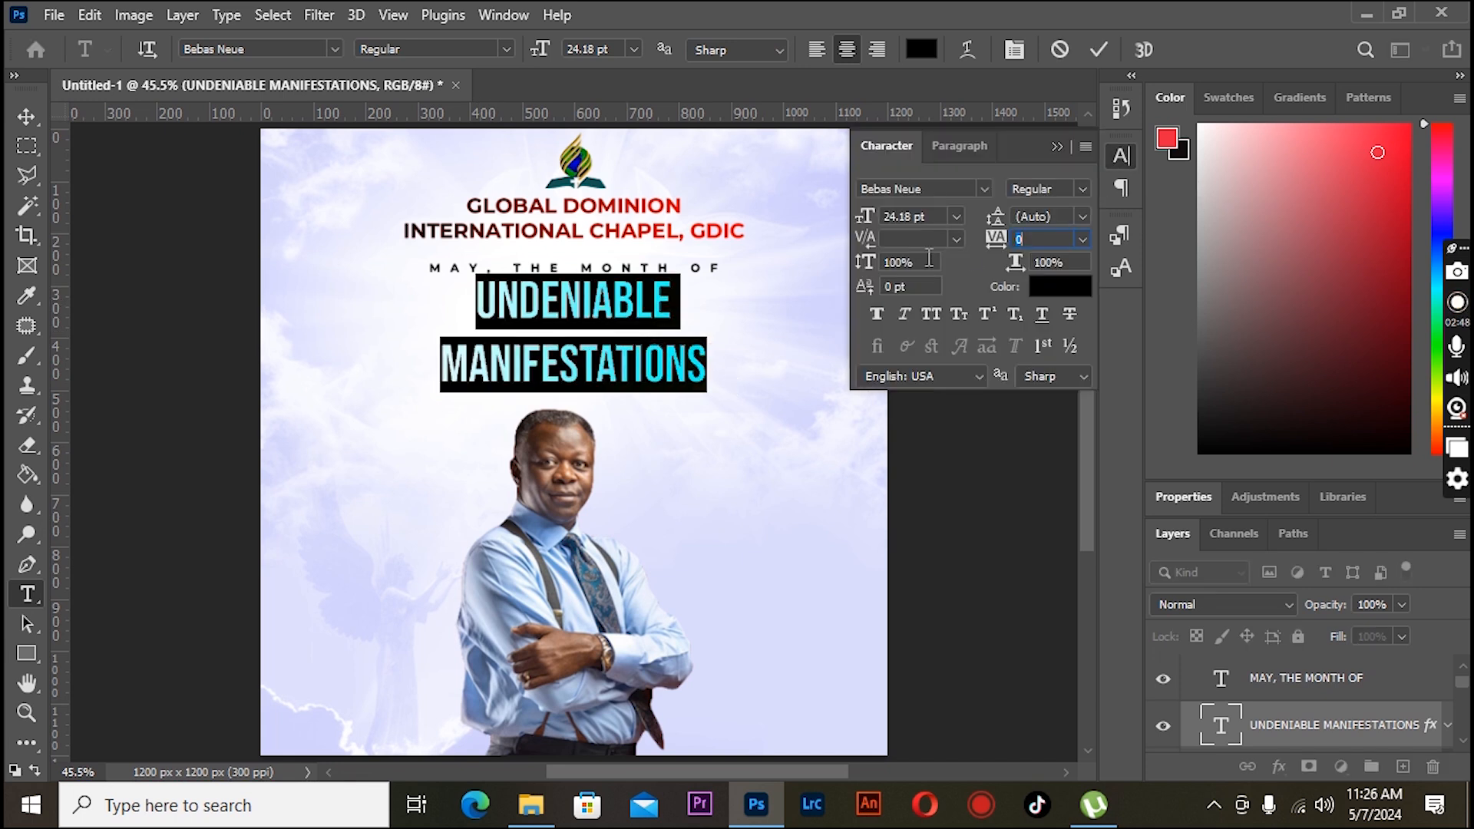
pyautogui.moveTo(859, 268)
pyautogui.mouseDown()
pyautogui.moveTo(844, 274)
pyautogui.moveTo(881, 271)
pyautogui.moveTo(813, 279)
pyautogui.moveTo(861, 285)
pyautogui.mouseUp()
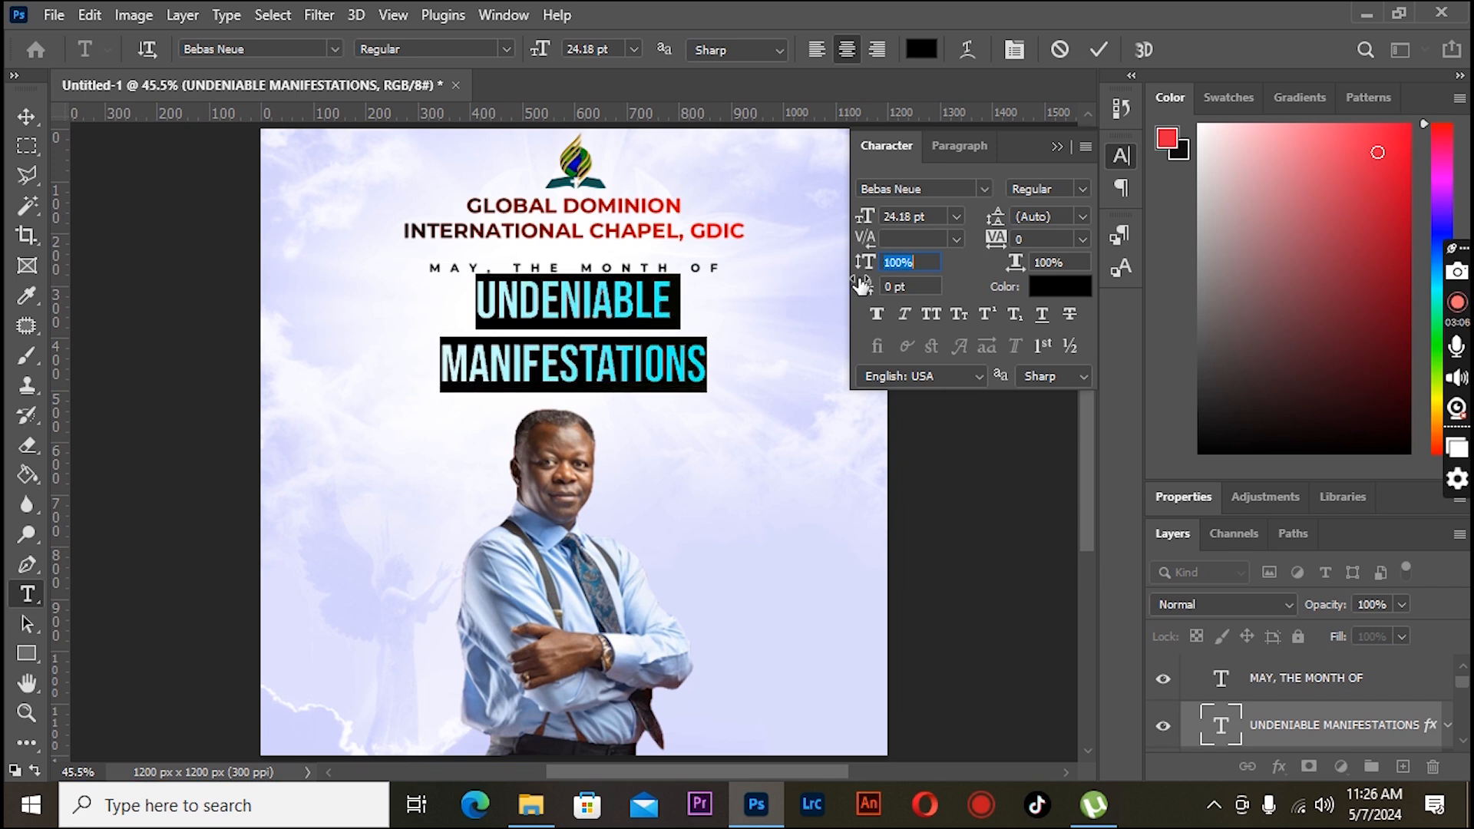
pyautogui.moveTo(866, 291); pyautogui.dragTo(867, 291)
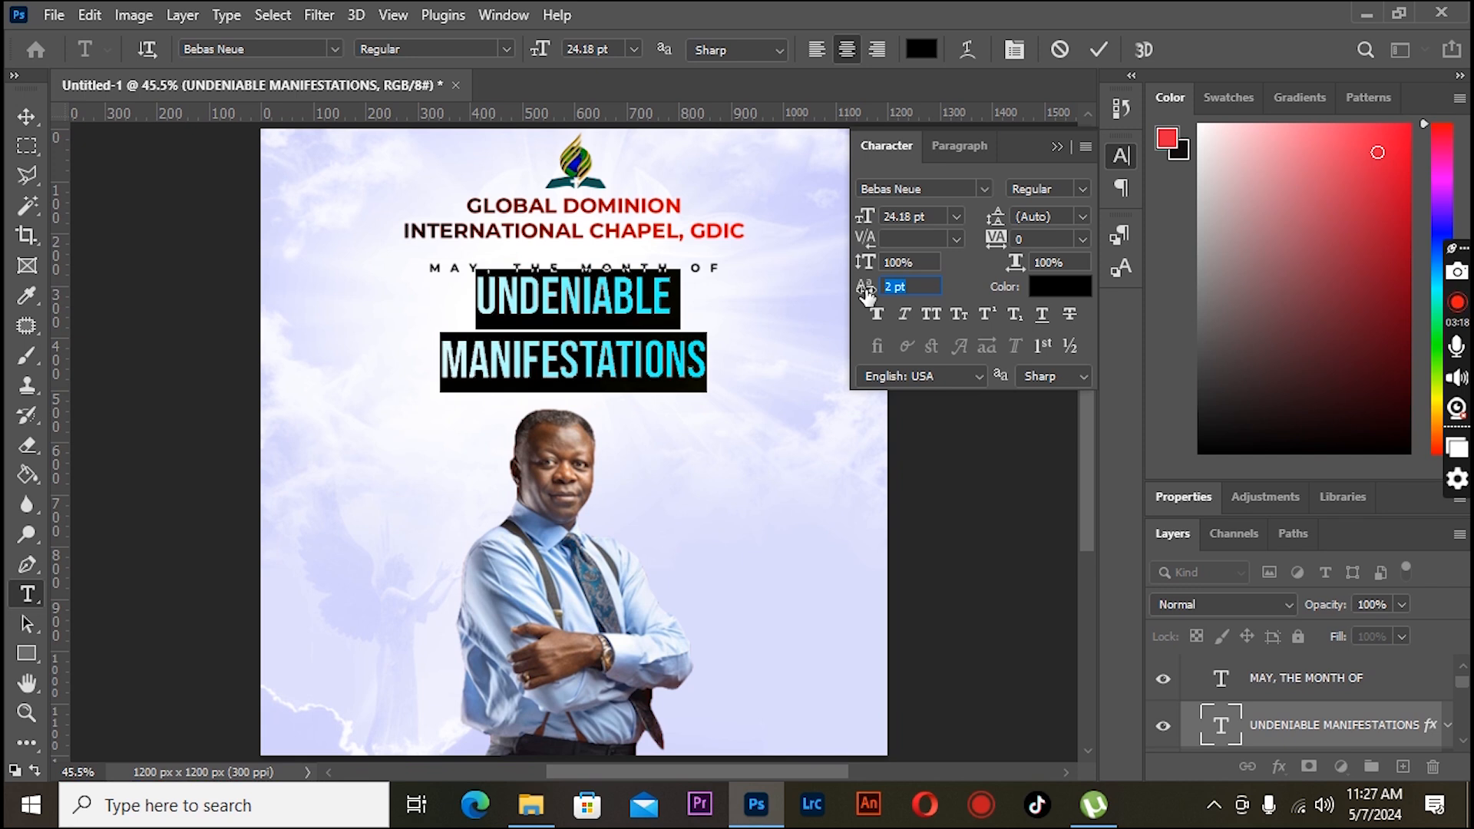
pyautogui.moveTo(998, 223); pyautogui.dragTo(988, 228)
pyautogui.click(27, 116)
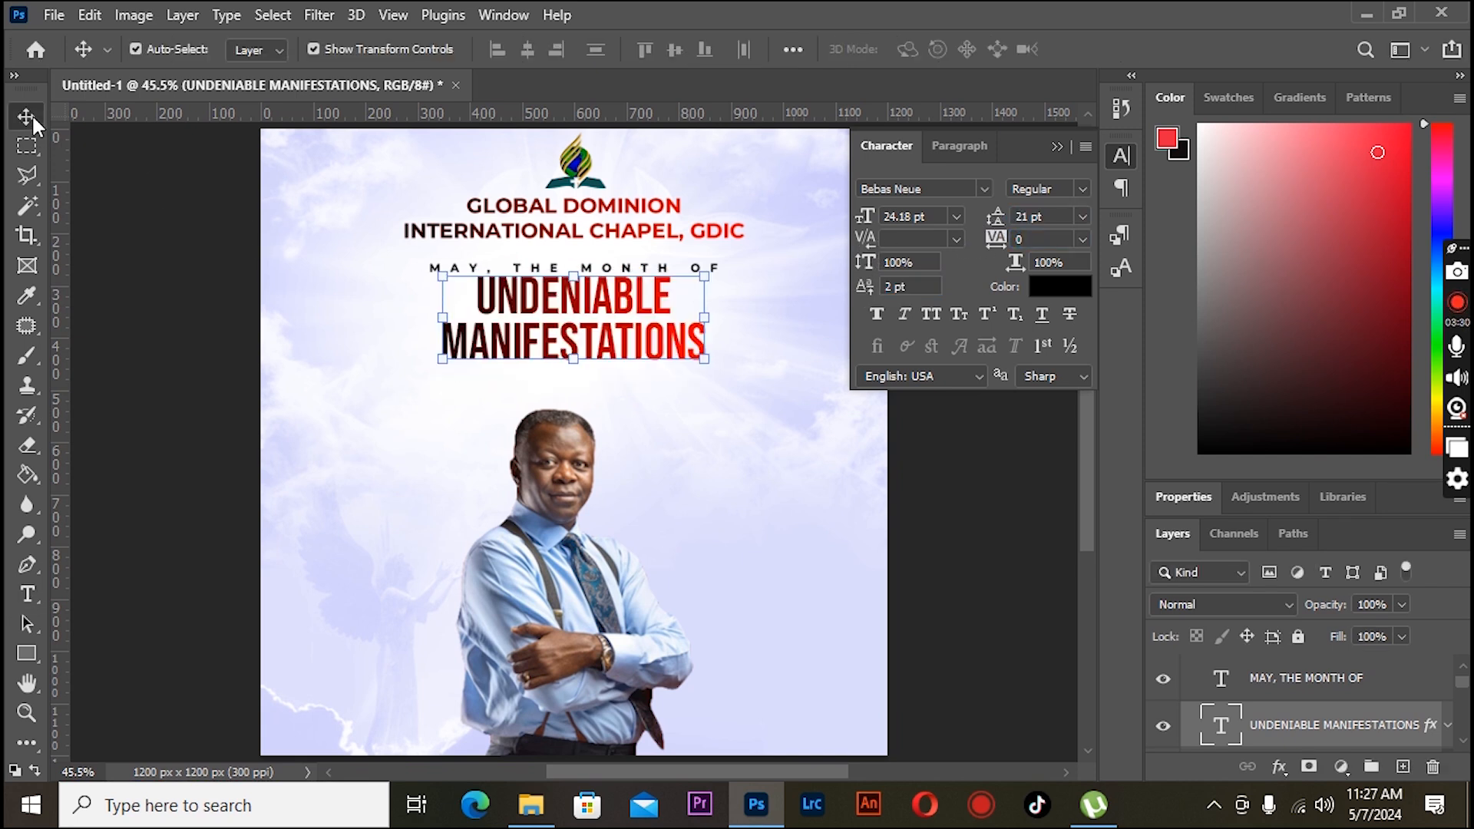
pyautogui.click(1057, 146)
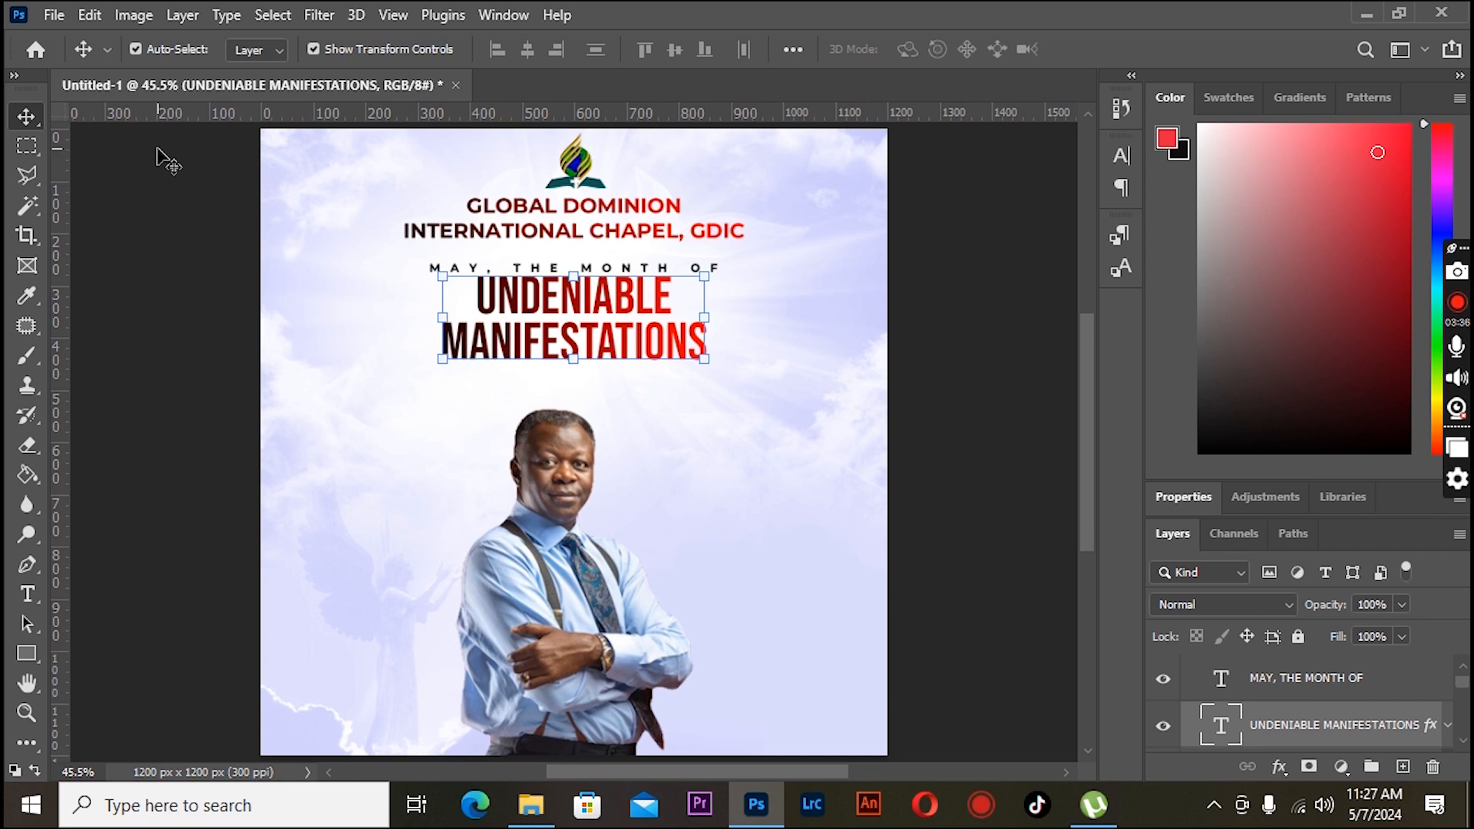
# - Nudge the title down and scale it up to about 113%
pyautogui.hotkey('shift', 'Down')
pyautogui.hotkey('shift', 'Down')
pyautogui.hotkey('shift', 'Down')
pyautogui.hotkey('shift', 'Down')
pyautogui.moveTo(706, 296); pyautogui.dragTo(723, 289)
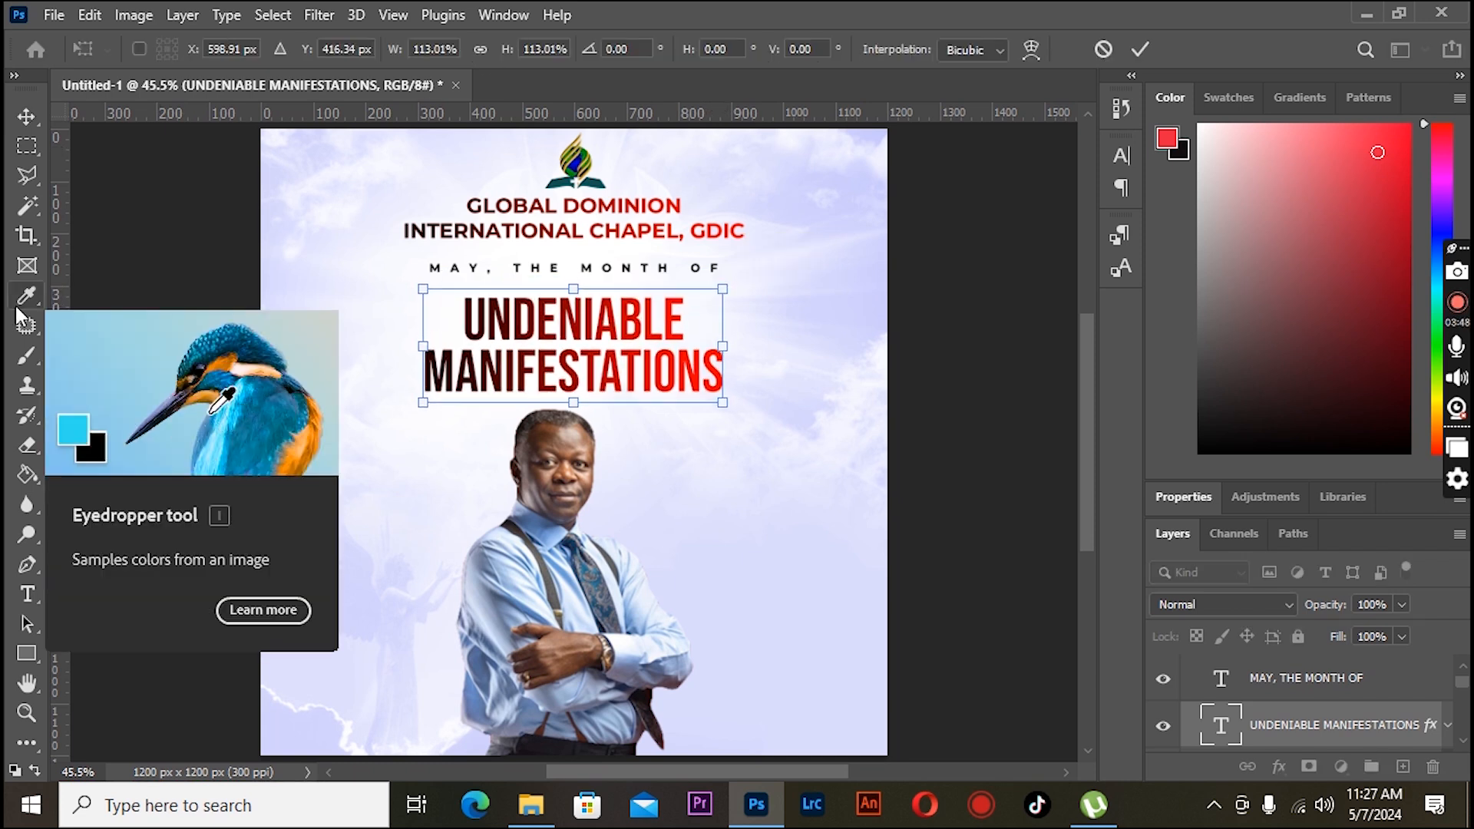
pyautogui.press('Return')
# - Clear the layer style from the title text
pyautogui.rightClick(1430, 725)
pyautogui.click(1236, 764)
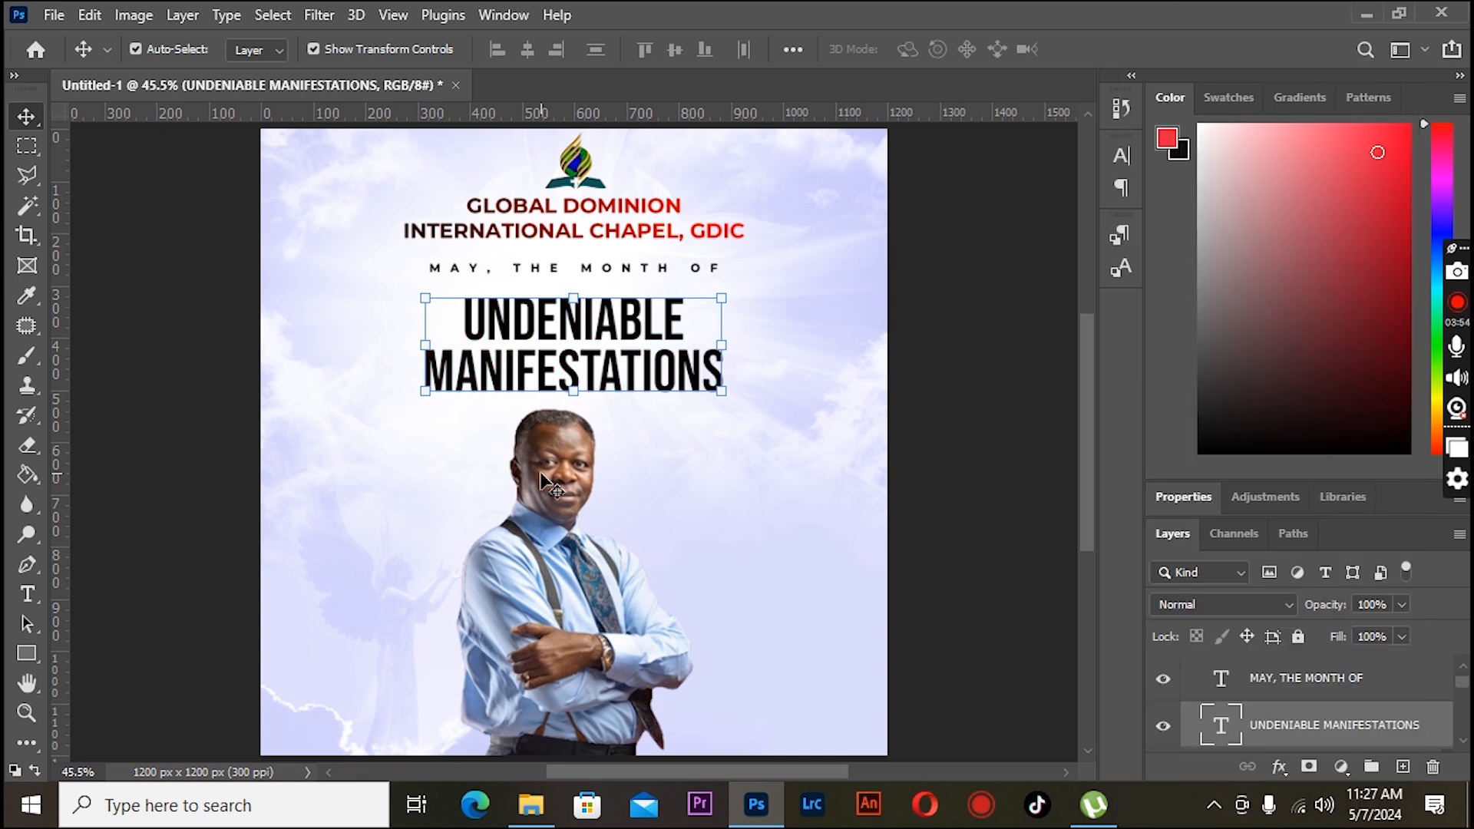
# - Place the gold wallpaper image from the CHURCH FLYER folder and resize it over the title
pyautogui.click(54, 14)
pyautogui.click(100, 491)
pyautogui.click(453, 307)
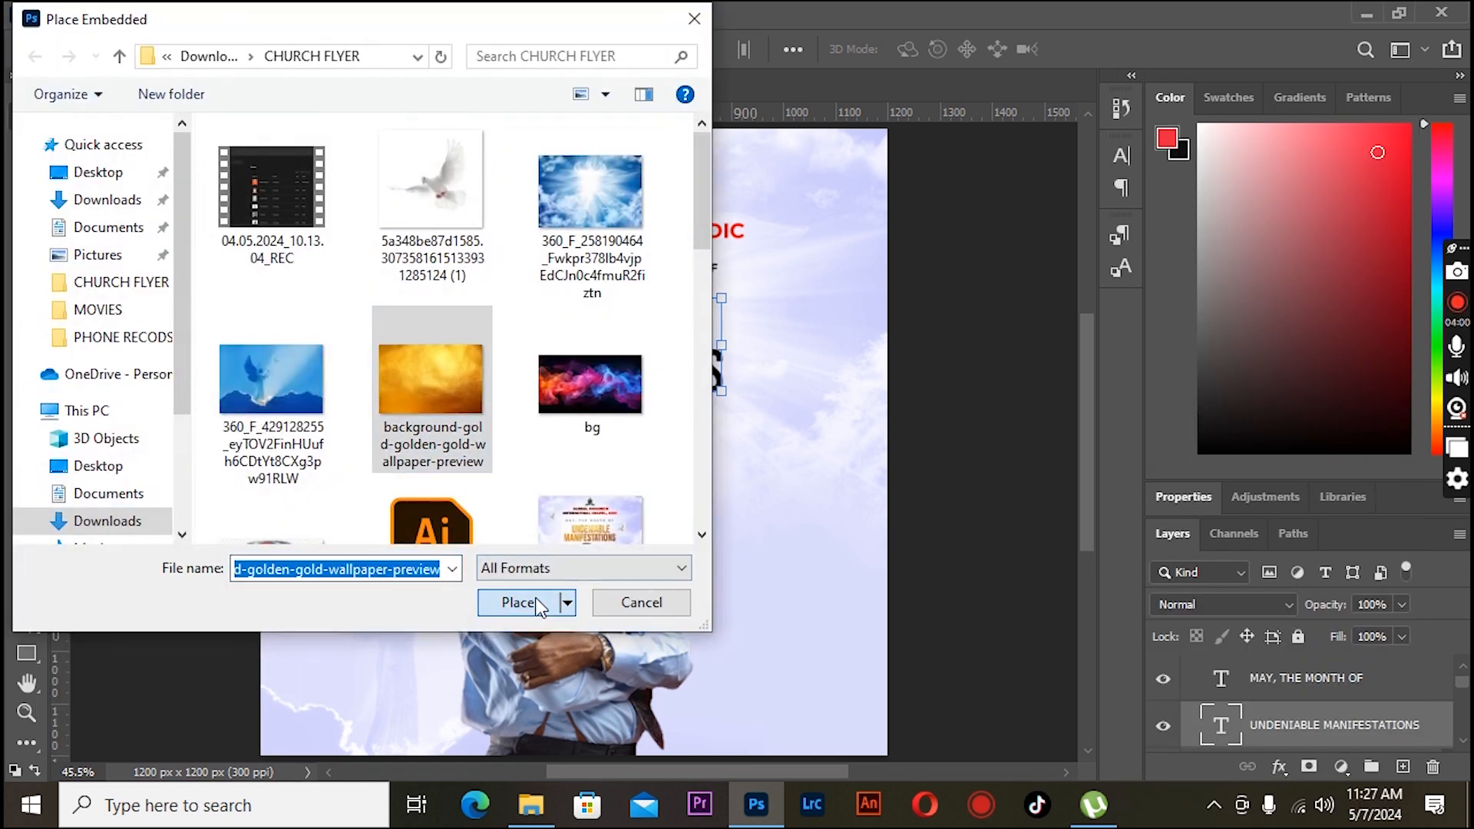
pyautogui.click(516, 602)
pyautogui.moveTo(888, 644); pyautogui.dragTo(734, 542)
pyautogui.moveTo(694, 494); pyautogui.dragTo(668, 397)
pyautogui.press('Return')
# - Clip the gold image to the title text and nudge it upward
pyautogui.rightClick(1309, 724)
pyautogui.click(1054, 486)
pyautogui.hotkey('shift', 'Up')
pyautogui.hotkey('shift', 'Up')
pyautogui.hotkey('shift', 'Up')
pyautogui.hotkey('shift', 'Up')
pyautogui.hotkey('shift', 'Up')
pyautogui.hotkey('shift', 'Up')
pyautogui.hotkey('shift', 'Up')
pyautogui.hotkey('shift', 'Up')
pyautogui.hotkey('shift', 'Up')
pyautogui.hotkey('shift', 'Up')
pyautogui.hotkey('shift', 'Up')
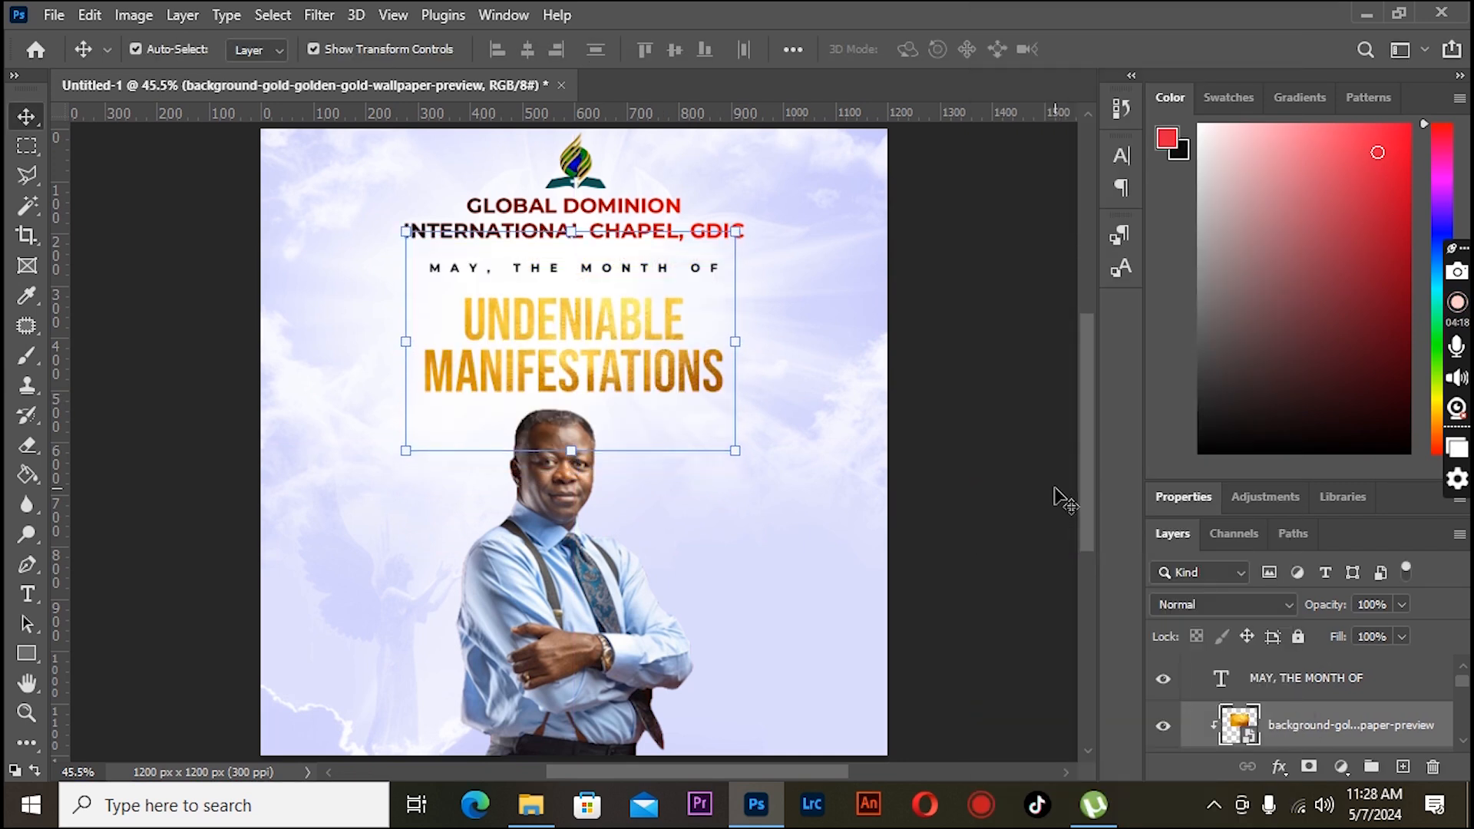
pyautogui.press('Up')
pyautogui.press('Up')
pyautogui.press('Up')
pyautogui.press('Up')
pyautogui.press('Up')
pyautogui.press('Up')
pyautogui.press('Up')
pyautogui.press('Up')
pyautogui.press('Up')
pyautogui.press('Up')
pyautogui.press('Up')
pyautogui.press('Up')
pyautogui.press('Up')
pyautogui.press('Up')
pyautogui.press('Up')
pyautogui.press('Up')
pyautogui.press('Up')
pyautogui.press('Up')
pyautogui.press('Up')
pyautogui.press('Up')
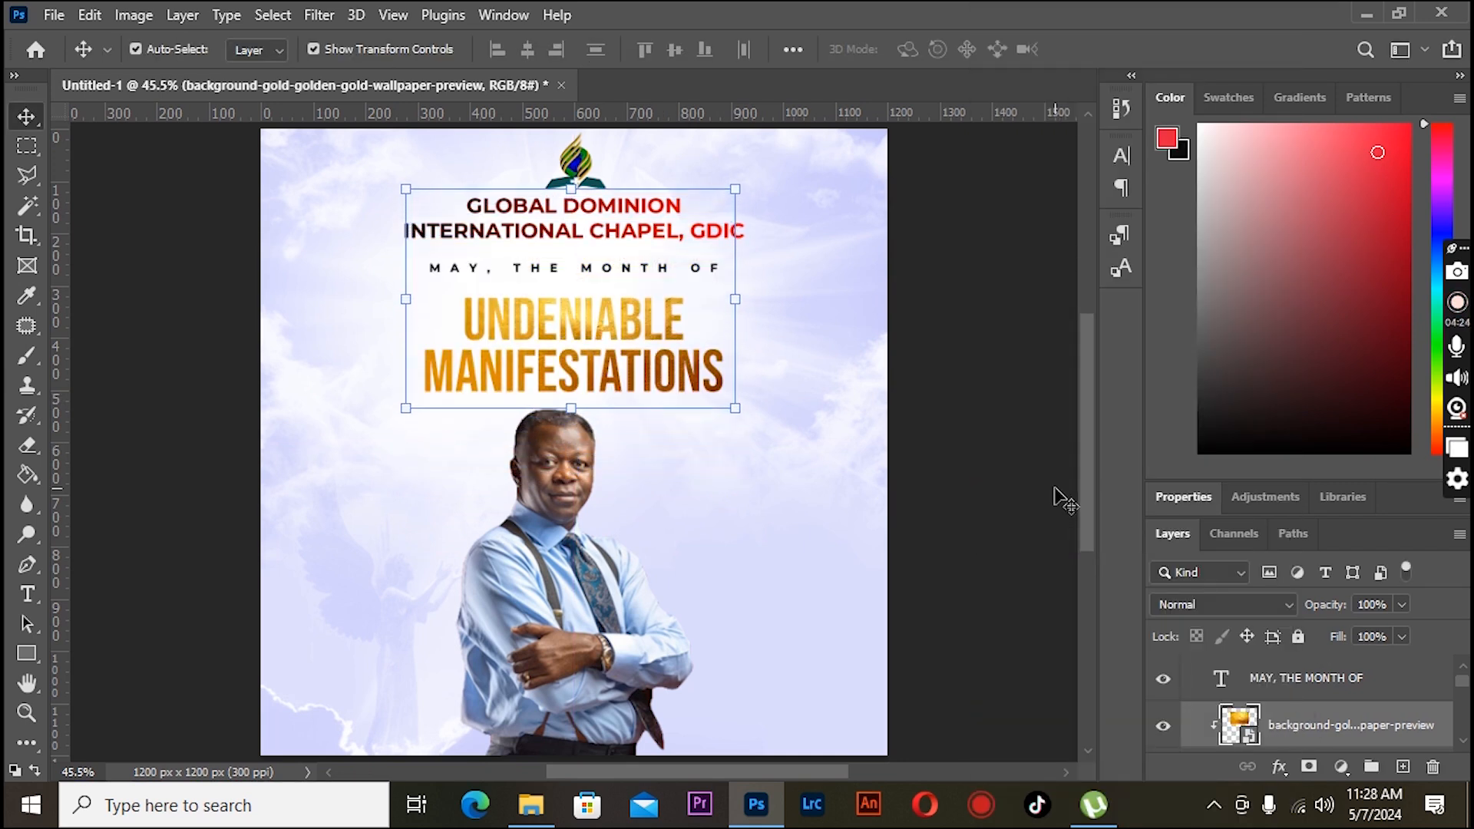
# - Group the title text and the gold image layers
pyautogui.scroll(-1, 1300, 712)
pyautogui.click(1345, 744)
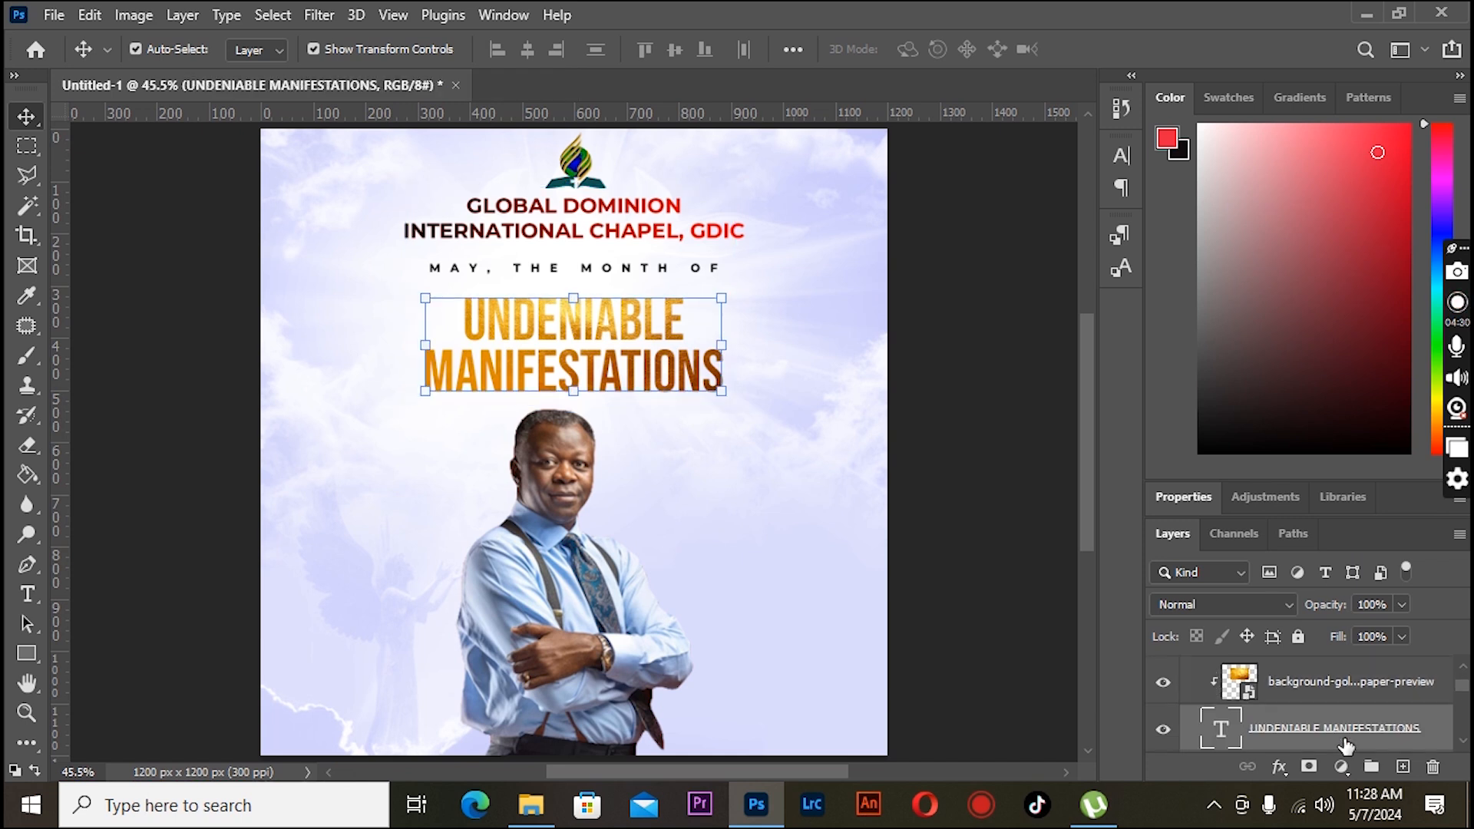
pyautogui.keyDown('shift'); pyautogui.click(1328, 691); pyautogui.keyUp('shift')
pyautogui.hotkey('ctrl', 'g')
# - Add a drop shadow to the title group with 60% opacity, 4 px distance and 0 px size
pyautogui.doubleClick(1415, 680)
pyautogui.moveTo(823, 214); pyautogui.dragTo(1296, 209)
pyautogui.click(839, 645)
pyautogui.moveTo(1153, 455); pyautogui.dragTo(1140, 458)
pyautogui.click(1147, 406)
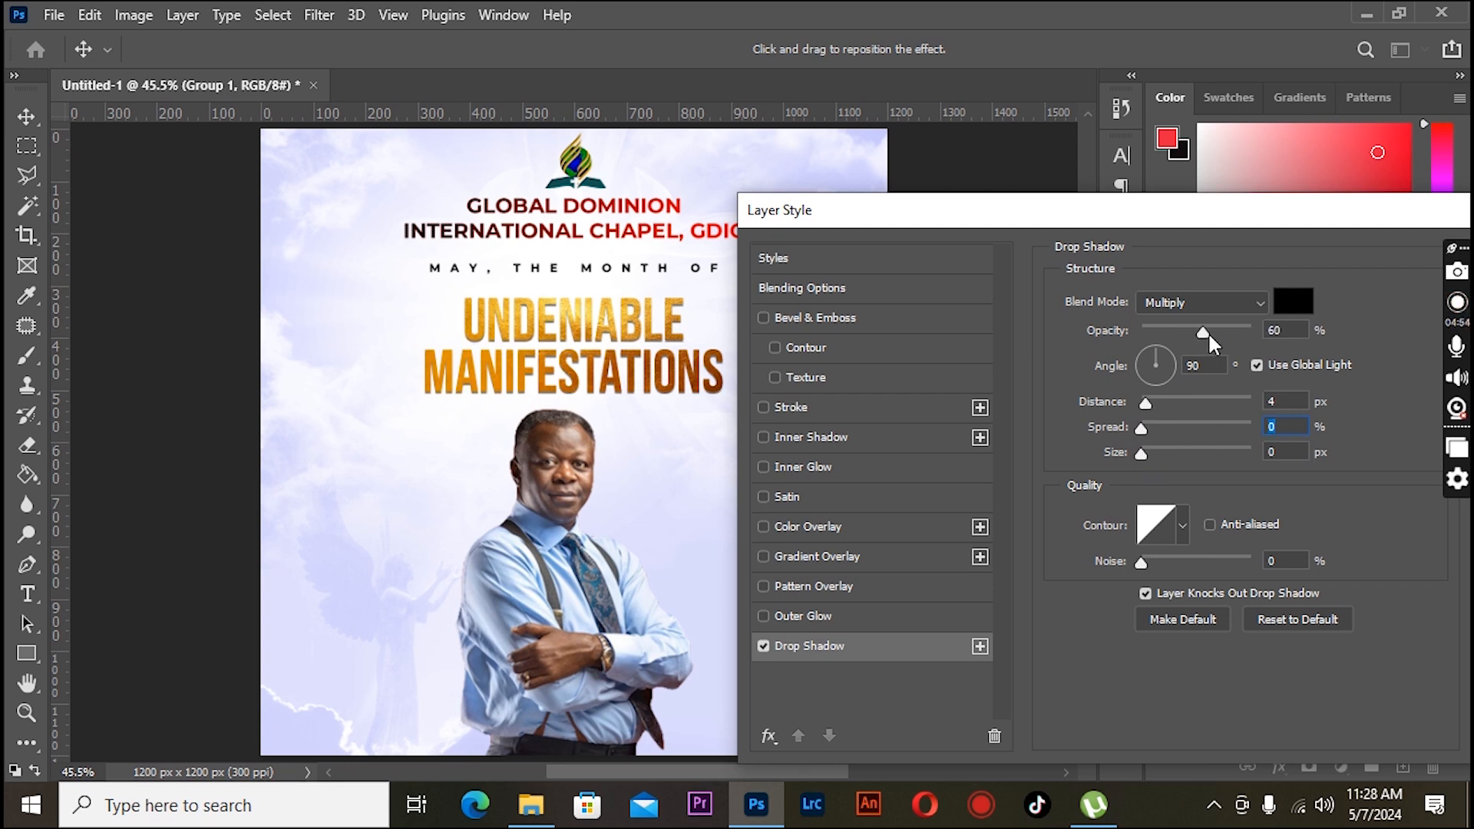
pyautogui.moveTo(1201, 220); pyautogui.dragTo(927, 221)
pyautogui.click(1315, 260)
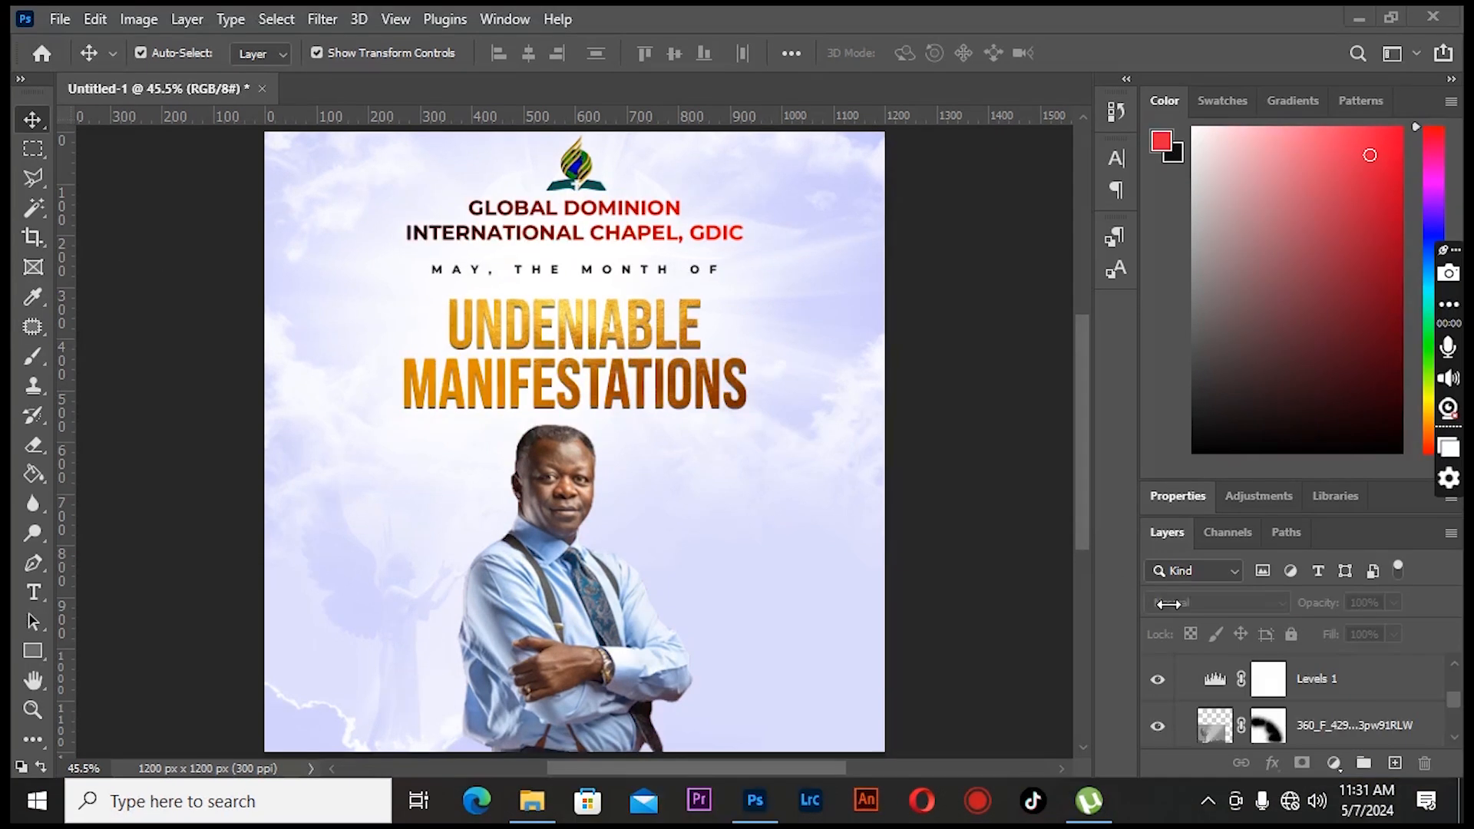
# - Add a new layer and draw a thin vertical rectangle about 12 by 241 px left of the pastor
pyautogui.scroll(3, 1282, 722)
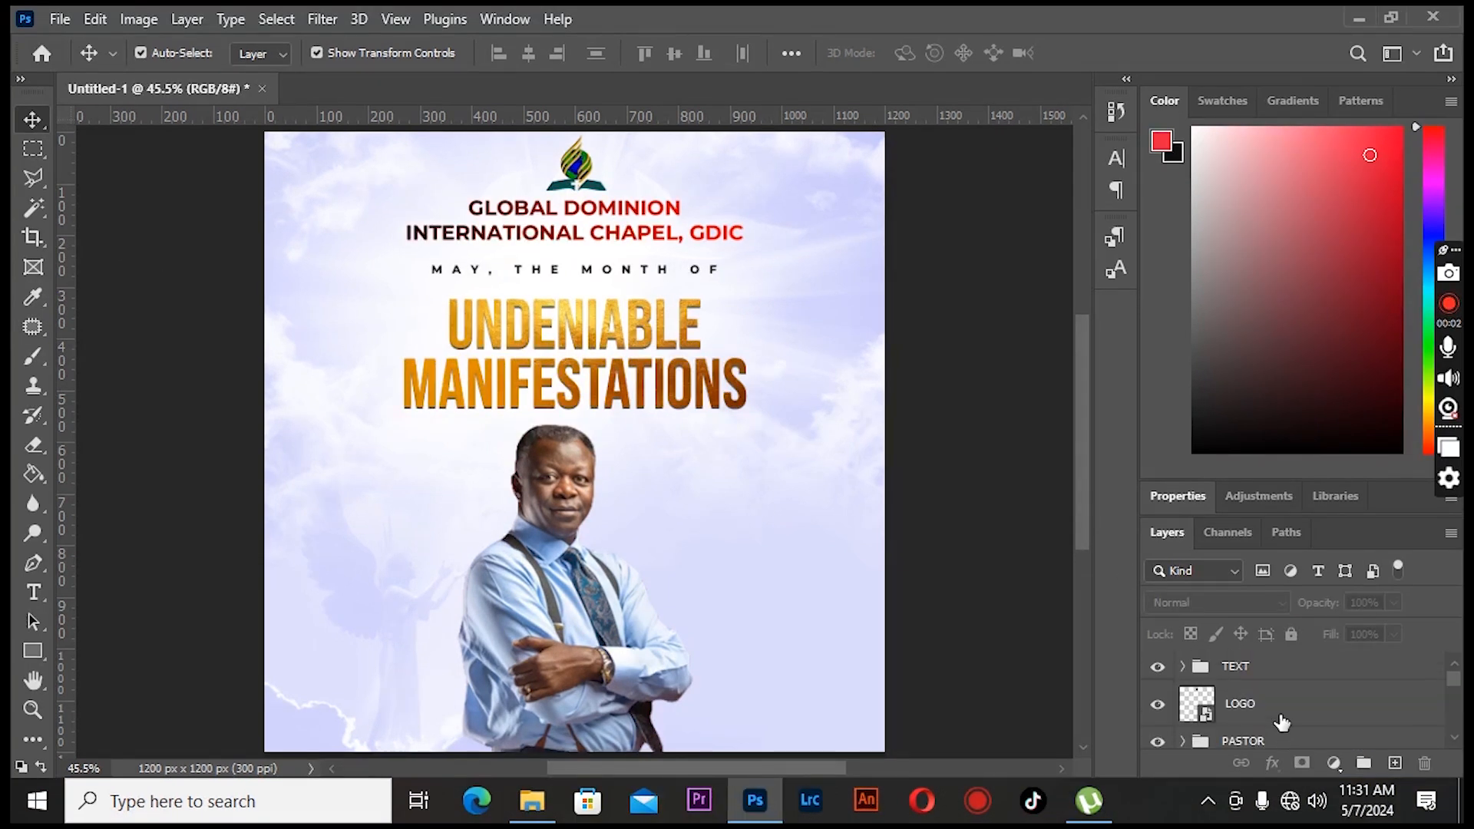
pyautogui.click(1275, 668)
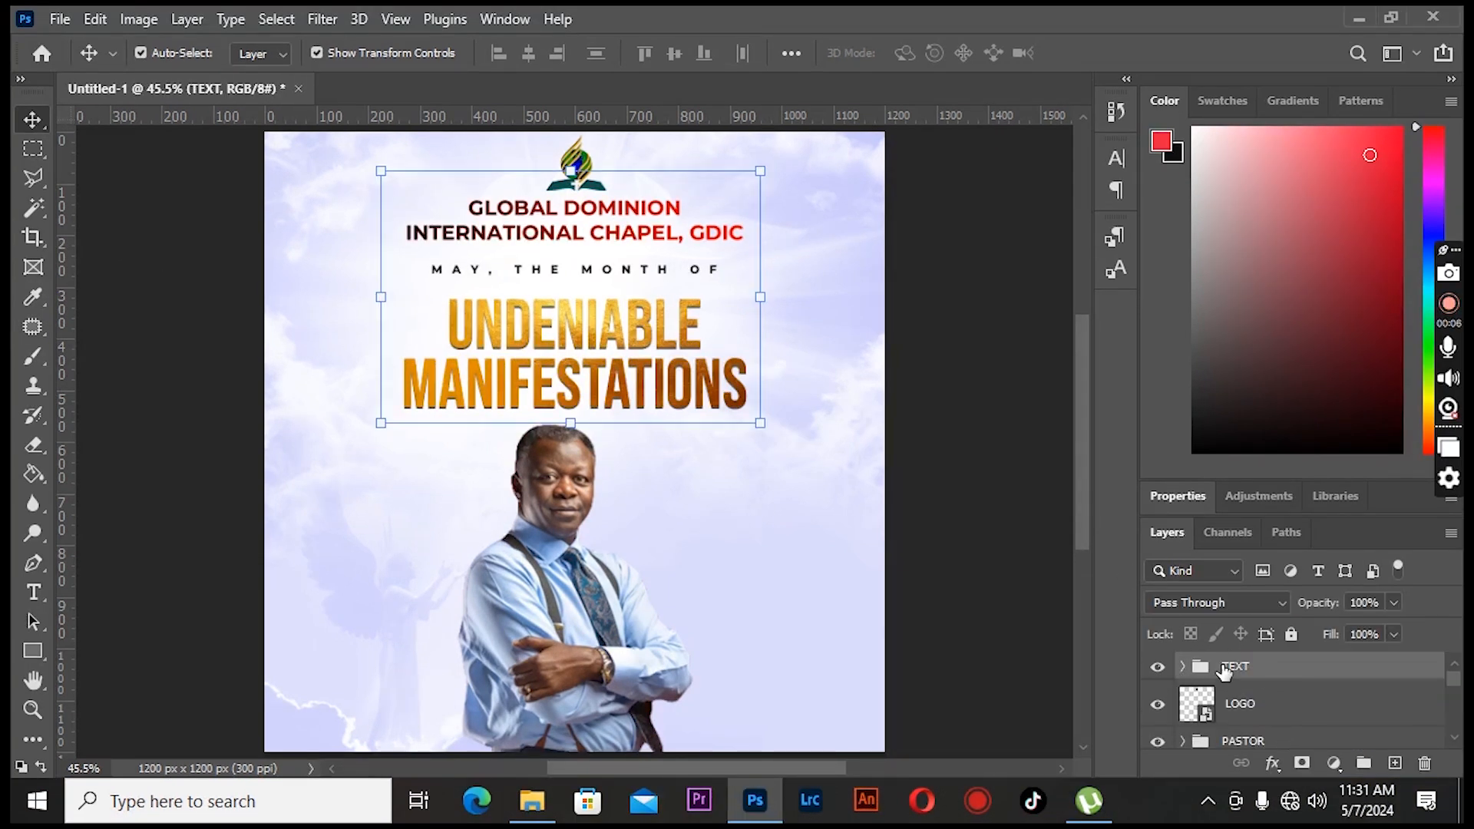
pyautogui.click(1395, 763)
pyautogui.rightClick(32, 651)
pyautogui.click(146, 655)
pyautogui.moveTo(332, 479); pyautogui.dragTo(335, 603)
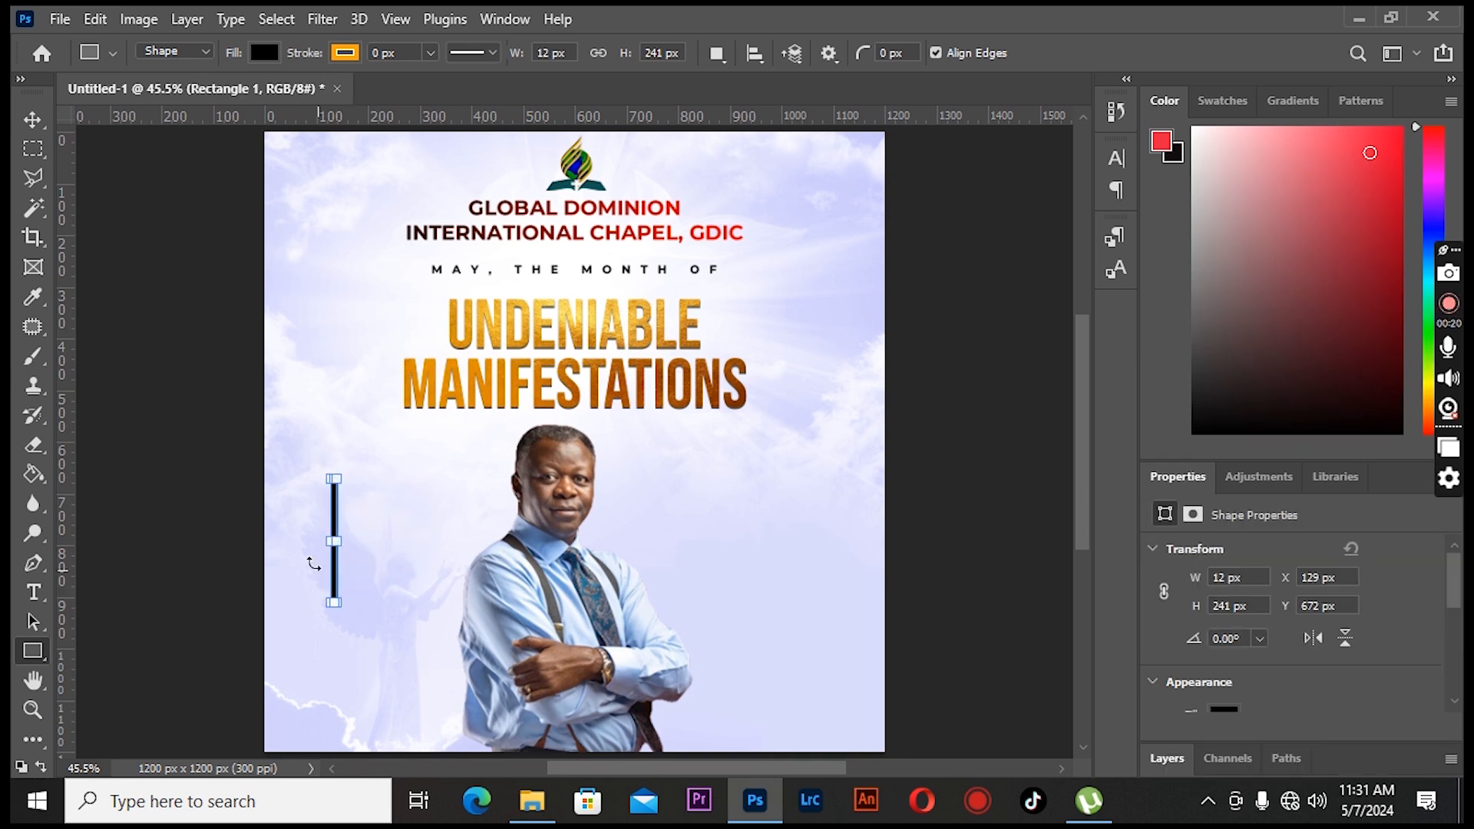
# - Recolor the vertical bar with a brown 953c06 sampled from the title
pyautogui.press('v')
pyautogui.click(1167, 758)
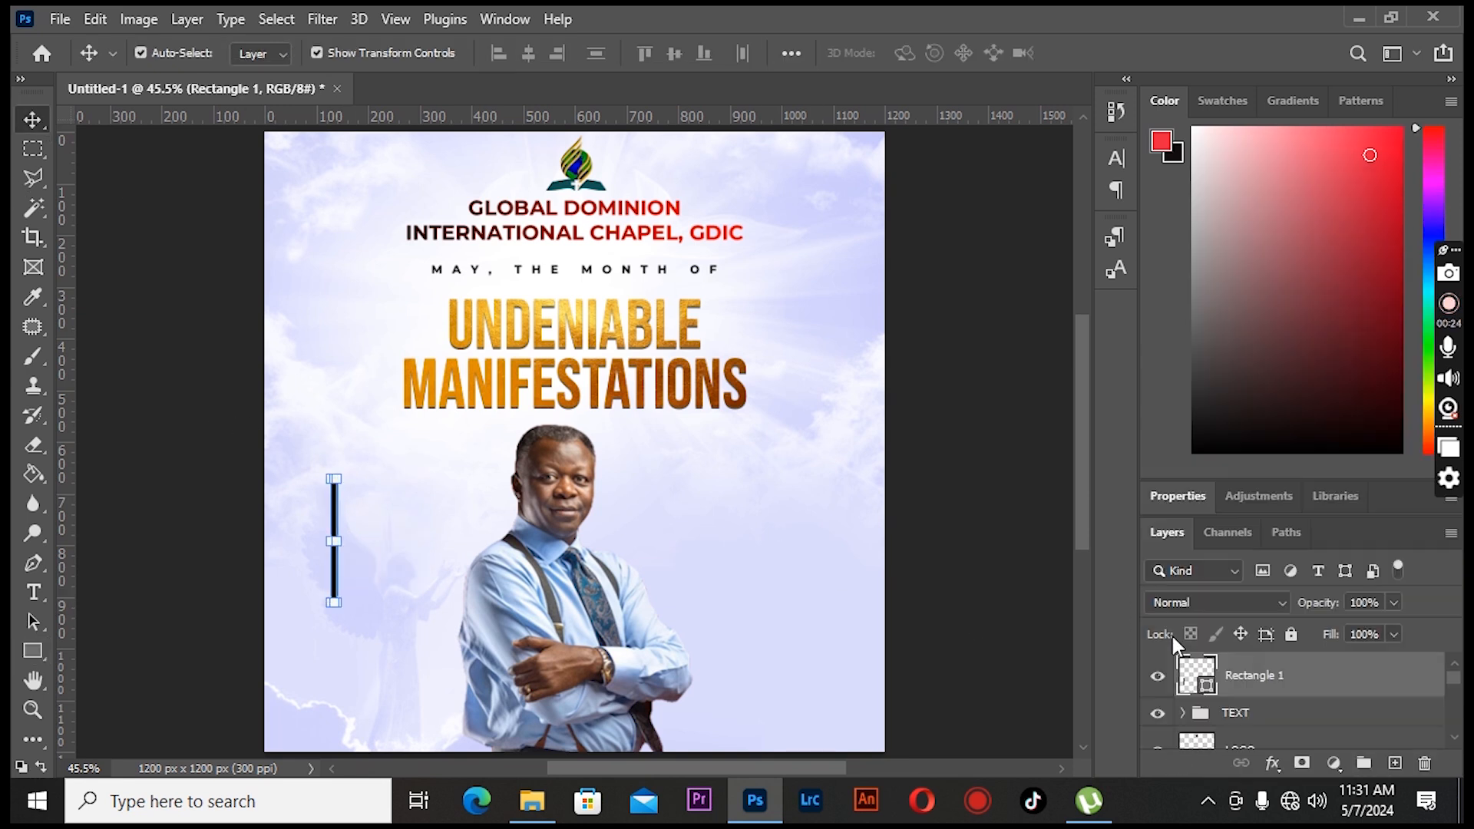
pyautogui.doubleClick(1206, 689)
pyautogui.moveTo(798, 238); pyautogui.dragTo(976, 271)
pyautogui.click(682, 401)
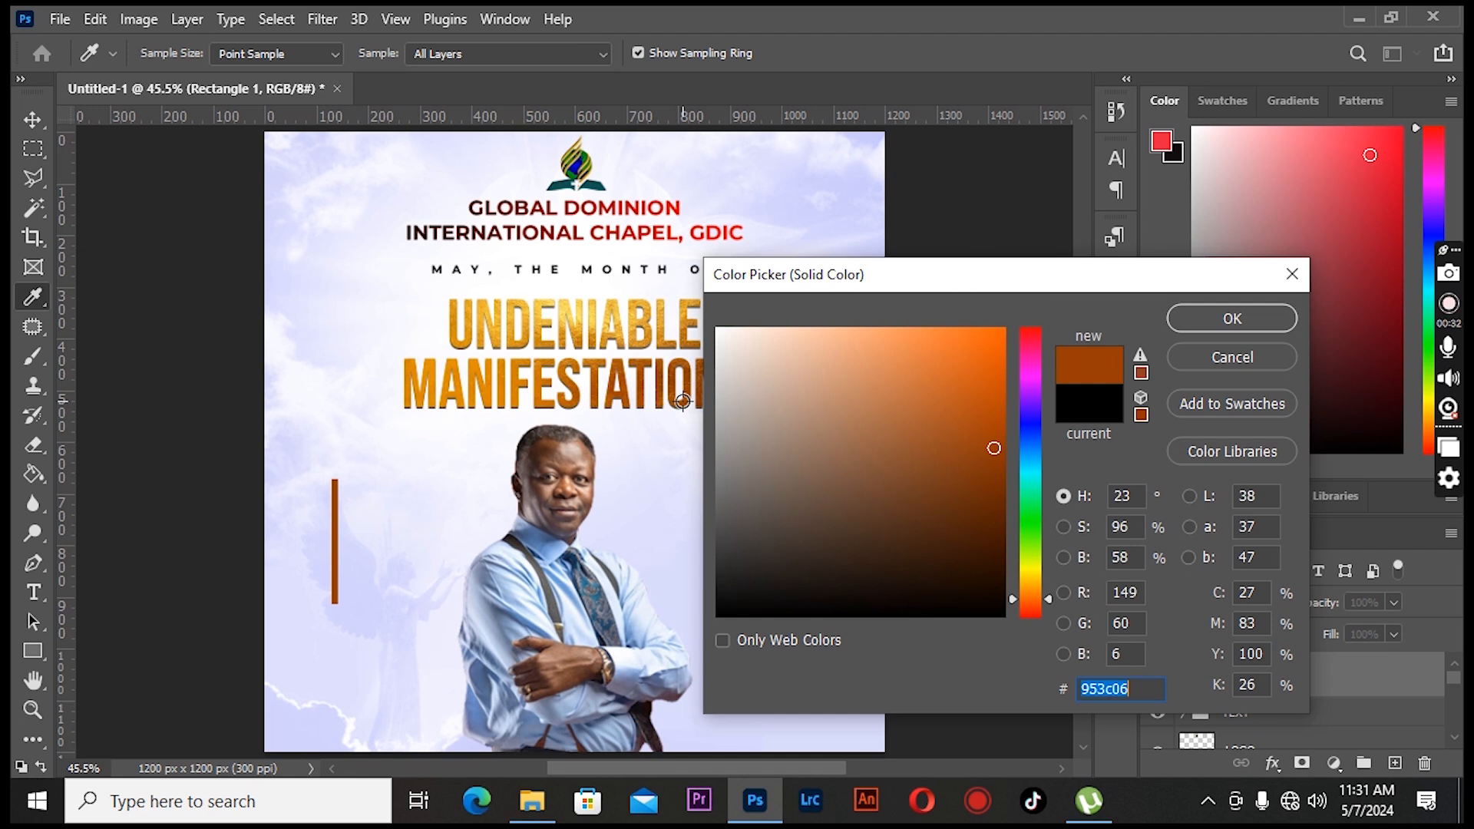
pyautogui.click(1194, 325)
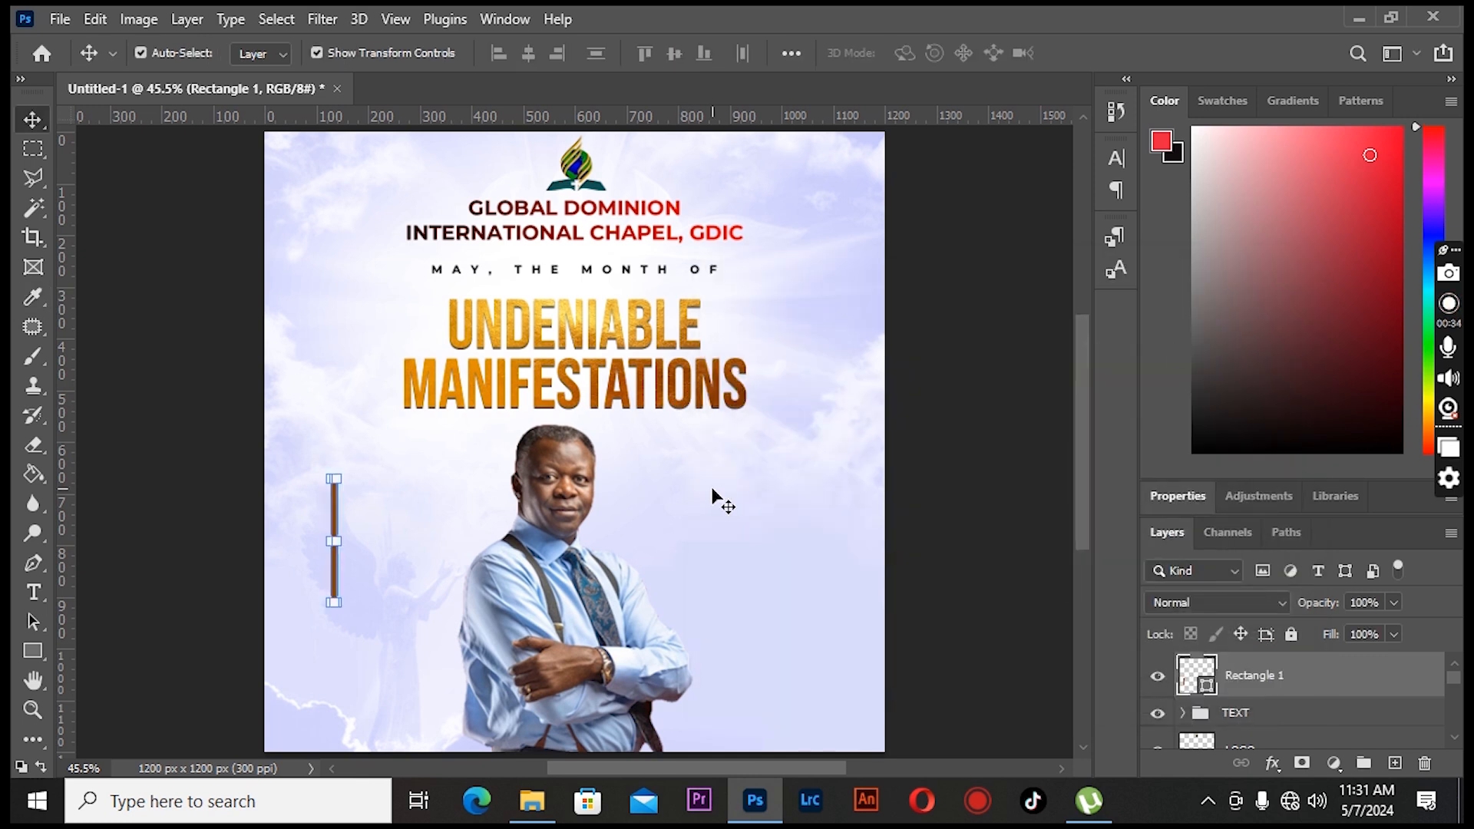
# - Duplicate the church name text next to the pastor, left-align it and retype it as the pastor's title and name on four lines
pyautogui.click(558, 238)
pyautogui.moveTo(558, 238); pyautogui.dragTo(558, 569)
pyautogui.press('t')
pyautogui.click(815, 53)
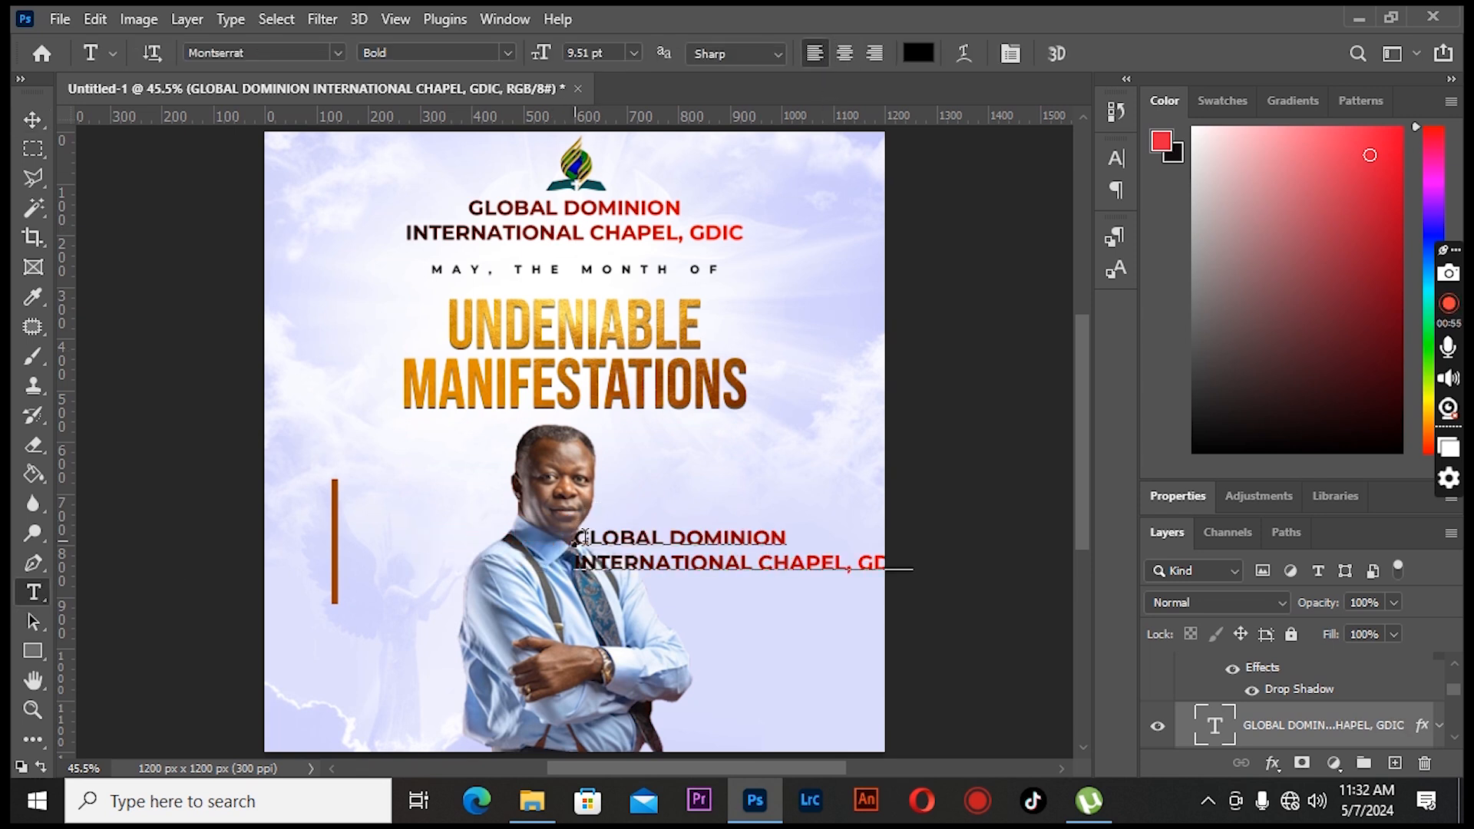
pyautogui.click(581, 537)
pyautogui.hotkey('ctrl', 'a')
pyautogui.write('RE')
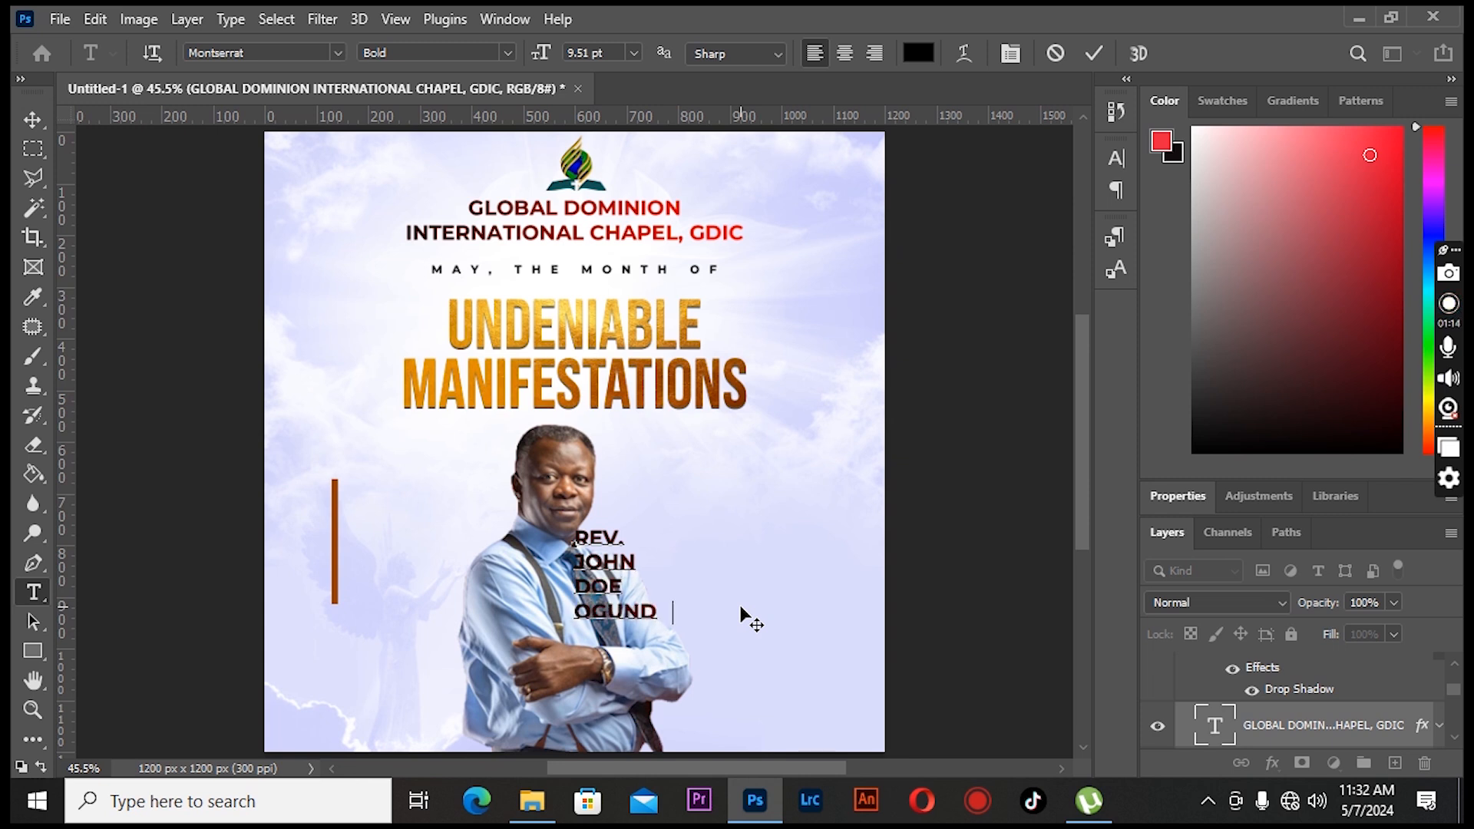
pyautogui.hotkey('ctrl', 'Return')
# - Nudge the pastor's name text left and up so it sits beside the vertical bar
pyautogui.press('v')
pyautogui.hotkey('shift', 'Left')
pyautogui.hotkey('shift', 'Left')
pyautogui.hotkey('shift', 'Left')
pyautogui.hotkey('shift', 'Left')
pyautogui.hotkey('shift', 'Left')
pyautogui.hotkey('shift', 'Left')
pyautogui.hotkey('shift', 'Left')
pyautogui.hotkey('shift', 'Left')
pyautogui.hotkey('shift', 'Left')
pyautogui.hotkey('shift', 'Left')
pyautogui.hotkey('shift', 'Left')
pyautogui.hotkey('shift', 'Left')
pyautogui.hotkey('shift', 'Left')
pyautogui.hotkey('shift', 'Left')
pyautogui.hotkey('shift', 'Left')
pyautogui.hotkey('shift', 'Left')
pyautogui.hotkey('shift', 'Left')
pyautogui.hotkey('shift', 'Left')
pyautogui.hotkey('shift', 'Left')
pyautogui.hotkey('shift', 'Left')
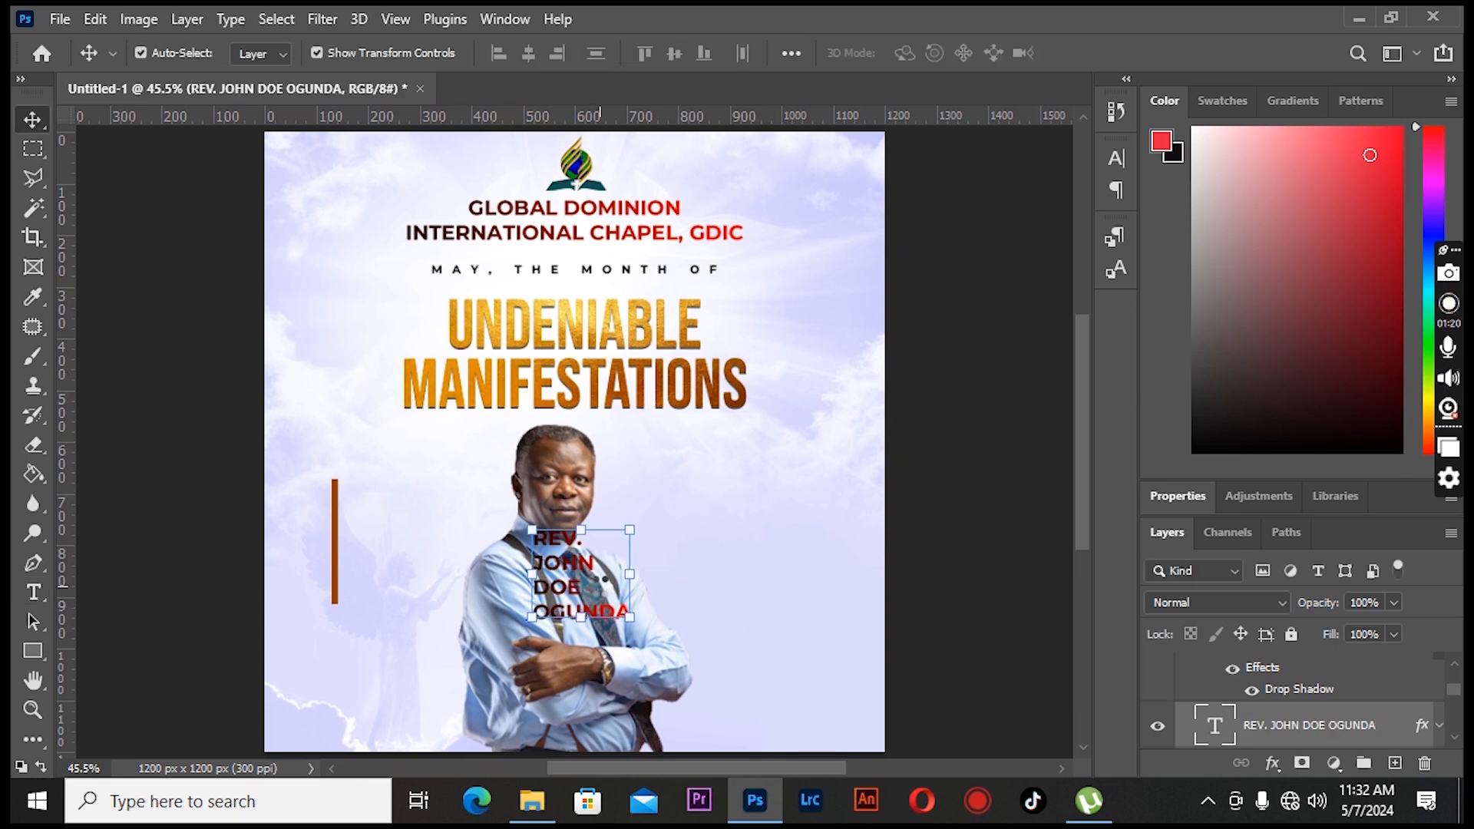
pyautogui.hotkey('shift', 'Left')
pyautogui.hotkey('shift', 'Left')
pyautogui.hotkey('shift', 'Left')
pyautogui.hotkey('shift', 'Left')
pyautogui.hotkey('shift', 'Left')
pyautogui.hotkey('shift', 'Left')
pyautogui.hotkey('shift', 'Up')
pyautogui.hotkey('shift', 'Up')
pyautogui.hotkey('shift', 'Up')
pyautogui.hotkey('shift', 'Up')
pyautogui.hotkey('shift', 'Up')
pyautogui.hotkey('shift', 'Up')
pyautogui.hotkey('shift', 'Up')
pyautogui.hotkey('shift', 'Up')
pyautogui.hotkey('shift', 'Up')
pyautogui.hotkey('shift', 'Up')
pyautogui.hotkey('shift', 'Up')
pyautogui.hotkey('shift', 'Up')
pyautogui.hotkey('shift', 'Up')
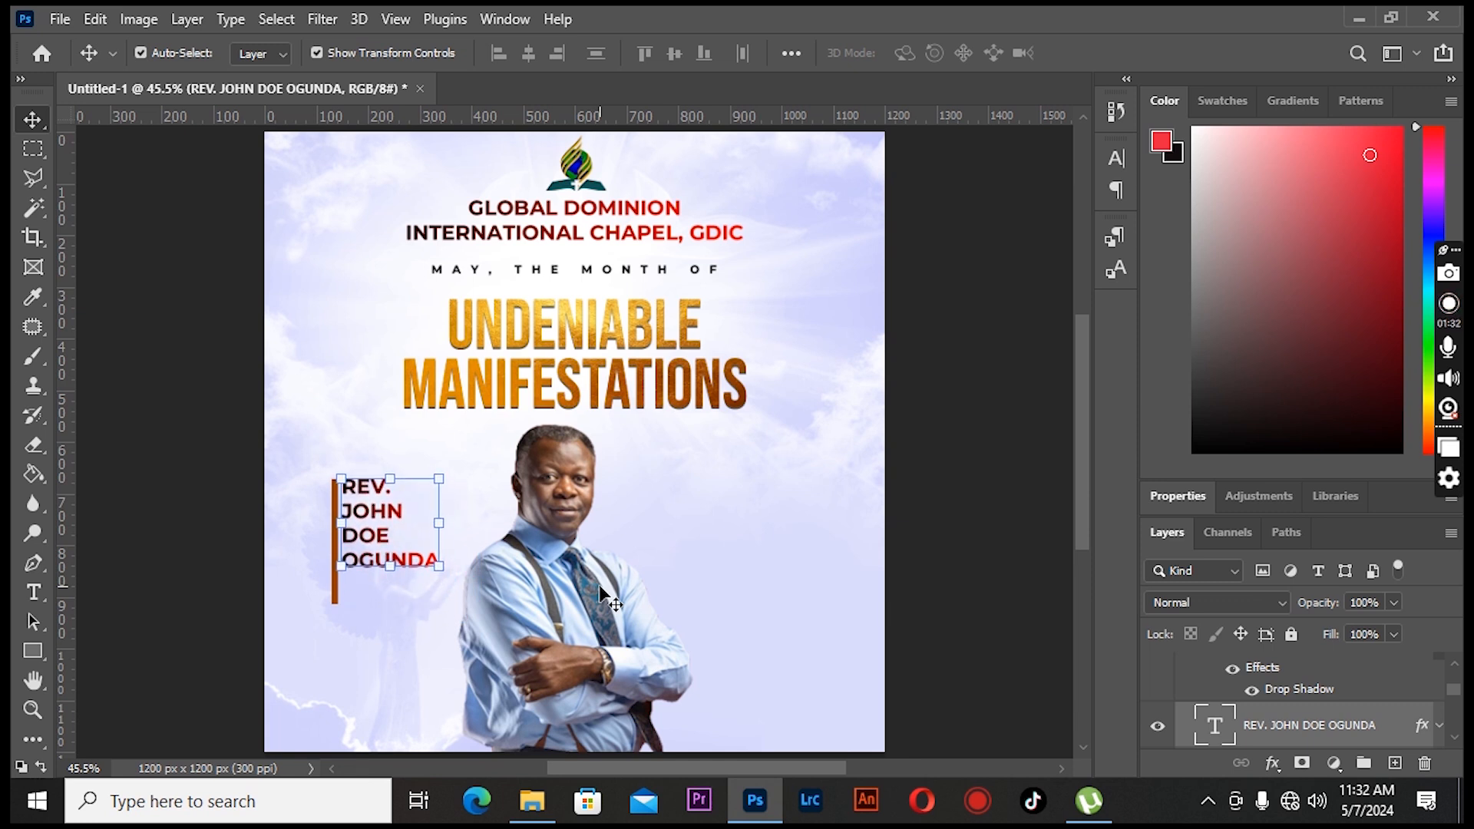
pyautogui.click(141, 384)
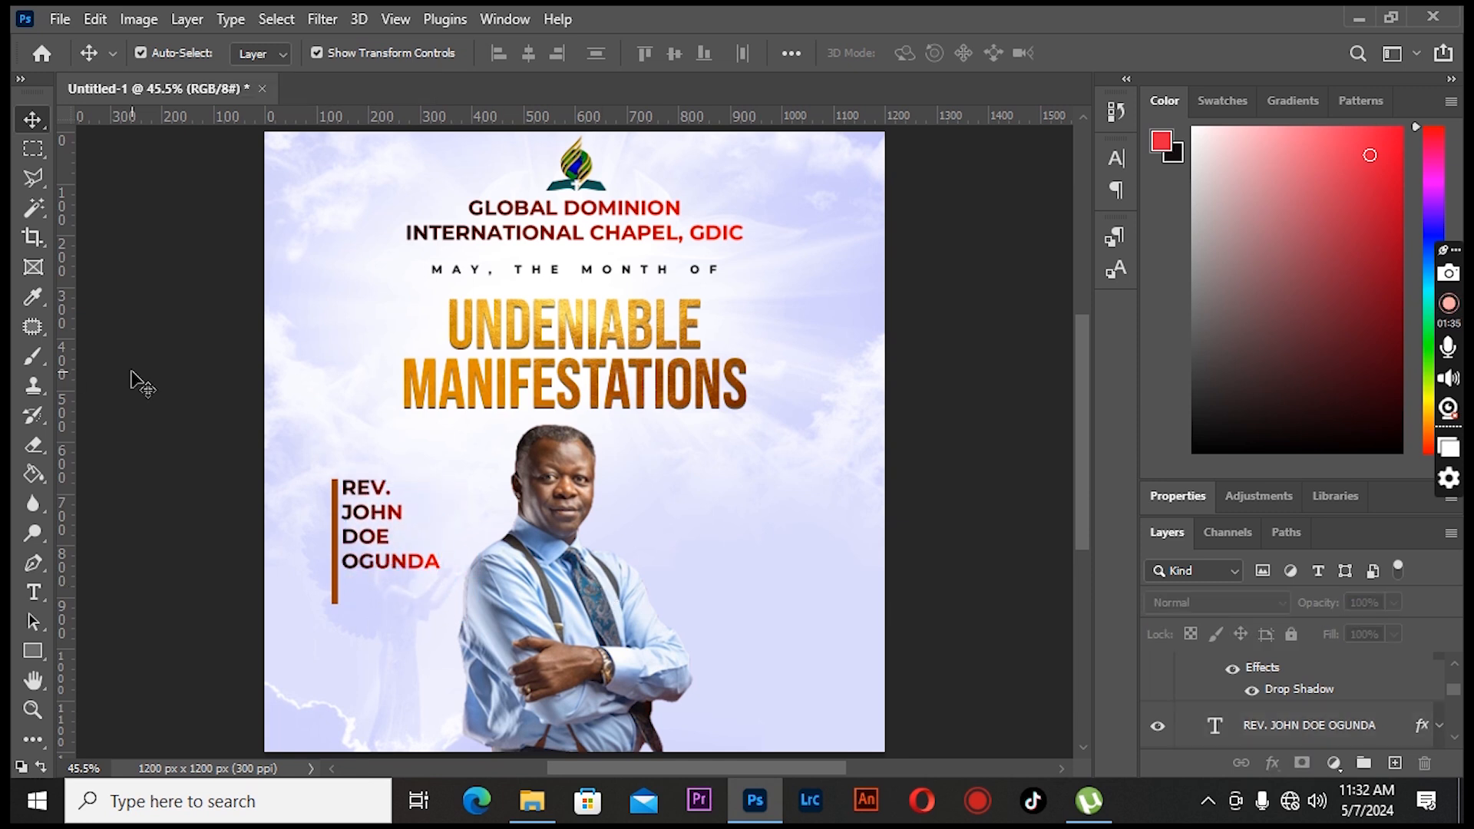
# - Edit the name text's gradient overlay, setting its dark stop to brown 9b6003 picked near the title
pyautogui.click(352, 570)
pyautogui.doubleClick(1421, 728)
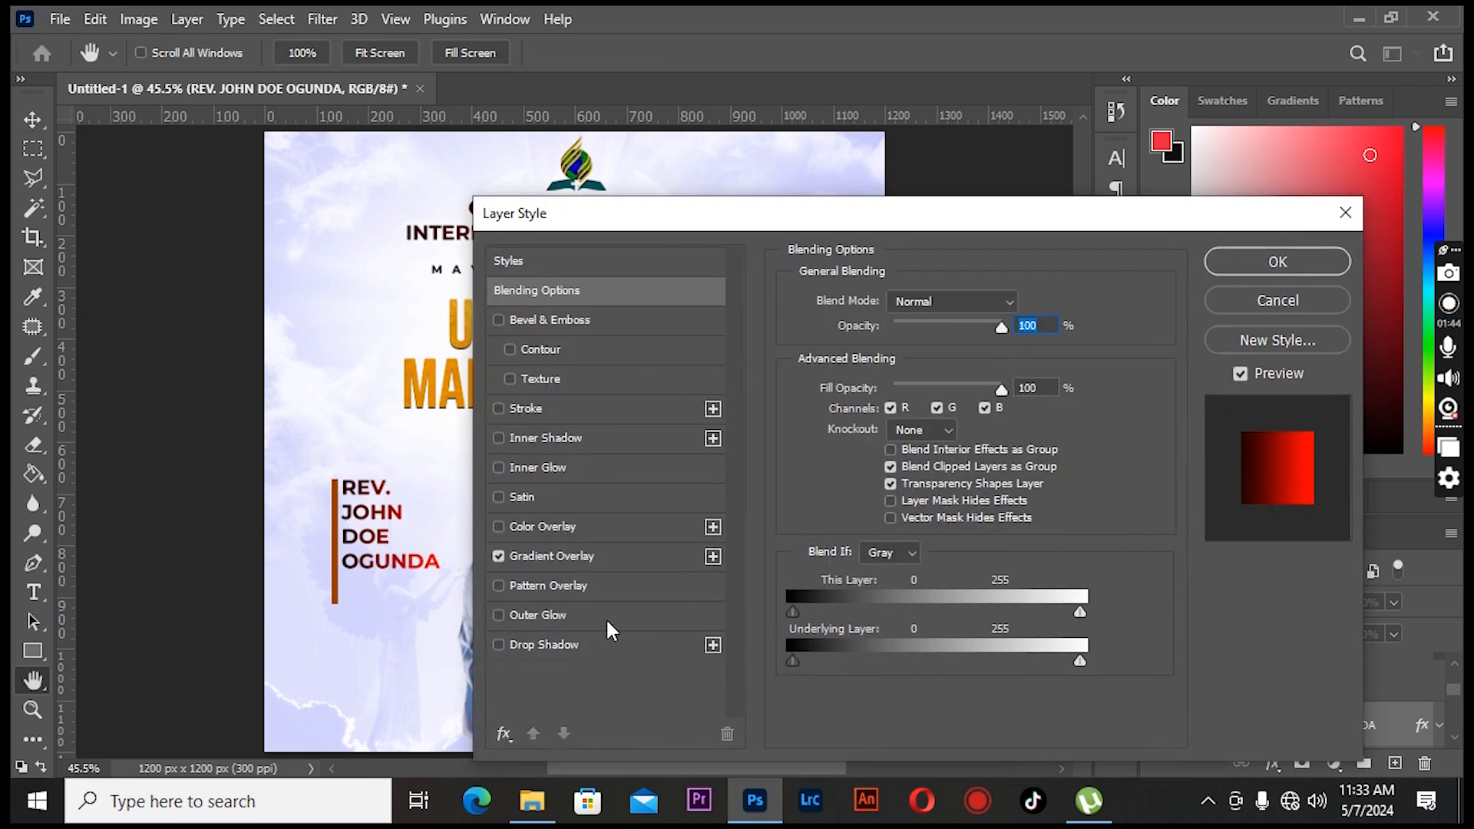
pyautogui.click(615, 554)
pyautogui.click(971, 350)
pyautogui.click(581, 612)
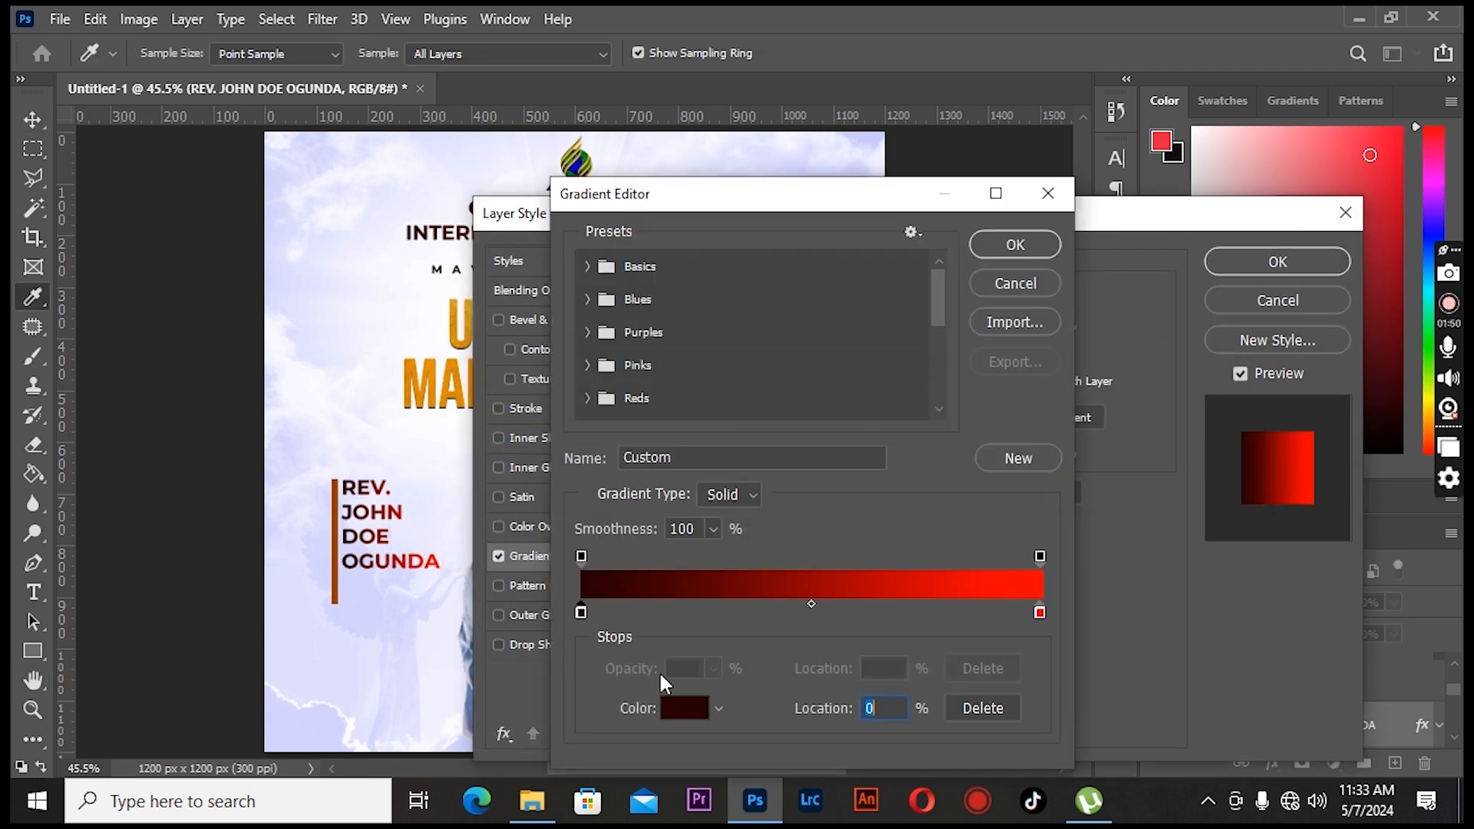
pyautogui.click(684, 707)
pyautogui.click(432, 386)
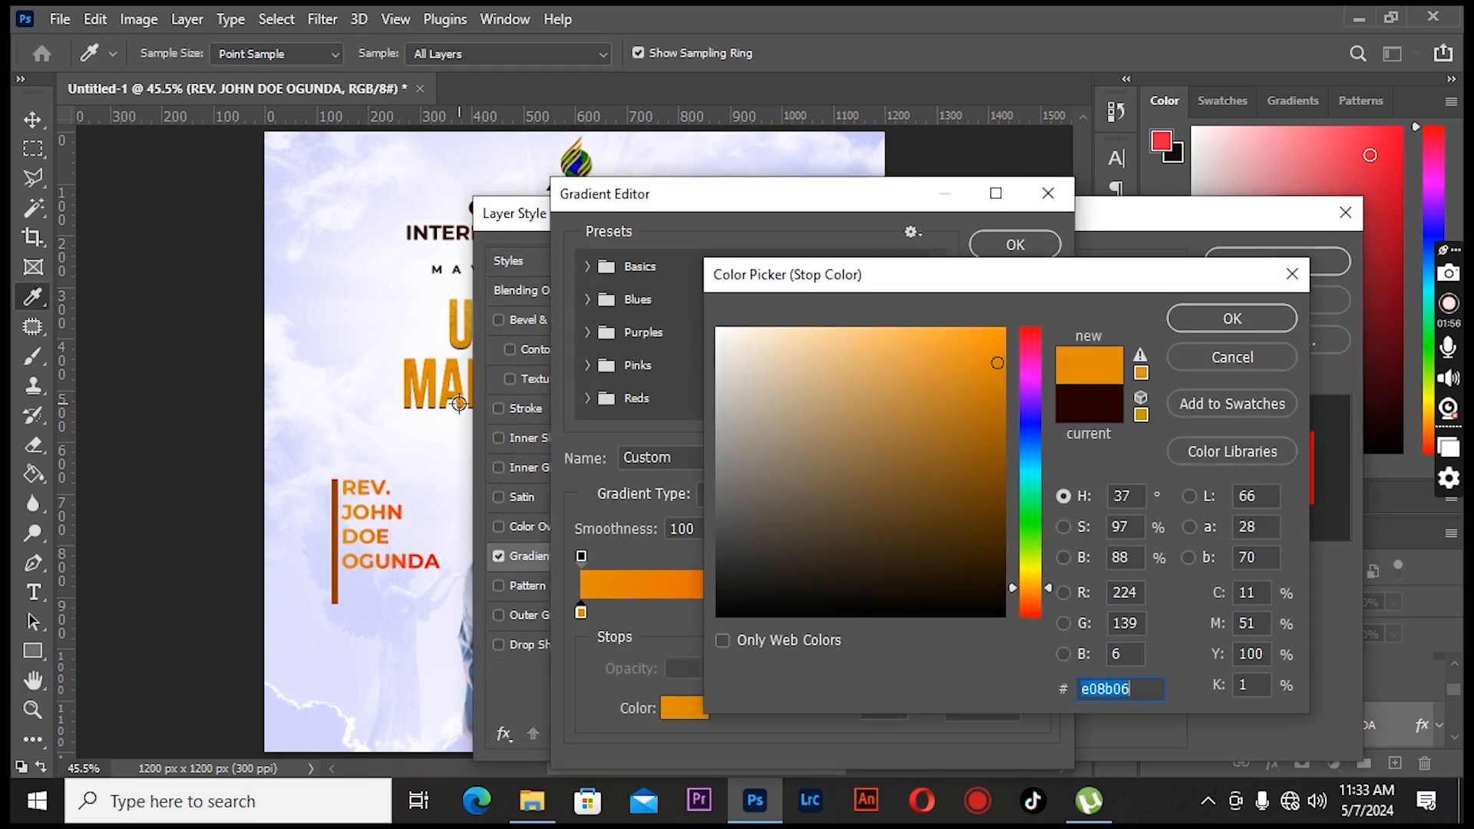
pyautogui.click(1000, 441)
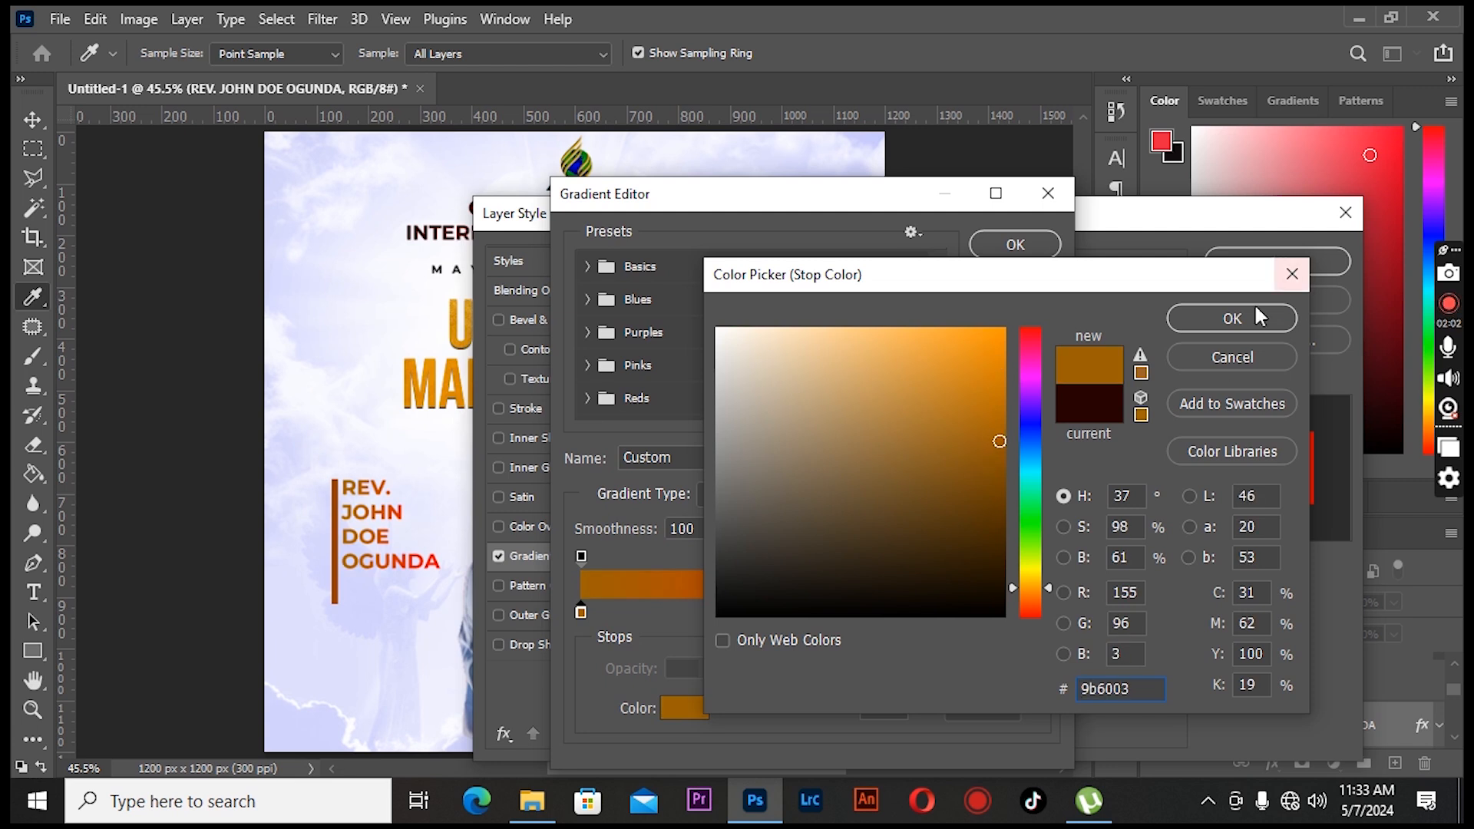
pyautogui.click(1263, 313)
pyautogui.click(1020, 247)
pyautogui.click(1275, 263)
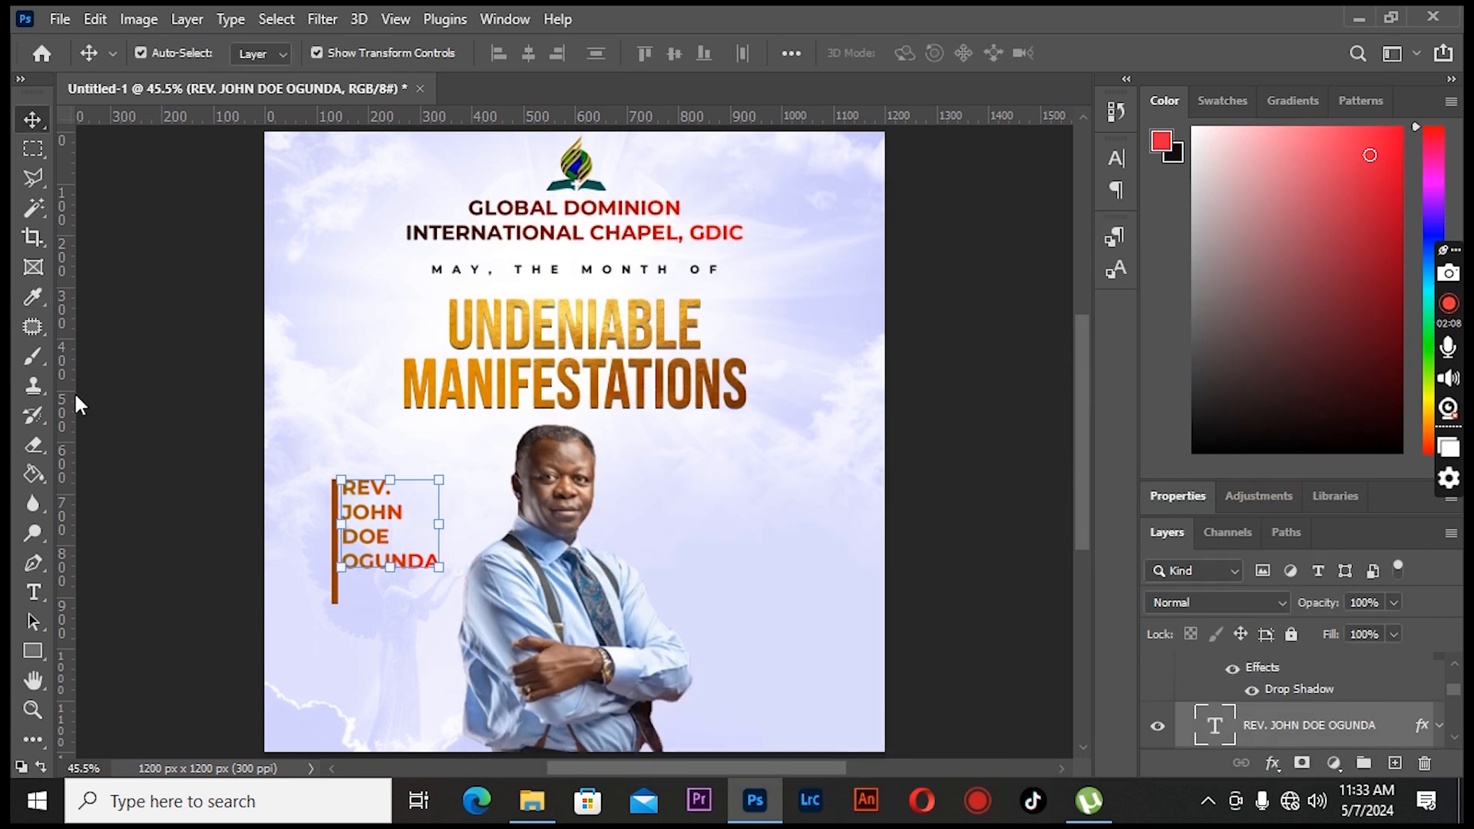
# - Group the vertical bar together with the pastor's name text
pyautogui.click(335, 591)
pyautogui.moveTo(334, 604); pyautogui.dragTo(306, 568)
pyautogui.click(175, 230)
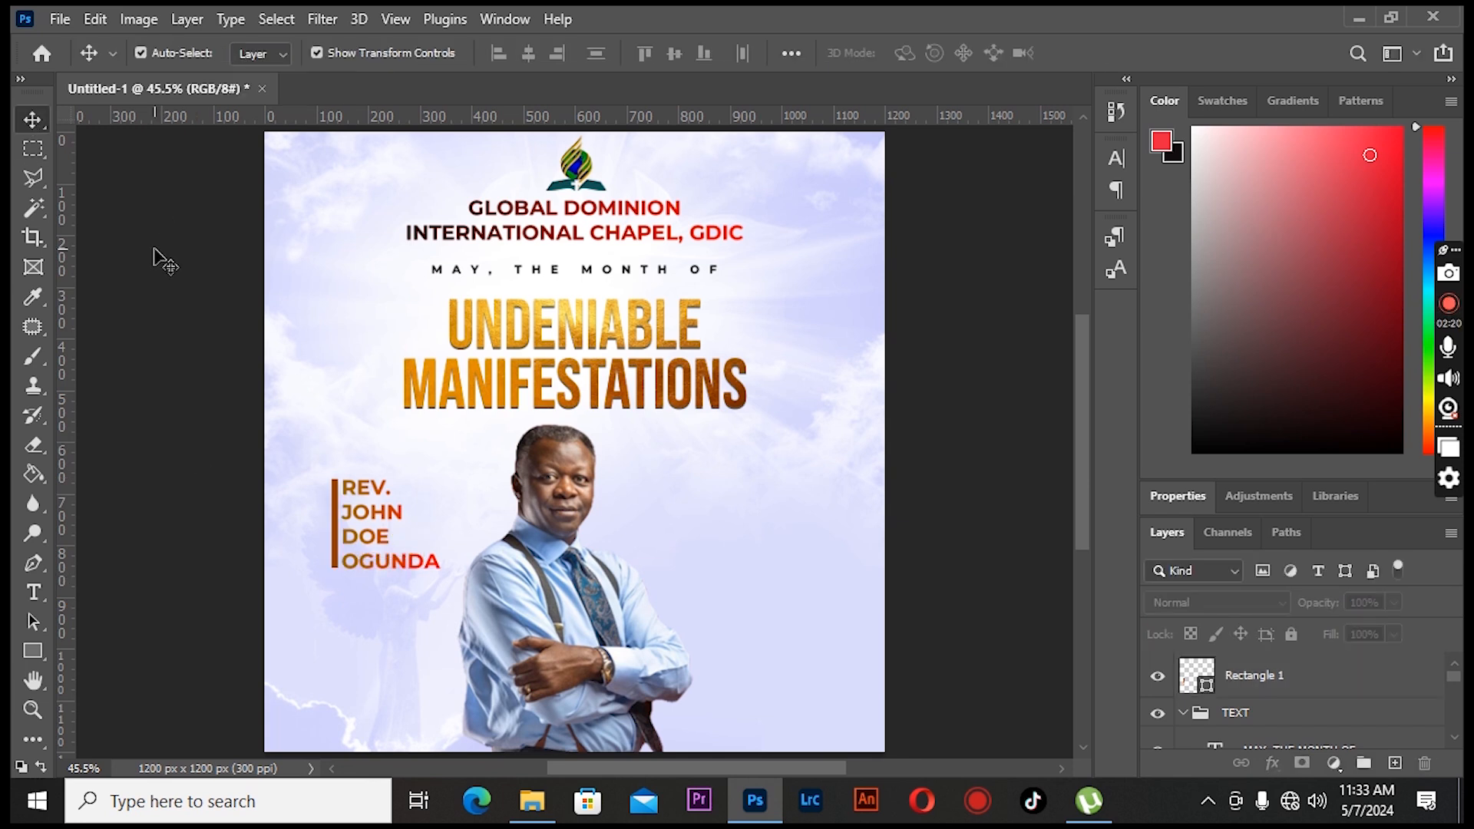
pyautogui.scroll(-3, 1235, 713)
pyautogui.click(1244, 715)
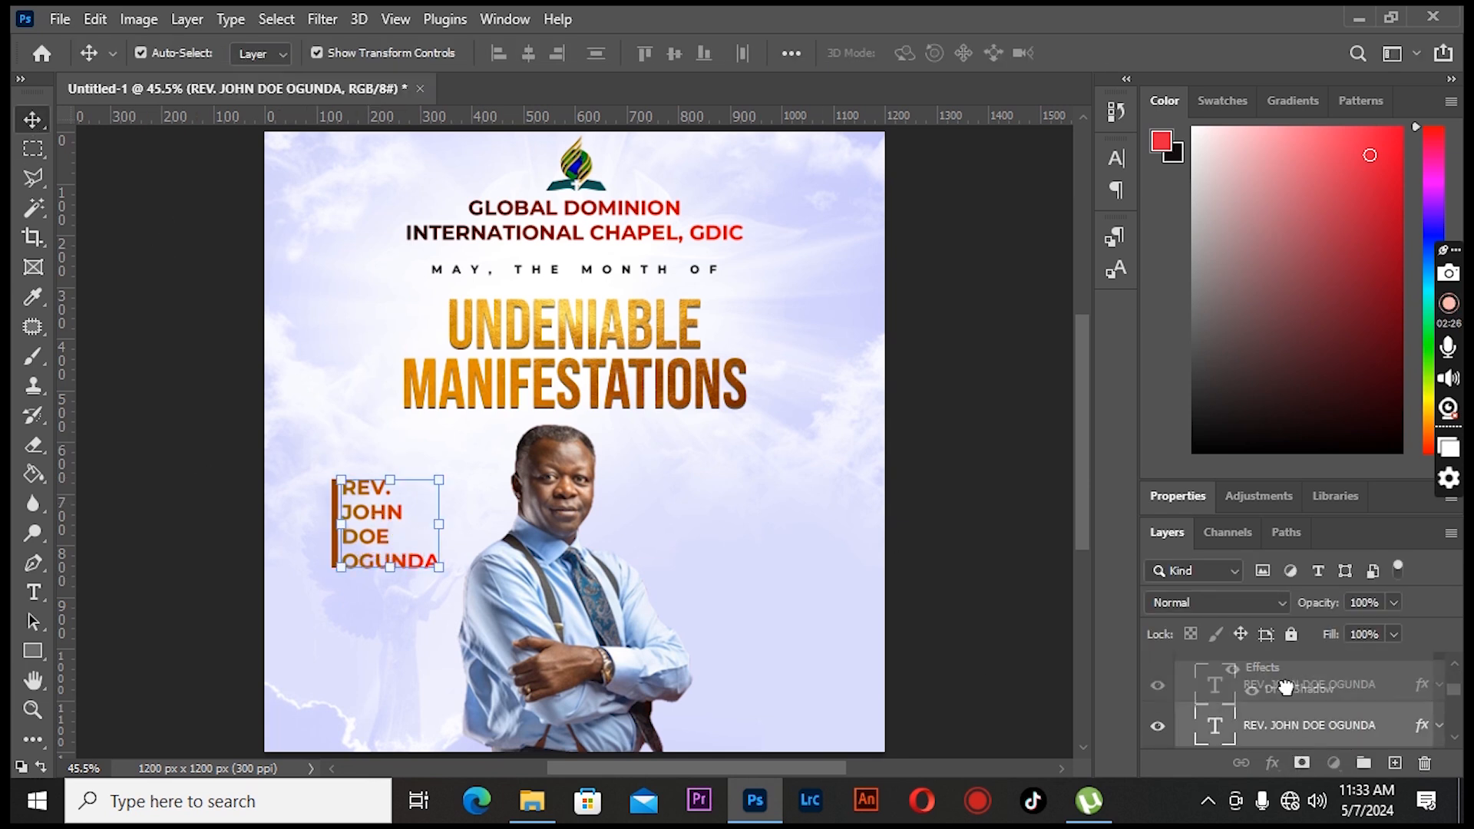
pyautogui.scroll(3, 1275, 691)
pyautogui.scroll(-3, 1297, 683)
pyautogui.scroll(3, 1305, 699)
pyautogui.scroll(2, 1297, 691)
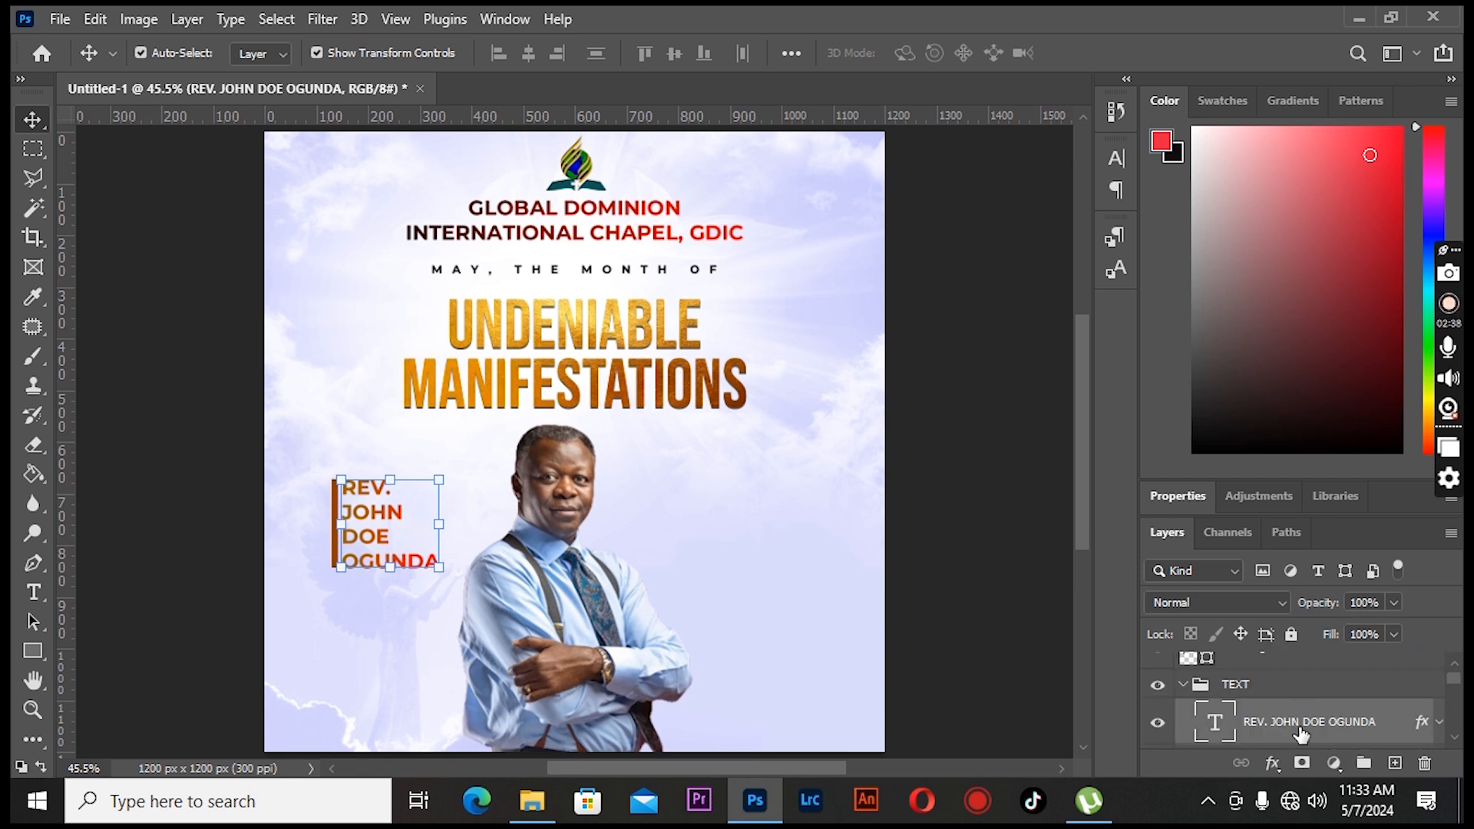
pyautogui.scroll(1, 1237, 725)
pyautogui.hotkey('ctrl', 'g')
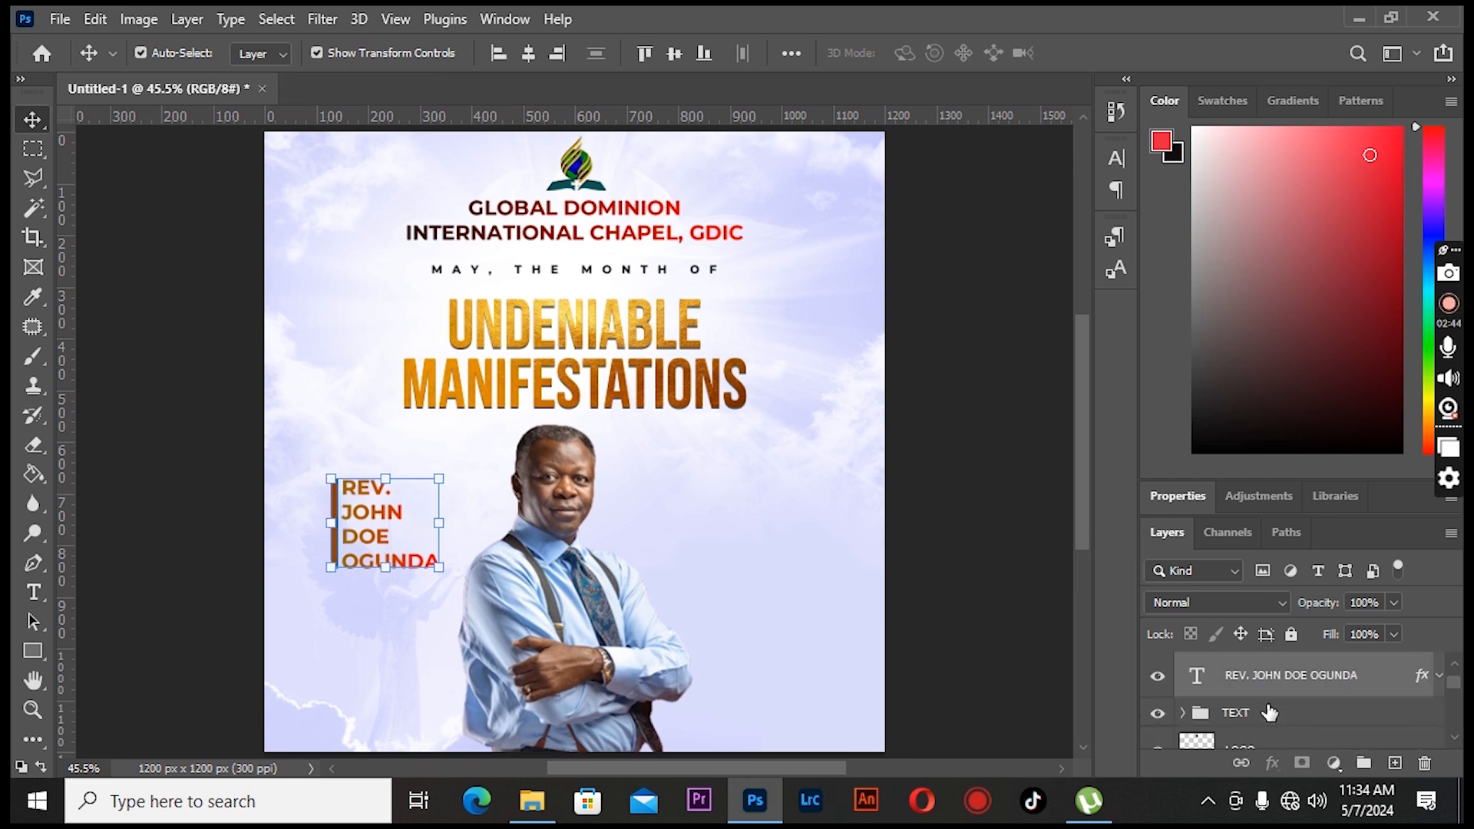
# - Scale the name group down slightly and nudge it right and up
pyautogui.moveTo(438, 481); pyautogui.dragTo(432, 487)
pyautogui.click(29, 122)
pyautogui.hotkey('shift', 'Right')
pyautogui.hotkey('shift', 'Right')
pyautogui.hotkey('shift', 'Up')
pyautogui.hotkey('shift', 'Up')
pyautogui.hotkey('shift', 'Up')
pyautogui.hotkey('shift', 'Left')
pyautogui.hotkey('shift', 'Down')
pyautogui.click(132, 178)
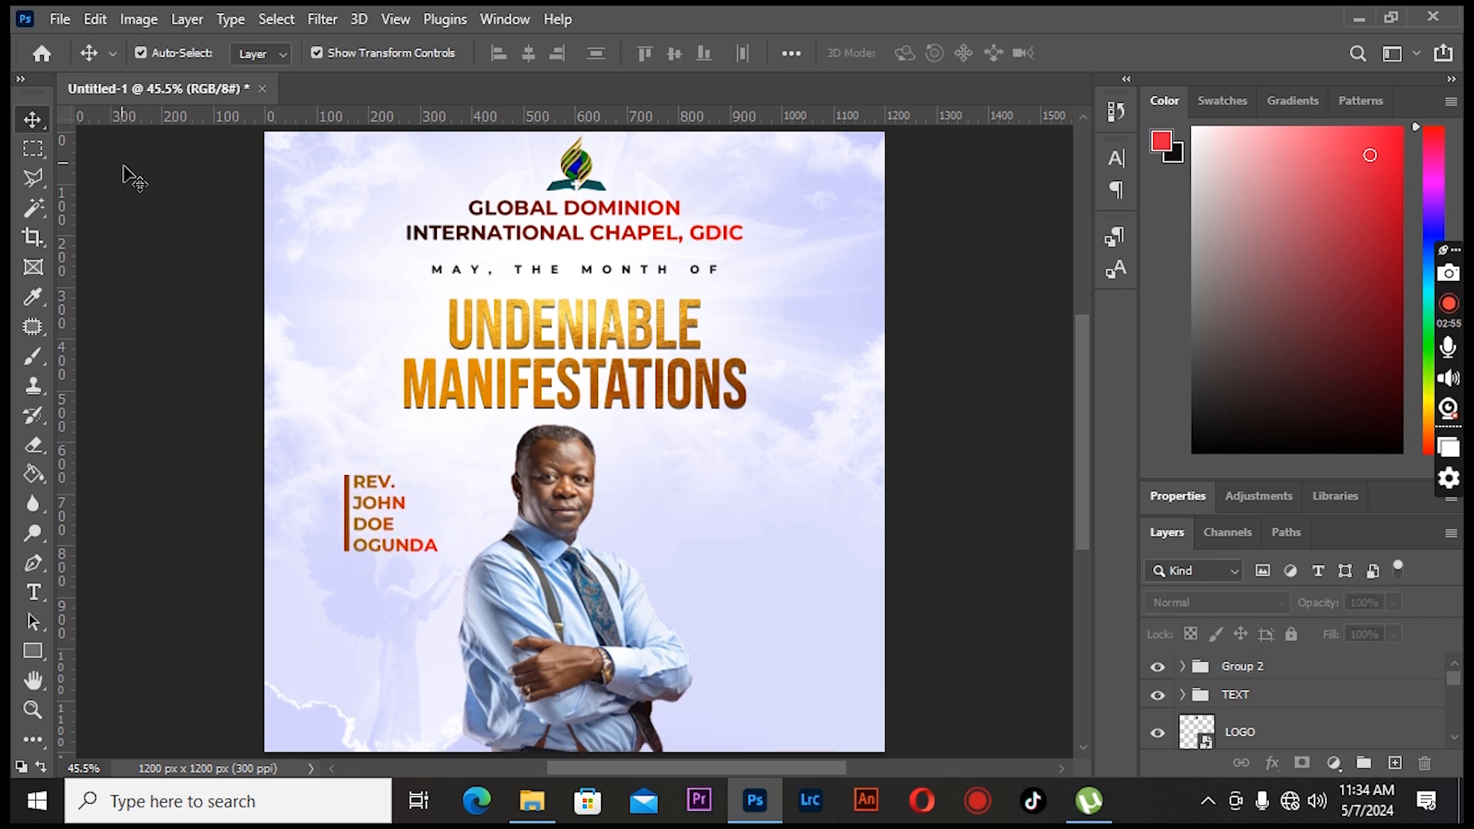
# - Add a horizontal guide level with the top of the name group
pyautogui.moveTo(182, 115); pyautogui.dragTo(221, 473)
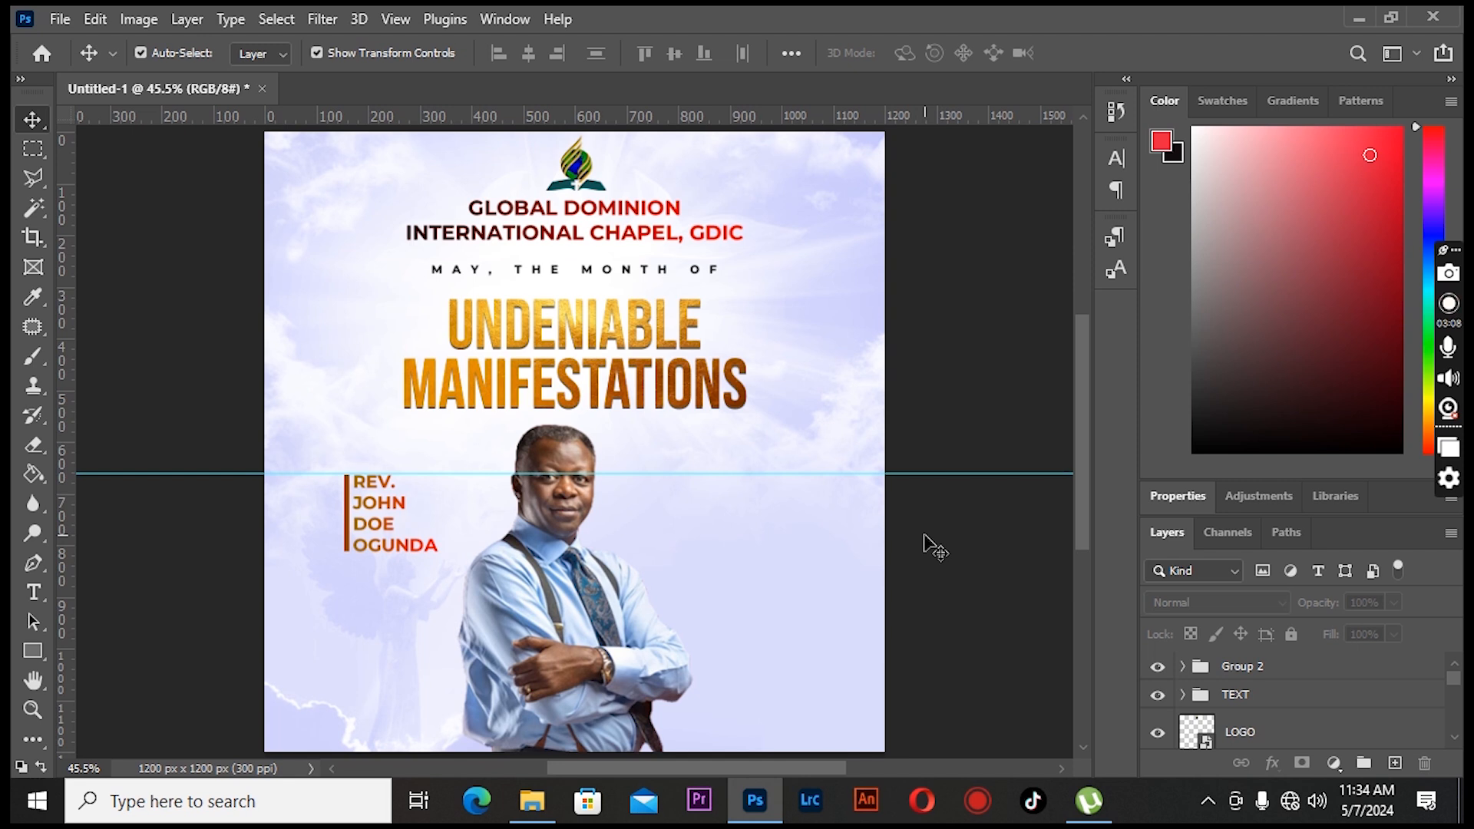
pyautogui.click(1289, 666)
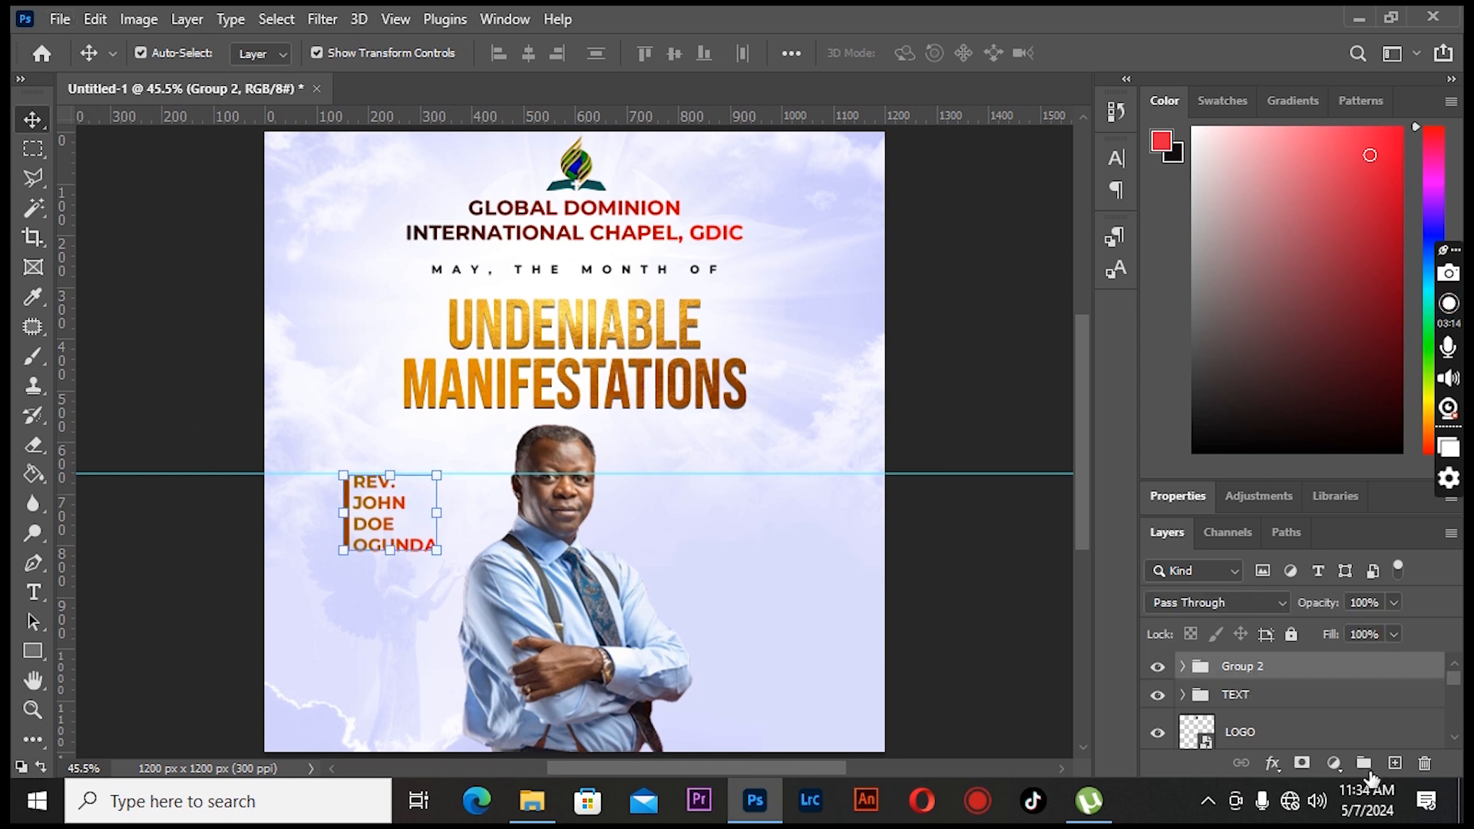
pyautogui.click(1395, 763)
# - Place a location pin icon image and position it on the guide to the right of the pastor
pyautogui.click(60, 19)
pyautogui.click(134, 491)
pyautogui.scroll(-5, 496, 434)
pyautogui.click(303, 175)
pyautogui.click(519, 600)
pyautogui.moveTo(816, 132); pyautogui.dragTo(656, 380)
pyautogui.moveTo(574, 441); pyautogui.dragTo(718, 477)
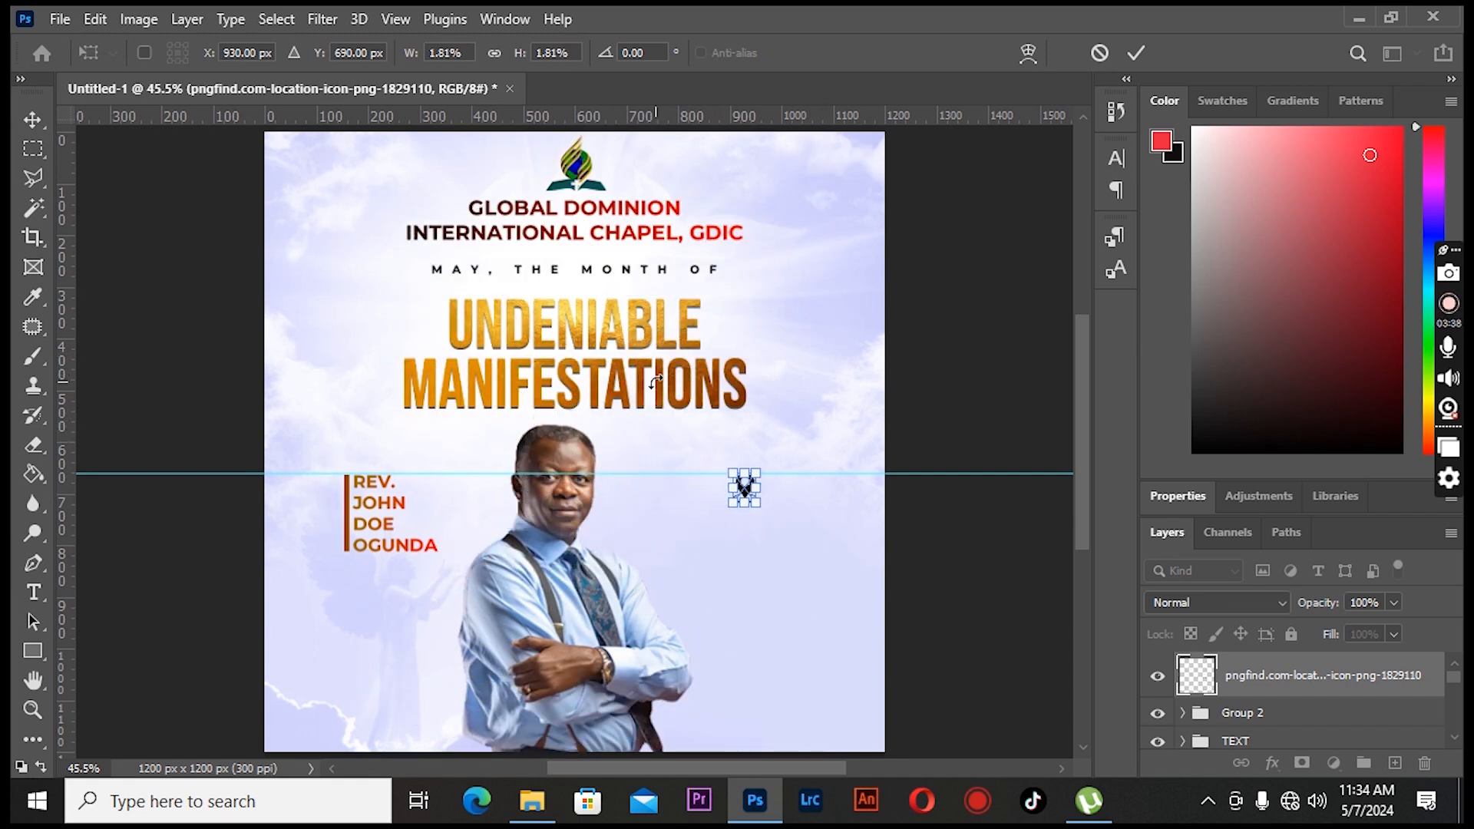
pyautogui.press('Return')
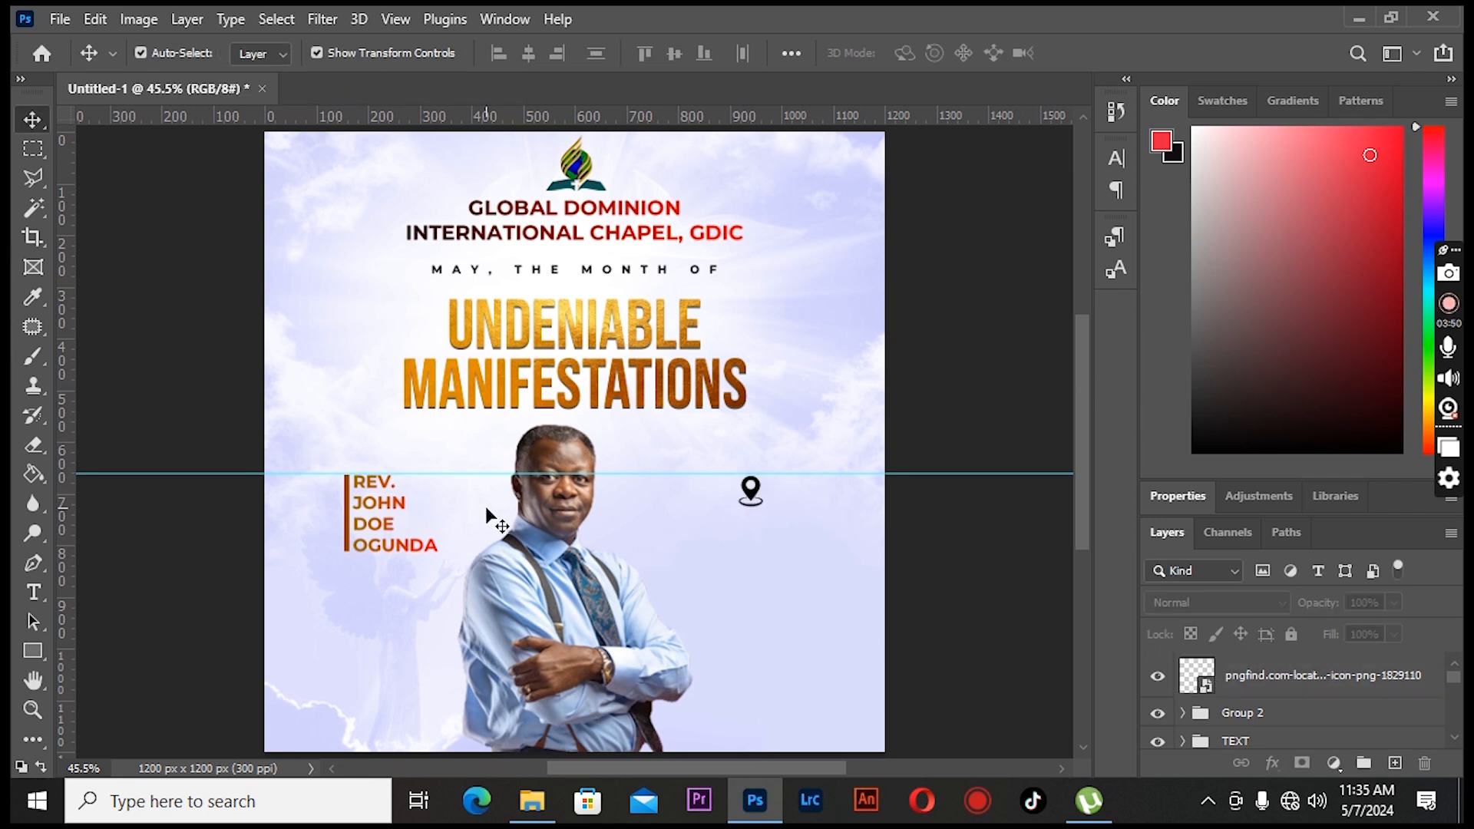
# - Duplicate the pastor's name text and move the copy below the location icon
pyautogui.click(395, 505)
pyautogui.hotkey('ctrl', 'j')
pyautogui.hotkey('shift', 'Right')
pyautogui.hotkey('shift', 'Right')
pyautogui.hotkey('shift', 'Right')
pyautogui.hotkey('shift', 'Right')
pyautogui.hotkey('shift', 'Right')
pyautogui.hotkey('shift', 'Right')
pyautogui.hotkey('shift', 'Right')
pyautogui.hotkey('shift', 'Right')
pyautogui.hotkey('shift', 'Right')
pyautogui.hotkey('shift', 'Right')
pyautogui.hotkey('shift', 'Right')
pyautogui.hotkey('shift', 'Right')
pyautogui.hotkey('shift', 'Right')
pyautogui.hotkey('shift', 'Right')
pyautogui.hotkey('shift', 'Right')
pyautogui.hotkey('shift', 'Right')
pyautogui.hotkey('shift', 'Right')
pyautogui.hotkey('shift', 'Right')
pyautogui.hotkey('shift', 'Right')
pyautogui.hotkey('shift', 'Right')
pyautogui.hotkey('shift', 'Right')
pyautogui.hotkey('shift', 'Right')
pyautogui.hotkey('shift', 'Right')
pyautogui.hotkey('shift', 'Right')
pyautogui.hotkey('shift', 'Right')
pyautogui.hotkey('shift', 'Right')
pyautogui.hotkey('shift', 'Right')
pyautogui.hotkey('shift', 'Right')
pyautogui.hotkey('shift', 'Right')
pyautogui.hotkey('shift', 'Right')
pyautogui.hotkey('shift', 'Right')
pyautogui.hotkey('shift', 'Right')
pyautogui.hotkey('shift', 'Right')
pyautogui.hotkey('shift', 'Right')
pyautogui.hotkey('shift', 'Right')
pyautogui.hotkey('shift', 'Right')
pyautogui.hotkey('shift', 'Right')
pyautogui.hotkey('shift', 'Right')
pyautogui.hotkey('shift', 'Down')
pyautogui.hotkey('shift', 'Down')
pyautogui.hotkey('shift', 'Down')
pyautogui.hotkey('shift', 'Down')
pyautogui.hotkey('shift', 'Down')
pyautogui.hotkey('shift', 'Down')
pyautogui.hotkey('shift', 'Down')
pyautogui.hotkey('shift', 'Down')
pyautogui.hotkey('shift', 'Down')
pyautogui.hotkey('shift', 'Down')
pyautogui.hotkey('shift', 'Down')
pyautogui.hotkey('shift', 'Down')
pyautogui.hotkey('shift', 'Right')
pyautogui.hotkey('shift', 'Right')
pyautogui.hotkey('shift', 'Right')
pyautogui.hotkey('shift', 'Right')
pyautogui.hotkey('shift', 'Right')
pyautogui.hotkey('shift', 'Right')
pyautogui.hotkey('shift', 'Right')
pyautogui.hotkey('shift', 'Right')
pyautogui.hotkey('shift', 'Right')
pyautogui.hotkey('shift', 'Right')
pyautogui.hotkey('shift', 'Right')
pyautogui.hotkey('shift', 'Right')
pyautogui.hotkey('shift', 'Right')
pyautogui.hotkey('shift', 'Right')
pyautogui.hotkey('shift', 'Right')
pyautogui.hotkey('shift', 'Right')
pyautogui.hotkey('shift', 'Right')
pyautogui.hotkey('shift', 'Right')
# - Center the copied text and replace it with GDIC AUDITORIUM on one line and KERICHO on the next
pyautogui.click(33, 593)
pyautogui.moveTo(730, 524); pyautogui.dragTo(805, 606)
pyautogui.hotkey('ctrl', 'shift', 'c')
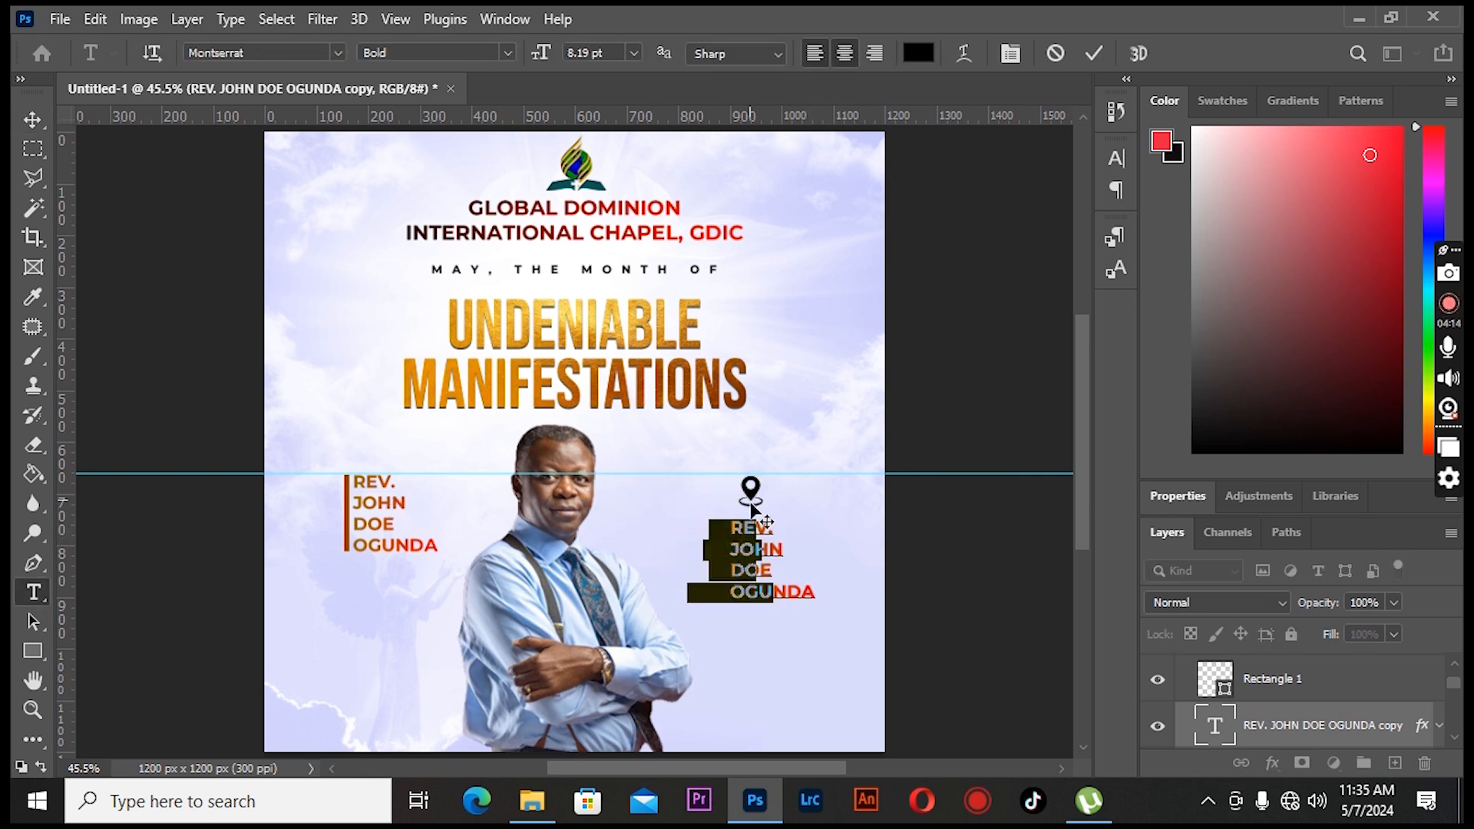
pyautogui.write('GDIC AUDITORIUM')
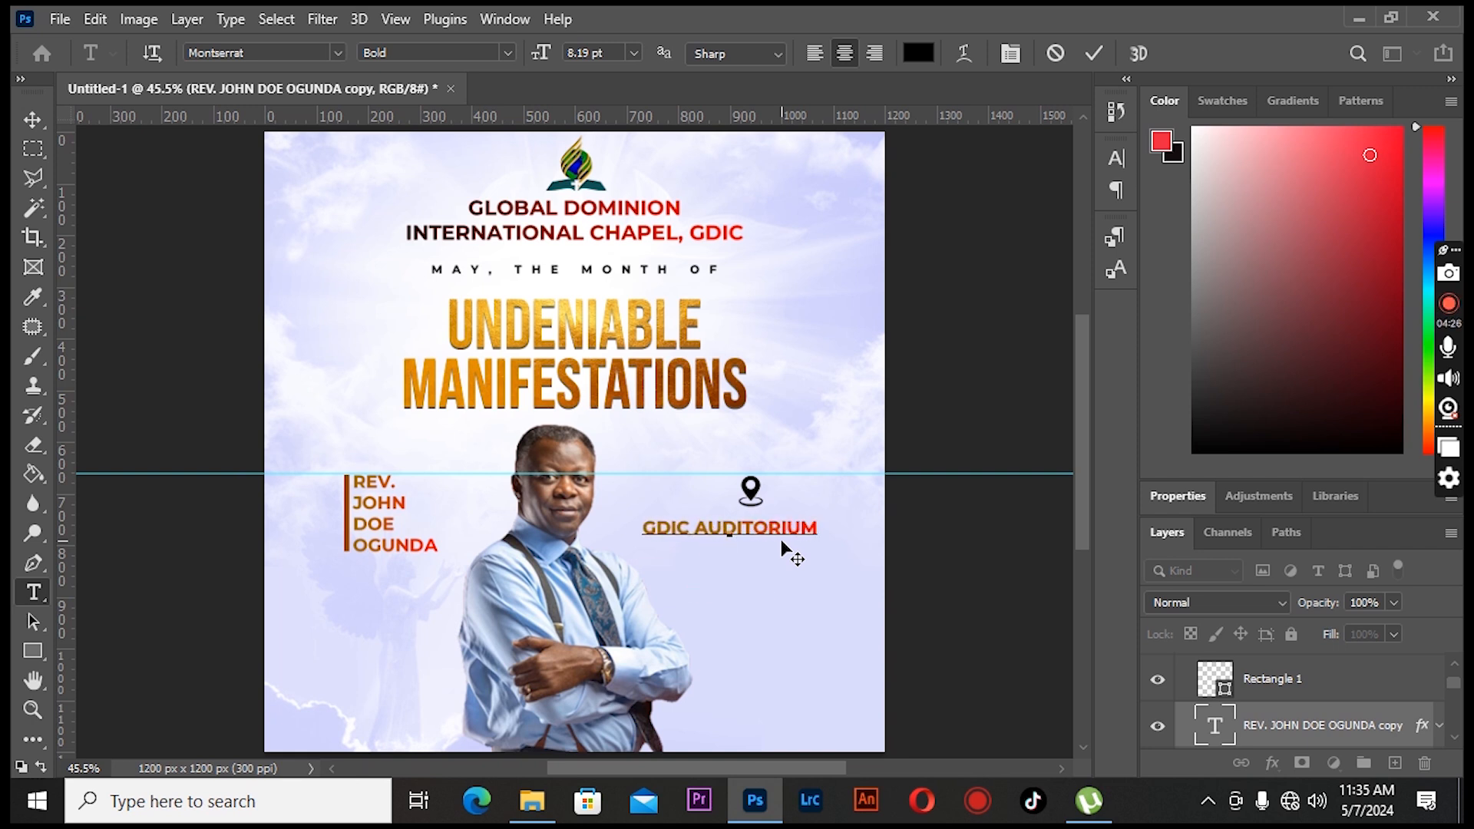
pyautogui.press('Return')
pyautogui.write('KERICHO')
pyautogui.click(1094, 53)
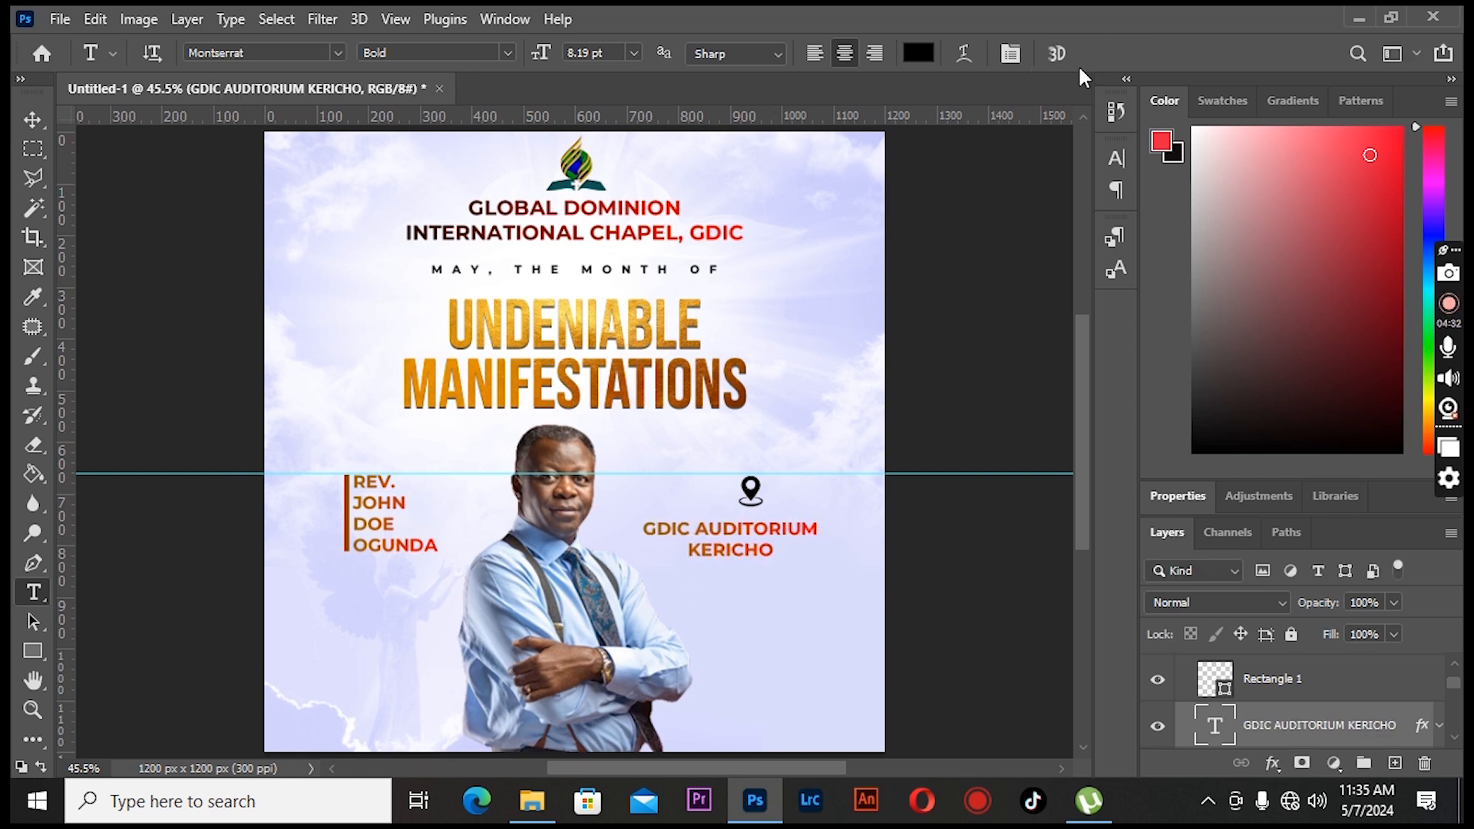
# - Scale the location icon down to about 35 by 45 px
pyautogui.click(33, 129)
pyautogui.moveTo(752, 497); pyautogui.dragTo(749, 492)
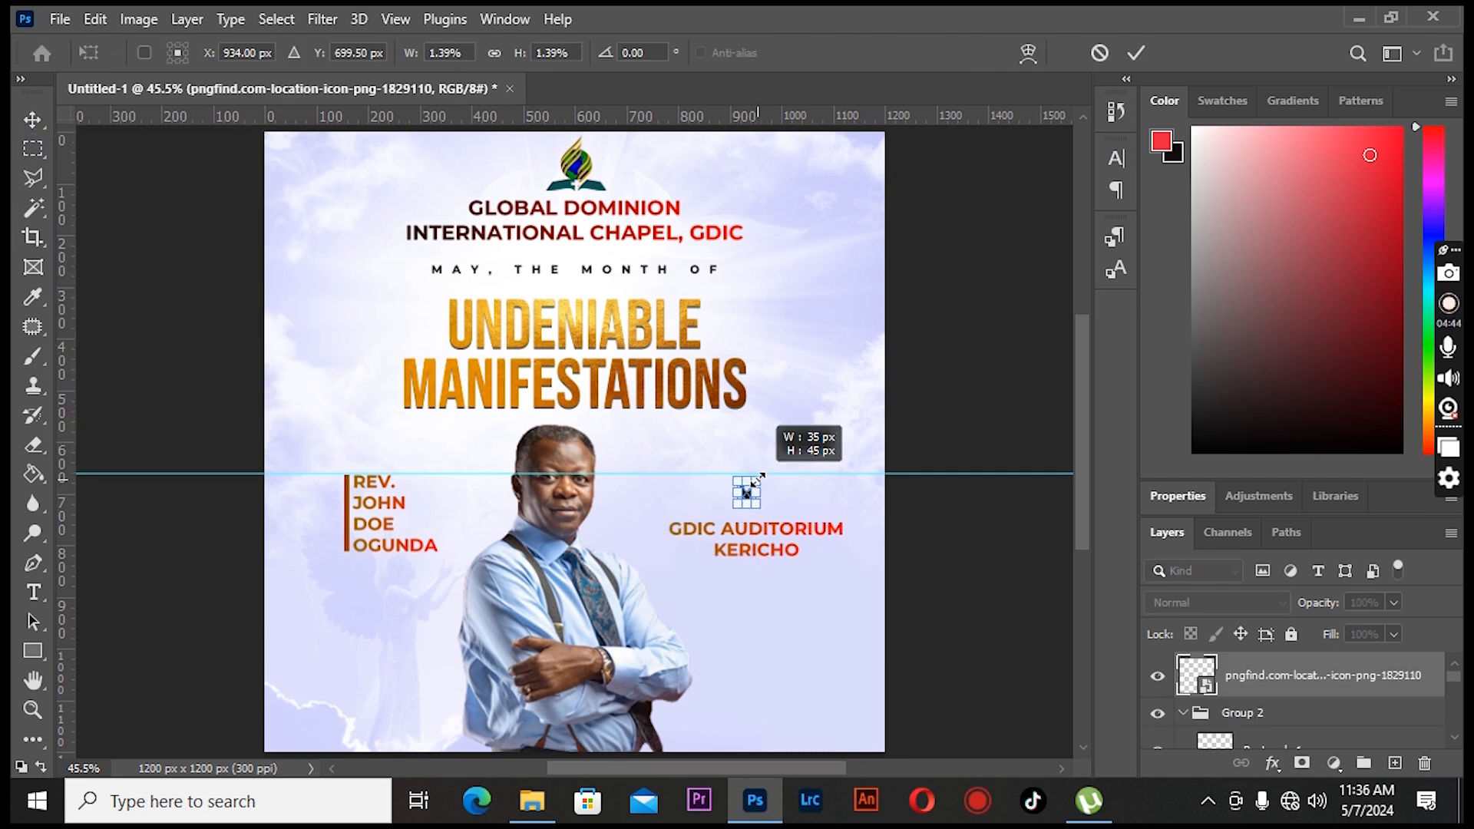
pyautogui.press('Return')
pyautogui.click(742, 482)
pyautogui.click(745, 488)
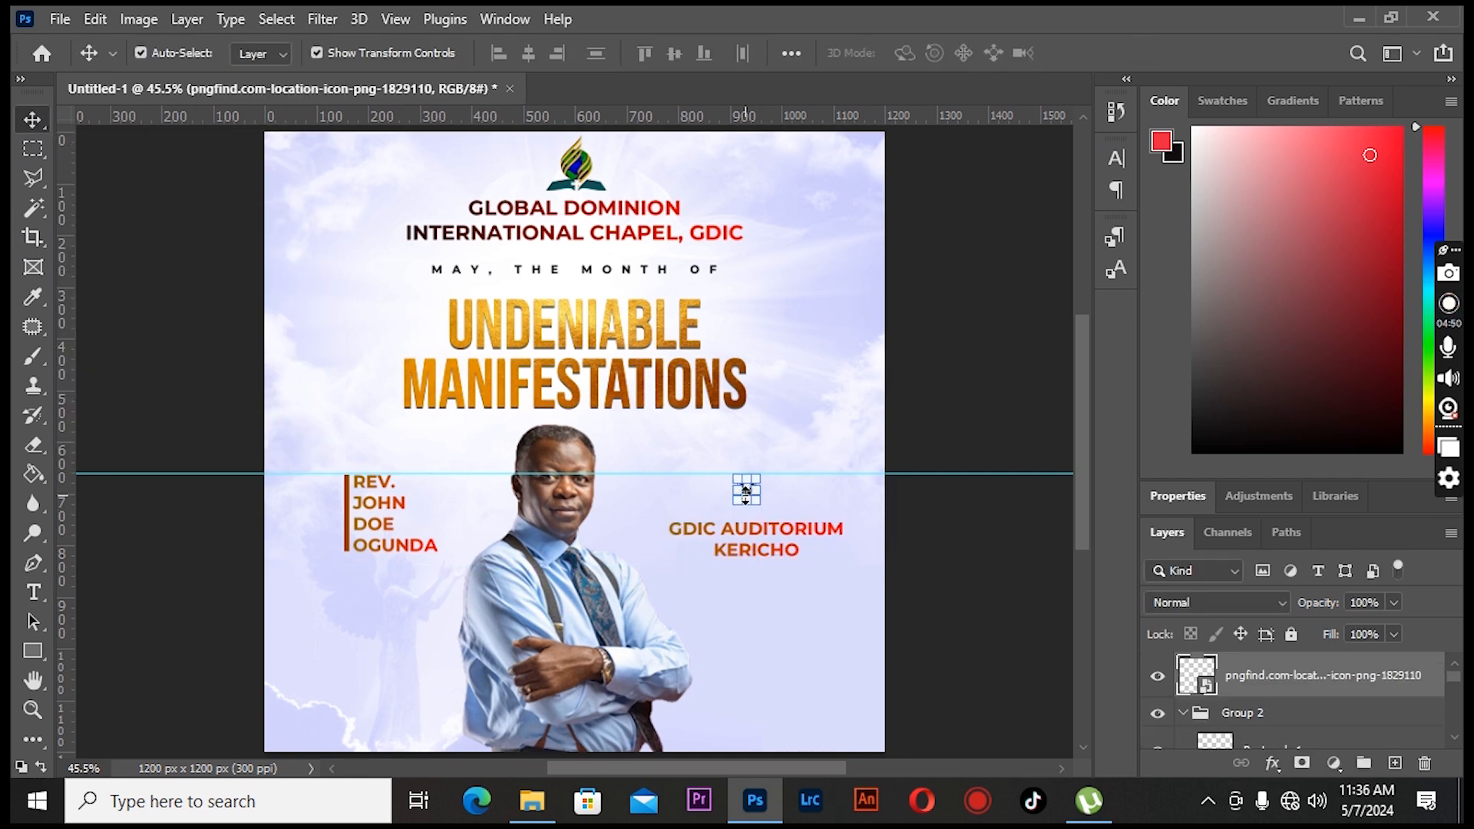
# - Move the venue text up under the icon and scale it to about 85%, nudging it left
pyautogui.moveTo(694, 555); pyautogui.dragTo(693, 541)
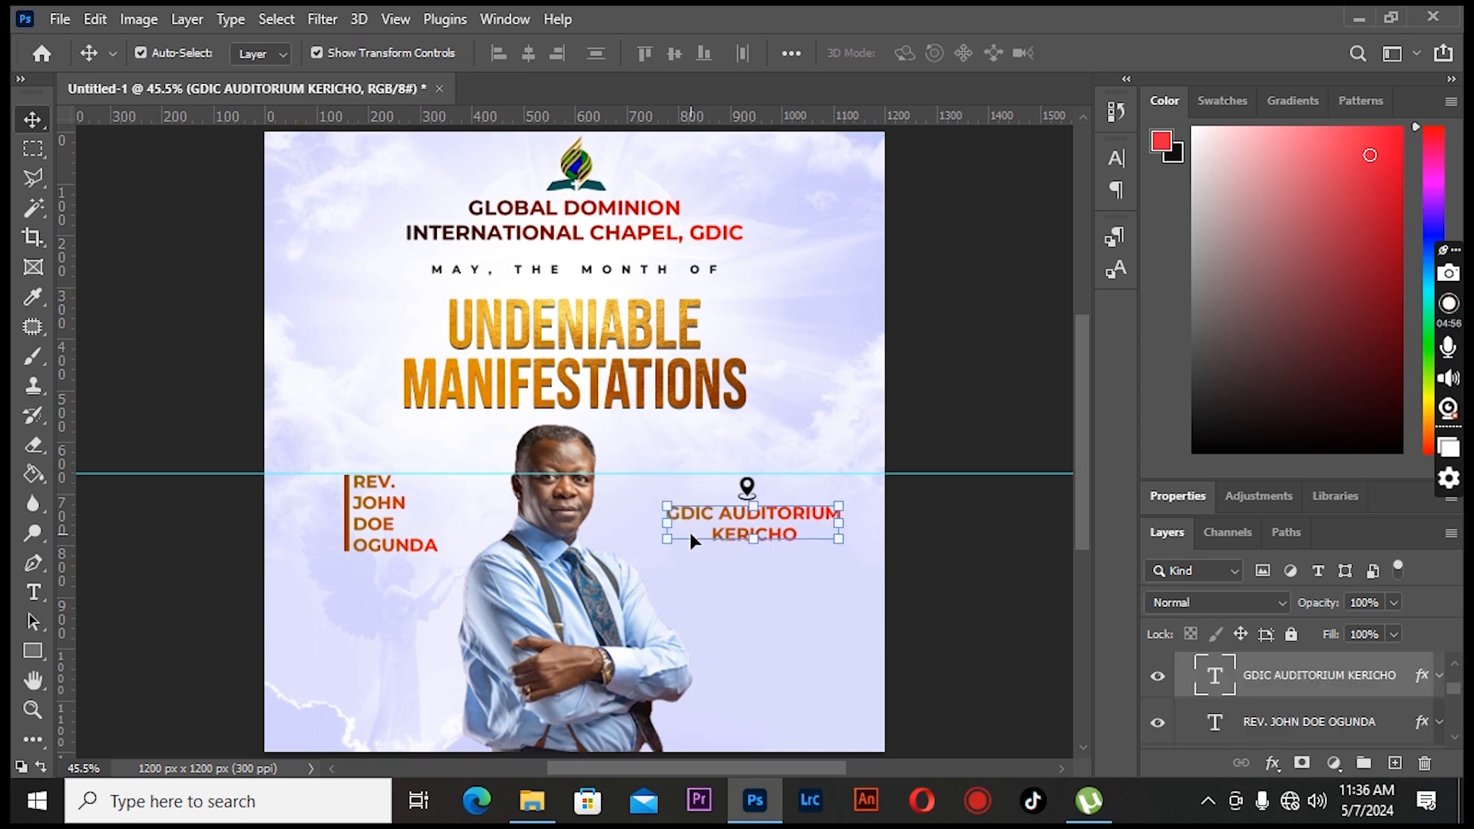
pyautogui.moveTo(838, 506); pyautogui.dragTo(827, 509)
pyautogui.press('Left')
pyautogui.press('Left')
pyautogui.press('Left')
pyautogui.press('Left')
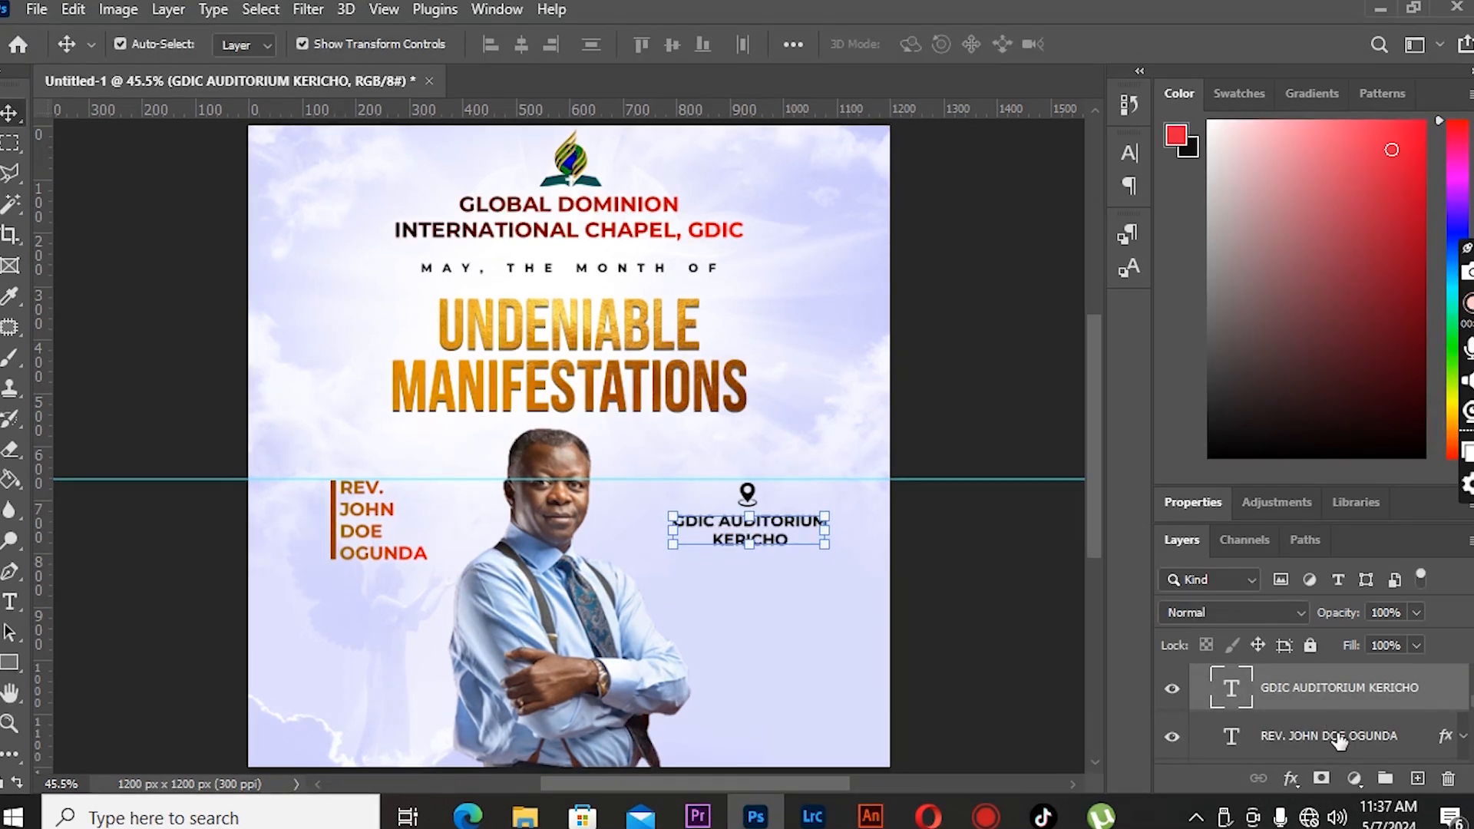
pyautogui.click(1340, 735)
pyautogui.click(1340, 691)
# - Recolor the venue text brown 8f3f09 sampled from the title and copy its hex code
pyautogui.click(10, 601)
pyautogui.moveTo(673, 521); pyautogui.dragTo(806, 546)
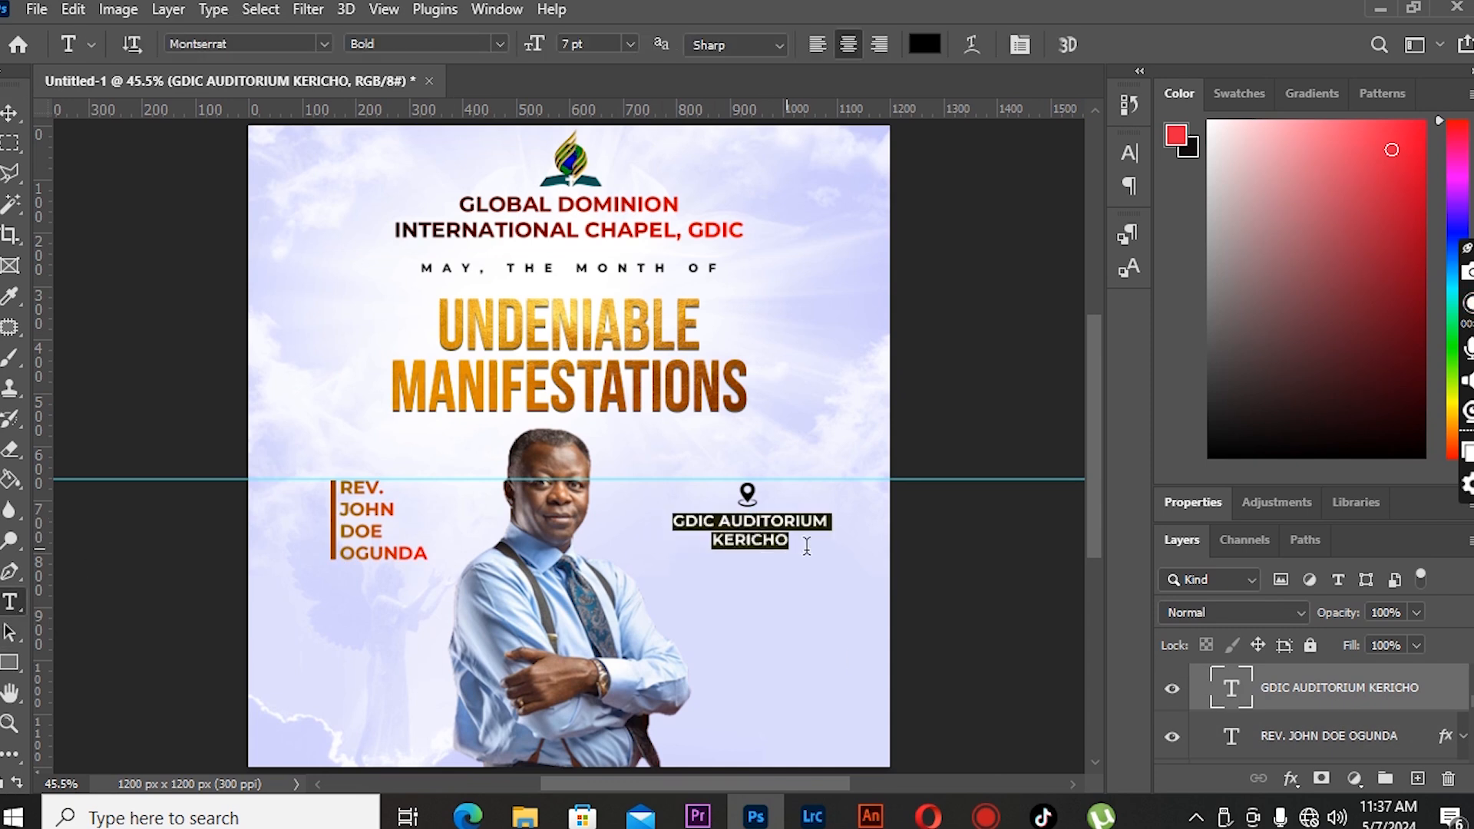
pyautogui.click(924, 46)
pyautogui.click(678, 372)
pyautogui.moveTo(949, 276); pyautogui.dragTo(956, 316)
pyautogui.click(684, 375)
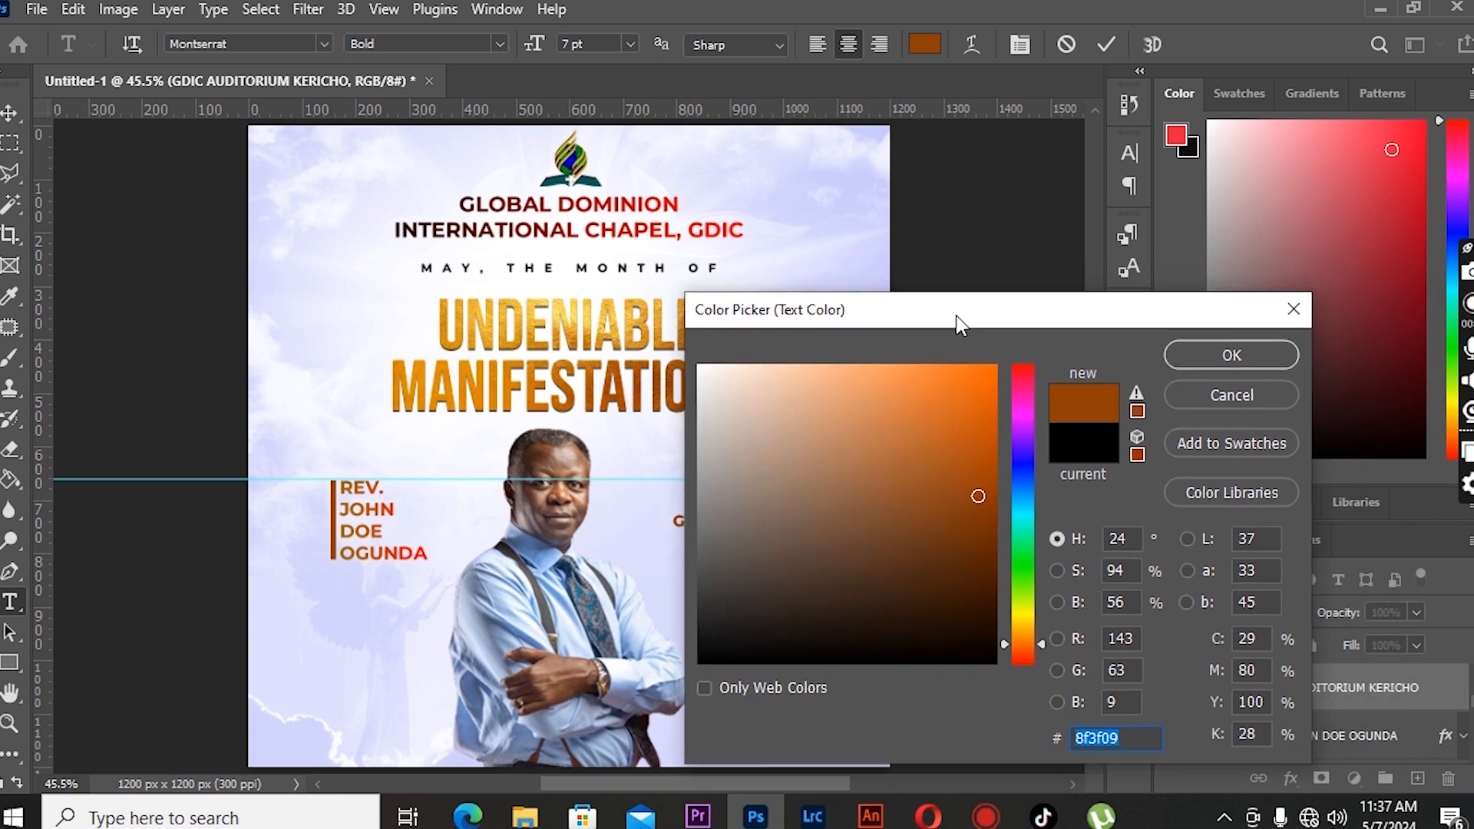
pyautogui.rightClick(1100, 740)
pyautogui.click(1160, 494)
pyautogui.click(1200, 359)
# - Apply a color overlay of 8f3f09 to the location icon
pyautogui.scroll(4, 1299, 713)
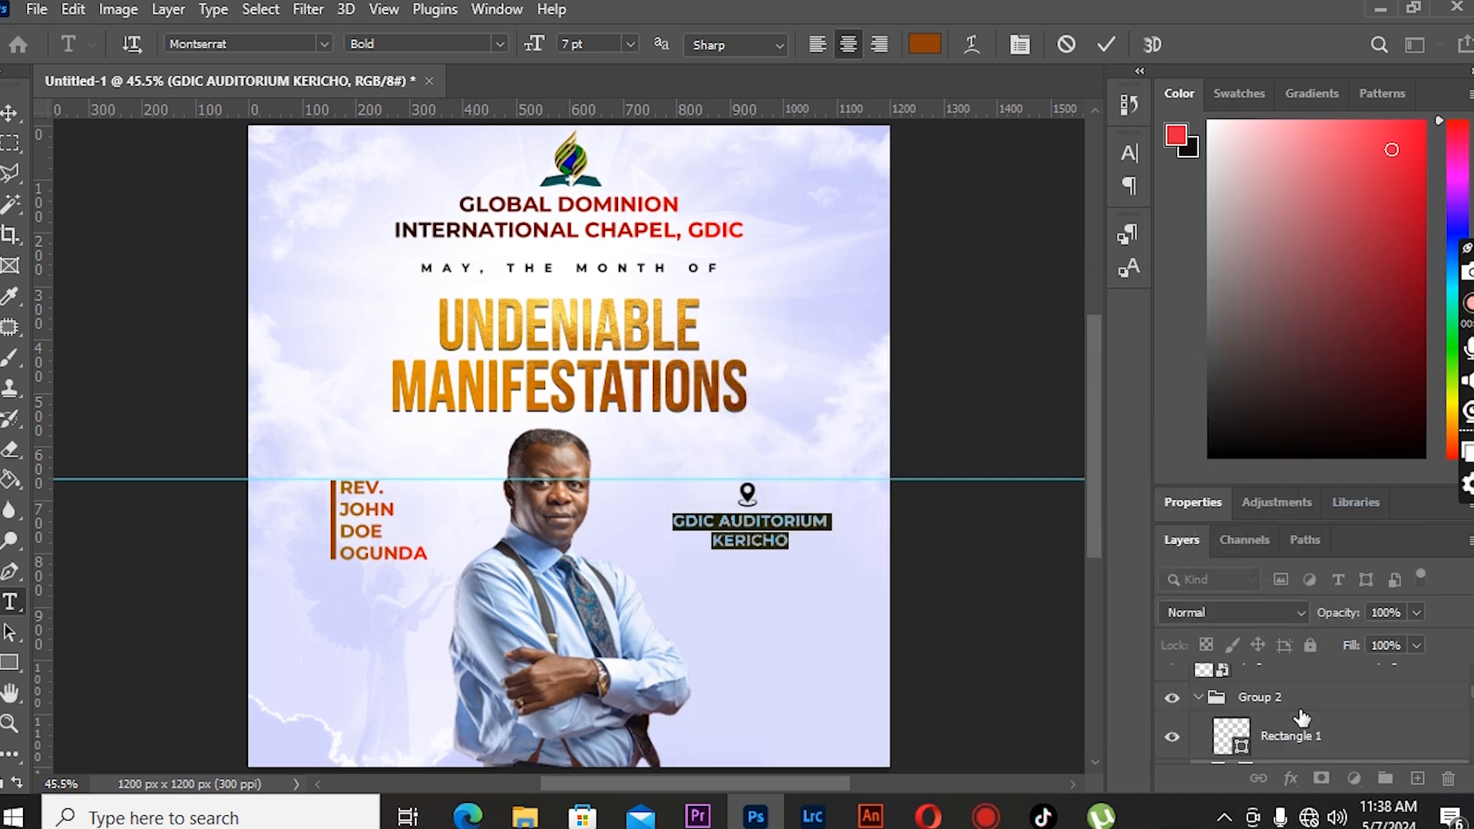
pyautogui.click(1290, 695)
pyautogui.doubleClick(1421, 702)
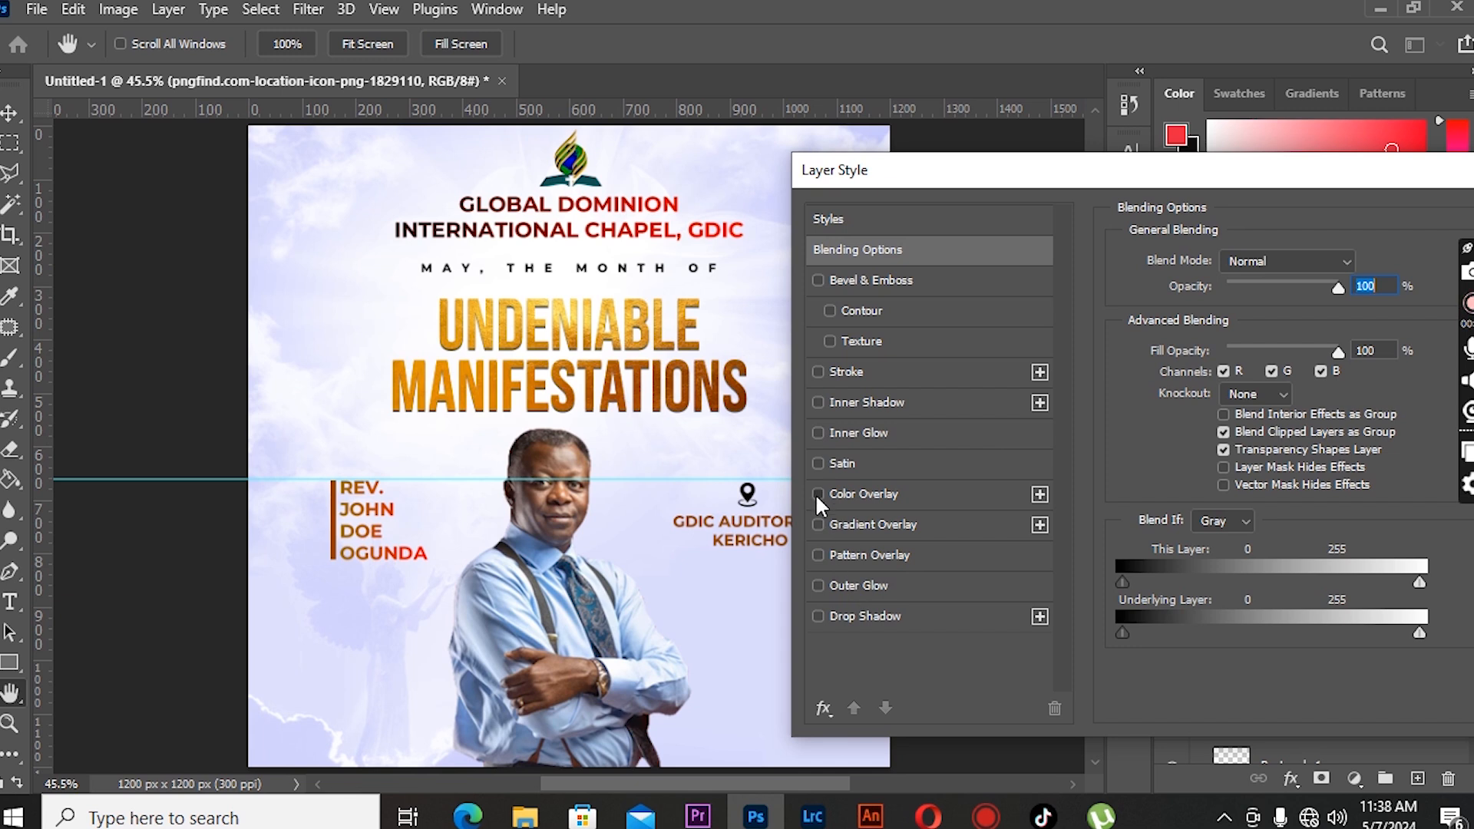
pyautogui.click(816, 494)
pyautogui.click(1361, 264)
pyautogui.rightClick(1101, 737)
pyautogui.click(1149, 517)
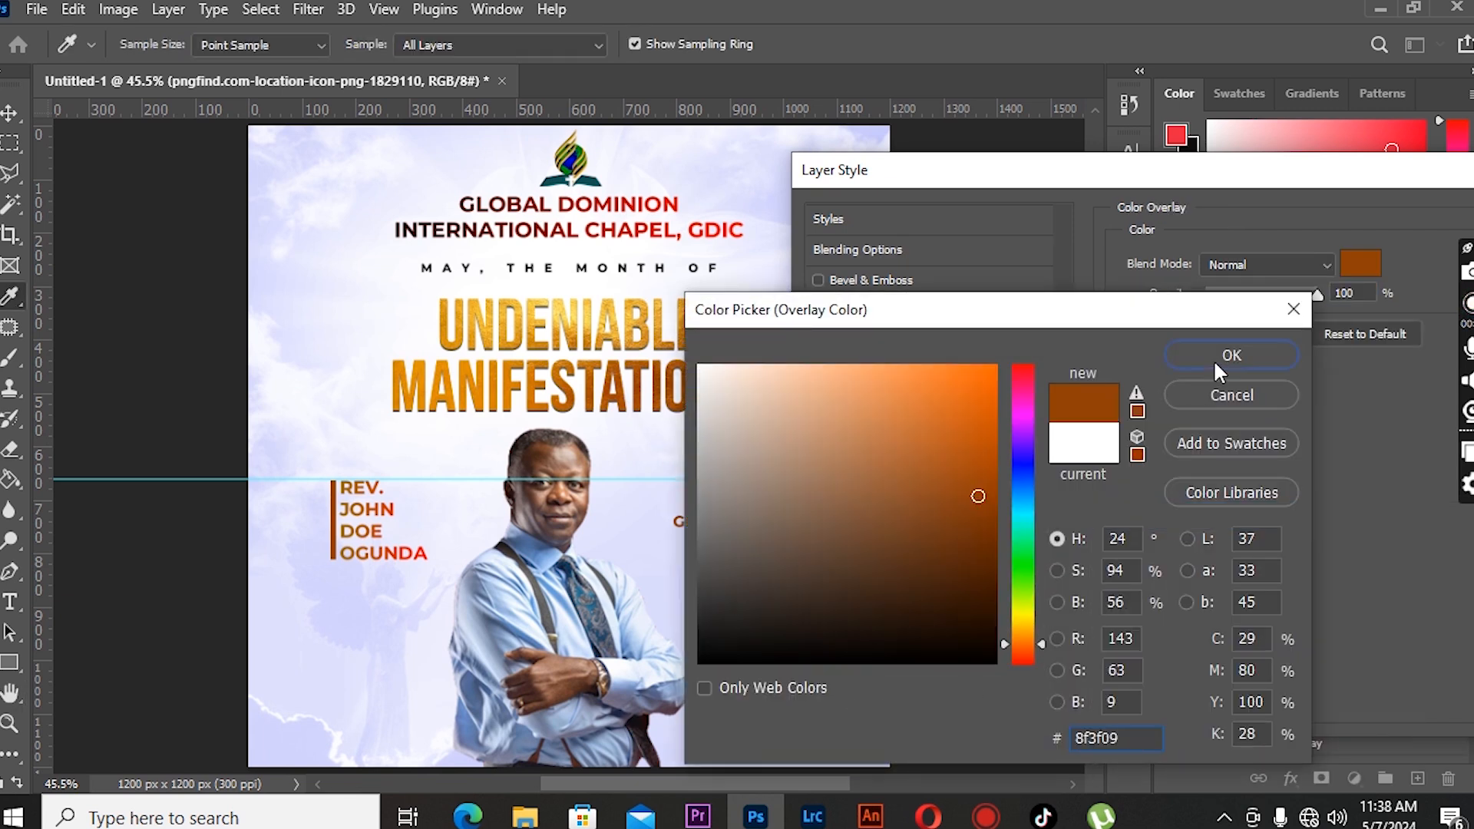
pyautogui.click(1227, 353)
pyautogui.click(1366, 236)
pyautogui.click(10, 107)
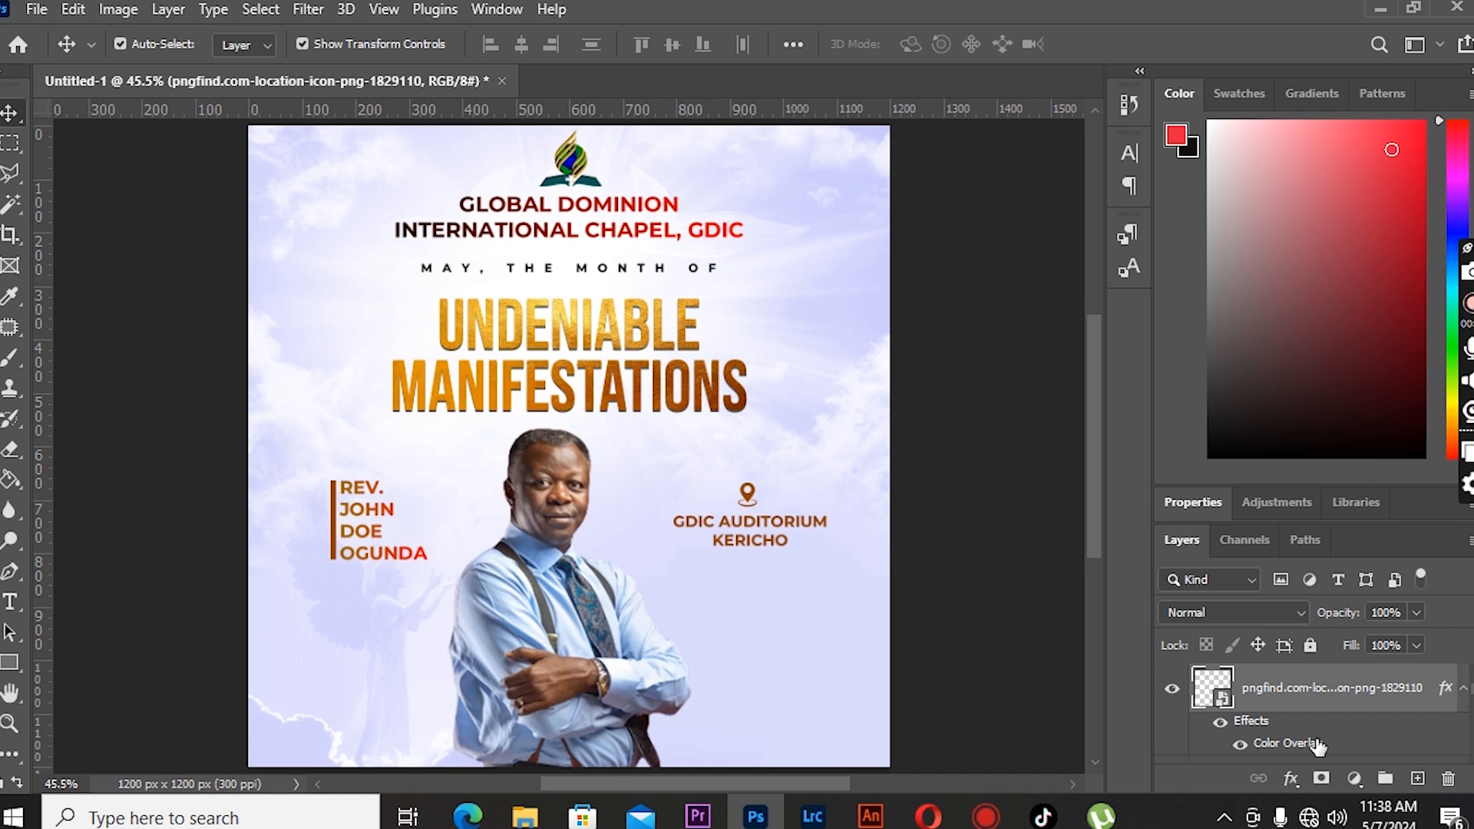
# - Draw a rectangle about 1330 by 40 px across the bottom of the flyer
pyautogui.click(1416, 779)
pyautogui.press('u')
pyautogui.moveTo(202, 691); pyautogui.dragTo(912, 711)
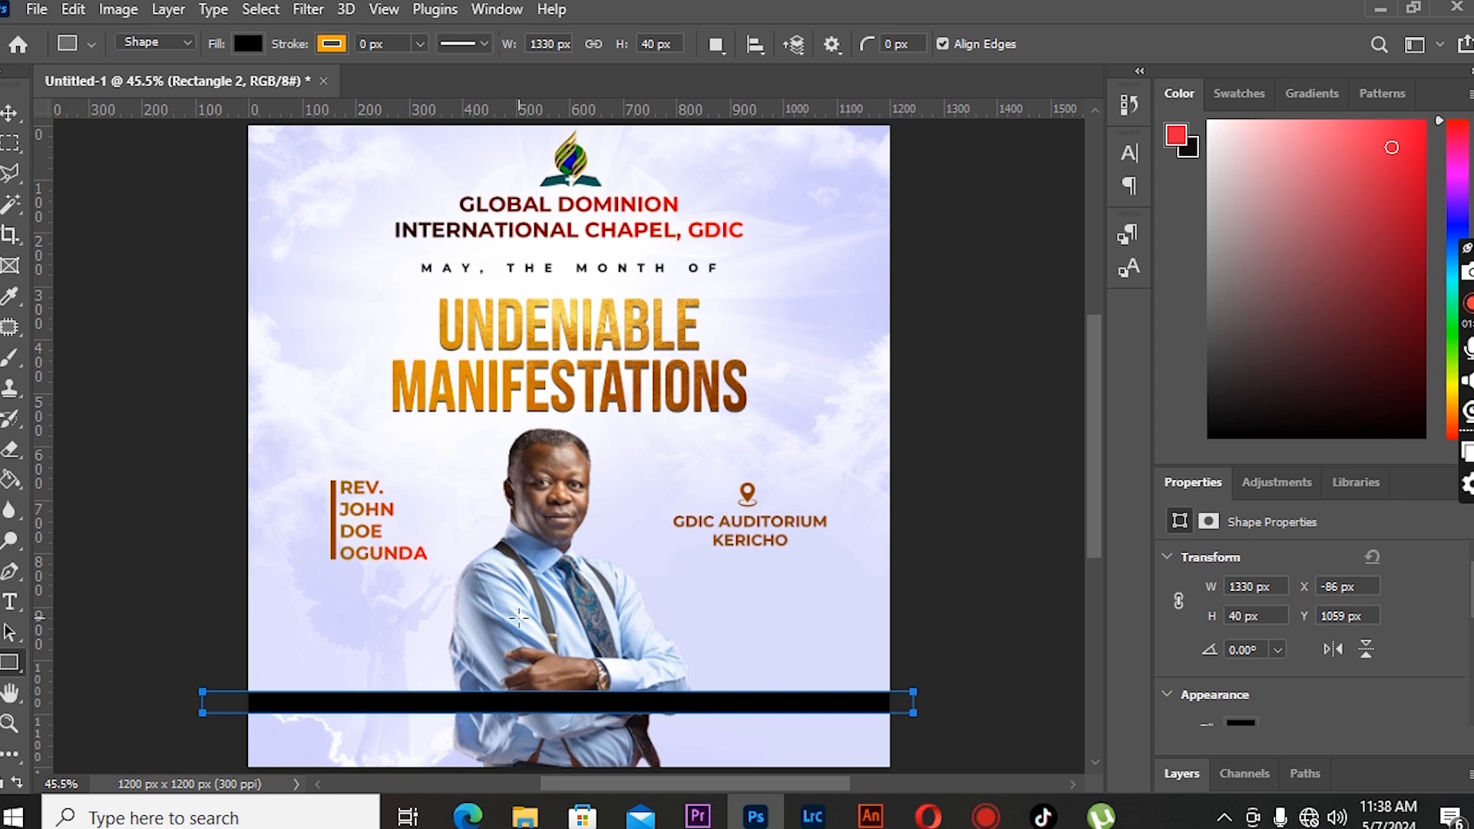
# - Move the bar down toward the flyer's bottom edge and stretch its height to about 51 px
pyautogui.click(10, 116)
pyautogui.hotkey('shift', 'Down')
pyautogui.hotkey('shift', 'Down')
pyautogui.hotkey('shift', 'Down')
pyautogui.hotkey('shift', 'Down')
pyautogui.hotkey('shift', 'Down')
pyautogui.hotkey('shift', 'Down')
pyautogui.hotkey('shift', 'Down')
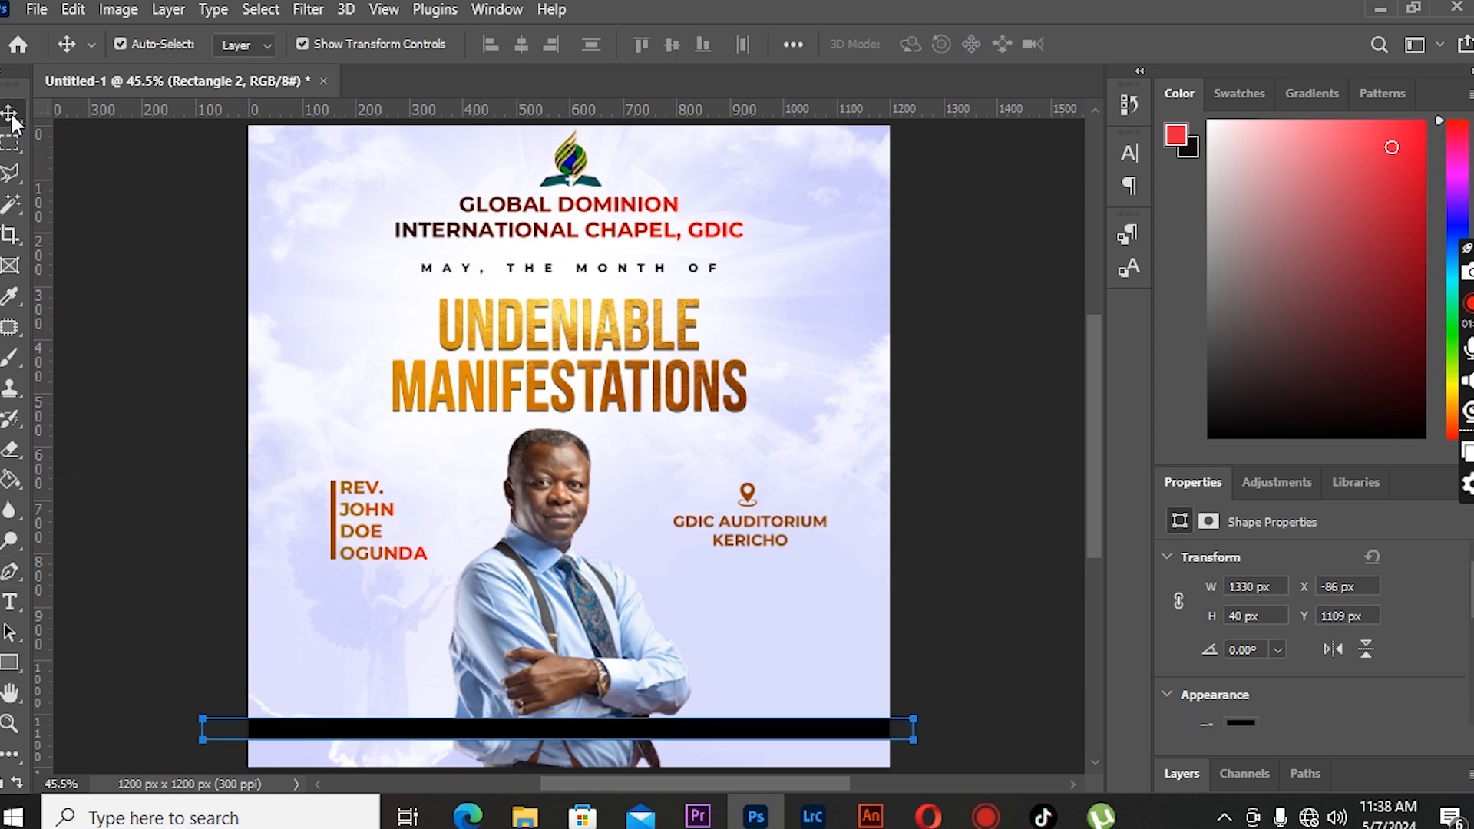
pyautogui.hotkey('ctrl', 't')
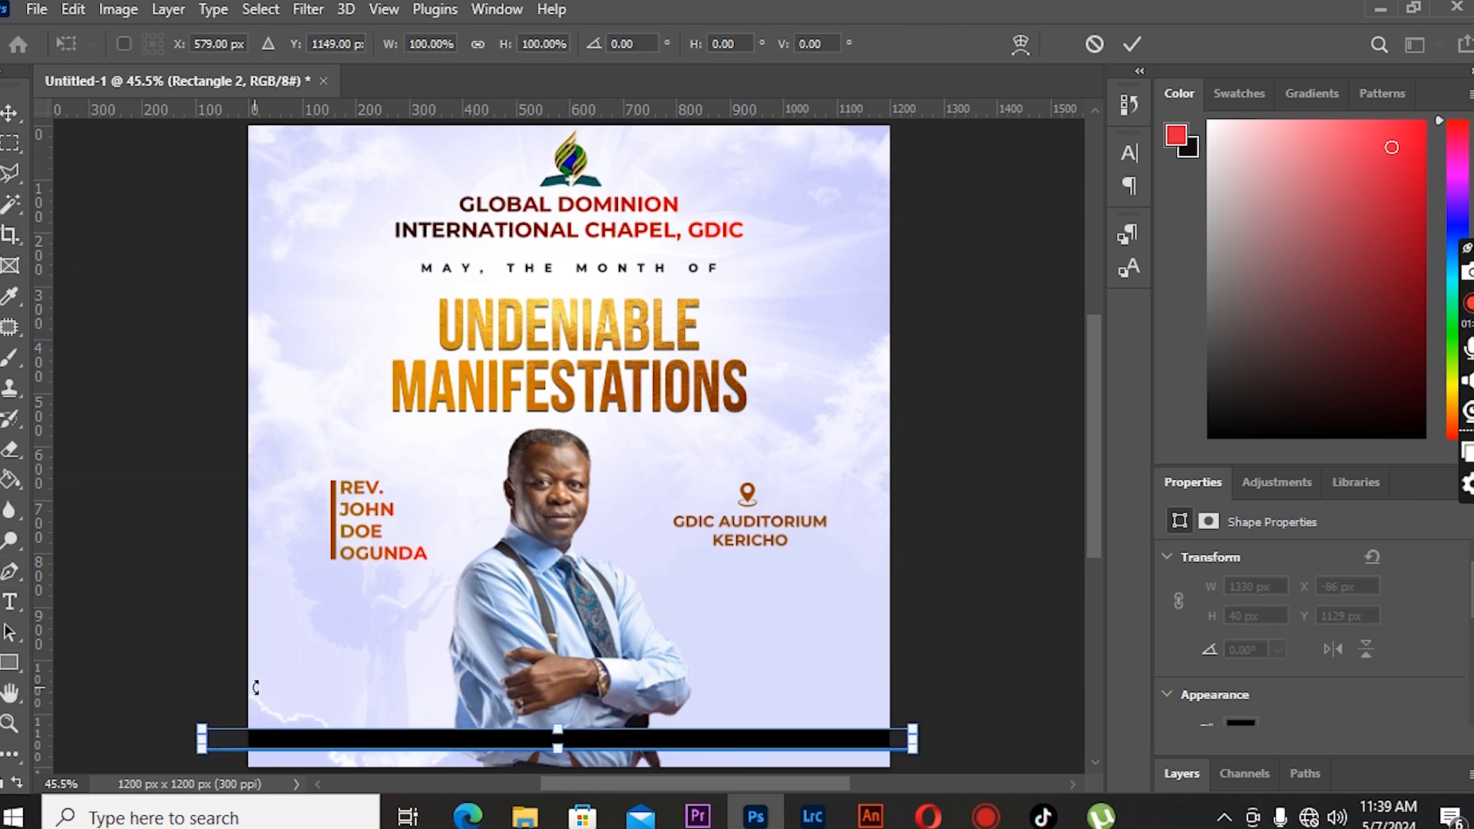
pyautogui.moveTo(558, 726); pyautogui.dragTo(562, 722)
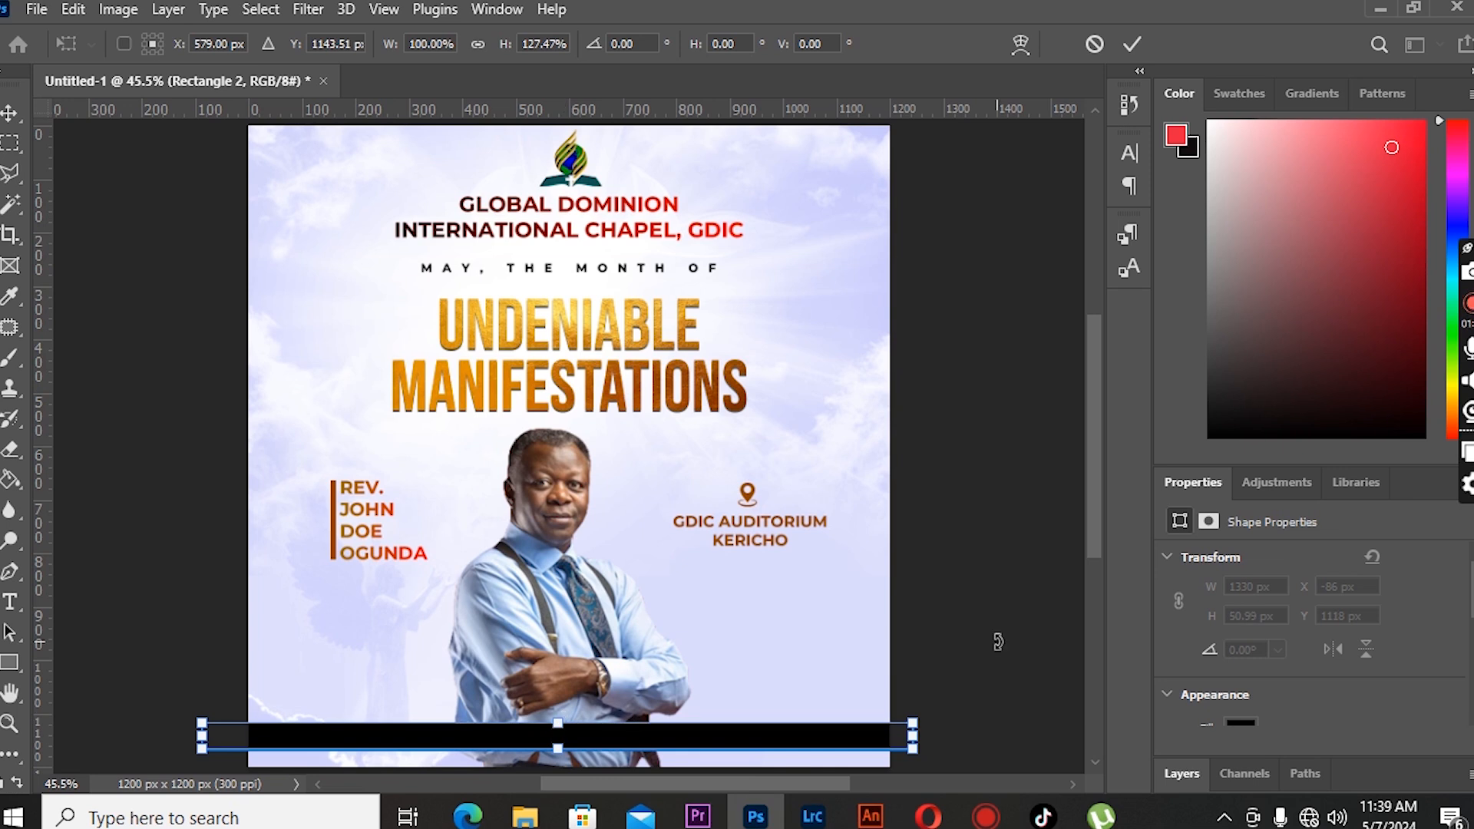
pyautogui.click(1262, 768)
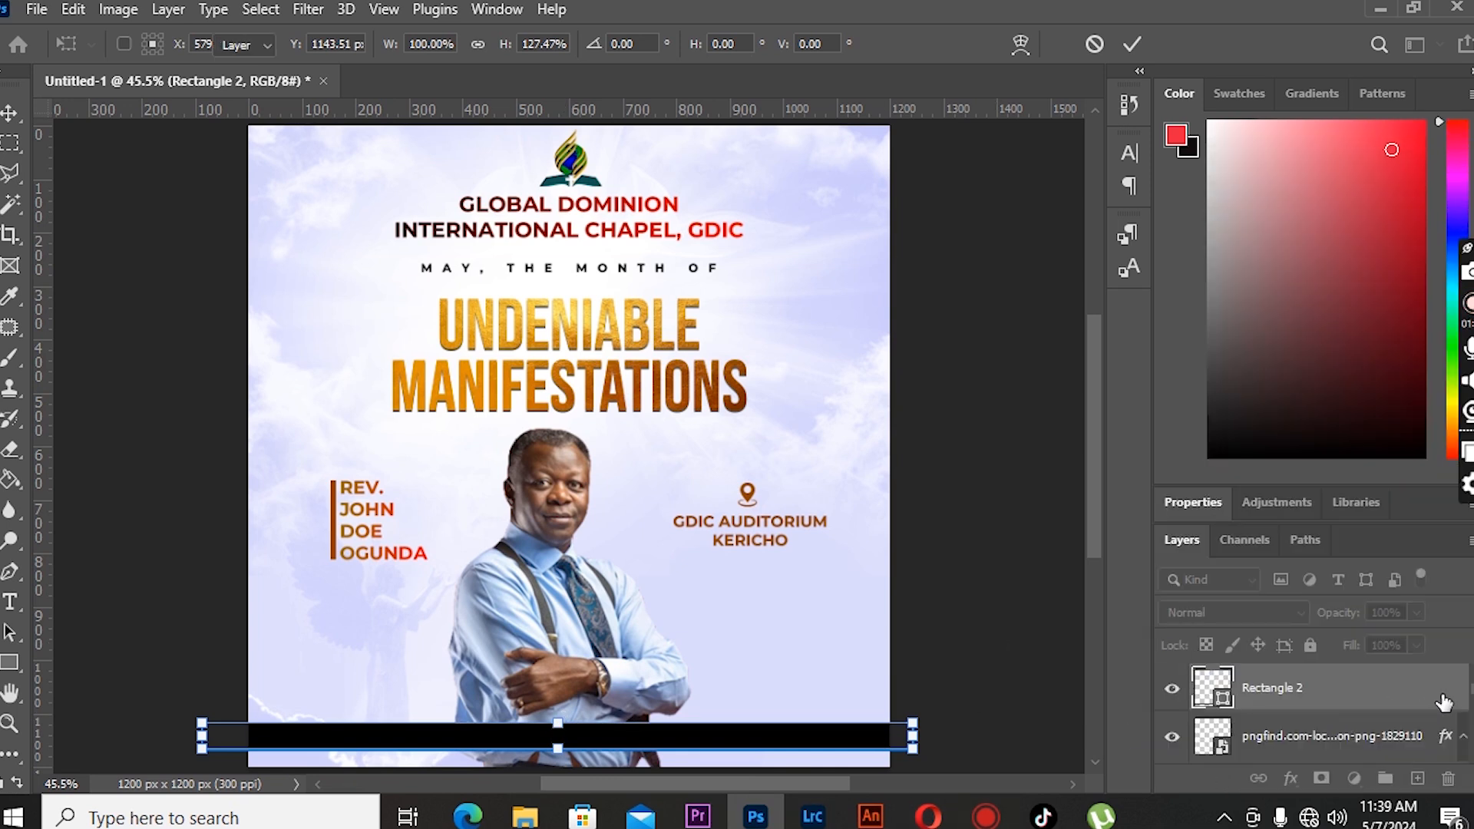
# - Apply a gradient overlay to the bar, sampling an orange-gold stop from the title and a brown 802f03 stop
pyautogui.doubleClick(1443, 703)
pyautogui.moveTo(730, 184); pyautogui.dragTo(1044, 184)
pyautogui.click(961, 537)
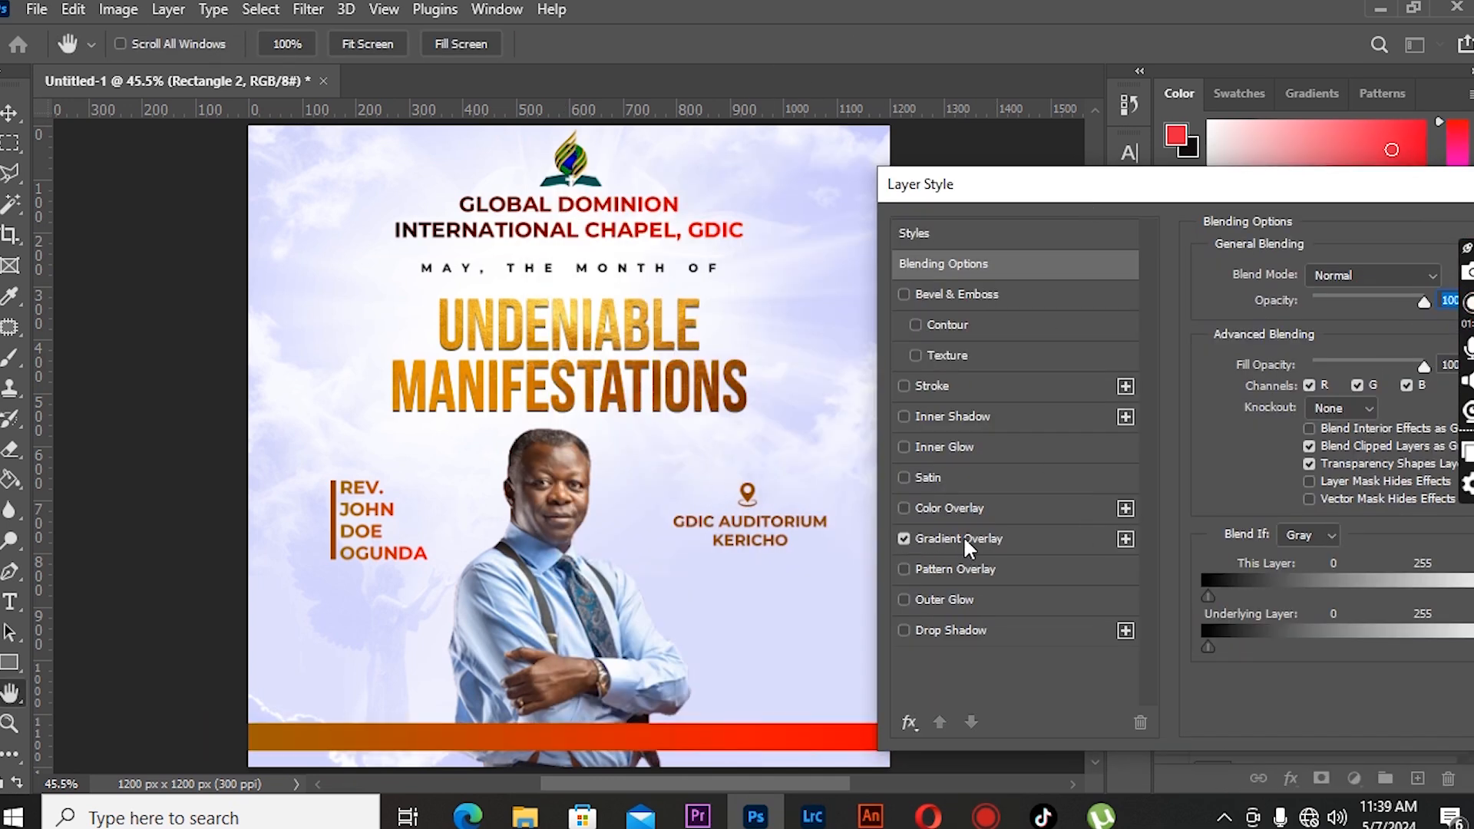
pyautogui.click(961, 536)
pyautogui.click(1349, 329)
pyautogui.click(574, 621)
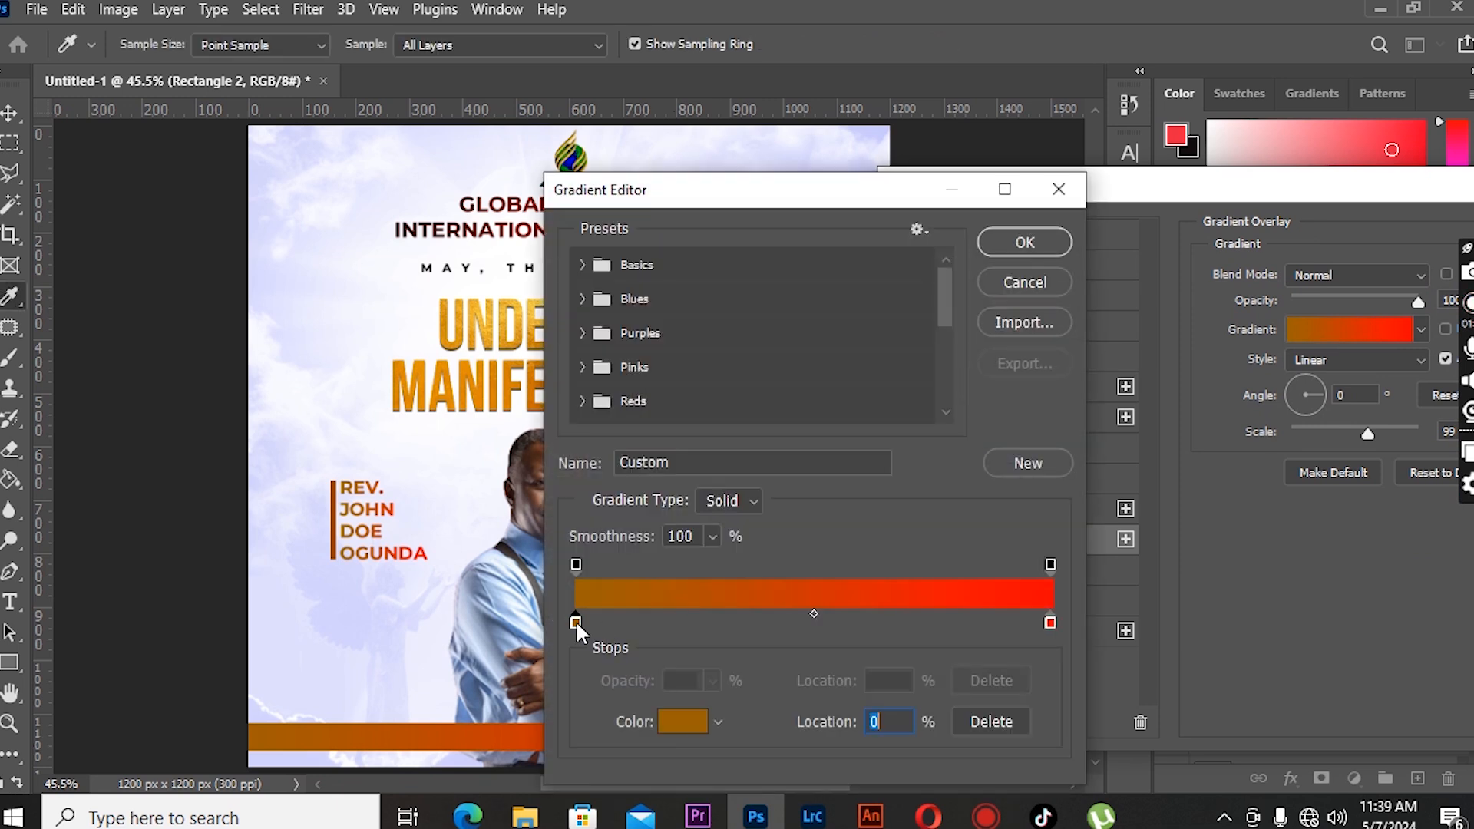
pyautogui.click(512, 392)
pyautogui.click(512, 392)
pyautogui.moveTo(743, 191); pyautogui.dragTo(1172, 231)
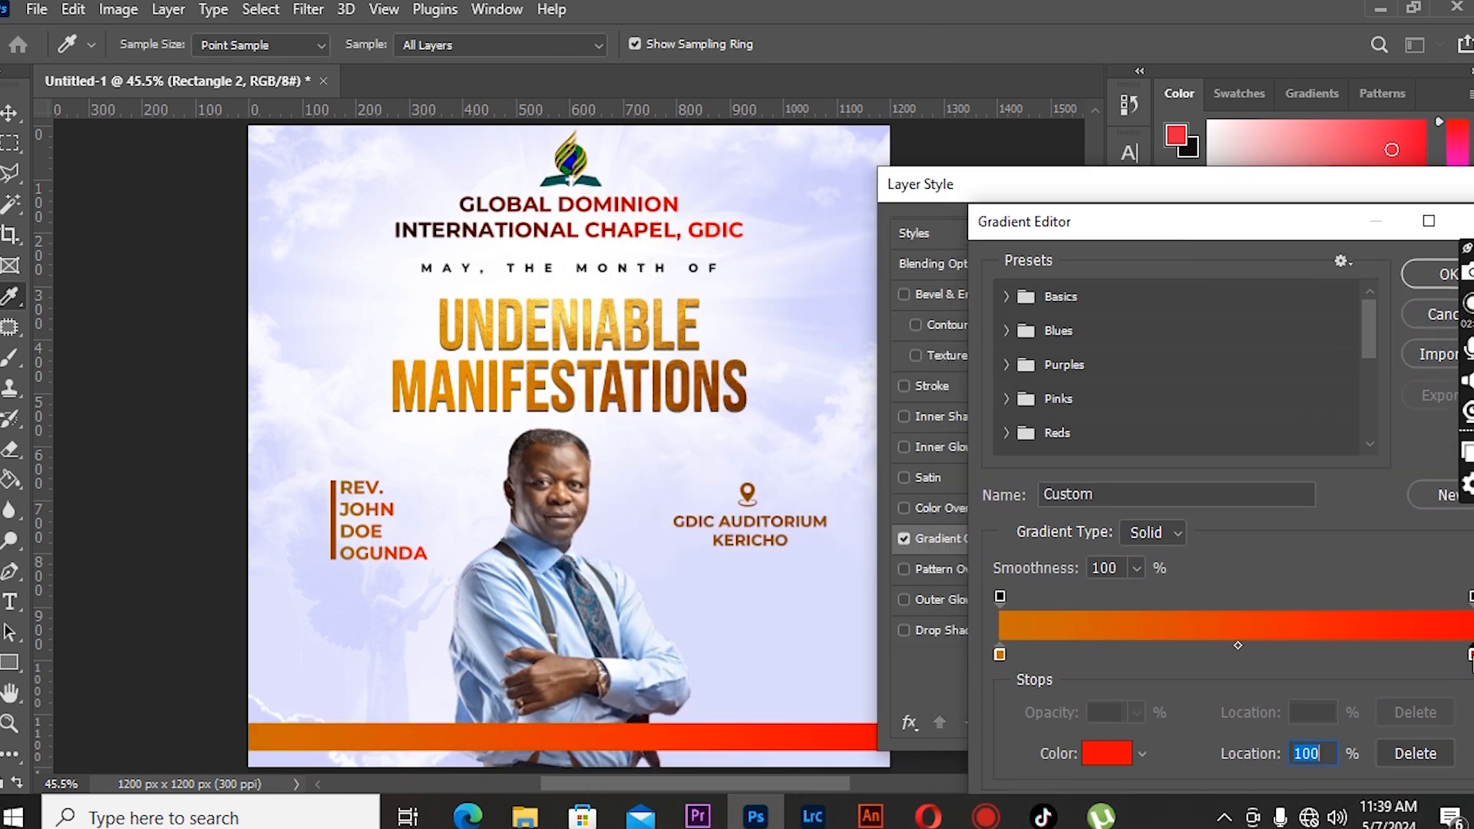
pyautogui.click(1106, 753)
pyautogui.click(732, 404)
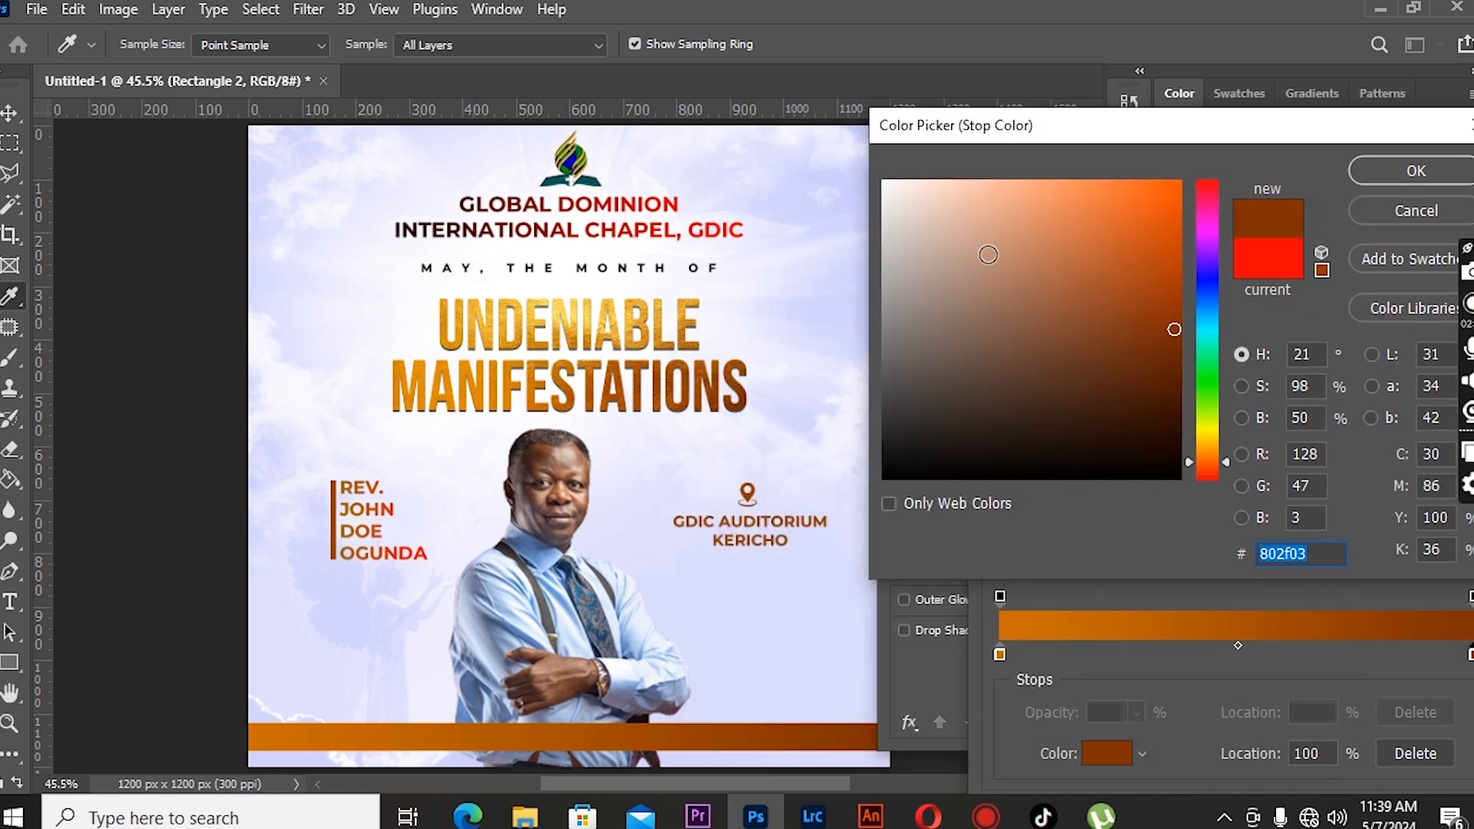
pyautogui.click(1400, 174)
pyautogui.moveTo(1216, 218); pyautogui.dragTo(1011, 233)
pyautogui.click(1244, 286)
pyautogui.moveTo(1224, 192); pyautogui.dragTo(979, 184)
pyautogui.click(1413, 230)
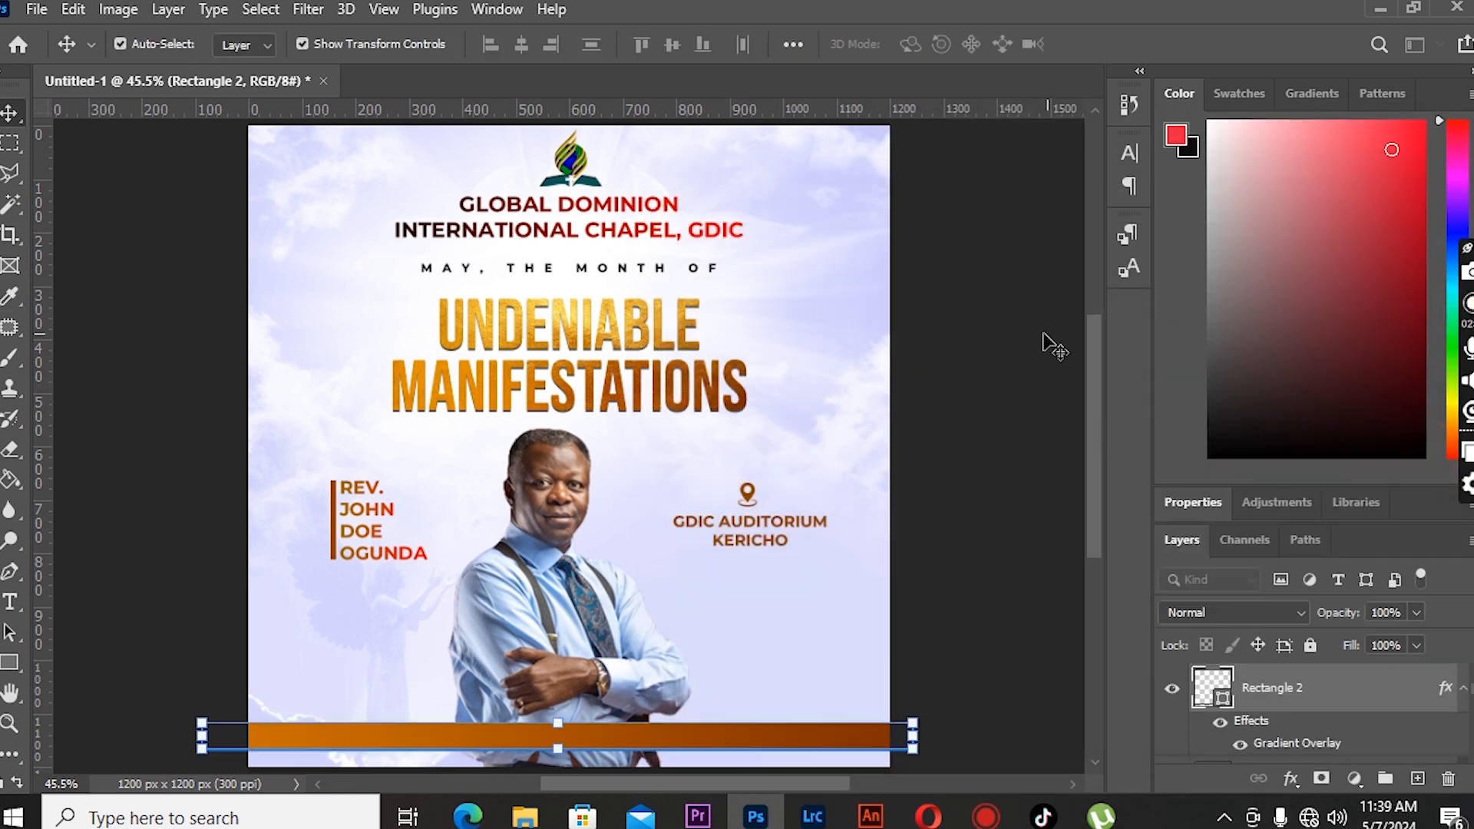
pyautogui.click(183, 336)
pyautogui.click(1463, 689)
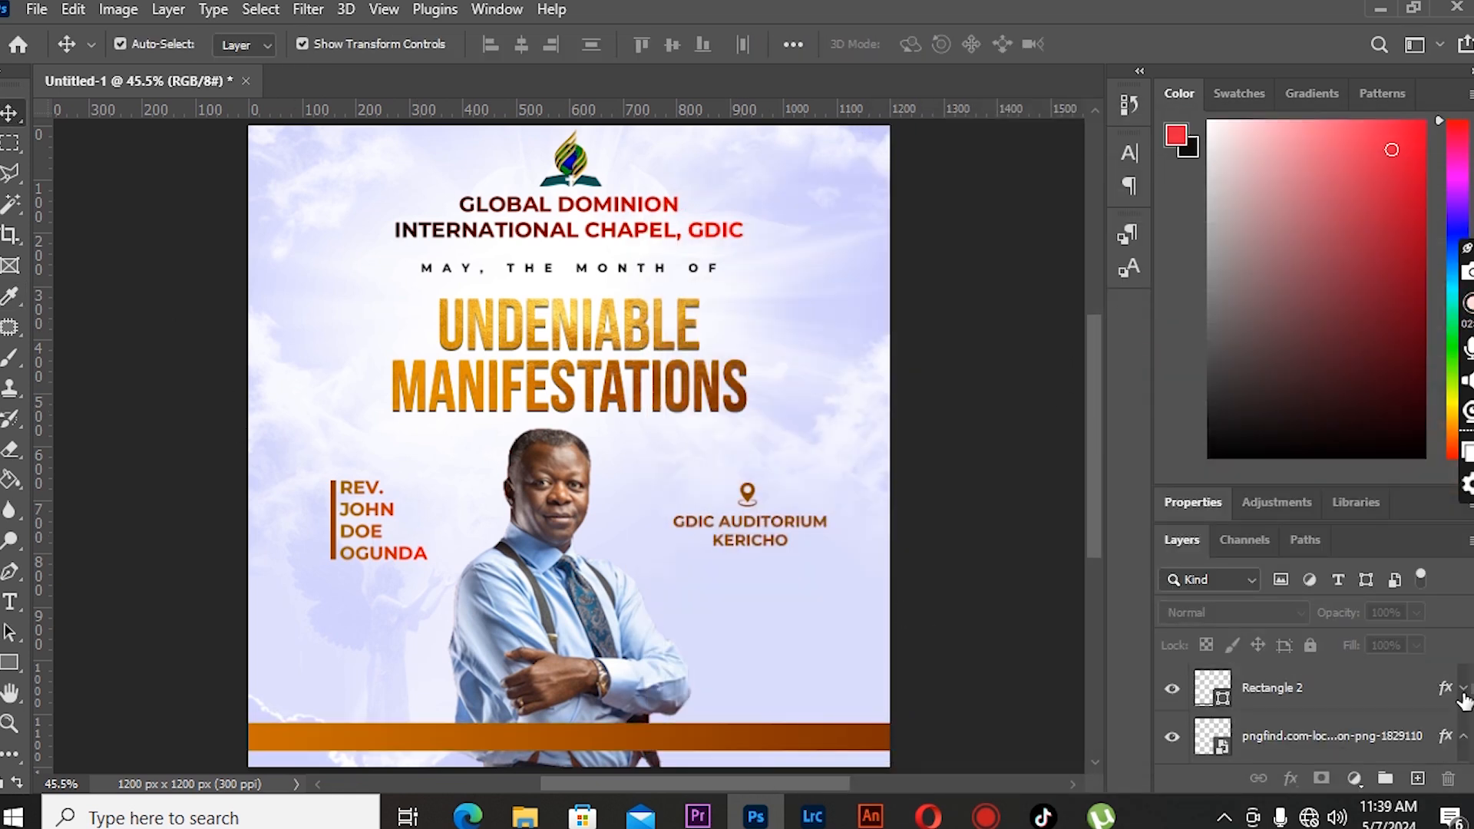
# - Place the Twitter icon image, scale it down and position it at the left end of the bar
pyautogui.click(37, 10)
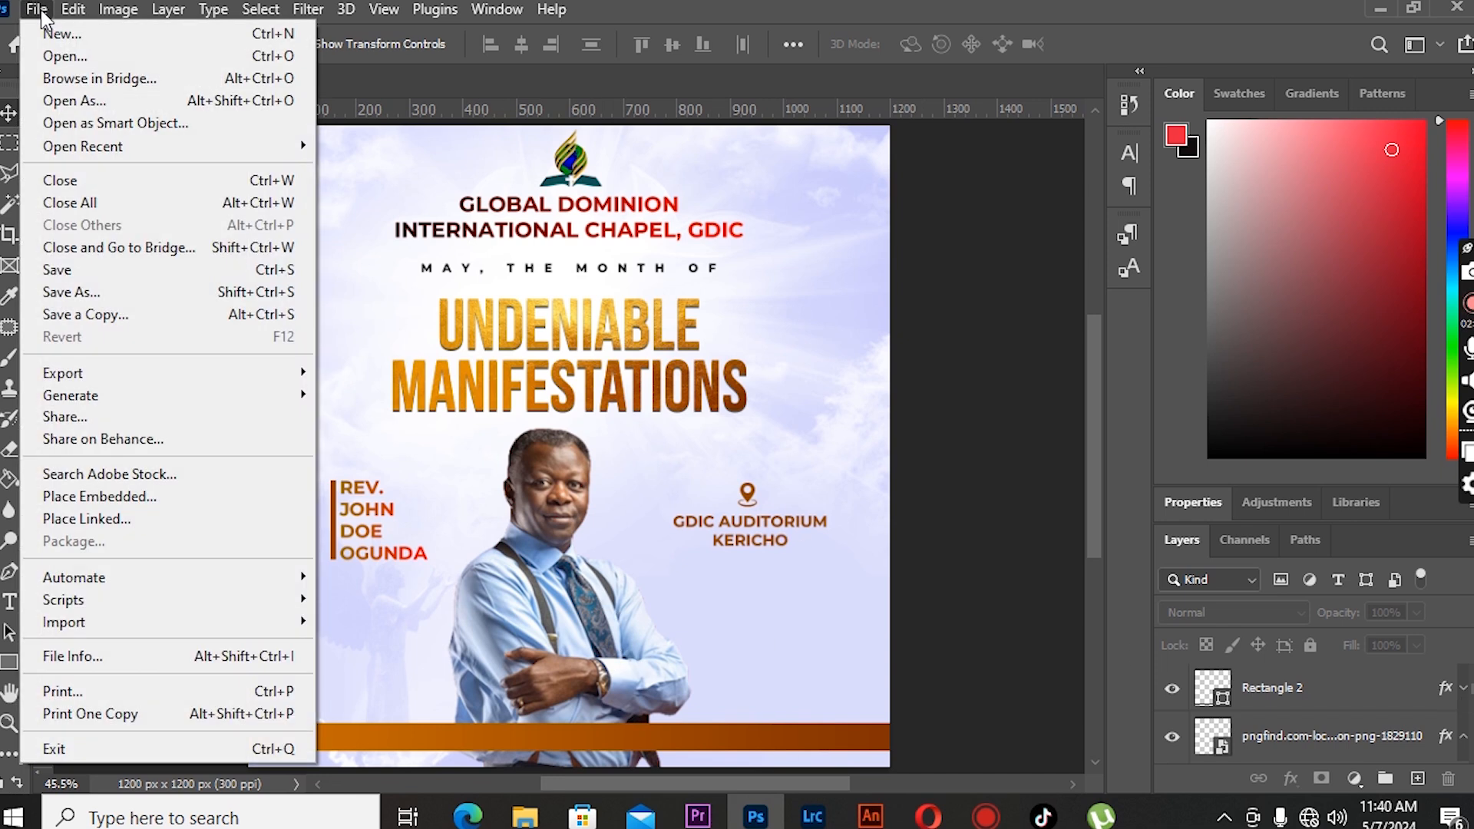
pyautogui.click(93, 494)
pyautogui.scroll(-2, 355, 384)
pyautogui.scroll(3, 355, 385)
pyautogui.scroll(-3, 355, 384)
pyautogui.click(463, 478)
pyautogui.click(523, 605)
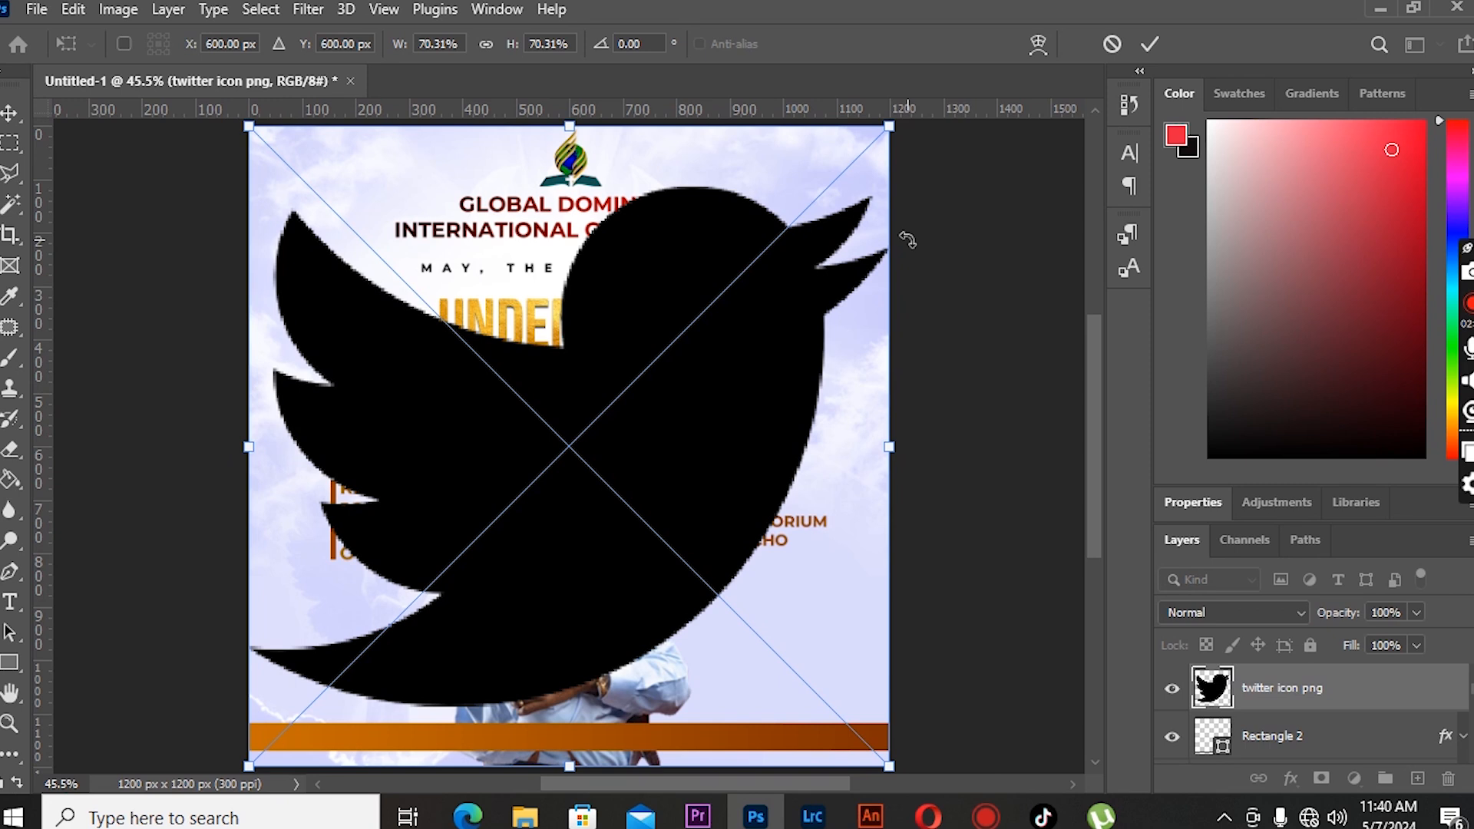
pyautogui.moveTo(890, 123); pyautogui.dragTo(294, 770)
pyautogui.click(6, 116)
pyautogui.hotkey('shift', 'Up')
pyautogui.hotkey('shift', 'Up')
pyautogui.hotkey('shift', 'Up')
pyautogui.hotkey('shift', 'Up')
pyautogui.hotkey('shift', 'Right')
pyautogui.hotkey('shift', 'Right')
pyautogui.hotkey('shift', 'Right')
pyautogui.hotkey('shift', 'Right')
pyautogui.hotkey('shift', 'Right')
pyautogui.hotkey('shift', 'Right')
pyautogui.hotkey('shift', 'Right')
pyautogui.hotkey('shift', 'Right')
pyautogui.hotkey('shift', 'Right')
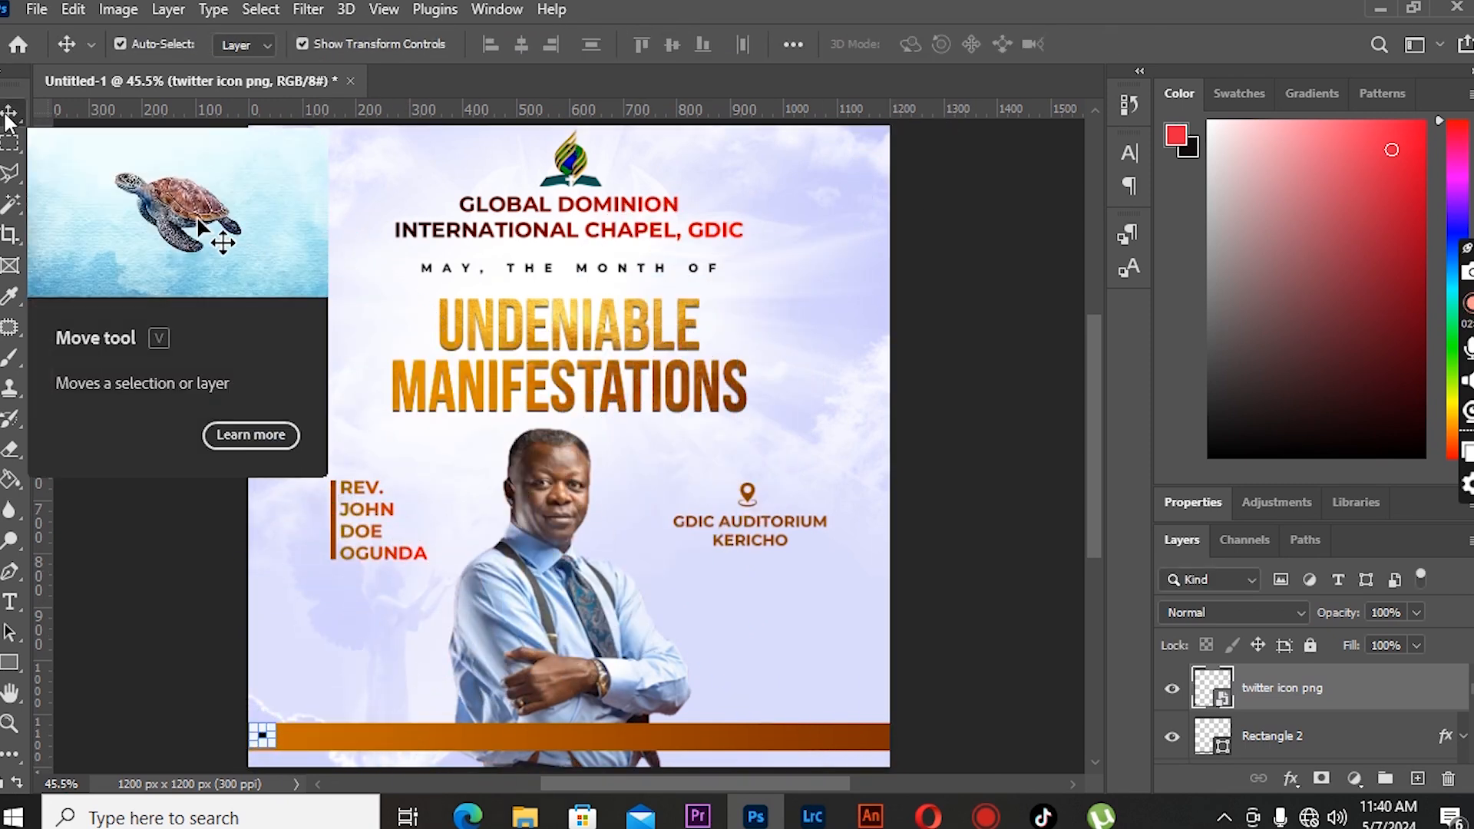
pyautogui.click(140, 206)
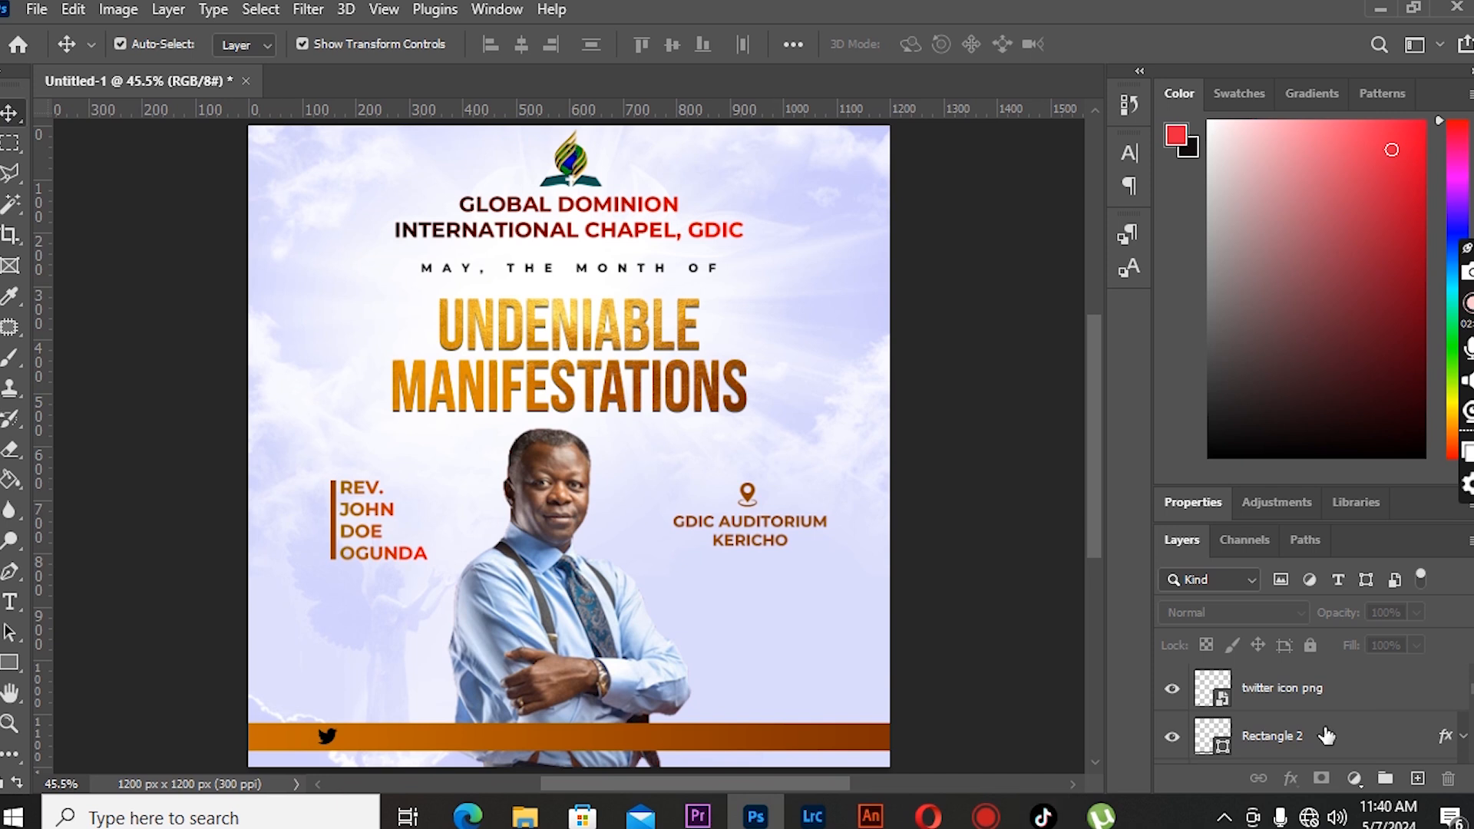
# - Place the Facebook icon image, scale it down and move it onto the middle of the bar
pyautogui.click(1316, 691)
pyautogui.click(37, 9)
pyautogui.click(131, 499)
pyautogui.doubleClick(590, 349)
pyautogui.moveTo(690, 354); pyautogui.dragTo(518, 523)
pyautogui.click(9, 113)
pyautogui.hotkey('shift', 'Down')
pyautogui.hotkey('shift', 'Down')
pyautogui.hotkey('shift', 'Down')
pyautogui.hotkey('shift', 'Down')
pyautogui.hotkey('shift', 'Down')
pyautogui.hotkey('shift', 'Down')
pyautogui.hotkey('shift', 'Down')
pyautogui.hotkey('shift', 'Down')
pyautogui.hotkey('shift', 'Down')
pyautogui.hotkey('shift', 'Down')
pyautogui.hotkey('shift', 'Down')
pyautogui.hotkey('shift', 'Down')
pyautogui.hotkey('shift', 'Down')
pyautogui.hotkey('shift', 'Down')
pyautogui.hotkey('shift', 'Down')
pyautogui.hotkey('shift', 'Down')
pyautogui.hotkey('shift', 'Down')
pyautogui.hotkey('shift', 'Down')
pyautogui.hotkey('shift', 'Down')
pyautogui.hotkey('shift', 'Down')
pyautogui.hotkey('shift', 'Down')
pyautogui.hotkey('shift', 'Down')
pyautogui.hotkey('shift', 'Down')
pyautogui.hotkey('shift', 'Down')
pyautogui.hotkey('shift', 'Down')
pyautogui.hotkey('shift', 'Down')
pyautogui.hotkey('shift', 'Down')
pyautogui.hotkey('shift', 'Down')
pyautogui.hotkey('shift', 'Down')
pyautogui.hotkey('shift', 'Down')
pyautogui.hotkey('shift', 'Down')
pyautogui.hotkey('shift', 'Down')
pyautogui.hotkey('shift', 'Down')
pyautogui.hotkey('shift', 'Down')
pyautogui.hotkey('shift', 'Down')
pyautogui.hotkey('shift', 'Down')
pyautogui.hotkey('shift', 'Down')
pyautogui.hotkey('shift', 'Down')
pyautogui.hotkey('shift', 'Down')
pyautogui.hotkey('shift', 'Down')
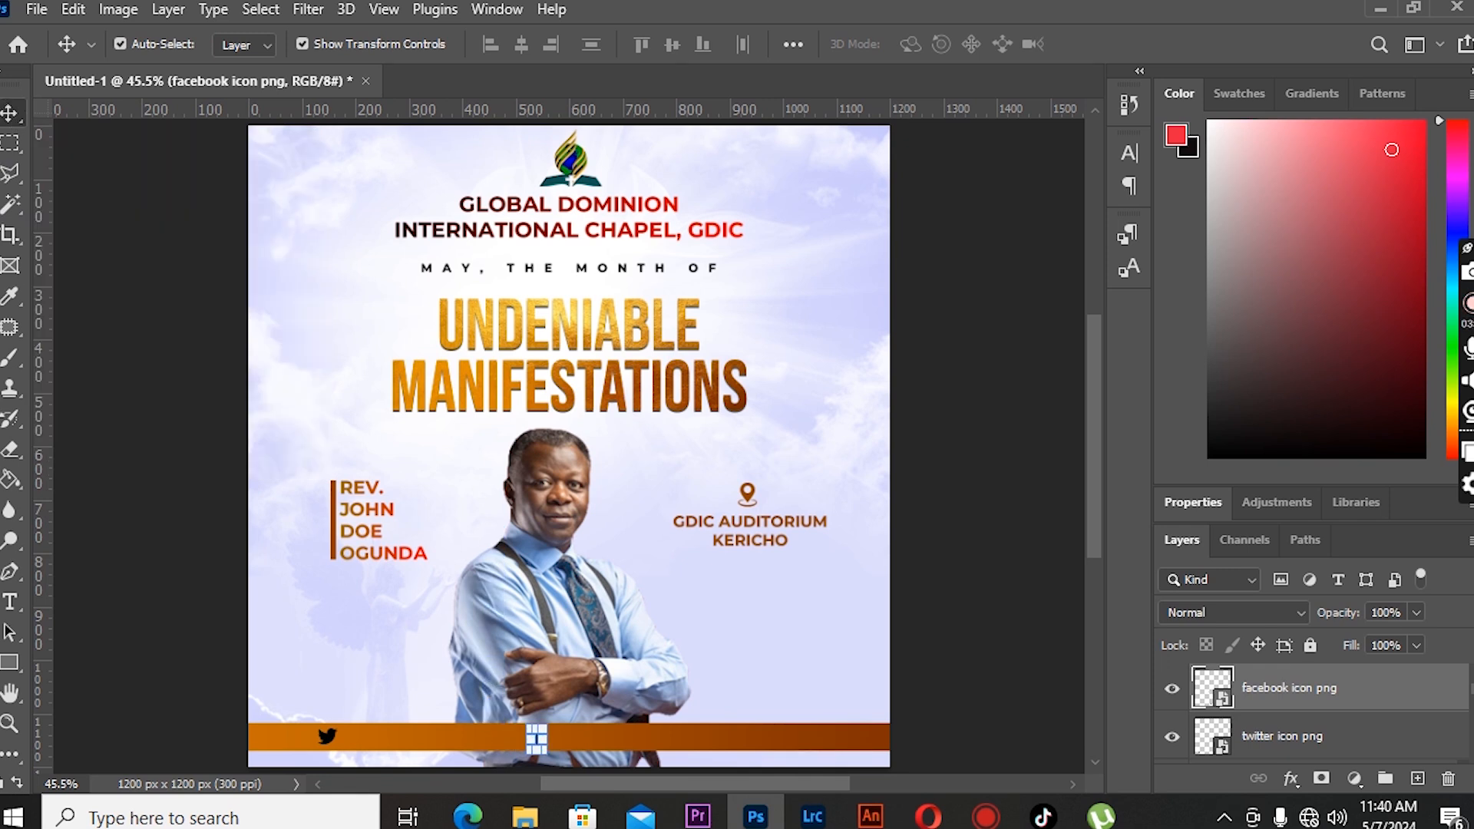
pyautogui.hotkey('ctrl', 't')
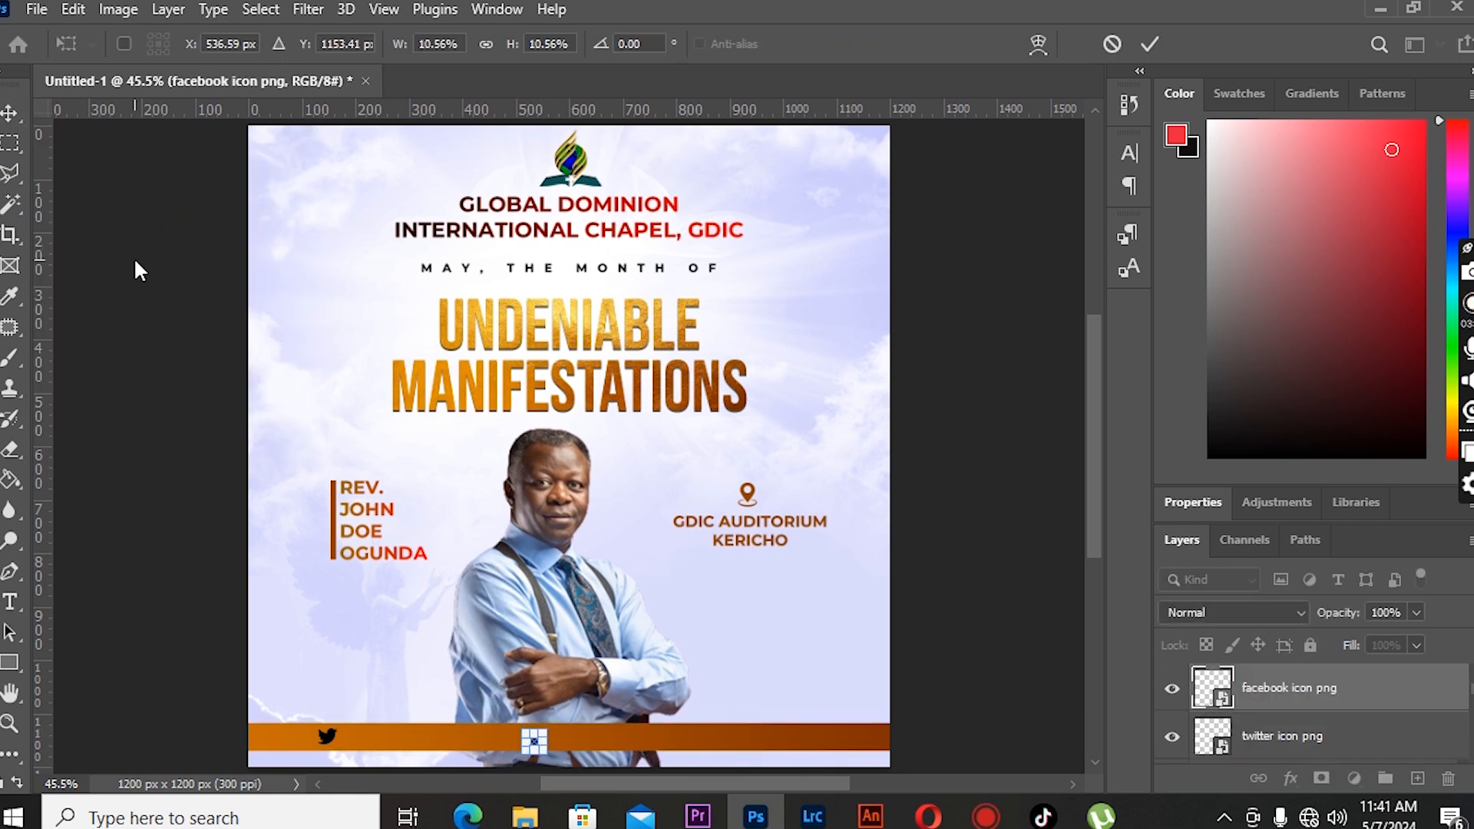
pyautogui.press('Return')
pyautogui.click(163, 478)
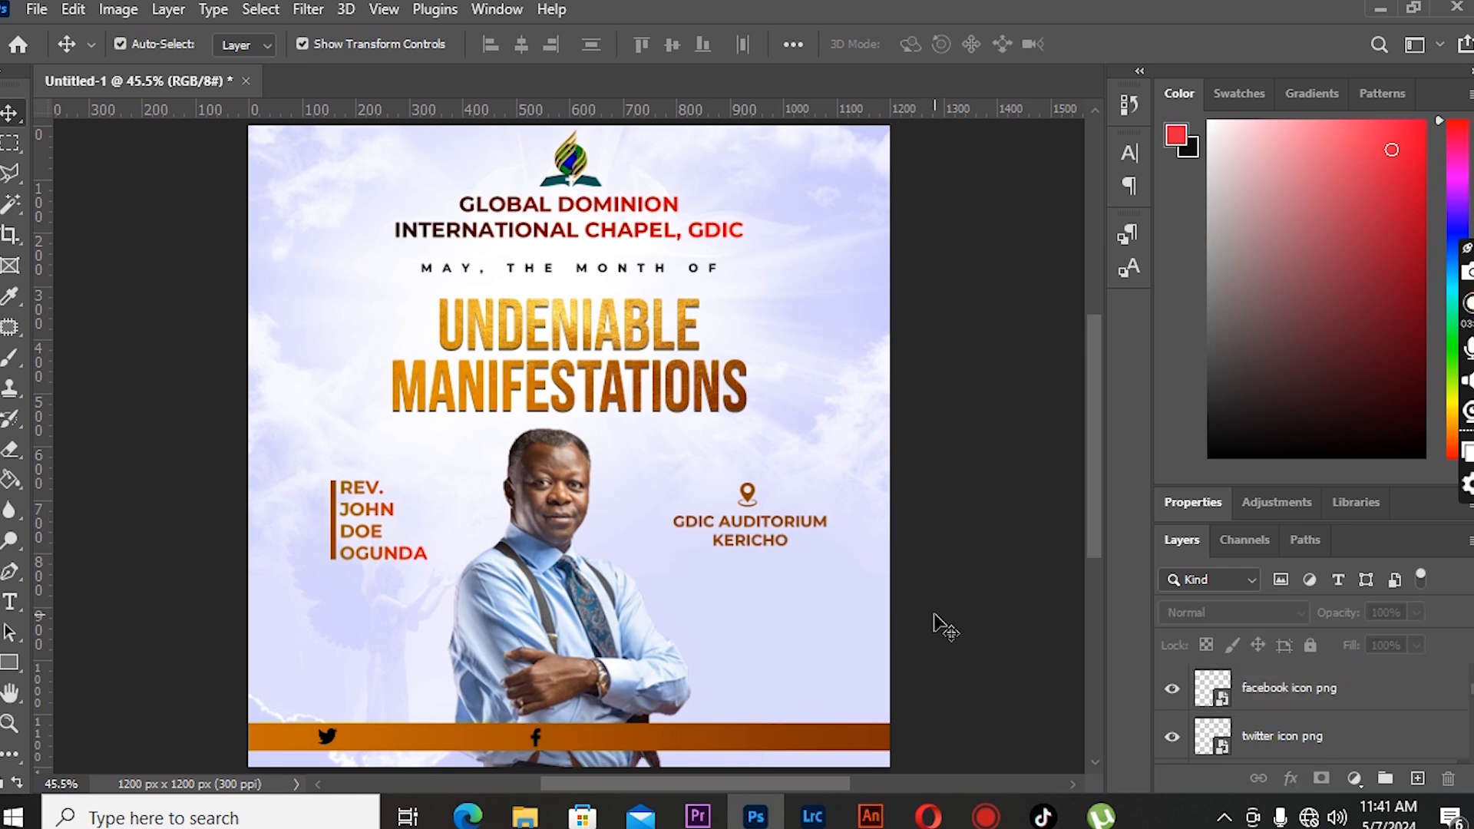
# - Place the Instagram clipart image, scale it down and position it at the right end of the bar
pyautogui.click(37, 10)
pyautogui.click(177, 500)
pyautogui.click(423, 307)
pyautogui.click(510, 611)
pyautogui.moveTo(937, 115); pyautogui.dragTo(274, 740)
pyautogui.hotkey('shift', 'Right')
pyautogui.hotkey('shift', 'Right')
pyautogui.hotkey('shift', 'Right')
pyautogui.hotkey('shift', 'Right')
pyautogui.hotkey('shift', 'Right')
pyautogui.hotkey('shift', 'Right')
pyautogui.hotkey('shift', 'Right')
pyautogui.hotkey('shift', 'Right')
pyautogui.hotkey('shift', 'Right')
pyautogui.hotkey('shift', 'Right')
pyautogui.hotkey('shift', 'Right')
pyautogui.hotkey('shift', 'Right')
pyautogui.hotkey('shift', 'Right')
pyautogui.hotkey('shift', 'Right')
pyautogui.hotkey('shift', 'Right')
pyautogui.hotkey('shift', 'Right')
pyautogui.hotkey('shift', 'Right')
pyautogui.hotkey('shift', 'Right')
pyautogui.hotkey('shift', 'Right')
pyautogui.hotkey('shift', 'Right')
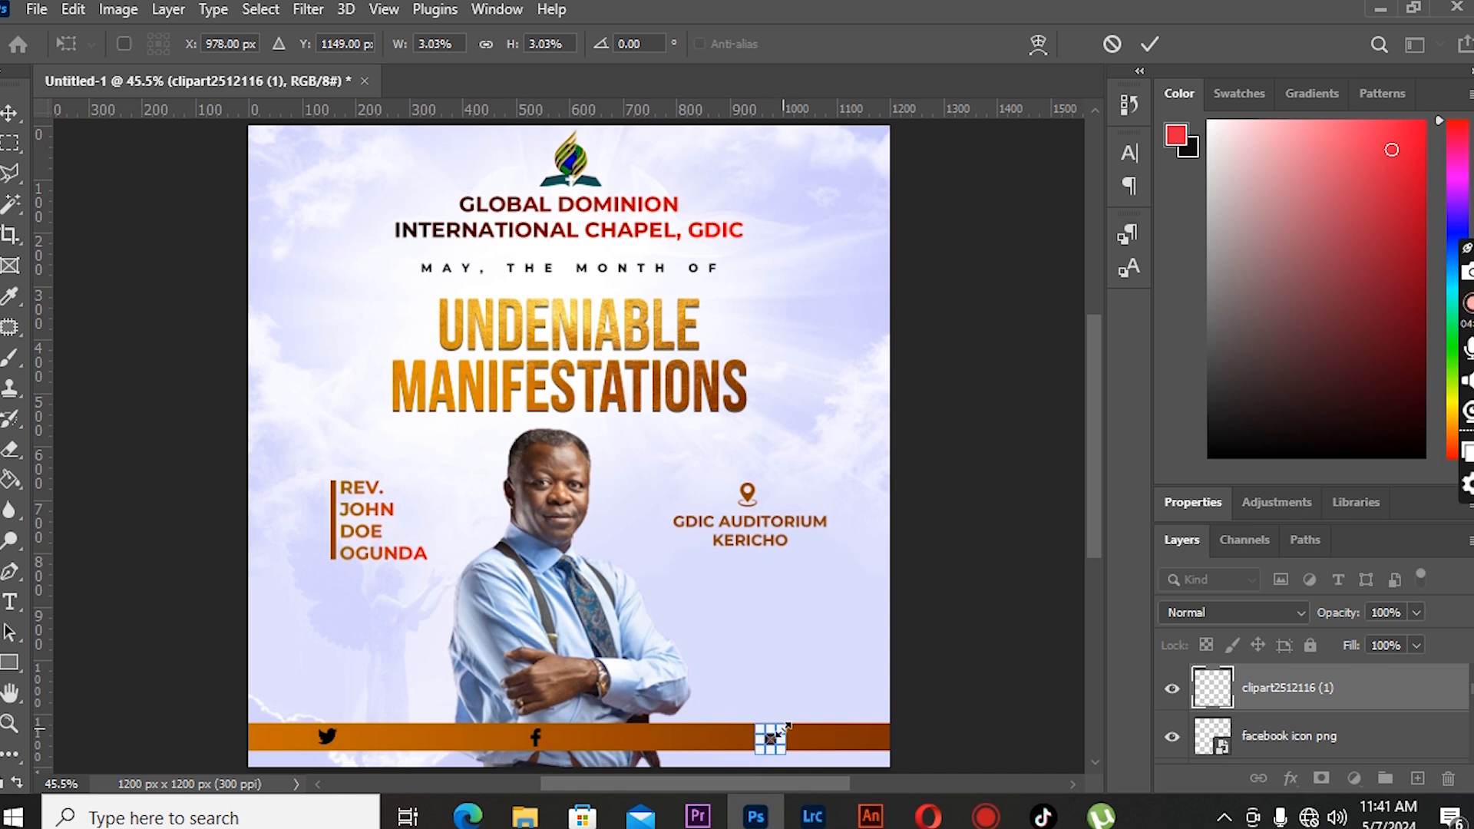
pyautogui.press('Return')
pyautogui.click(292, 514)
pyautogui.moveTo(776, 744); pyautogui.dragTo(38, 147)
pyautogui.press('Return')
pyautogui.moveTo(582, 782); pyautogui.dragTo(689, 788)
pyautogui.scroll(-3, 522, 545)
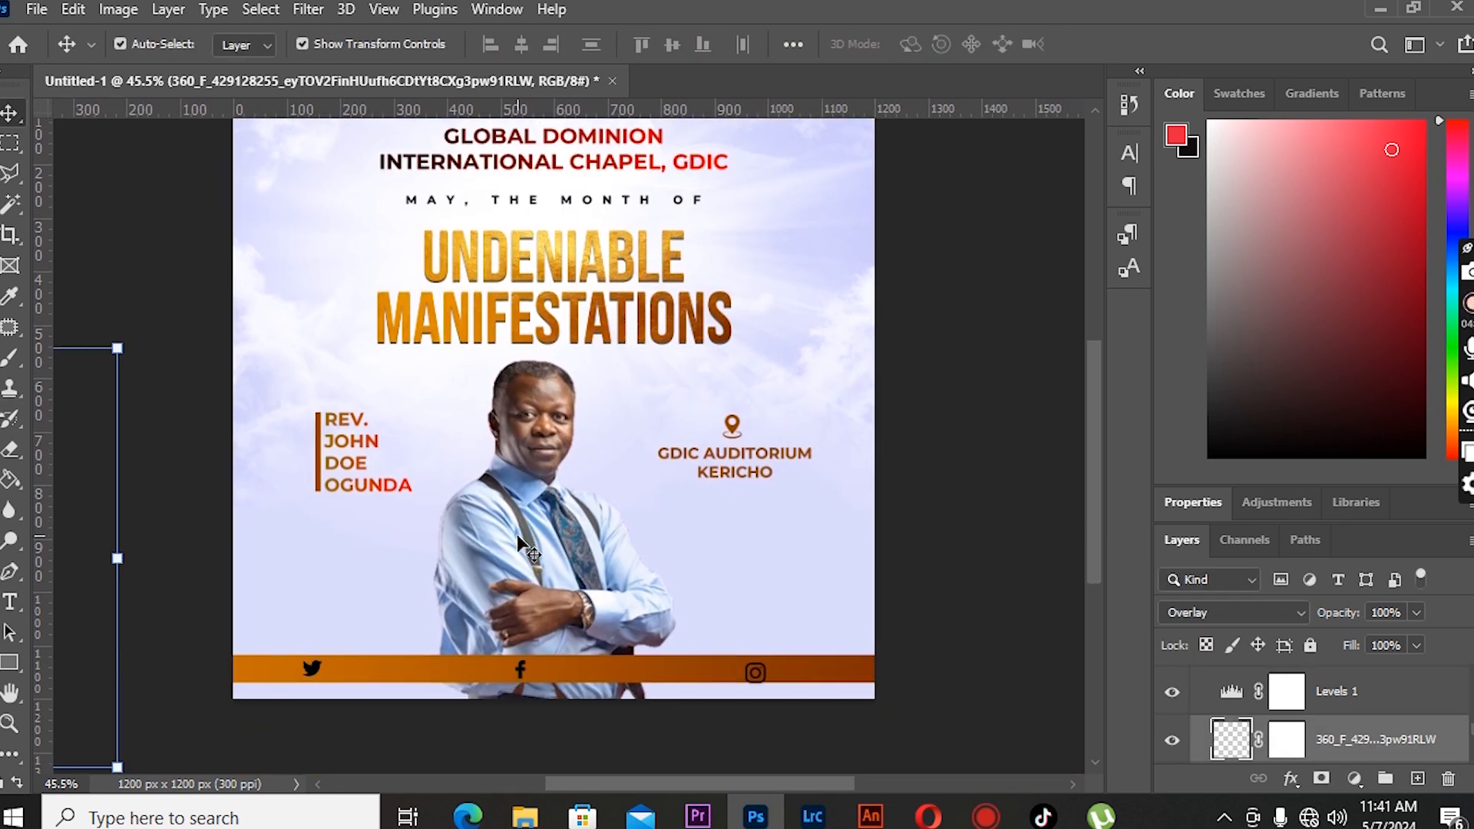
# - Adjust the Instagram and Facebook icons' positions along the bar
pyautogui.click(152, 435)
pyautogui.click(767, 677)
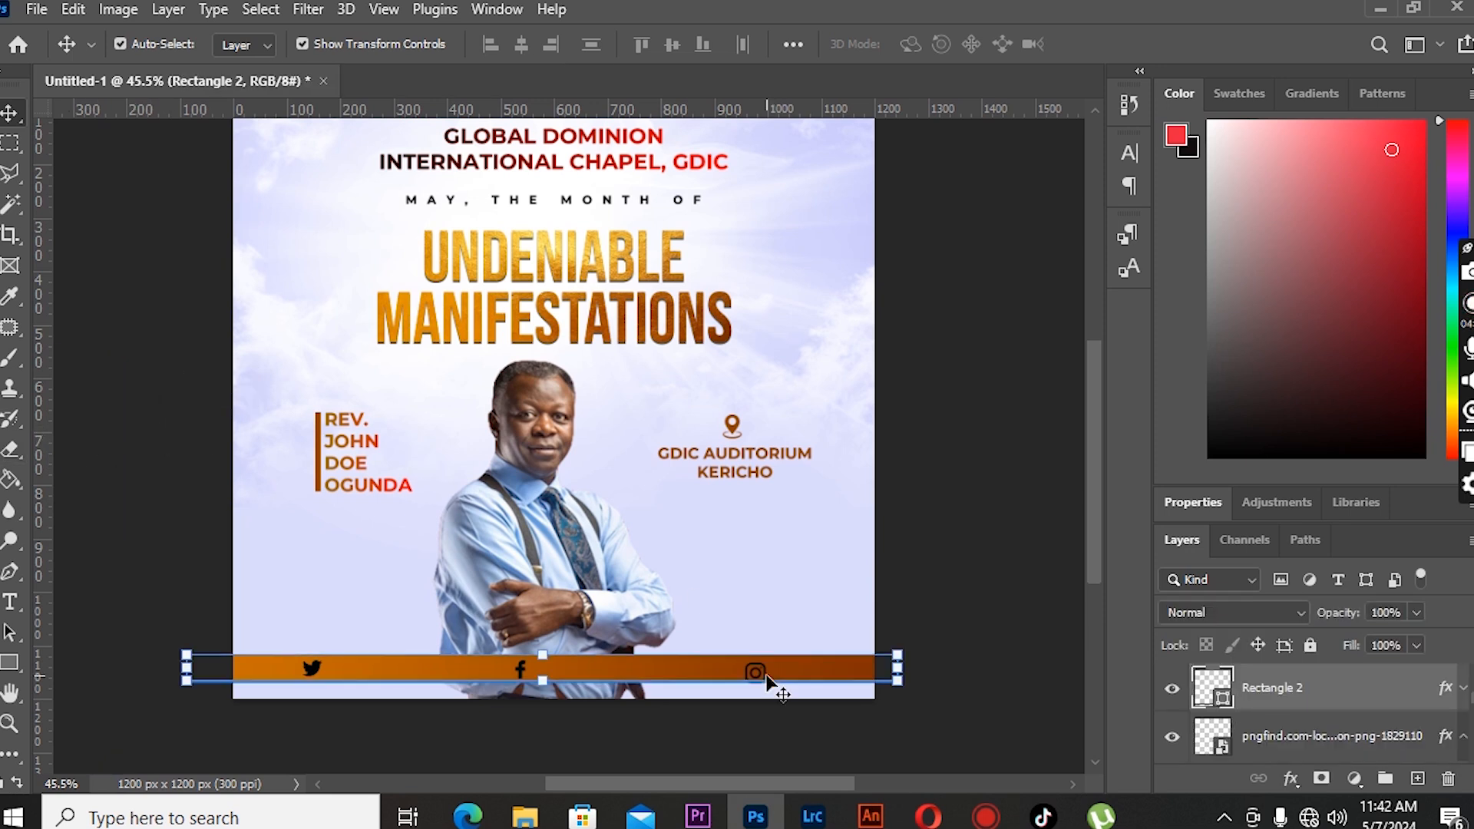
pyautogui.click(761, 673)
pyautogui.click(766, 662)
pyautogui.moveTo(766, 661); pyautogui.dragTo(763, 665)
pyautogui.click(7, 117)
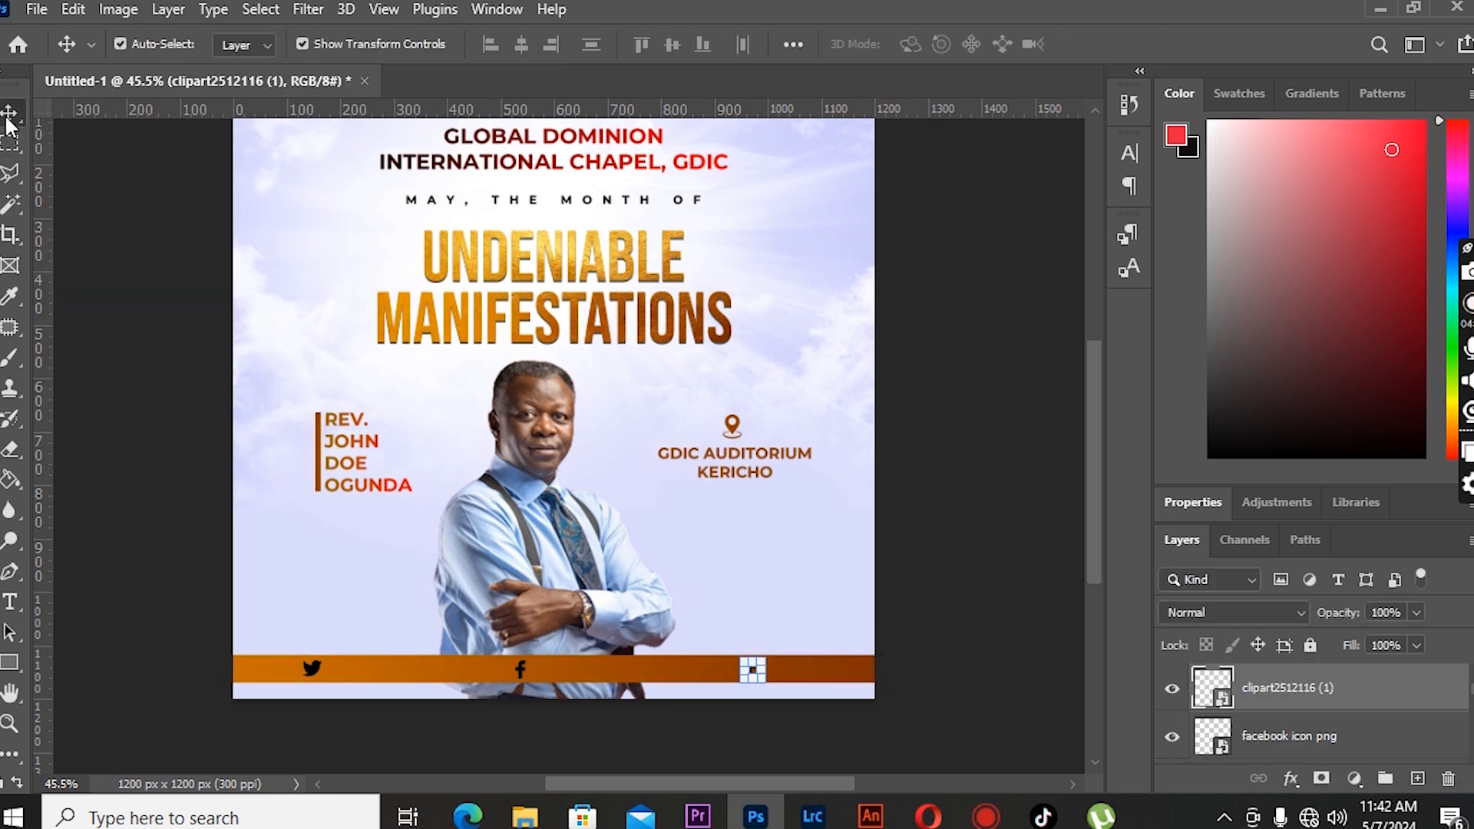
pyautogui.click(944, 272)
pyautogui.click(522, 674)
pyautogui.click(435, 571)
pyautogui.click(520, 665)
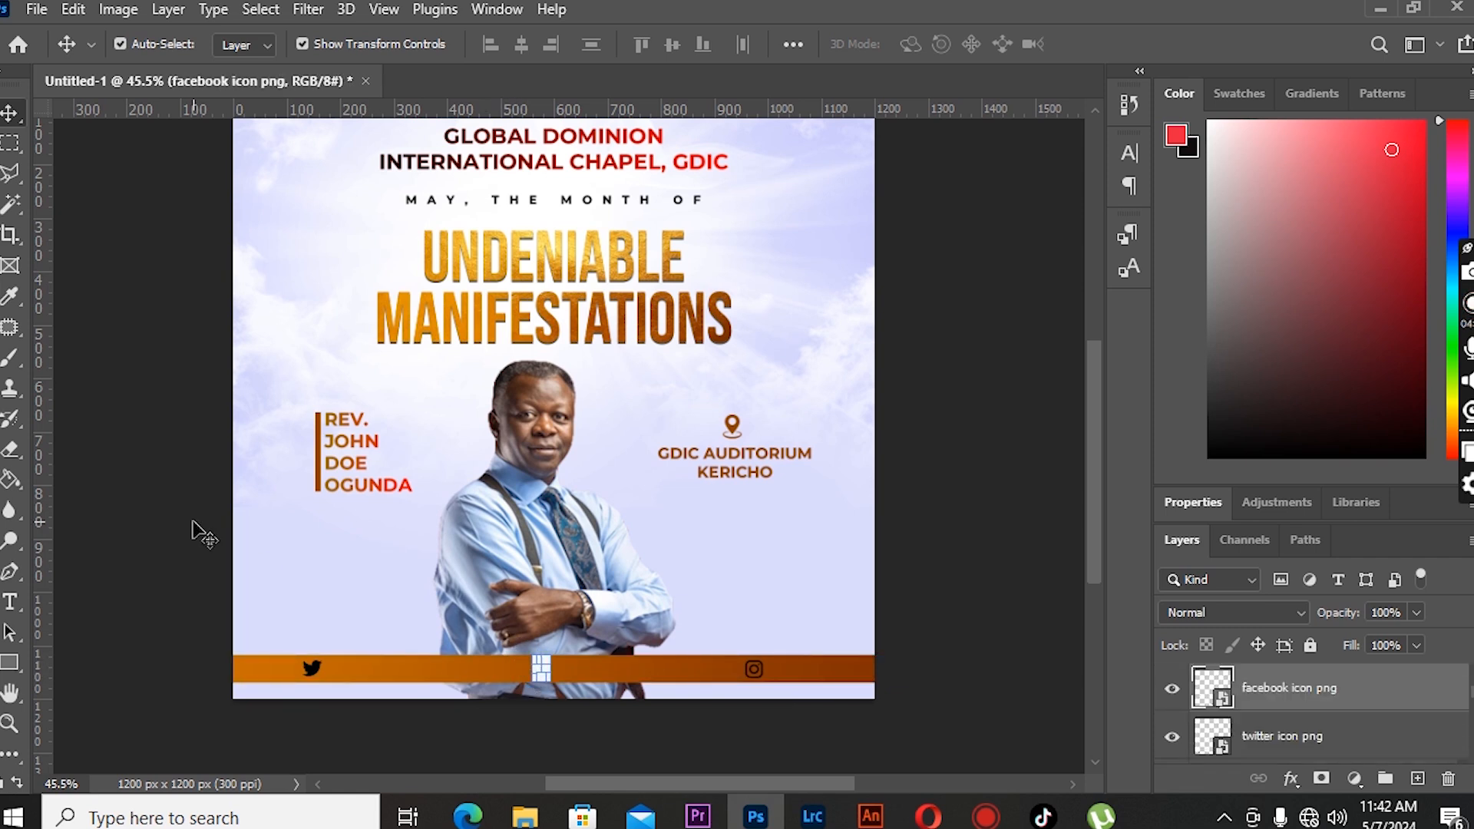
pyautogui.click(806, 725)
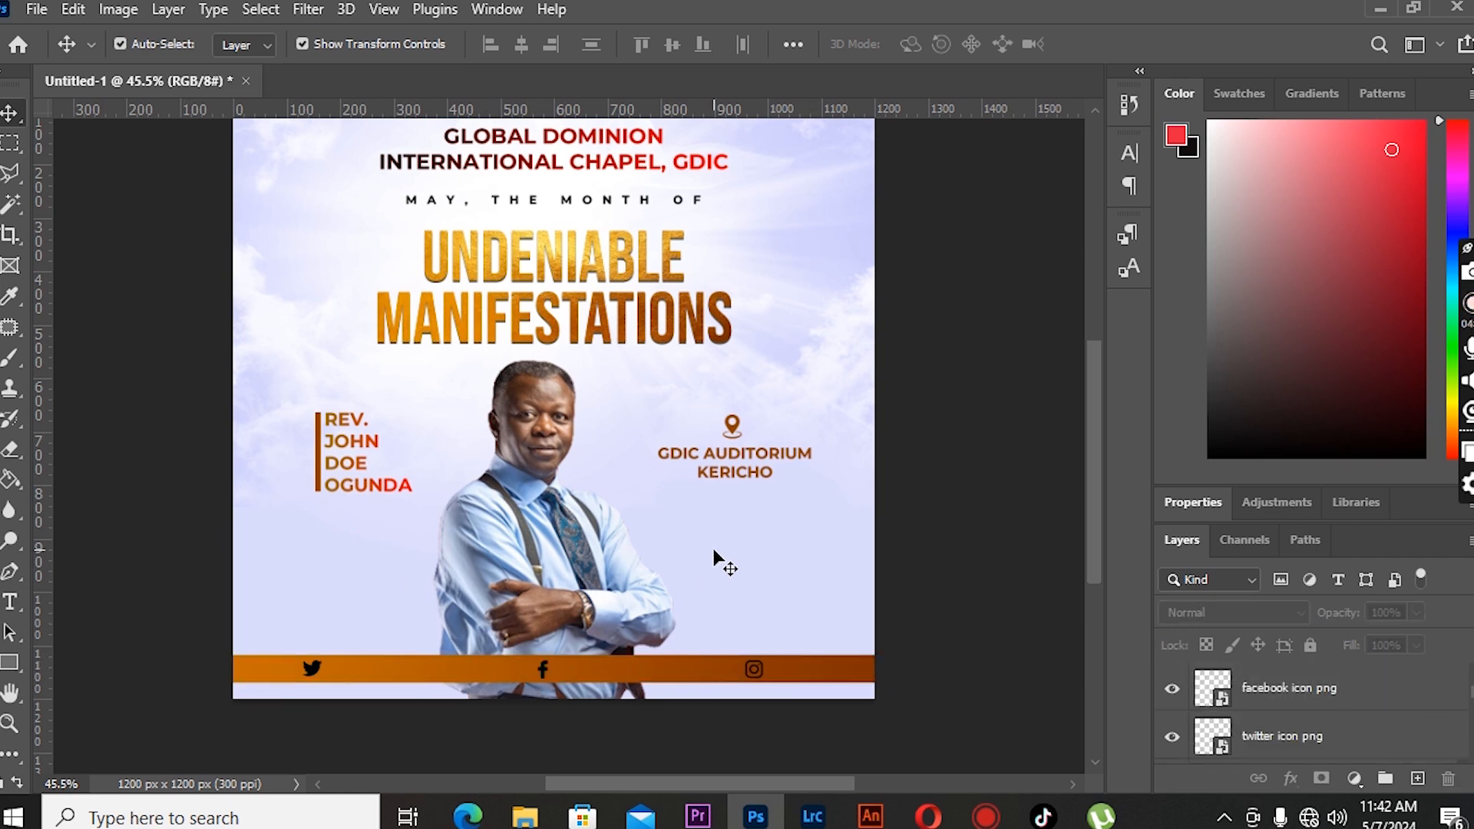
# - Group the three social media icon layers together
pyautogui.scroll(1, 672, 567)
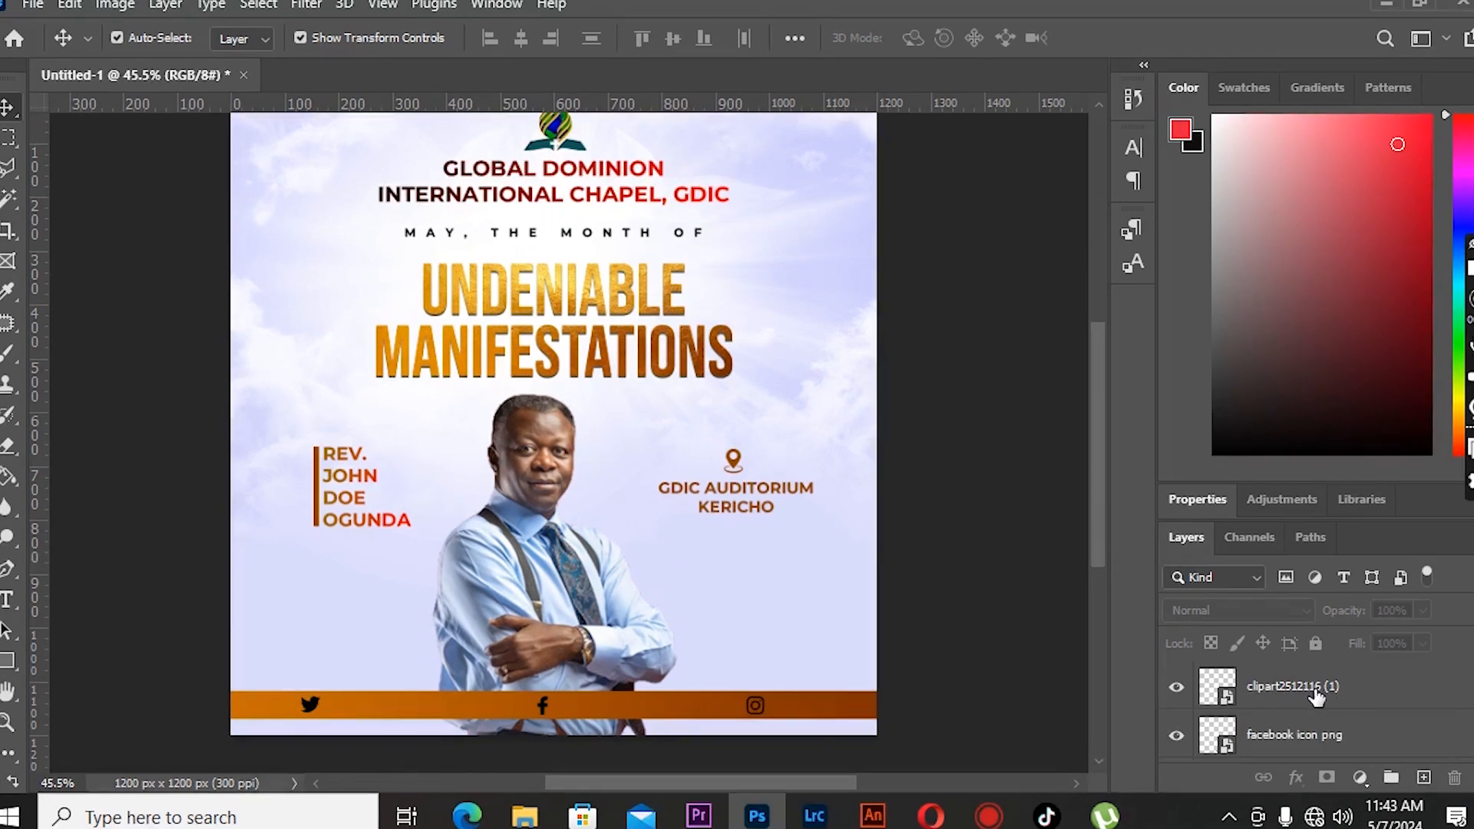
pyautogui.click(1315, 700)
pyautogui.scroll(-2, 1315, 701)
pyautogui.keyDown('shift'); pyautogui.click(1309, 701); pyautogui.keyUp('shift')
pyautogui.hotkey('ctrl', 'g')
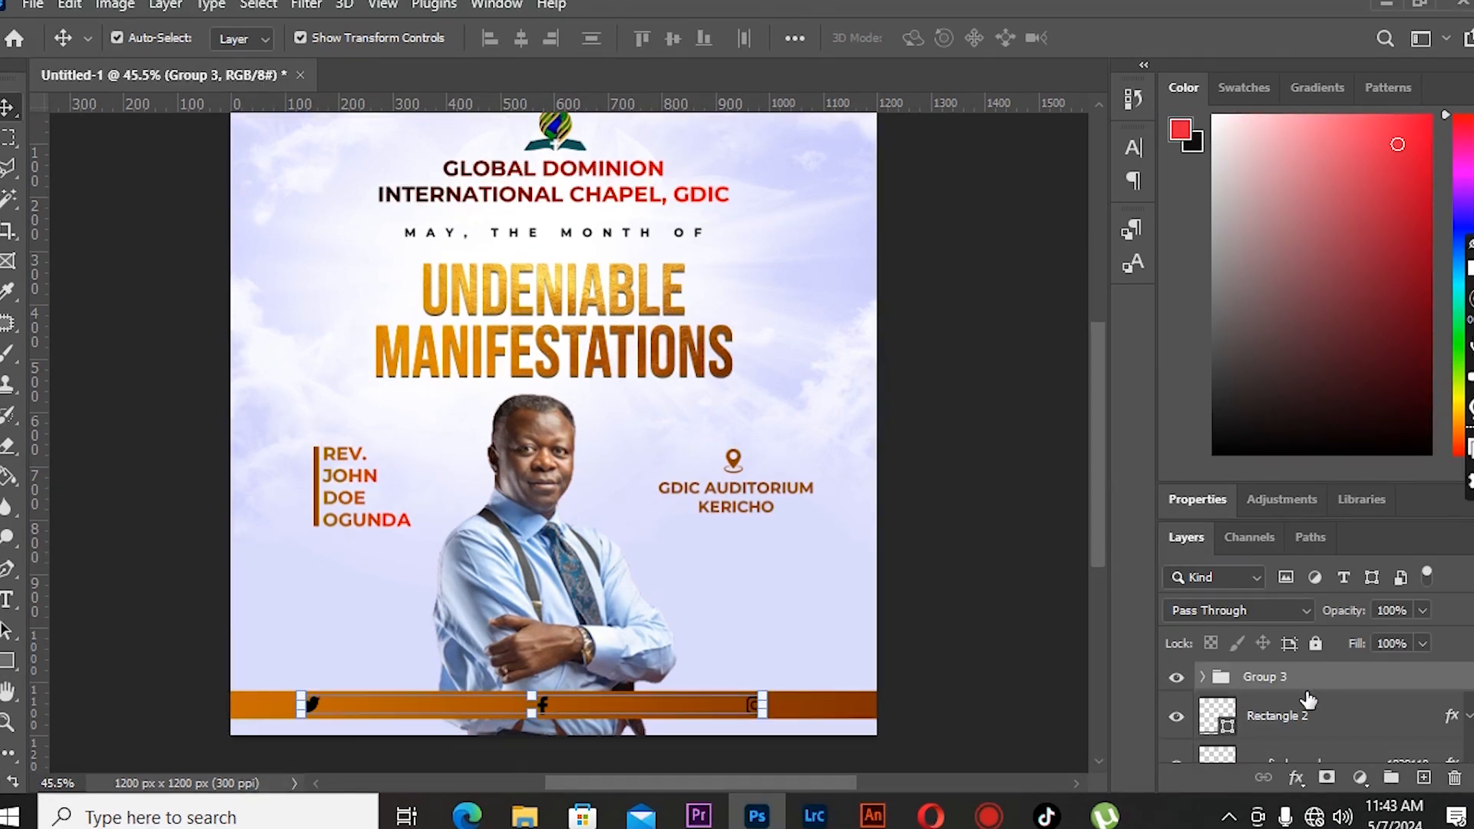
# - Apply a white ffffff color overlay to the icon group
pyautogui.doubleClick(1449, 678)
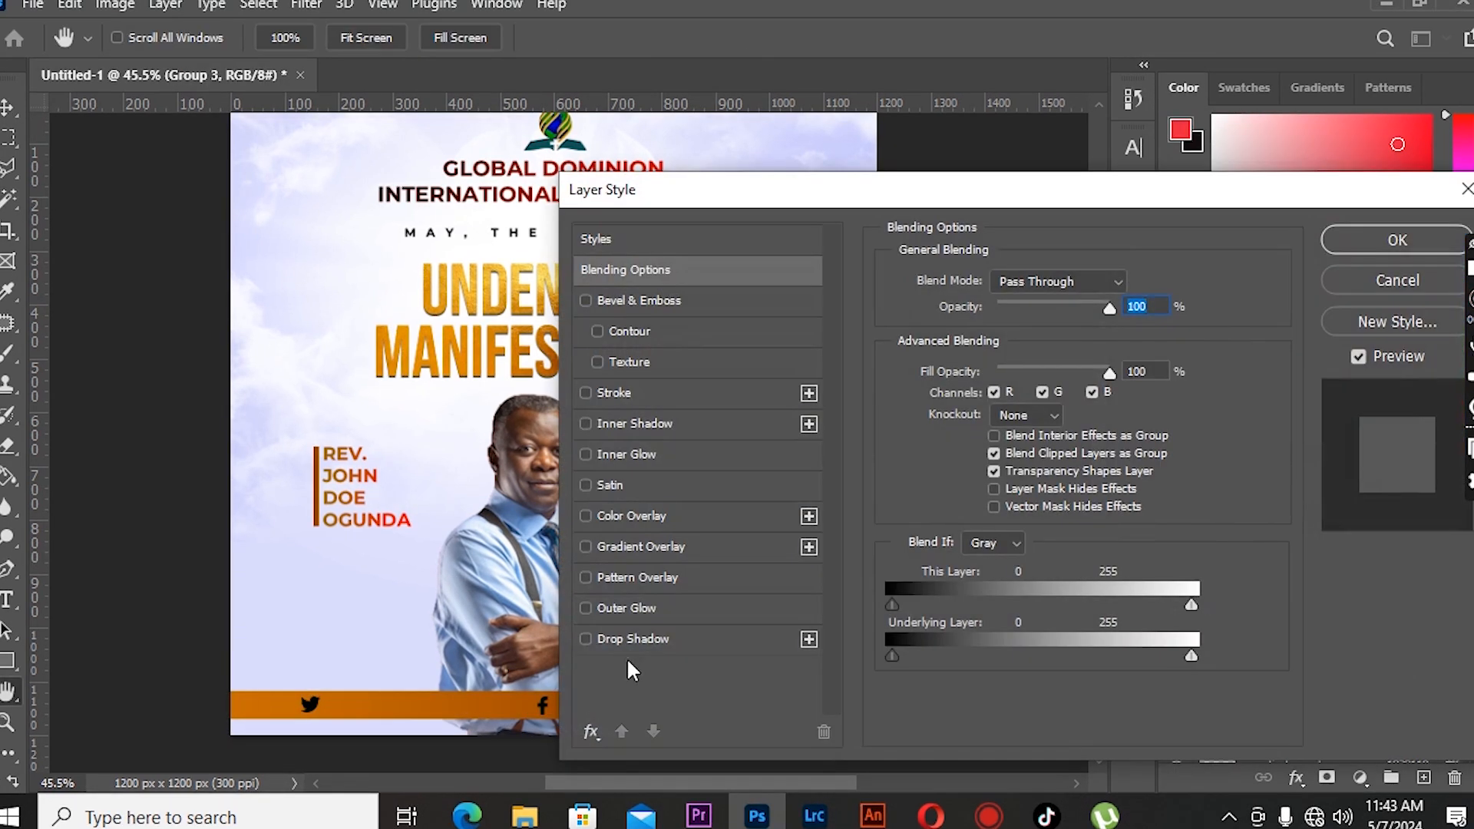
pyautogui.click(631, 514)
pyautogui.click(1122, 288)
pyautogui.write('ffffff')
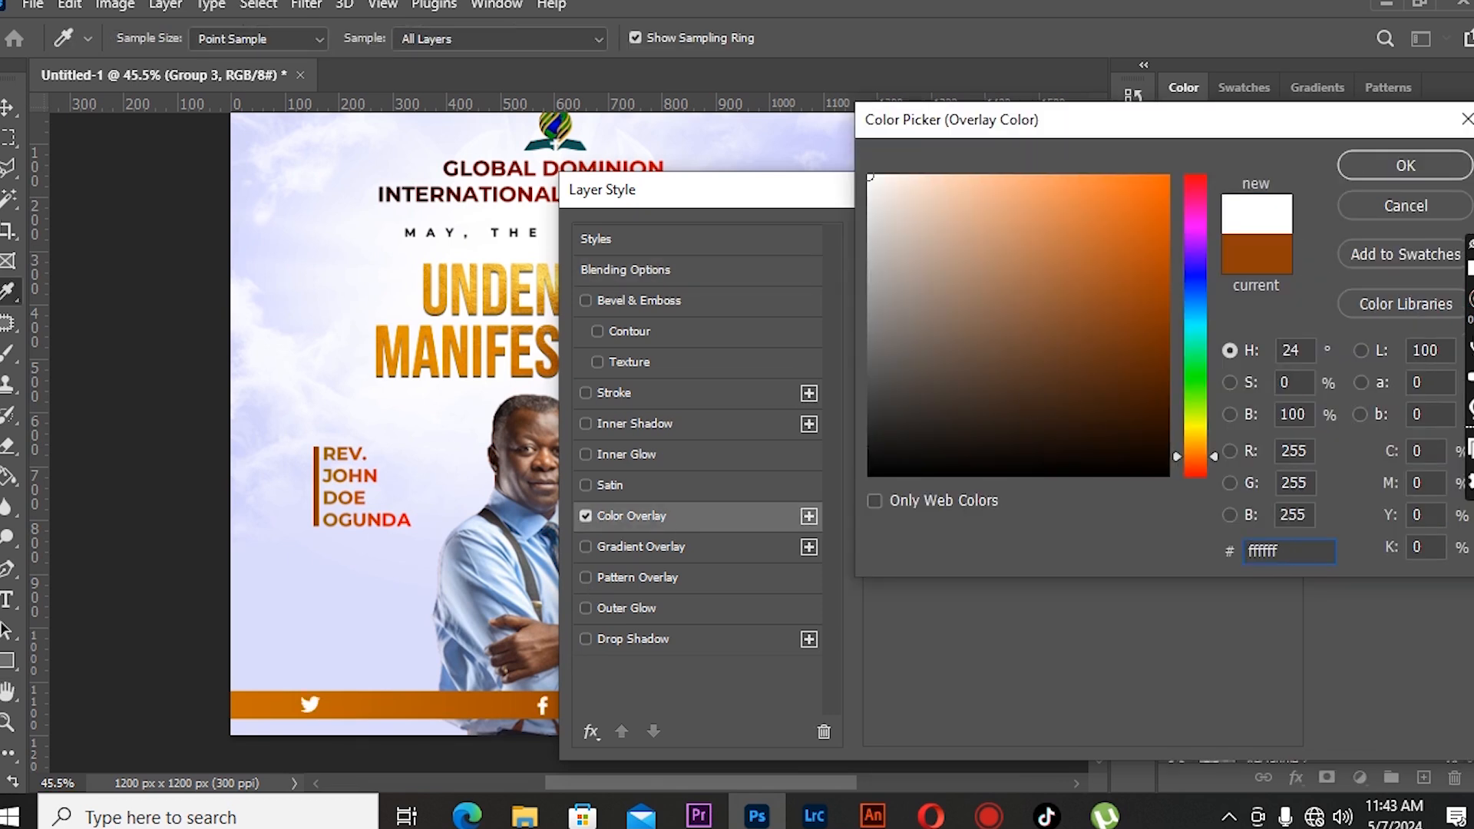
pyautogui.click(1390, 174)
pyautogui.click(1380, 240)
pyautogui.click(1467, 681)
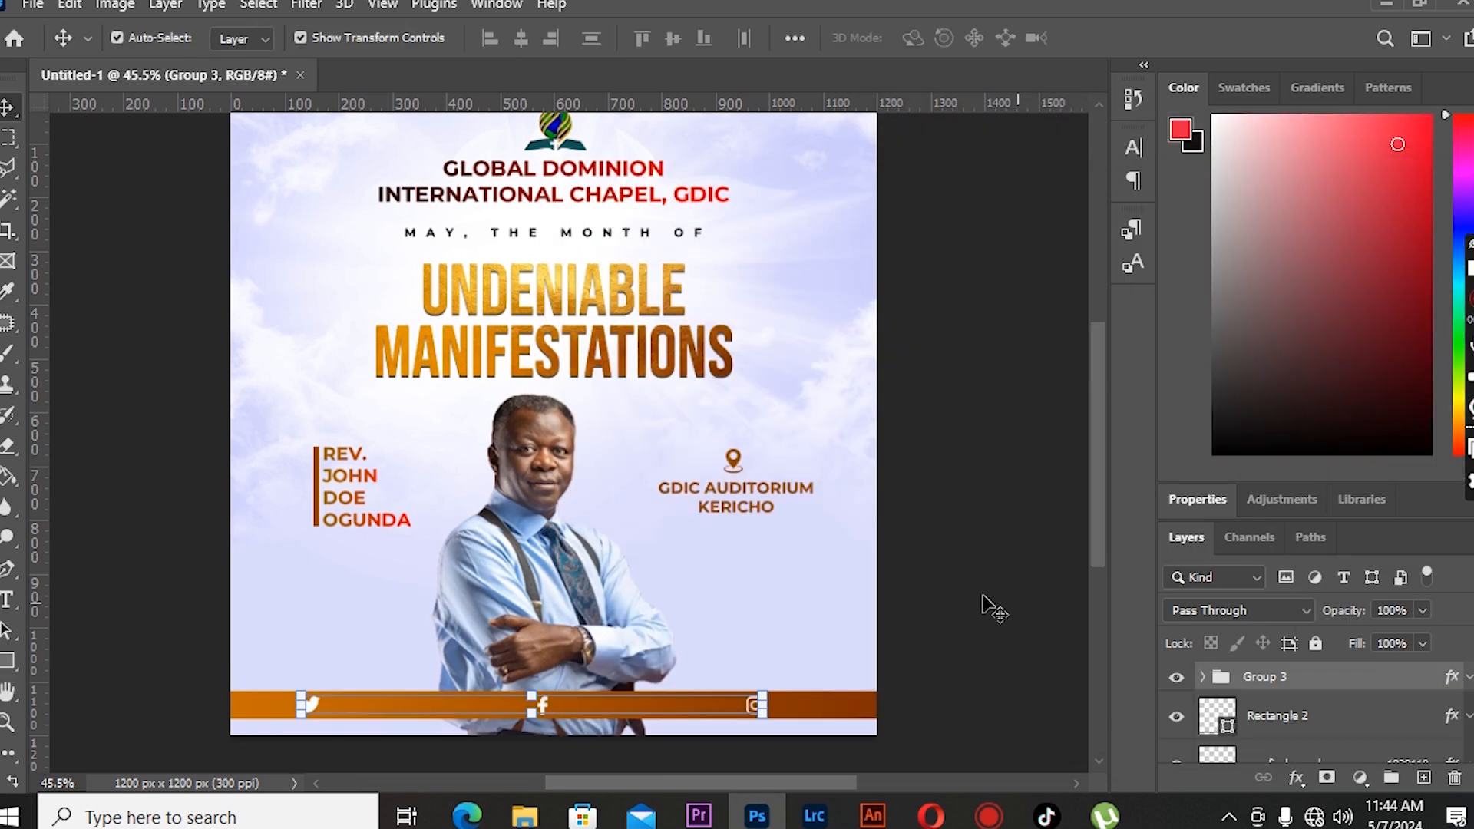
# - Duplicate the venue text and move the copy into the icon group, placing it on the bar beside the Twitter icon
pyautogui.click(707, 511)
pyautogui.hotkey('ctrl', 'j')
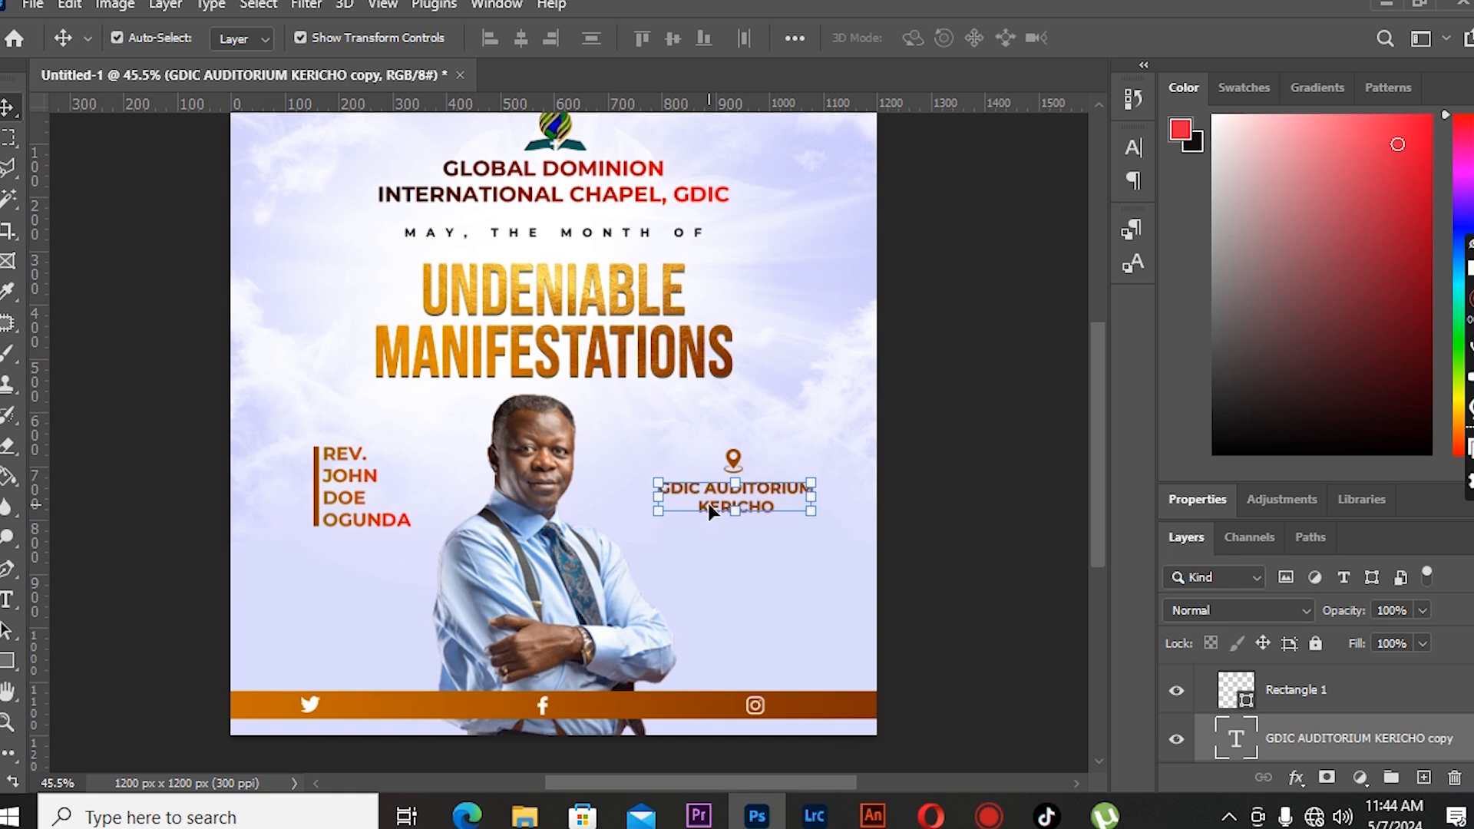
pyautogui.hotkey('shift', 'Down')
pyautogui.hotkey('shift', 'Down')
pyautogui.hotkey('shift', 'Down')
pyautogui.hotkey('shift', 'Down')
pyautogui.hotkey('shift', 'Down')
pyautogui.hotkey('shift', 'Down')
pyautogui.hotkey('shift', 'Down')
pyautogui.hotkey('shift', 'Down')
pyautogui.hotkey('shift', 'Down')
pyautogui.hotkey('shift', 'Down')
pyautogui.hotkey('shift', 'Down')
pyautogui.hotkey('shift', 'Down')
pyautogui.hotkey('shift', 'Down')
pyautogui.hotkey('shift', 'Down')
pyautogui.hotkey('shift', 'Down')
pyautogui.hotkey('shift', 'Down')
pyautogui.hotkey('shift', 'Down')
pyautogui.hotkey('shift', 'Down')
pyautogui.hotkey('shift', 'Down')
pyautogui.hotkey('shift', 'Down')
pyautogui.hotkey('shift', 'Down')
pyautogui.hotkey('shift', 'Down')
pyautogui.hotkey('shift', 'Down')
pyautogui.hotkey('shift', 'Down')
pyautogui.hotkey('shift', 'Down')
pyautogui.hotkey('shift', 'Down')
pyautogui.hotkey('shift', 'Down')
pyautogui.hotkey('shift', 'Down')
pyautogui.hotkey('shift', 'Down')
pyautogui.hotkey('shift', 'Down')
pyautogui.hotkey('shift', 'Down')
pyautogui.hotkey('shift', 'Down')
pyautogui.hotkey('shift', 'Down')
pyautogui.hotkey('shift', 'Down')
pyautogui.hotkey('shift', 'Down')
pyautogui.hotkey('shift', 'Down')
pyautogui.hotkey('shift', 'Down')
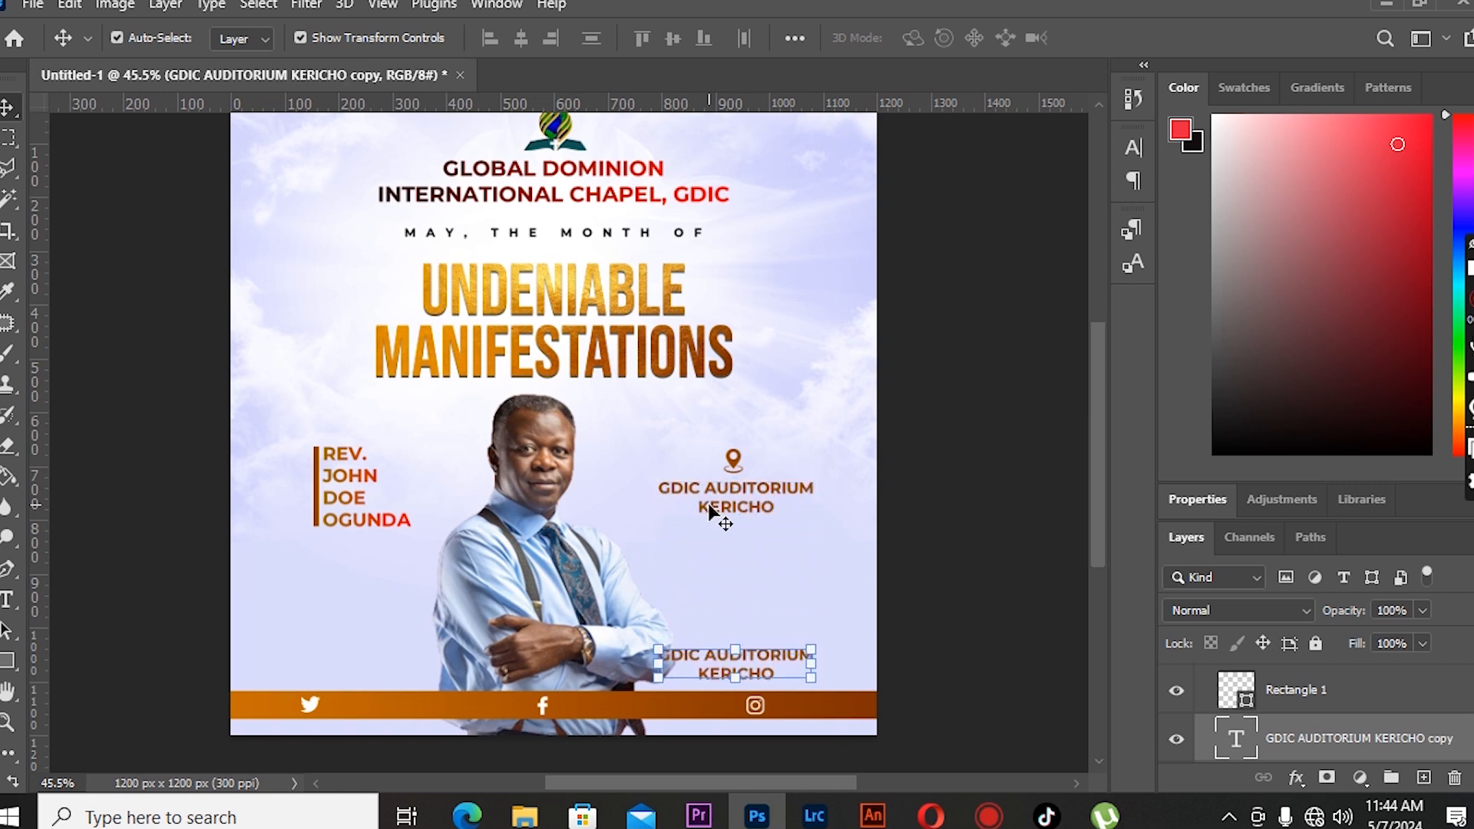
pyautogui.moveTo(1393, 727); pyautogui.dragTo(1297, 679)
pyautogui.moveTo(740, 670); pyautogui.dragTo(452, 716)
# - Replace the copied text with GDIC and nudge it left next to the Twitter icon
pyautogui.press('t')
pyautogui.moveTo(370, 697); pyautogui.dragTo(496, 716)
pyautogui.write('G')
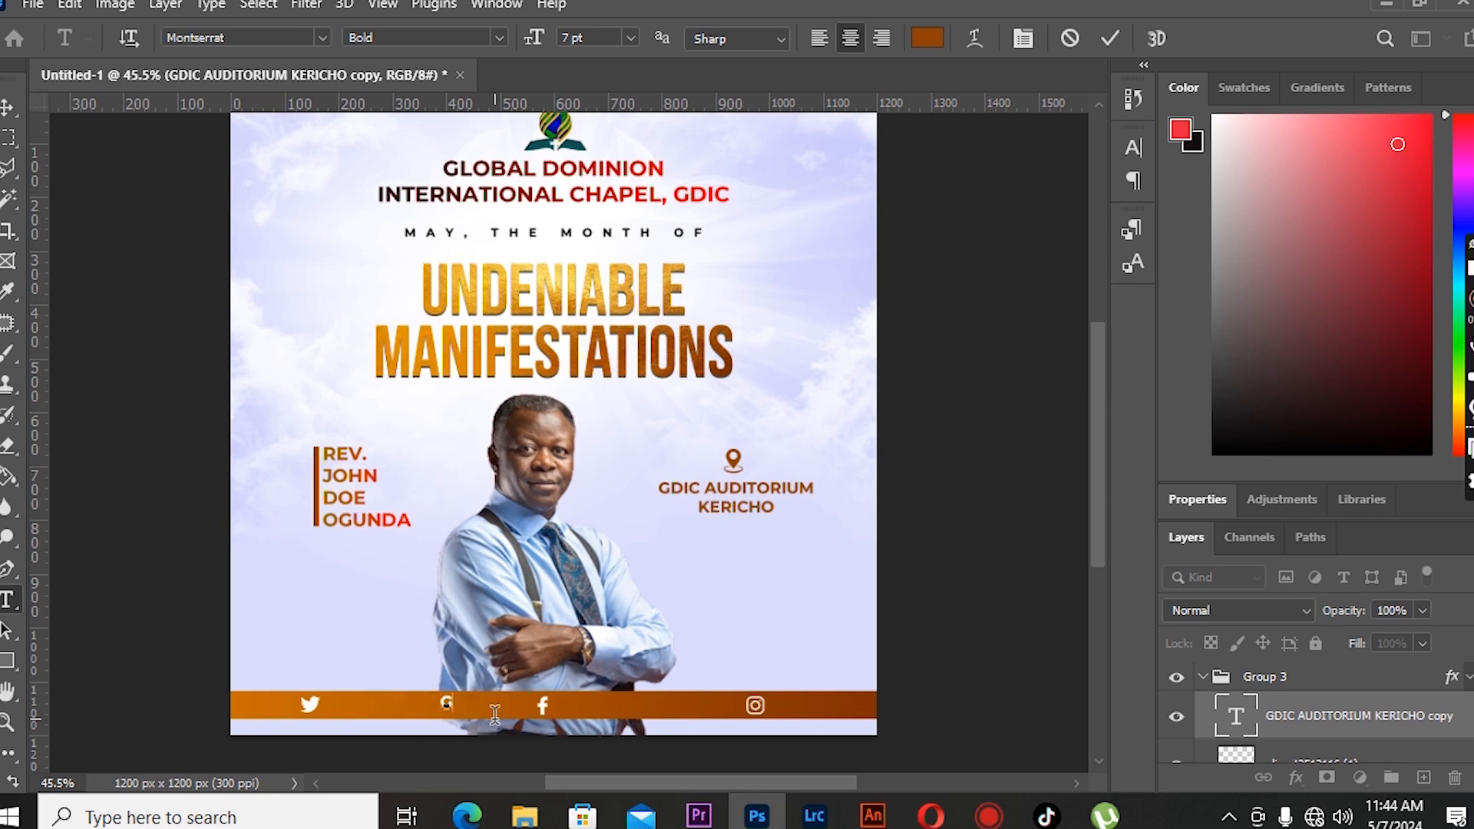
pyautogui.click(7, 111)
pyautogui.hotkey('shift', 'Left')
pyautogui.hotkey('shift', 'Left')
pyautogui.hotkey('shift', 'Left')
pyautogui.hotkey('shift', 'Left')
pyautogui.hotkey('shift', 'Left')
pyautogui.hotkey('shift', 'Left')
pyautogui.hotkey('shift', 'Left')
pyautogui.hotkey('shift', 'Left')
pyautogui.hotkey('shift', 'Left')
pyautogui.hotkey('shift', 'Left')
pyautogui.hotkey('shift', 'Left')
pyautogui.hotkey('shift', 'Left')
pyautogui.hotkey('shift', 'Left')
pyautogui.hotkey('shift', 'Left')
pyautogui.hotkey('shift', 'Left')
pyautogui.hotkey('shift', 'Left')
pyautogui.hotkey('shift', 'Left')
pyautogui.hotkey('shift', 'Left')
pyautogui.hotkey('shift', 'Left')
pyautogui.hotkey('shift', 'Left')
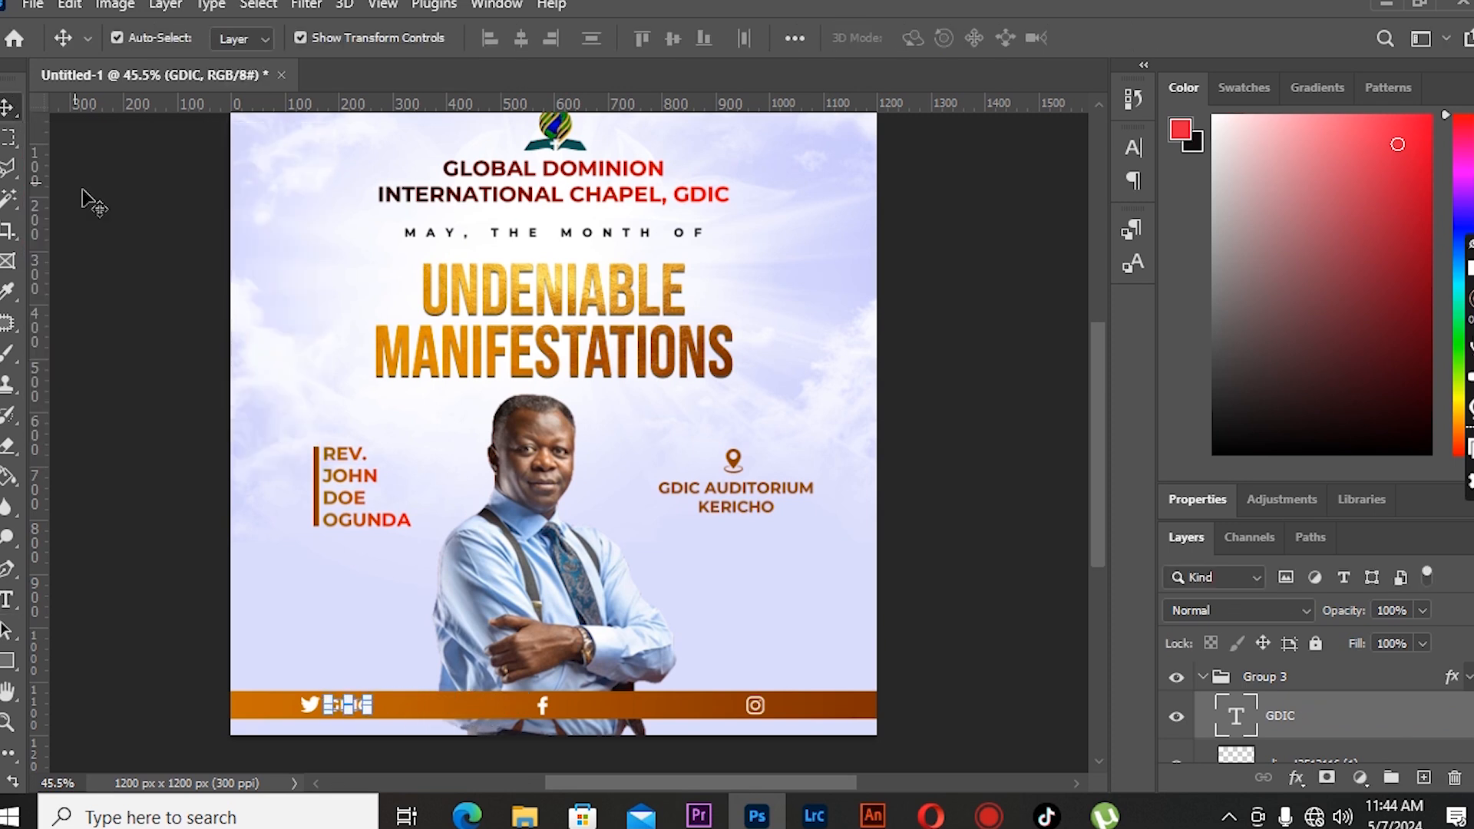
pyautogui.click(92, 203)
# - Change the GDIC text's font style to Montserrat SemiBold and nudge it closer to the Twitter icon
pyautogui.click(353, 708)
pyautogui.click(8, 600)
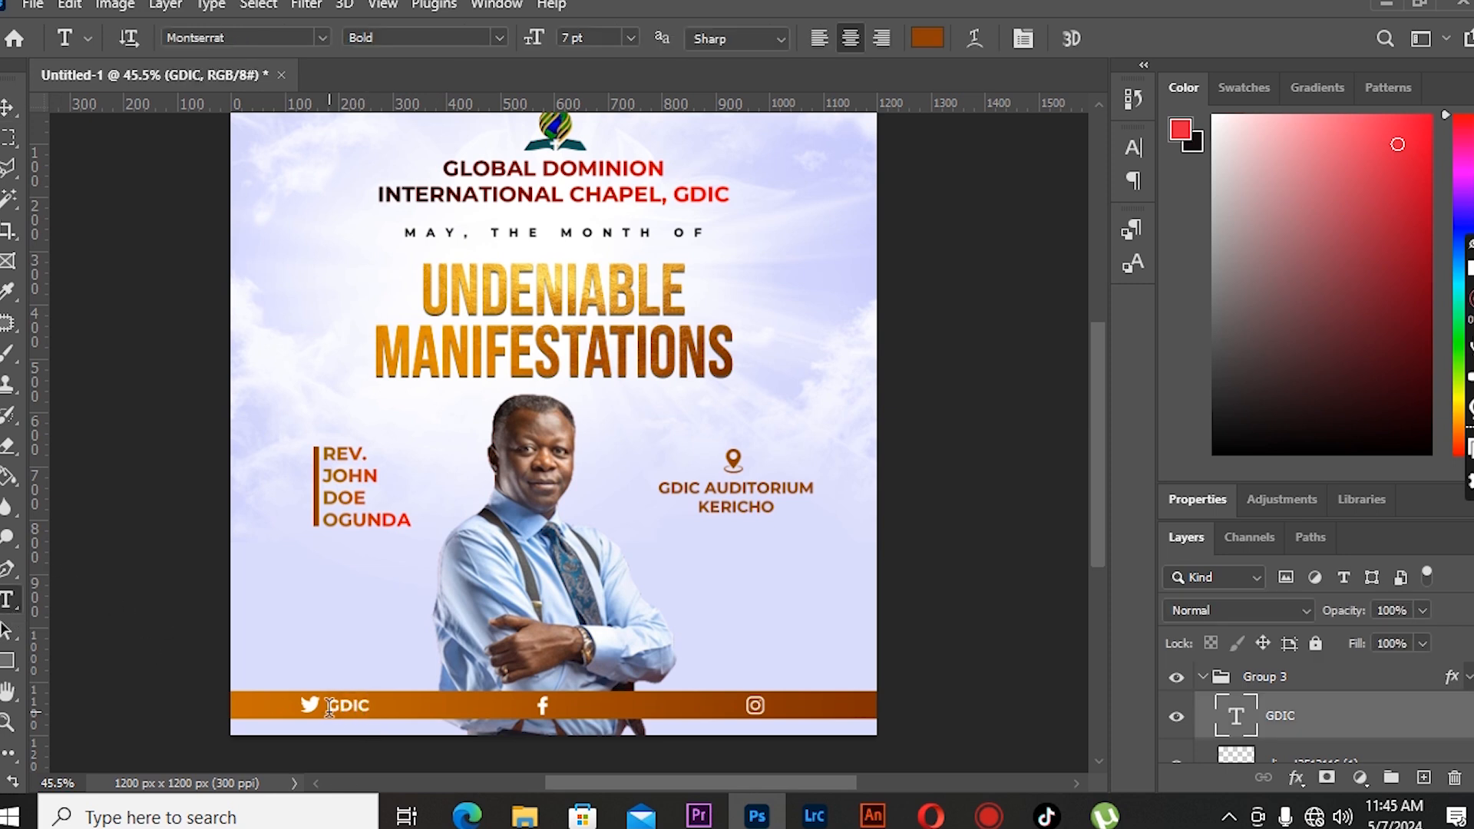
pyautogui.click(423, 38)
pyautogui.click(403, 151)
pyautogui.click(7, 115)
pyautogui.click(167, 226)
pyautogui.click(344, 711)
pyautogui.click(347, 706)
pyautogui.press('Left')
pyautogui.press('Left')
pyautogui.press('Left')
pyautogui.press('Left')
pyautogui.press('Left')
pyautogui.press('Left')
pyautogui.click(6, 605)
pyautogui.click(331, 706)
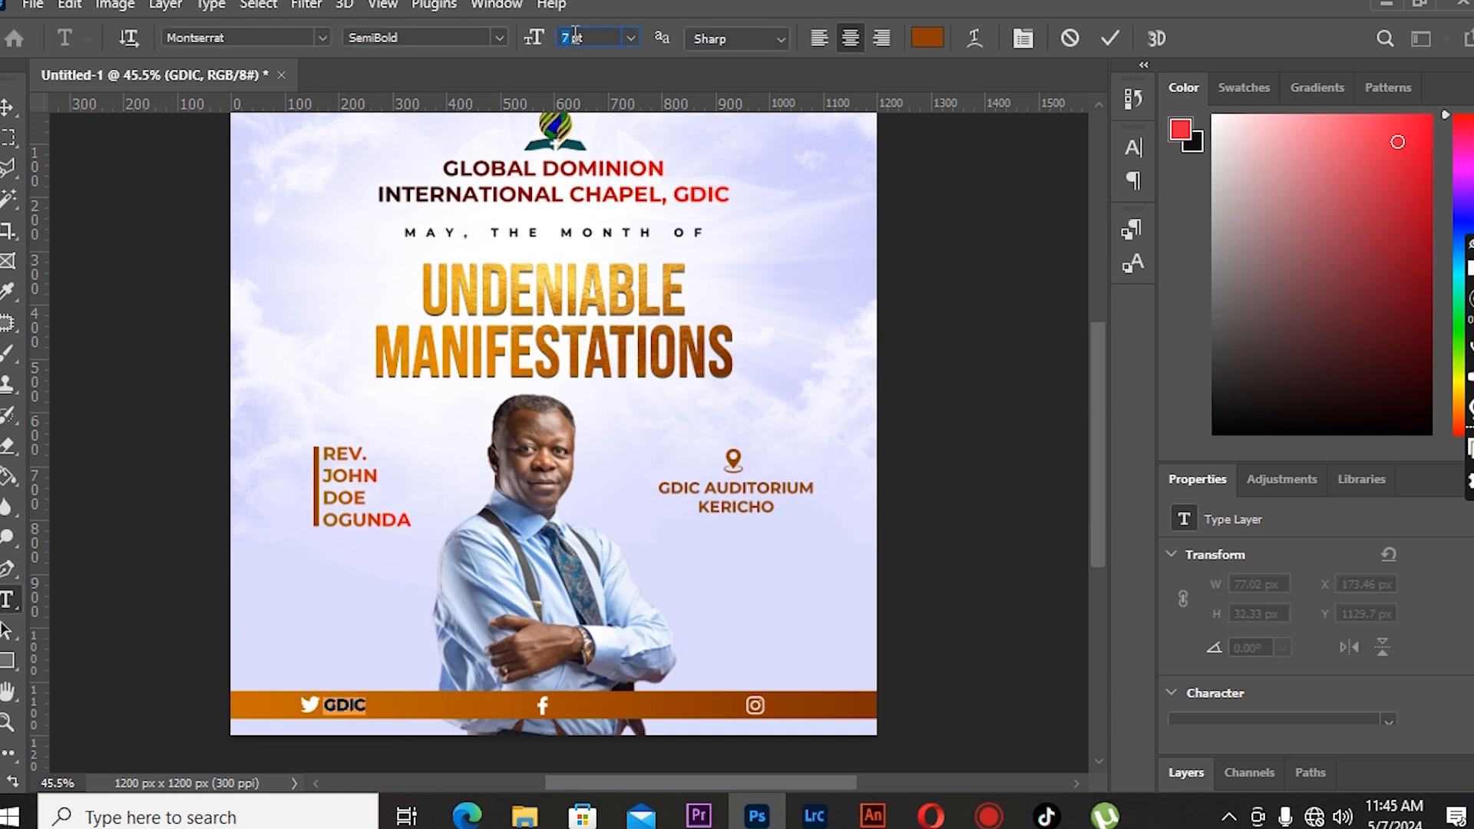
# - Commit the GDIC text and duplicate it twice, placing copies beside the Facebook and Instagram icons
pyautogui.hotkey('ctrl', 'Return')
pyautogui.press('v')
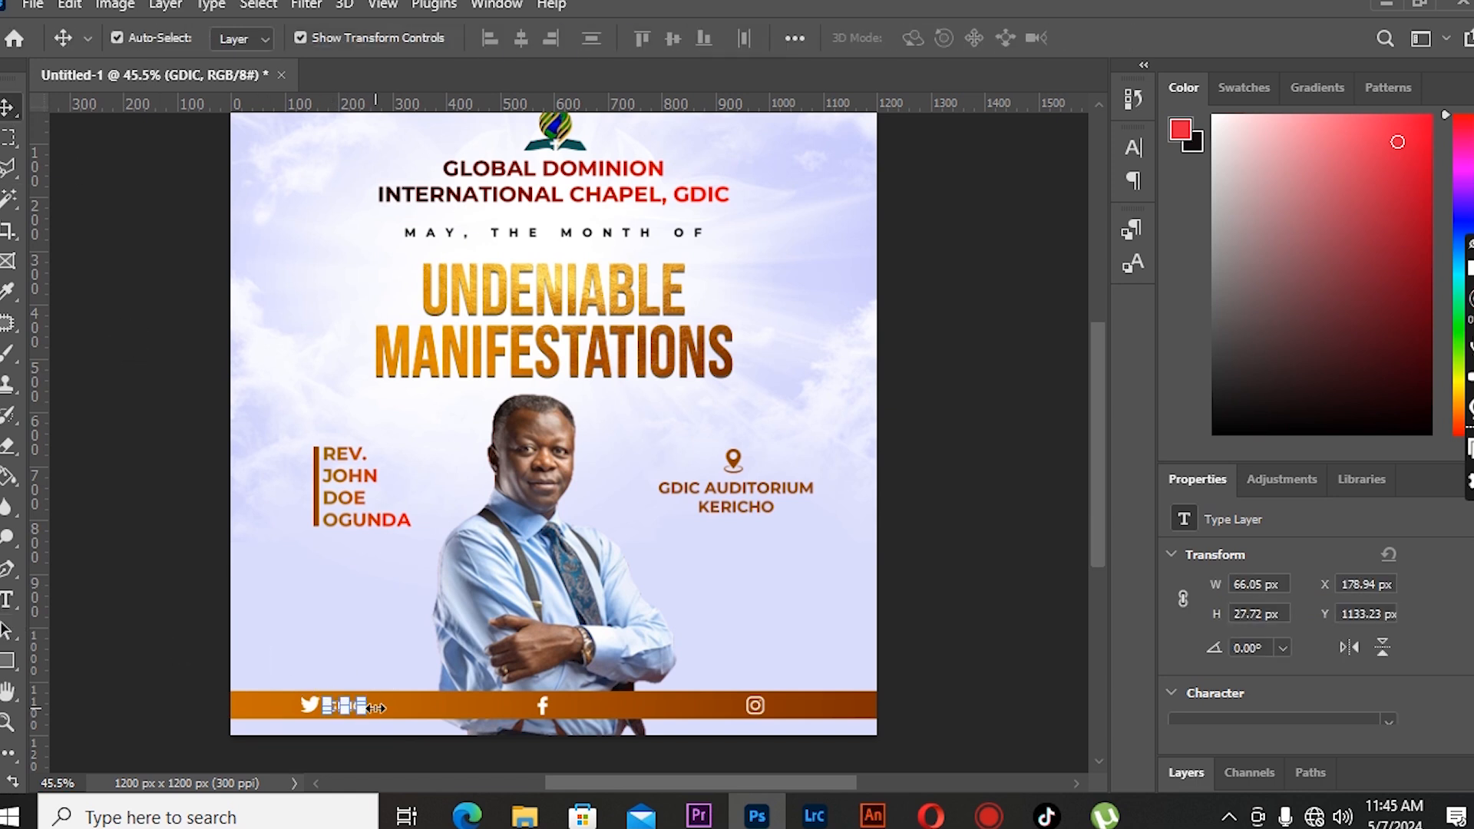
pyautogui.hotkey('shift', 'alt', 'Right')
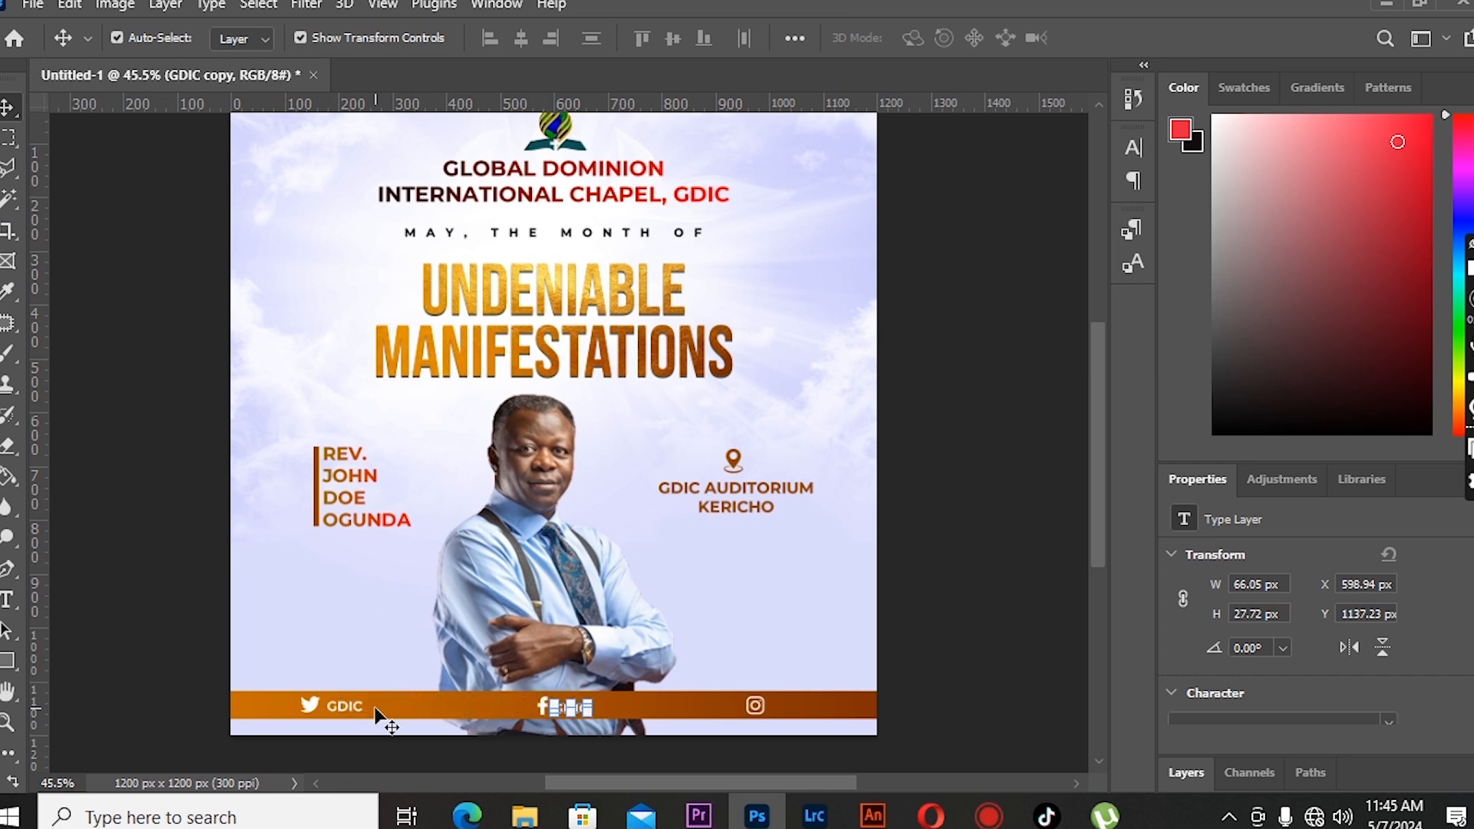
pyautogui.hotkey('shift', 'alt', 'Right')
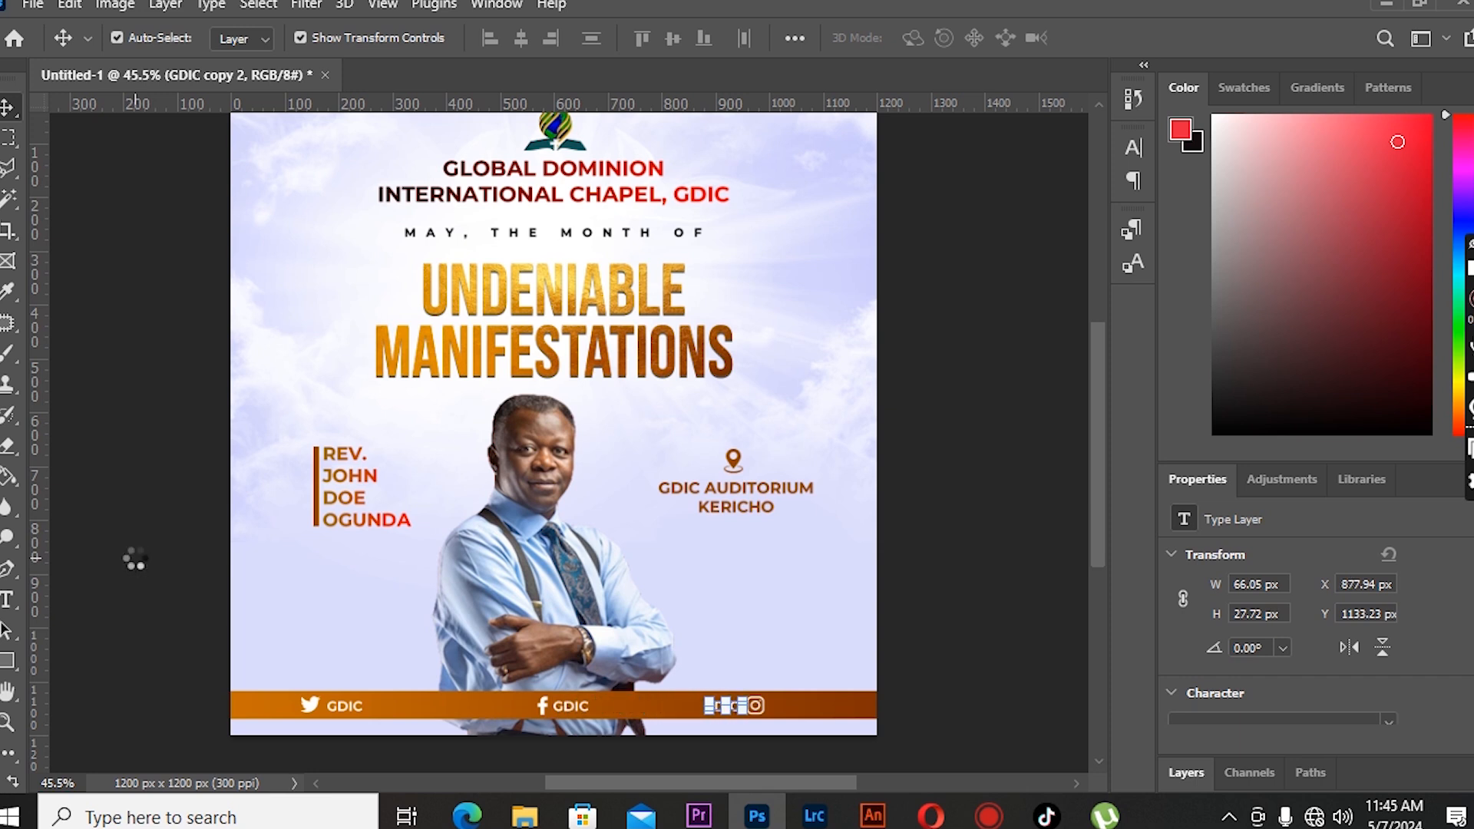
# - Place the dove image as an embedded object, scaling and positioning it at the right end of the title
pyautogui.click(130, 539)
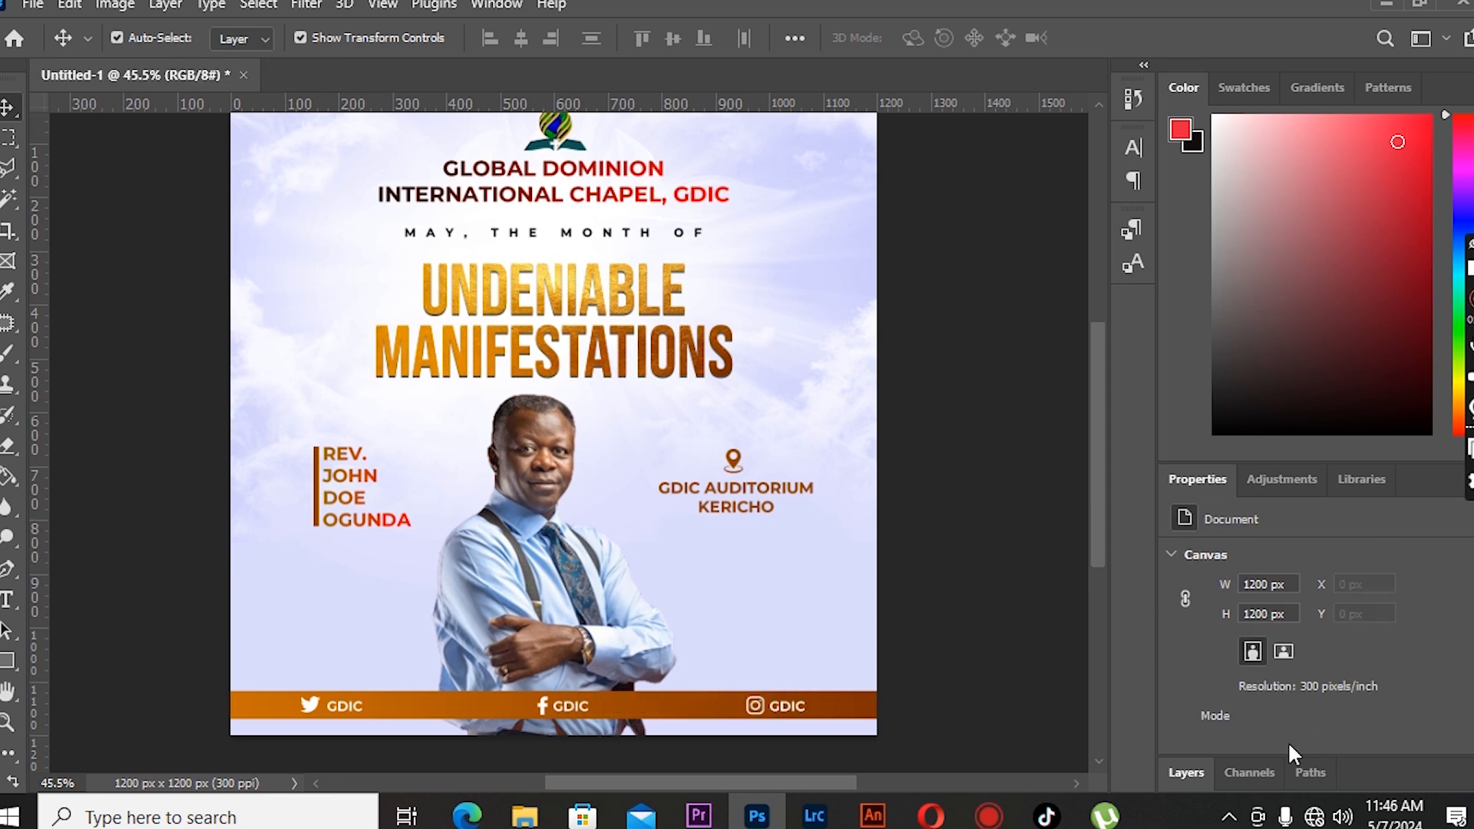
pyautogui.click(1249, 773)
pyautogui.click(1193, 647)
pyautogui.click(1202, 677)
pyautogui.click(1267, 680)
pyautogui.click(32, 4)
pyautogui.click(276, 497)
pyautogui.scroll(-5, 407, 365)
pyautogui.click(339, 165)
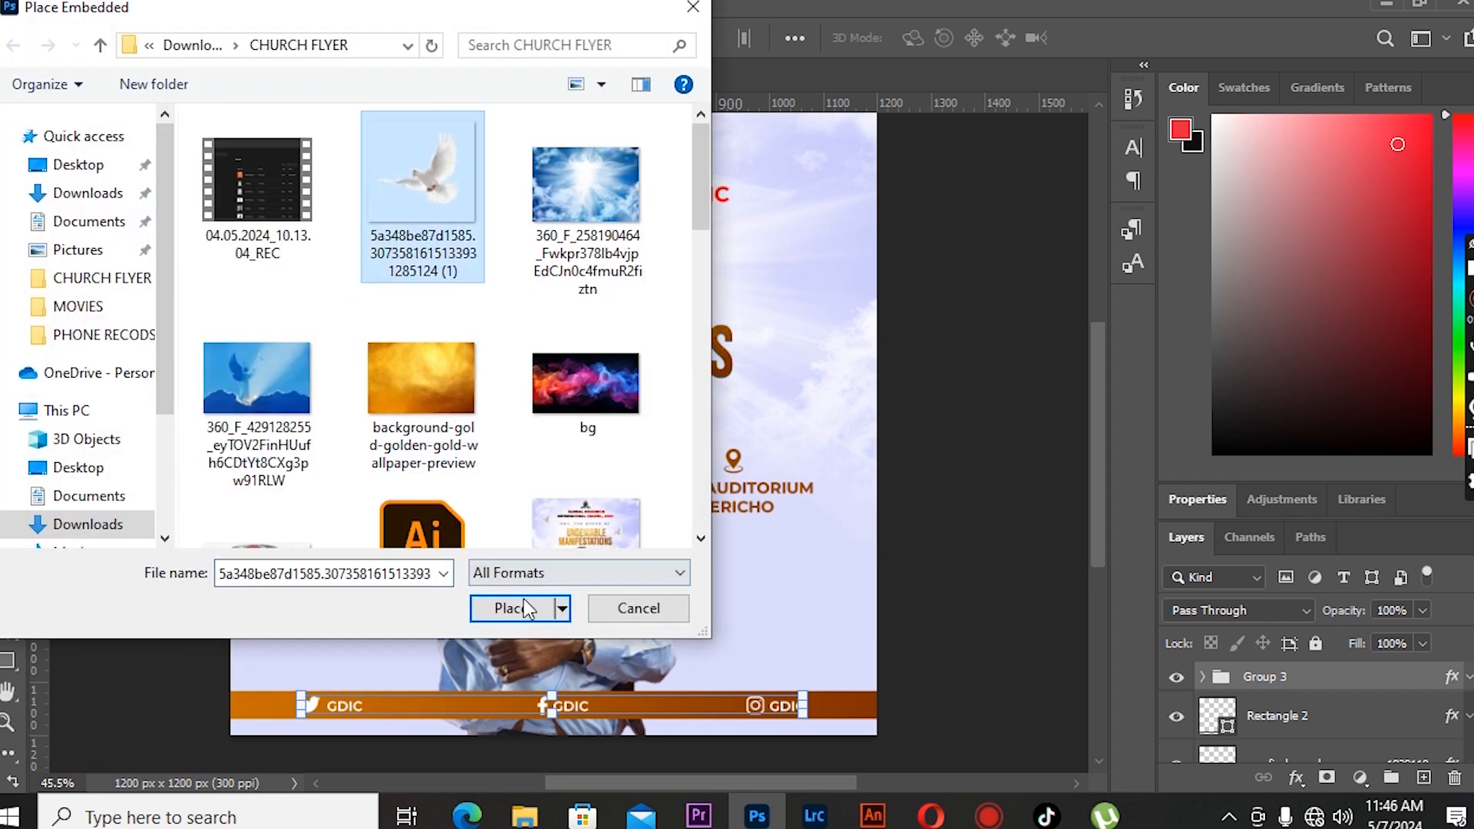
pyautogui.click(511, 608)
pyautogui.moveTo(880, 126); pyautogui.dragTo(605, 321)
pyautogui.moveTo(555, 394); pyautogui.dragTo(689, 261)
pyautogui.moveTo(798, 168); pyautogui.dragTo(704, 254)
pyautogui.moveTo(637, 302); pyautogui.dragTo(714, 251)
pyautogui.moveTo(788, 204); pyautogui.dragTo(760, 230)
pyautogui.press('Return')
# - Duplicate the dove and move the copy to the upper left beside the subtitle line
pyautogui.hotkey('ctrl', 'j')
pyautogui.hotkey('shift', 'Left')
pyautogui.hotkey('shift', 'Left')
pyautogui.hotkey('shift', 'Left')
pyautogui.hotkey('shift', 'Left')
pyautogui.hotkey('shift', 'Left')
pyautogui.hotkey('shift', 'Left')
pyautogui.hotkey('shift', 'Left')
pyautogui.hotkey('shift', 'Left')
pyautogui.hotkey('shift', 'Left')
pyautogui.hotkey('shift', 'Left')
pyautogui.hotkey('shift', 'Left')
pyautogui.hotkey('shift', 'Left')
pyautogui.hotkey('shift', 'Left')
pyautogui.hotkey('shift', 'Left')
pyautogui.hotkey('shift', 'Left')
pyautogui.hotkey('shift', 'Left')
pyautogui.hotkey('shift', 'Left')
pyautogui.hotkey('shift', 'Left')
pyautogui.hotkey('shift', 'Left')
pyautogui.hotkey('shift', 'Left')
pyautogui.hotkey('shift', 'Left')
pyautogui.hotkey('shift', 'Left')
pyautogui.hotkey('shift', 'Left')
pyautogui.hotkey('shift', 'Left')
pyautogui.hotkey('shift', 'Left')
pyautogui.hotkey('shift', 'Left')
pyautogui.hotkey('shift', 'Left')
pyautogui.hotkey('shift', 'Left')
pyautogui.hotkey('shift', 'Left')
pyautogui.hotkey('shift', 'Left')
pyautogui.hotkey('shift', 'Left')
pyautogui.hotkey('shift', 'Left')
pyautogui.hotkey('shift', 'Left')
pyautogui.hotkey('shift', 'Left')
pyautogui.hotkey('shift', 'Left')
pyautogui.hotkey('shift', 'Left')
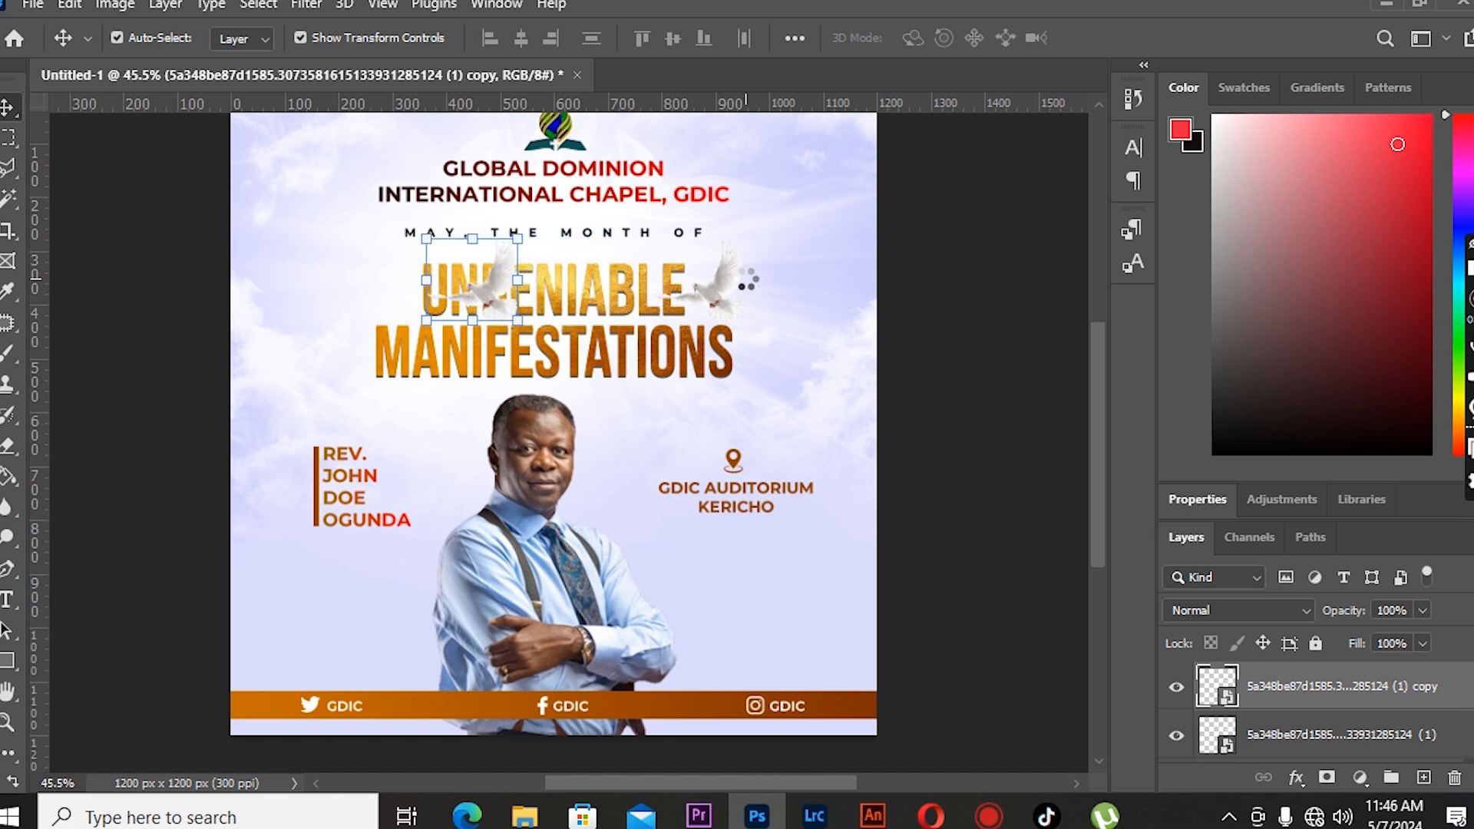
pyautogui.hotkey('shift', 'Left')
pyautogui.hotkey('shift', 'Left')
pyautogui.hotkey('shift', 'Left')
pyautogui.hotkey('shift', 'Left')
pyautogui.hotkey('shift', 'Left')
pyautogui.hotkey('shift', 'Left')
pyautogui.hotkey('shift', 'Left')
pyautogui.hotkey('shift', 'Left')
pyautogui.hotkey('shift', 'Left')
pyautogui.hotkey('shift', 'Left')
pyautogui.hotkey('shift', 'Left')
pyautogui.hotkey('shift', 'Up')
pyautogui.hotkey('shift', 'Up')
pyautogui.hotkey('shift', 'Up')
pyautogui.hotkey('shift', 'Up')
pyautogui.hotkey('shift', 'Up')
pyautogui.hotkey('shift', 'Up')
pyautogui.hotkey('shift', 'Up')
pyautogui.hotkey('shift', 'Up')
pyautogui.hotkey('shift', 'Up')
pyautogui.hotkey('shift', 'Up')
pyautogui.hotkey('shift', 'Up')
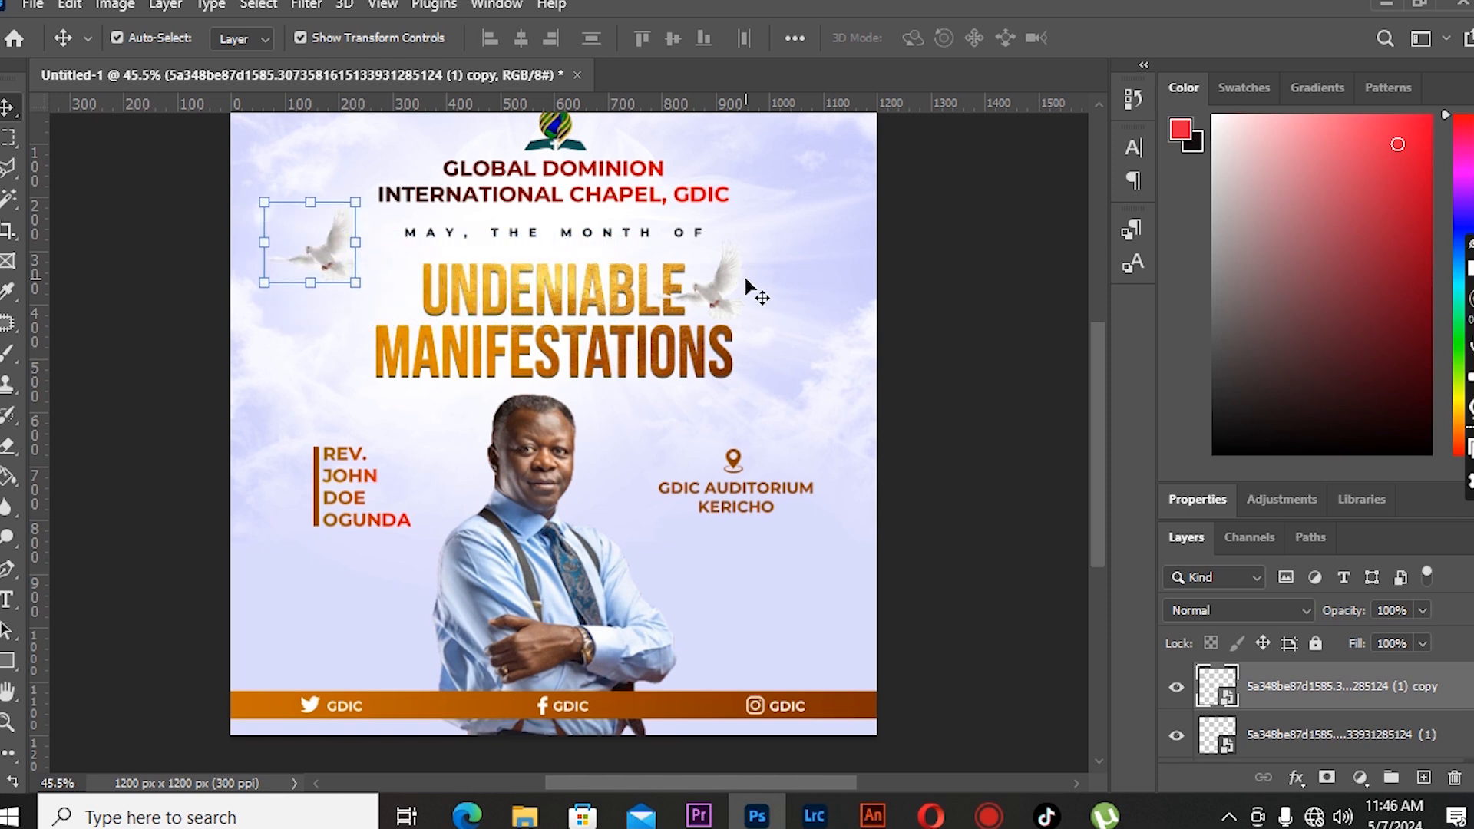
# - Rasterize the copied dove and apply a Gaussian Blur with a 7.0-pixel radius
pyautogui.rightClick(1335, 690)
pyautogui.click(1075, 402)
pyautogui.click(311, 4)
pyautogui.moveTo(460, 304)
pyautogui.click(667, 382)
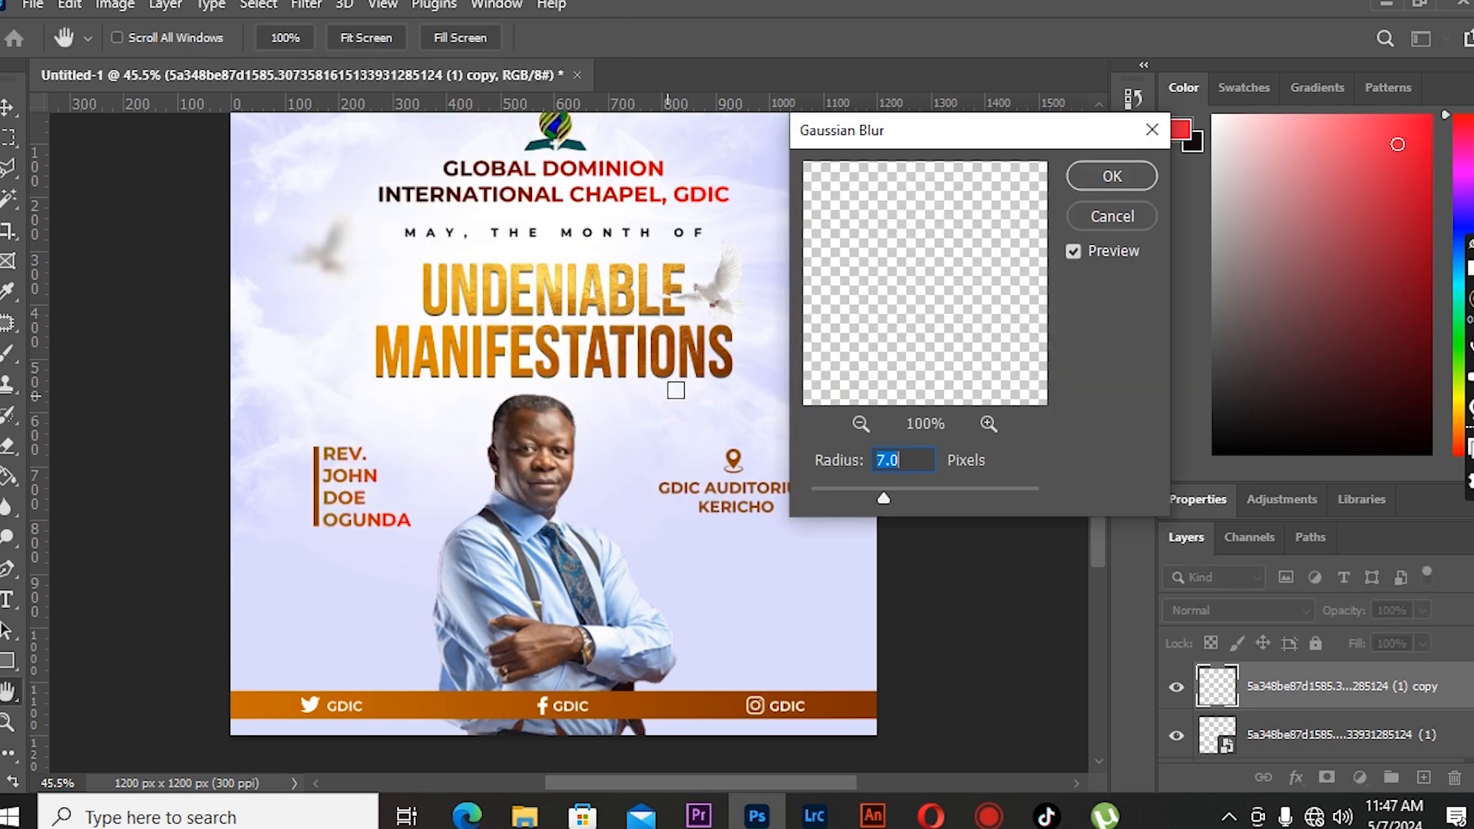
pyautogui.click(1112, 176)
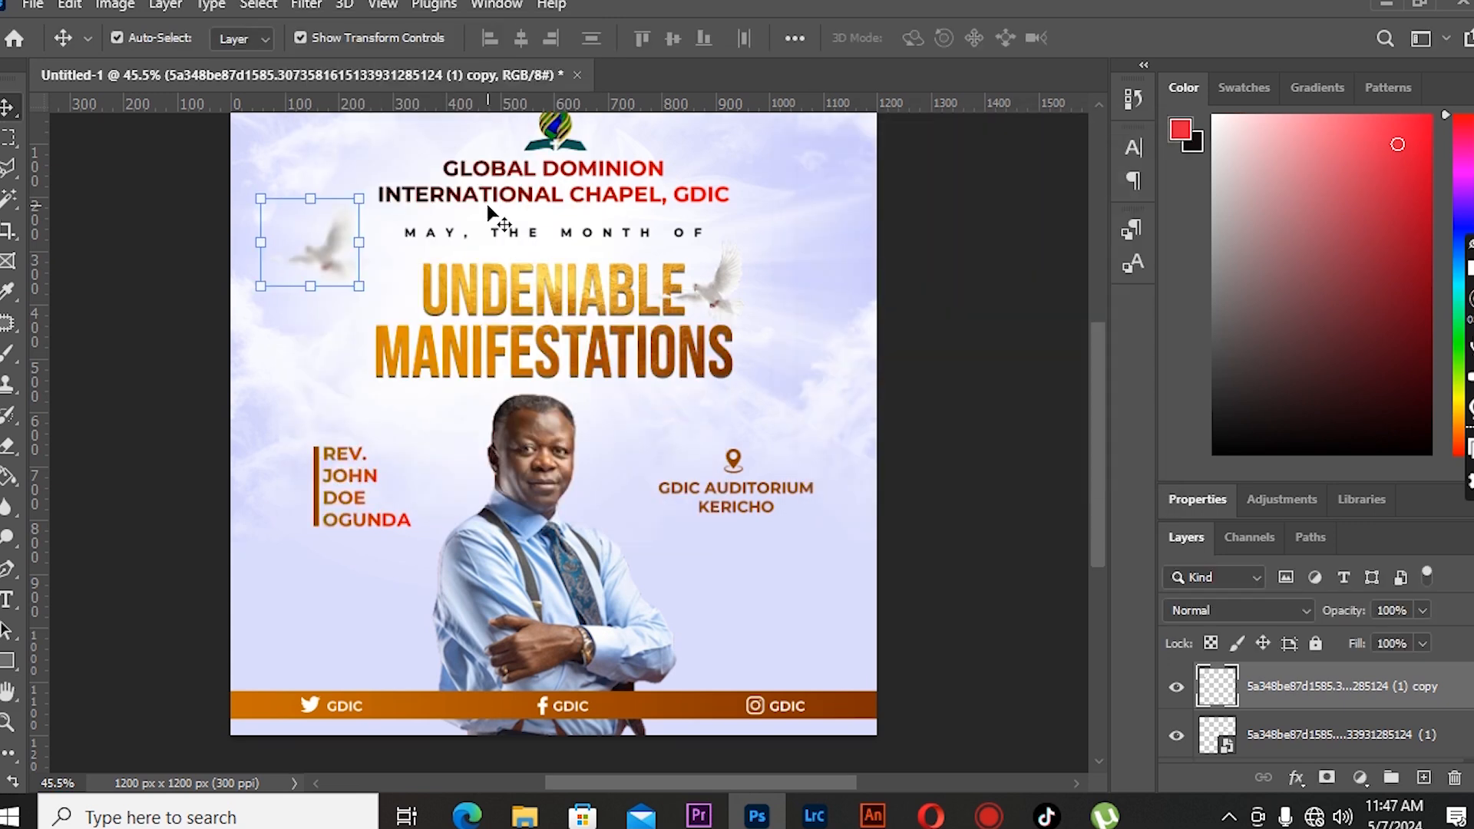
# - Duplicate the blurred dove and move the copy down to the right, below the venue text
pyautogui.hotkey('ctrl', 'j')
pyautogui.hotkey('shift', 'Down')
pyautogui.hotkey('shift', 'Down')
pyautogui.hotkey('shift', 'Down')
pyautogui.hotkey('shift', 'Down')
pyautogui.hotkey('shift', 'Down')
pyautogui.hotkey('shift', 'Down')
pyautogui.hotkey('shift', 'Down')
pyautogui.hotkey('shift', 'Down')
pyautogui.hotkey('shift', 'Down')
pyautogui.hotkey('shift', 'Down')
pyautogui.hotkey('shift', 'Down')
pyautogui.hotkey('shift', 'Down')
pyautogui.hotkey('shift', 'Down')
pyautogui.hotkey('shift', 'Down')
pyautogui.hotkey('shift', 'Down')
pyautogui.hotkey('shift', 'Down')
pyautogui.hotkey('shift', 'Down')
pyautogui.hotkey('shift', 'Down')
pyautogui.hotkey('shift', 'Down')
pyautogui.hotkey('shift', 'Down')
pyautogui.hotkey('shift', 'Down')
pyautogui.hotkey('shift', 'Down')
pyautogui.hotkey('shift', 'Down')
pyautogui.hotkey('shift', 'Down')
pyautogui.hotkey('shift', 'Down')
pyautogui.hotkey('shift', 'Down')
pyautogui.hotkey('shift', 'Down')
pyautogui.hotkey('shift', 'Down')
pyautogui.hotkey('shift', 'Down')
pyautogui.hotkey('shift', 'Down')
pyautogui.hotkey('shift', 'Down')
pyautogui.hotkey('shift', 'Down')
pyautogui.hotkey('shift', 'Down')
pyautogui.hotkey('shift', 'Down')
pyautogui.hotkey('shift', 'Down')
pyautogui.hotkey('shift', 'Down')
pyautogui.hotkey('shift', 'Down')
pyautogui.hotkey('shift', 'Down')
pyautogui.hotkey('shift', 'Down')
pyautogui.hotkey('shift', 'Down')
pyautogui.hotkey('shift', 'Right')
pyautogui.hotkey('shift', 'Right')
pyautogui.hotkey('shift', 'Right')
pyautogui.hotkey('shift', 'Right')
pyautogui.hotkey('shift', 'Right')
pyautogui.hotkey('shift', 'Right')
pyautogui.hotkey('shift', 'Right')
pyautogui.hotkey('shift', 'Right')
pyautogui.hotkey('shift', 'Right')
pyautogui.hotkey('shift', 'Right')
pyautogui.hotkey('shift', 'Right')
pyautogui.hotkey('shift', 'Right')
pyautogui.hotkey('shift', 'Right')
pyautogui.hotkey('shift', 'Right')
pyautogui.hotkey('shift', 'Right')
pyautogui.hotkey('shift', 'Right')
pyautogui.hotkey('shift', 'Right')
pyautogui.hotkey('shift', 'Right')
pyautogui.hotkey('shift', 'Right')
pyautogui.hotkey('shift', 'Right')
pyautogui.hotkey('shift', 'Right')
pyautogui.hotkey('shift', 'Right')
pyautogui.hotkey('shift', 'Right')
pyautogui.hotkey('shift', 'Right')
pyautogui.hotkey('shift', 'Right')
pyautogui.hotkey('shift', 'Right')
pyautogui.hotkey('shift', 'Right')
pyautogui.hotkey('shift', 'Right')
pyautogui.hotkey('shift', 'Right')
pyautogui.hotkey('shift', 'Right')
pyautogui.hotkey('shift', 'Right')
pyautogui.hotkey('shift', 'Right')
pyautogui.hotkey('shift', 'Right')
pyautogui.hotkey('shift', 'Right')
pyautogui.hotkey('shift', 'Right')
pyautogui.hotkey('shift', 'Right')
pyautogui.hotkey('shift', 'Right')
pyautogui.hotkey('shift', 'Right')
pyautogui.hotkey('shift', 'Right')
pyautogui.hotkey('shift', 'Right')
pyautogui.hotkey('shift', 'Down')
pyautogui.hotkey('shift', 'Down')
pyautogui.hotkey('shift', 'Down')
pyautogui.hotkey('shift', 'Down')
pyautogui.hotkey('shift', 'Down')
pyautogui.hotkey('shift', 'Down')
pyautogui.hotkey('shift', 'Down')
pyautogui.hotkey('shift', 'Down')
pyautogui.hotkey('shift', 'Down')
pyautogui.hotkey('shift', 'Down')
pyautogui.hotkey('shift', 'Down')
pyautogui.hotkey('shift', 'Down')
pyautogui.hotkey('shift', 'Down')
pyautogui.hotkey('shift', 'Down')
pyautogui.hotkey('shift', 'Down')
pyautogui.hotkey('shift', 'Down')
pyautogui.hotkey('shift', 'Down')
pyautogui.hotkey('shift', 'Down')
pyautogui.hotkey('shift', 'Right')
pyautogui.hotkey('shift', 'Right')
pyautogui.hotkey('shift', 'Right')
pyautogui.hotkey('shift', 'Right')
pyautogui.hotkey('shift', 'Right')
pyautogui.hotkey('shift', 'Right')
pyautogui.hotkey('shift', 'Right')
pyautogui.hotkey('shift', 'Right')
pyautogui.hotkey('shift', 'Right')
pyautogui.hotkey('shift', 'Right')
pyautogui.hotkey('shift', 'Right')
pyautogui.hotkey('shift', 'Right')
pyautogui.hotkey('shift', 'Right')
pyautogui.hotkey('shift', 'Right')
pyautogui.hotkey('shift', 'Right')
pyautogui.hotkey('shift', 'Right')
pyautogui.hotkey('shift', 'Right')
pyautogui.hotkey('shift', 'Right')
pyautogui.hotkey('shift', 'Right')
pyautogui.hotkey('shift', 'Right')
pyautogui.hotkey('shift', 'Right')
pyautogui.hotkey('shift', 'Right')
pyautogui.hotkey('shift', 'Right')
pyautogui.hotkey('shift', 'Right')
pyautogui.hotkey('shift', 'Right')
pyautogui.hotkey('shift', 'Right')
pyautogui.hotkey('shift', 'Right')
pyautogui.hotkey('shift', 'Right')
pyautogui.hotkey('shift', 'Right')
pyautogui.hotkey('shift', 'Right')
pyautogui.hotkey('shift', 'Right')
pyautogui.hotkey('shift', 'Down')
pyautogui.hotkey('shift', 'Down')
pyautogui.hotkey('shift', 'Down')
pyautogui.hotkey('shift', 'Down')
pyautogui.hotkey('shift', 'Down')
pyautogui.hotkey('shift', 'Down')
pyautogui.hotkey('shift', 'Down')
pyautogui.hotkey('shift', 'Down')
pyautogui.hotkey('shift', 'Right')
pyautogui.hotkey('shift', 'Right')
pyautogui.hotkey('shift', 'Right')
pyautogui.hotkey('shift', 'Right')
pyautogui.hotkey('shift', 'Right')
pyautogui.hotkey('shift', 'Right')
pyautogui.hotkey('shift', 'Right')
pyautogui.hotkey('shift', 'Right')
pyautogui.hotkey('shift', 'Right')
pyautogui.hotkey('shift', 'Right')
pyautogui.hotkey('shift', 'Right')
pyautogui.hotkey('shift', 'Down')
pyautogui.hotkey('shift', 'Down')
pyautogui.hotkey('shift', 'Down')
pyautogui.hotkey('shift', 'Down')
pyautogui.hotkey('shift', 'Right')
pyautogui.hotkey('shift', 'Right')
pyautogui.hotkey('shift', 'Right')
pyautogui.hotkey('shift', 'Right')
pyautogui.hotkey('shift', 'Right')
pyautogui.hotkey('shift', 'Right')
pyautogui.hotkey('shift', 'Right')
pyautogui.hotkey('shift', 'Right')
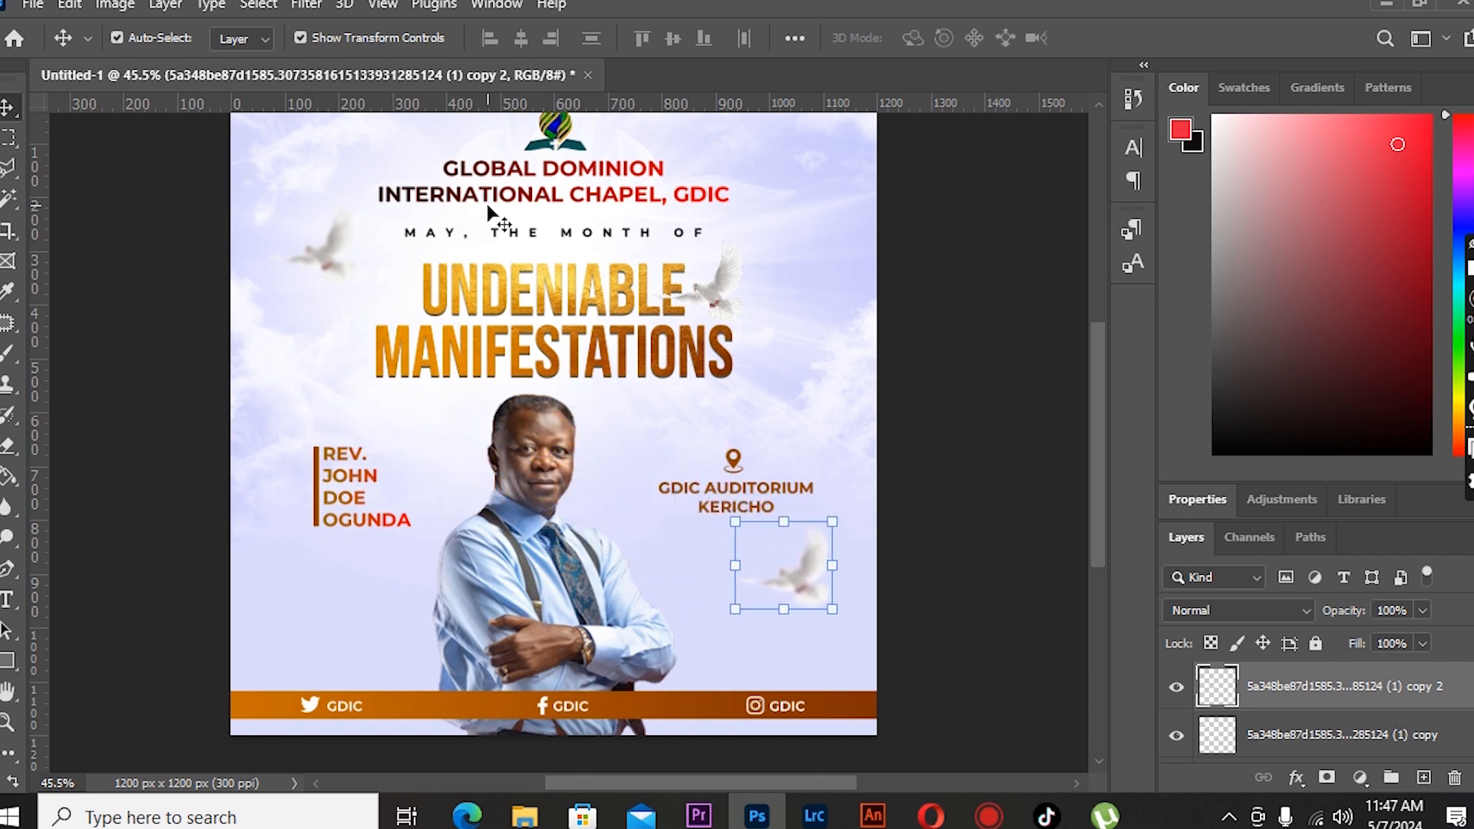
# - Select all layers from the top down to the gradient fill and group them together
pyautogui.click(295, 355)
pyautogui.scroll(-5, 1333, 708)
pyautogui.hotkey('ctrl', 'z')
pyautogui.scroll(-8, 1359, 731)
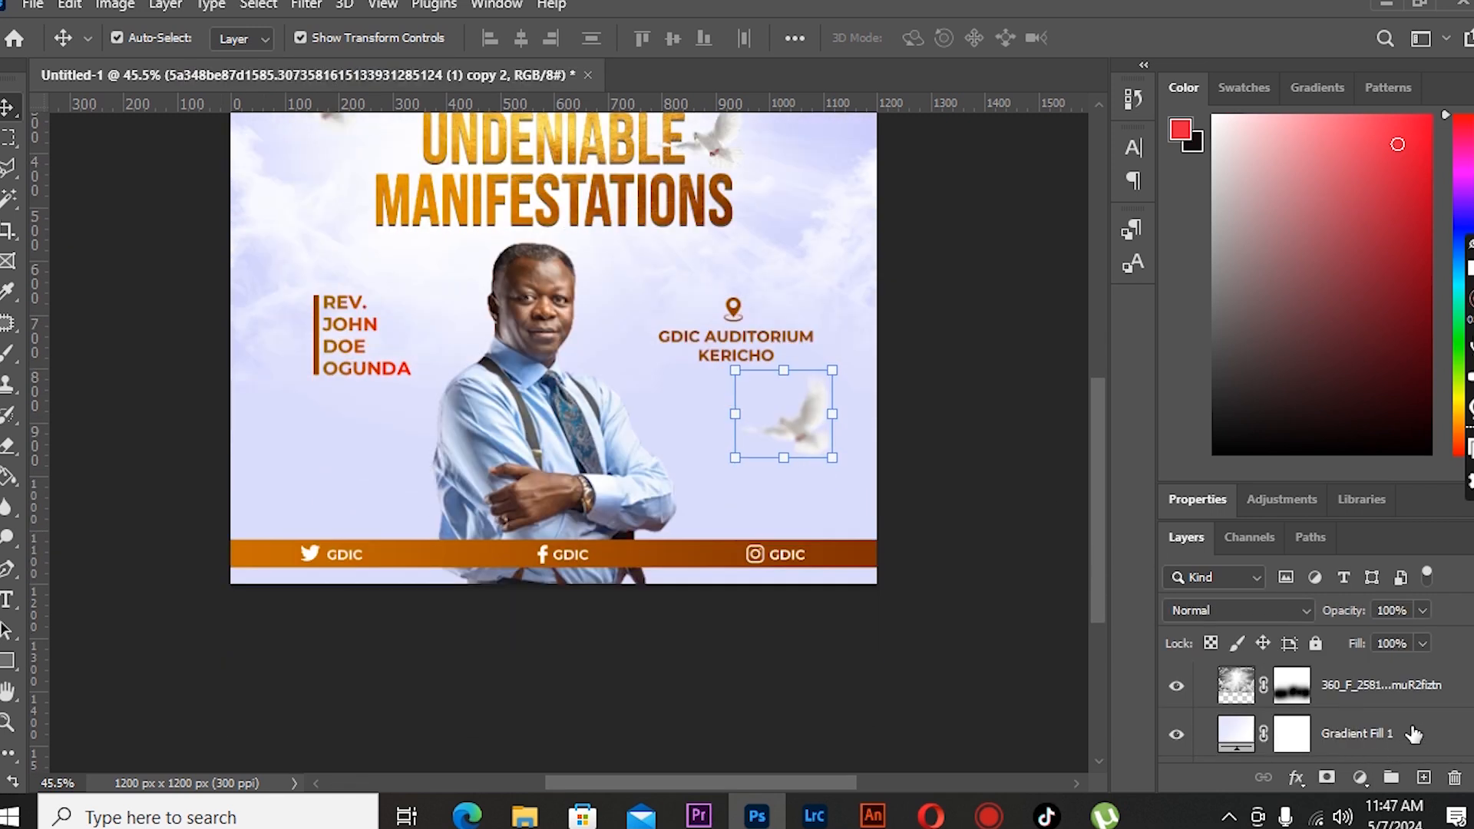
pyautogui.keyDown('shift'); pyautogui.click(1414, 734); pyautogui.keyUp('shift')
pyautogui.hotkey('ctrl', 'g')
pyautogui.scroll(5, 747, 592)
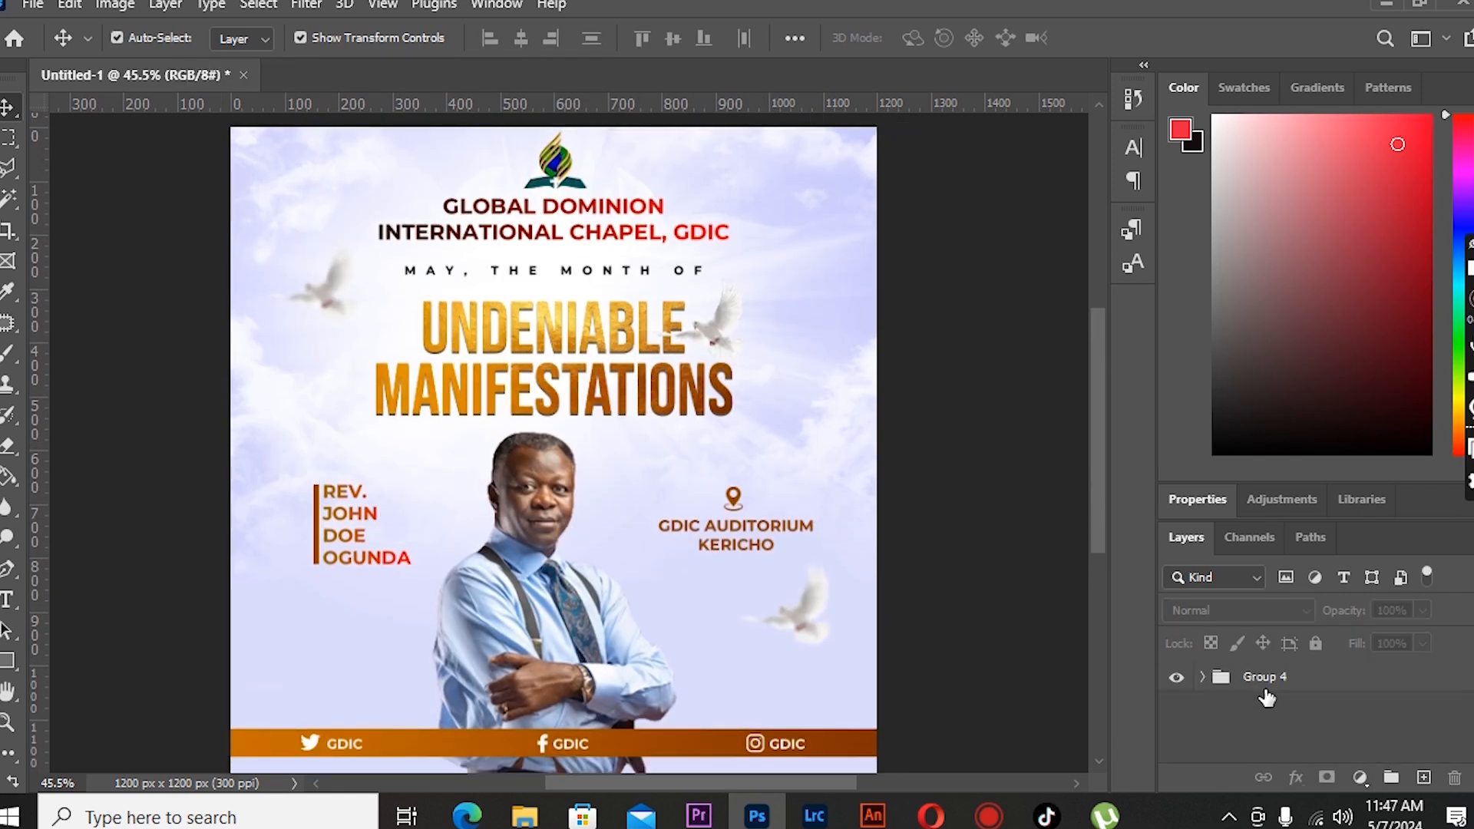
# - Add a Curves adjustment above the group and raise the curve slightly to brighten the flyer
pyautogui.click(1361, 777)
pyautogui.click(1366, 481)
pyautogui.scroll(-3, 1344, 635)
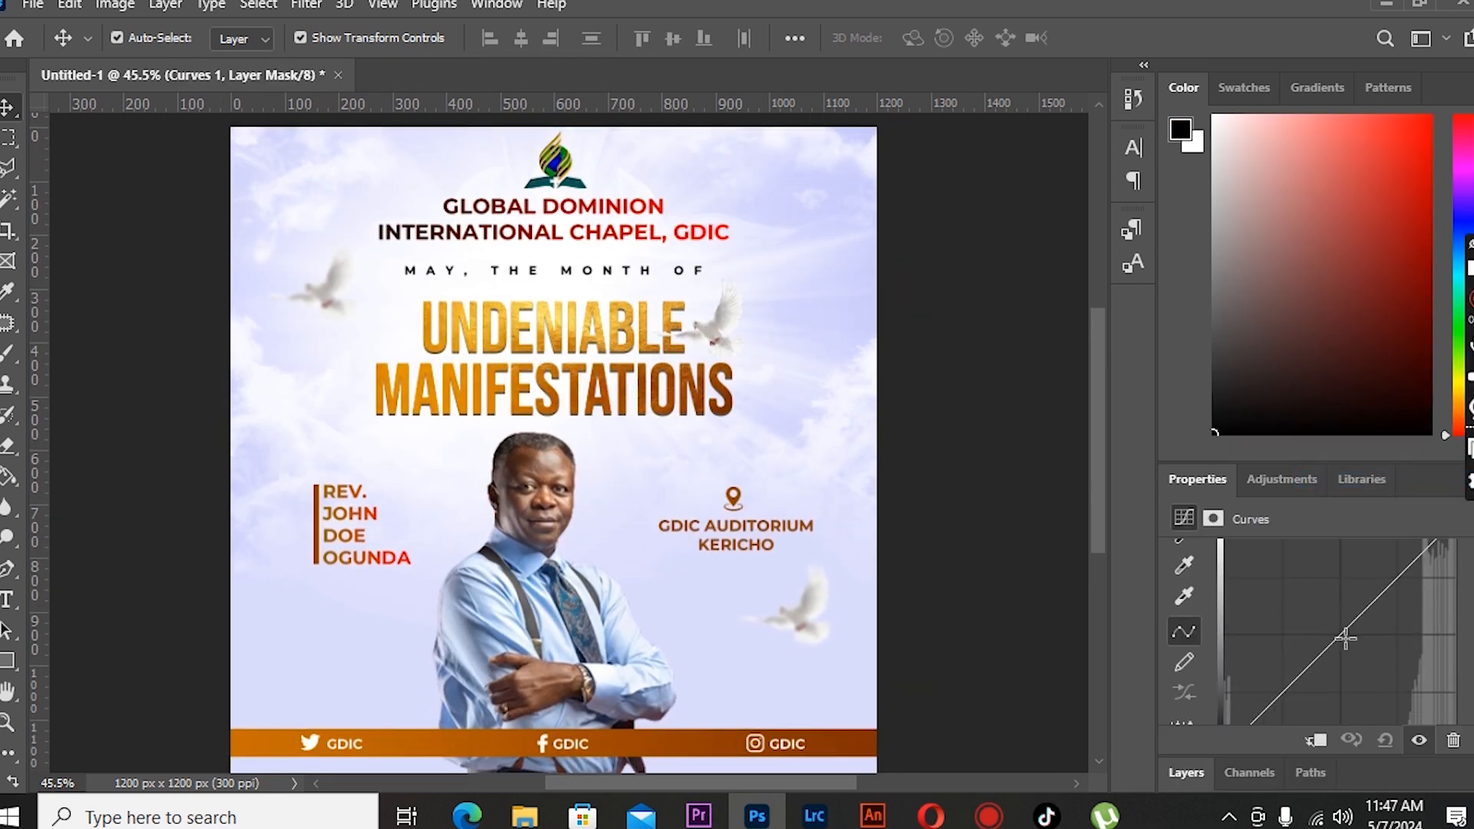
pyautogui.moveTo(1343, 614); pyautogui.dragTo(1342, 603)
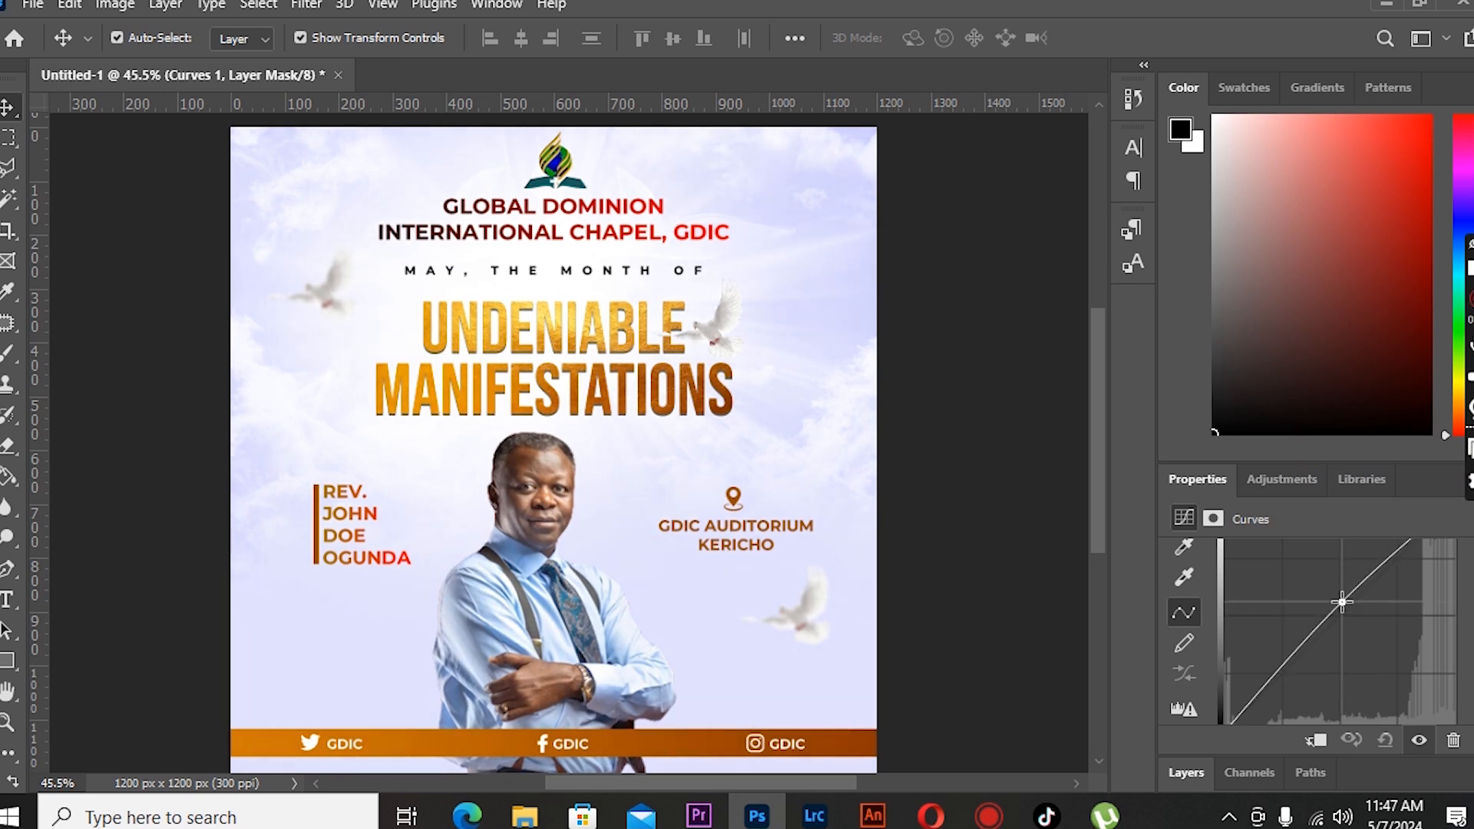
# - Add a Hue/Saturation adjustment to the pastor's group, raising the Blues saturation to +33
pyautogui.click(1186, 773)
pyautogui.click(609, 484)
pyautogui.click(1360, 777)
pyautogui.click(1346, 564)
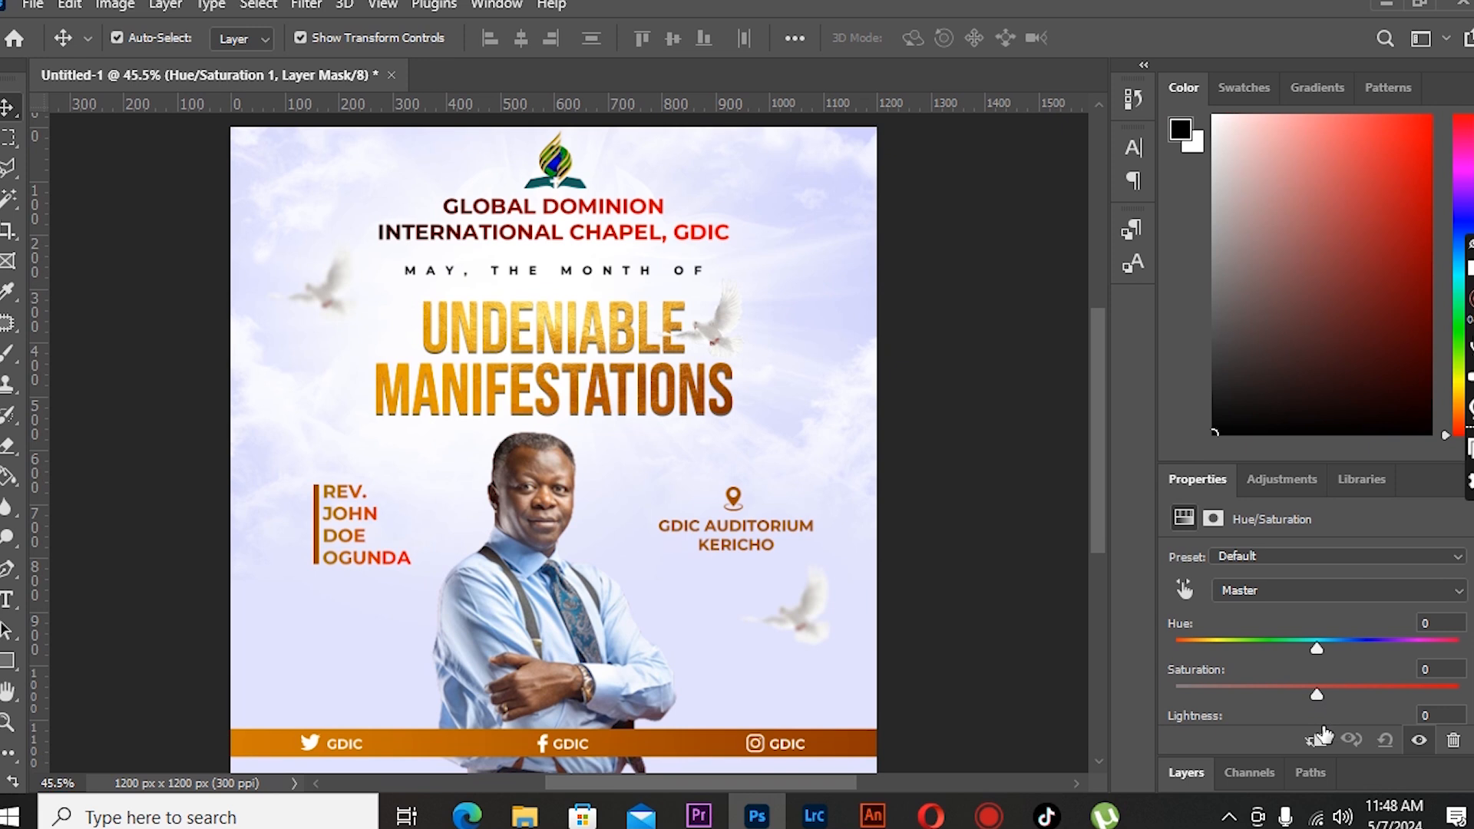
pyautogui.click(1339, 590)
pyautogui.click(1314, 691)
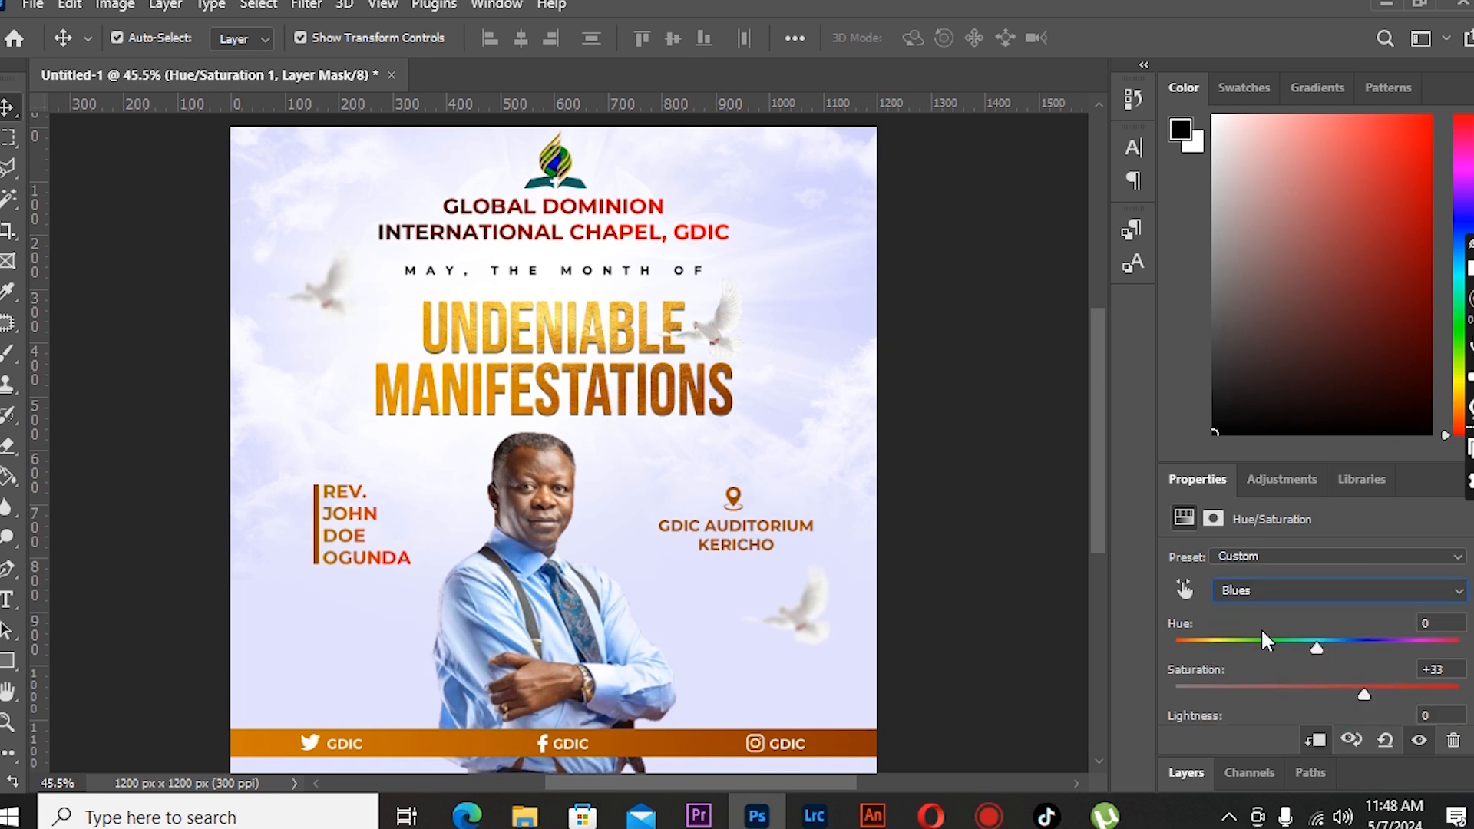
# - Zoom in and pan around to inspect the flyer's title, photo and venue details up close
pyautogui.click(1187, 773)
pyautogui.click(96, 212)
pyautogui.click(7, 721)
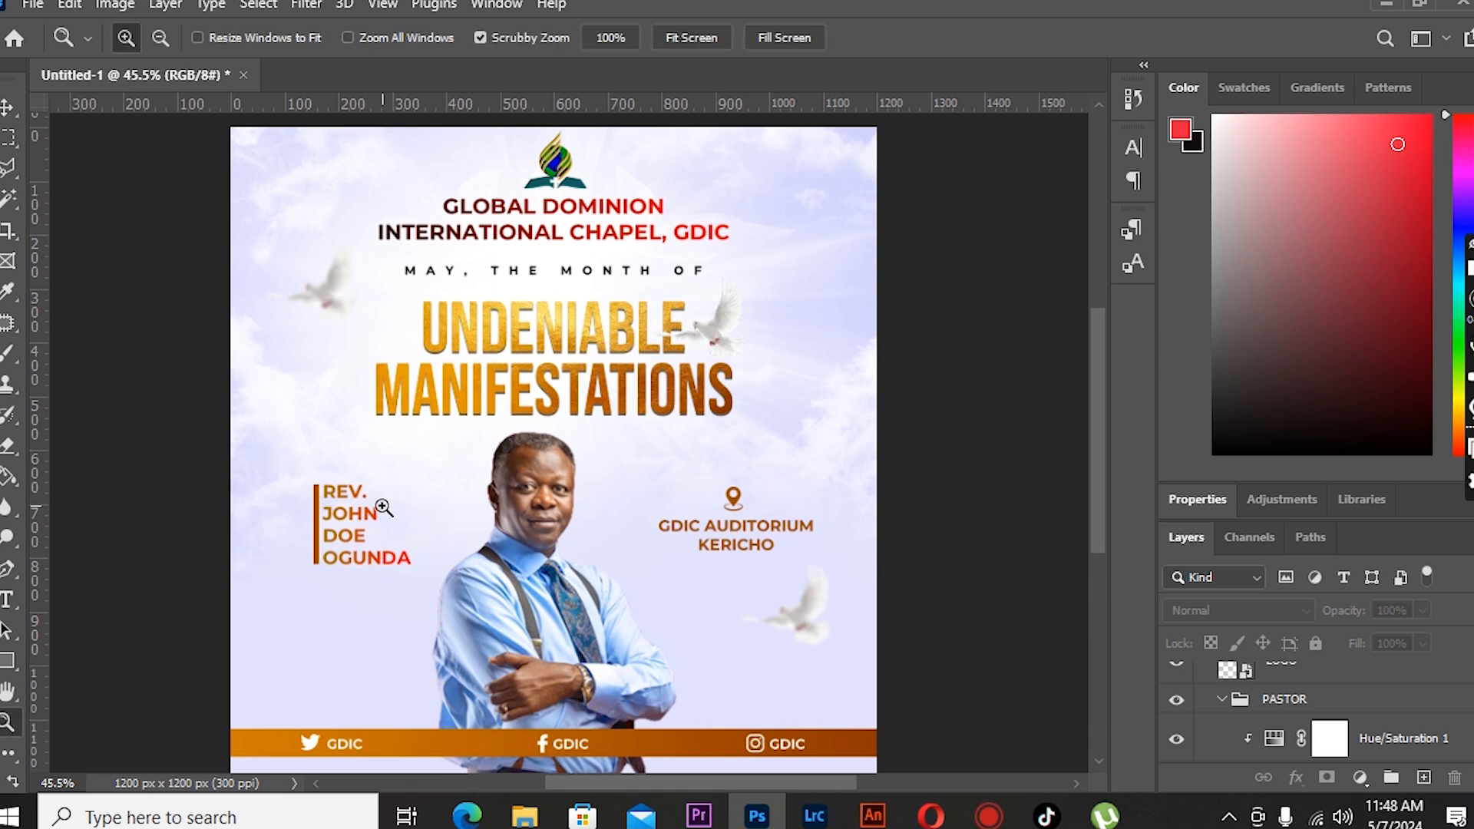
pyautogui.click(381, 508)
pyautogui.click(384, 507)
pyautogui.scroll(2, 465, 510)
pyautogui.click(471, 515)
pyautogui.scroll(5, 519, 516)
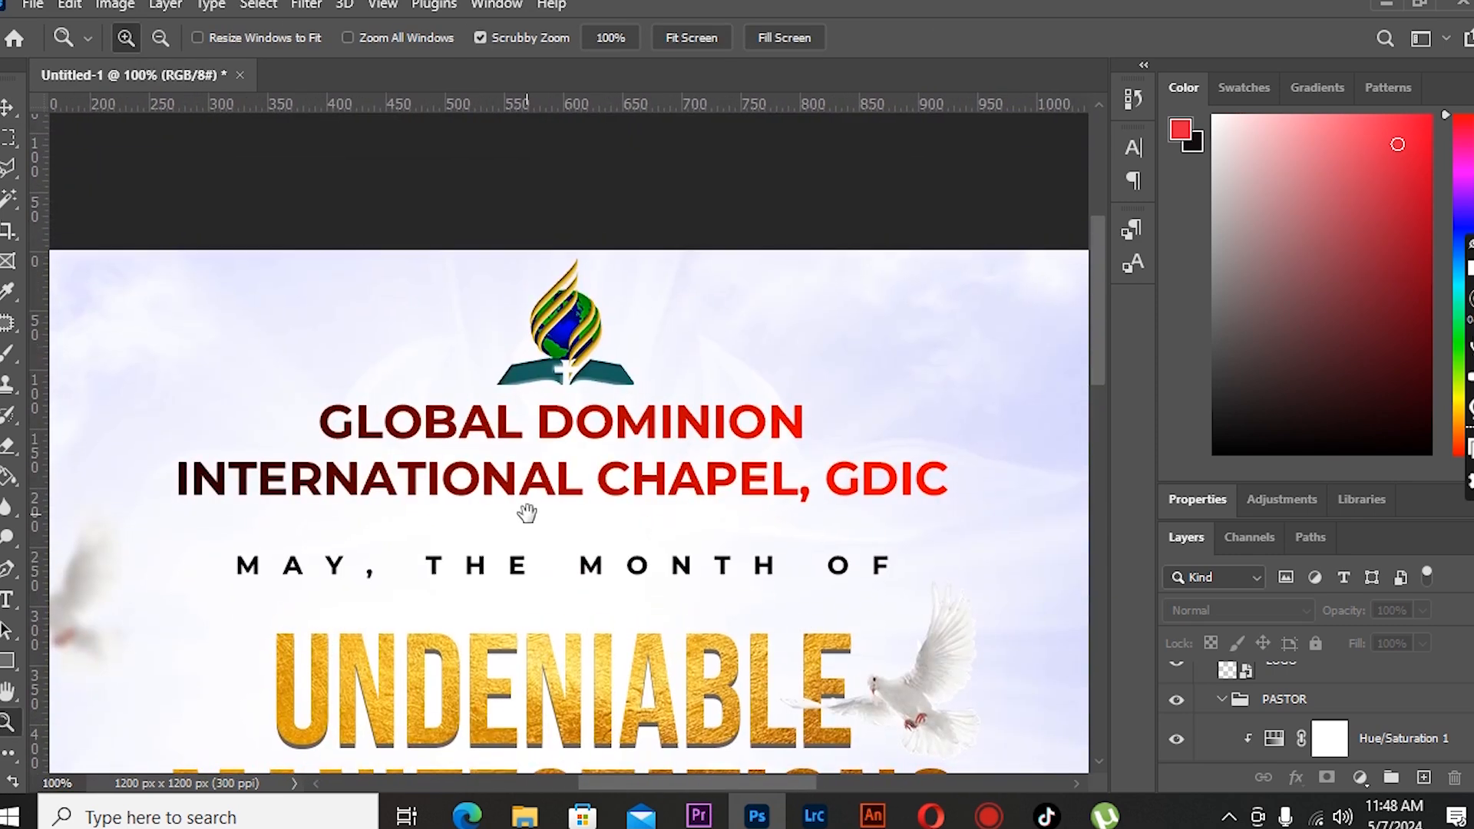
pyautogui.scroll(-10, 499, 507)
pyautogui.hscroll(3, 455, 501)
pyautogui.scroll(-2, 455, 500)
pyautogui.scroll(8, 489, 520)
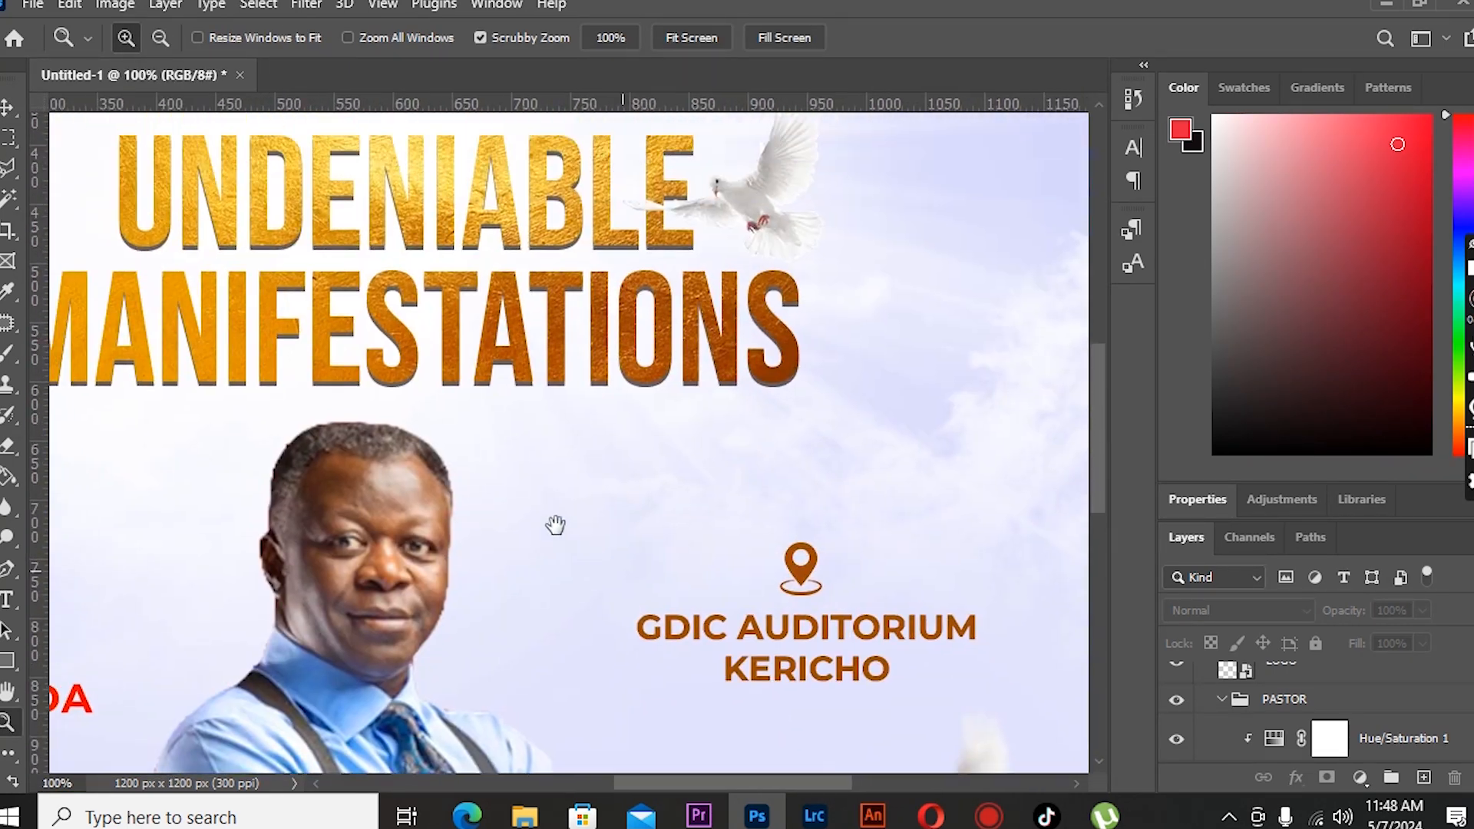